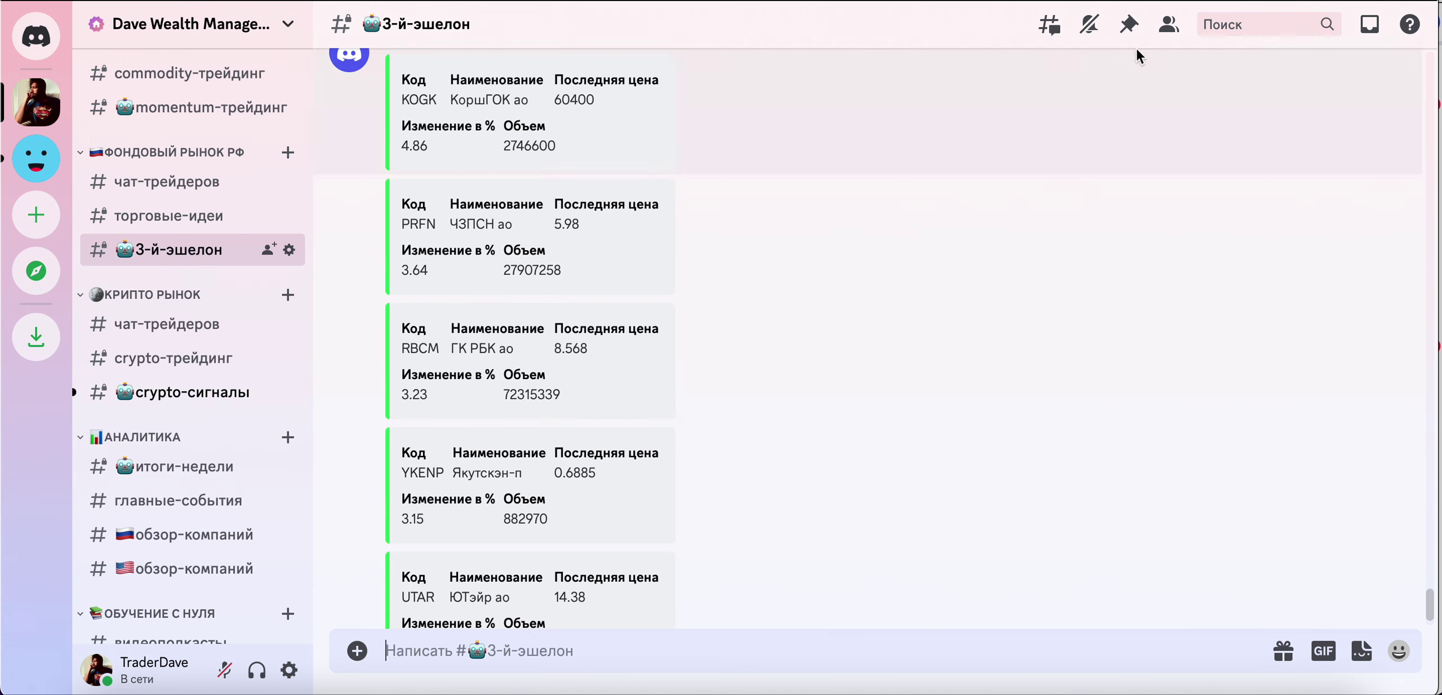
# Check the 3-й-эшелон channel's pinned messages and switch to the 3-й эшелон Google Sheets spreadsheet to review its dated trades
pyautogui.click(1131, 29)
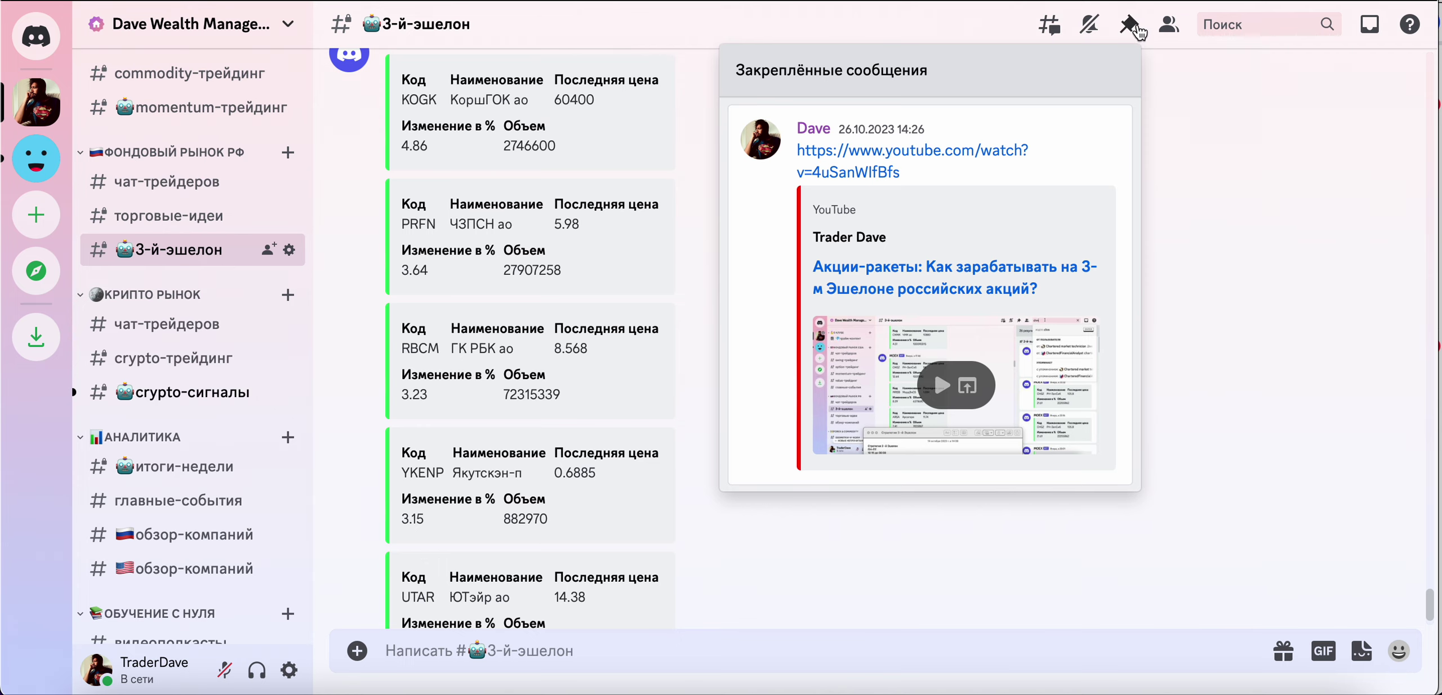
pyautogui.click(1176, 131)
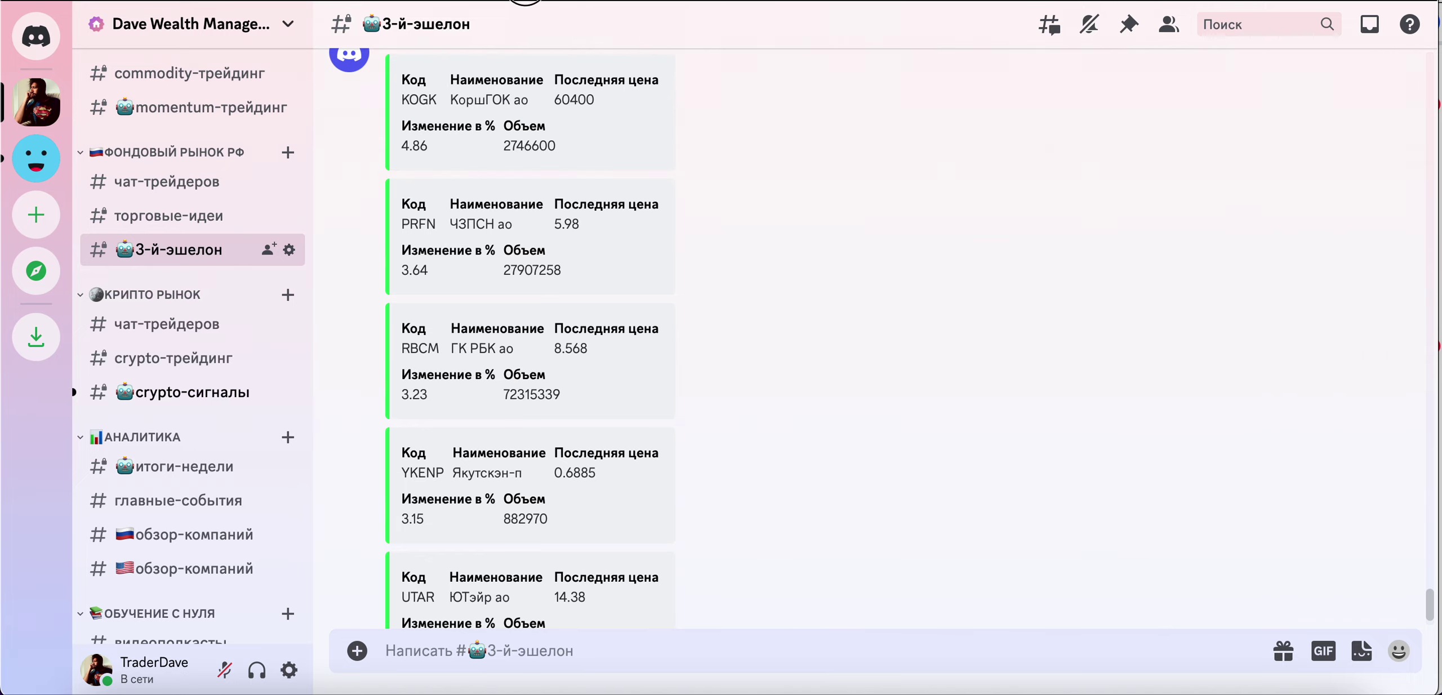
pyautogui.press('super+Tab')
pyautogui.scroll(-10, 486, 279)
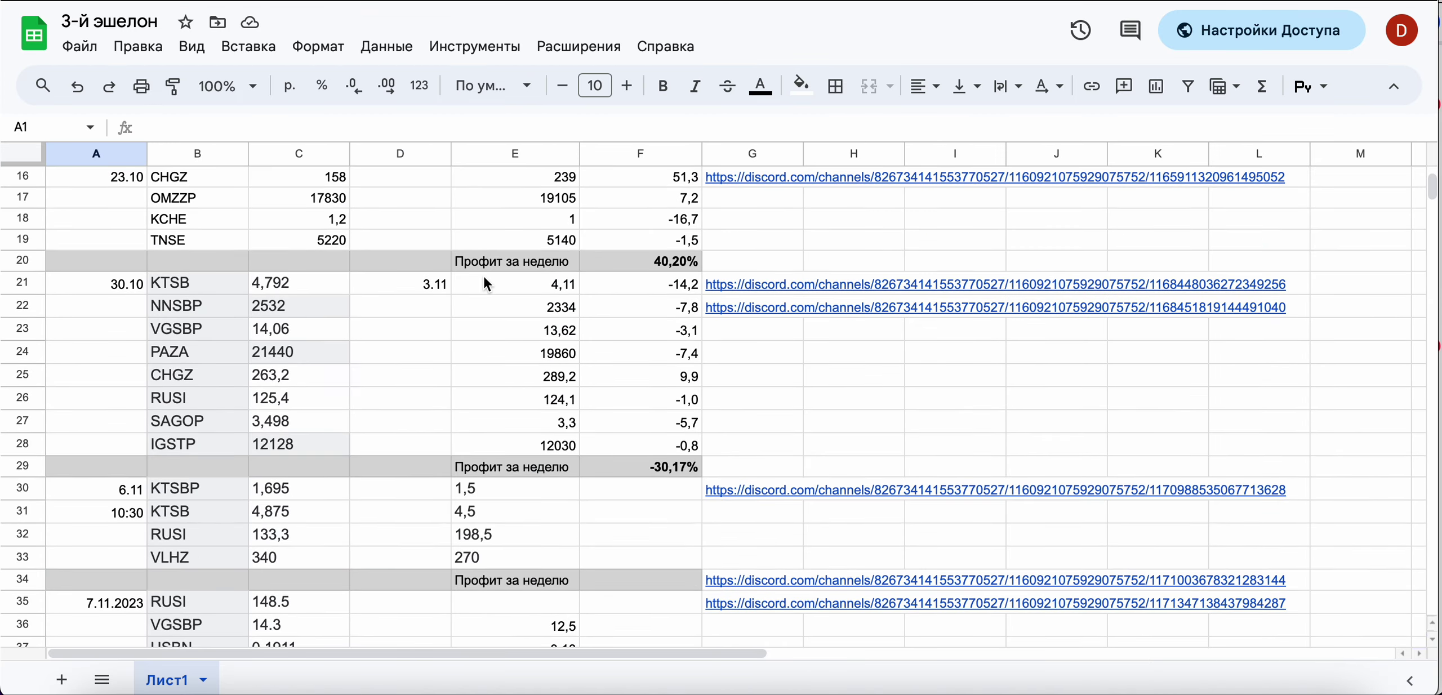
pyautogui.scroll(-1, 488, 285)
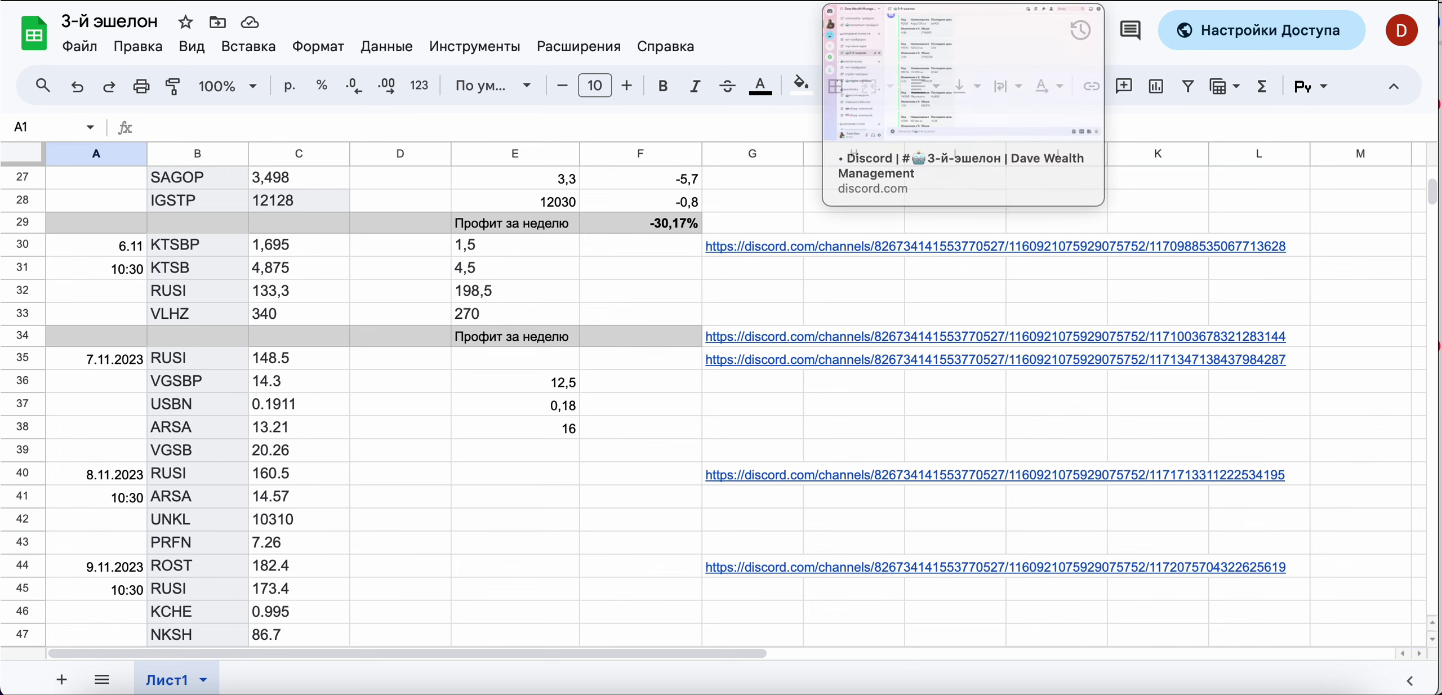
# Switch back to Discord and examine the MOEX bot's earlier 01.12.2023 alerts in the 3-й-эшелон channel
pyautogui.click(1155, 1)
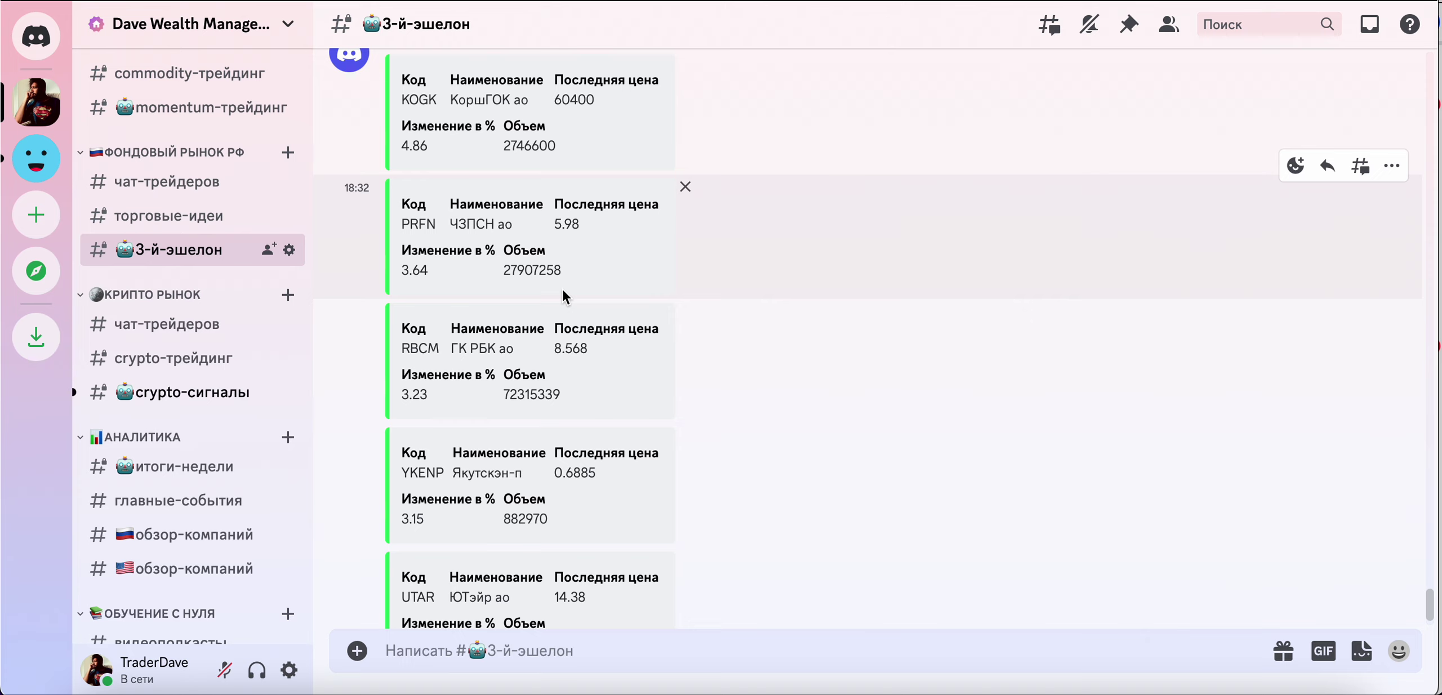
pyautogui.scroll(-2, 566, 297)
pyautogui.scroll(10, 567, 297)
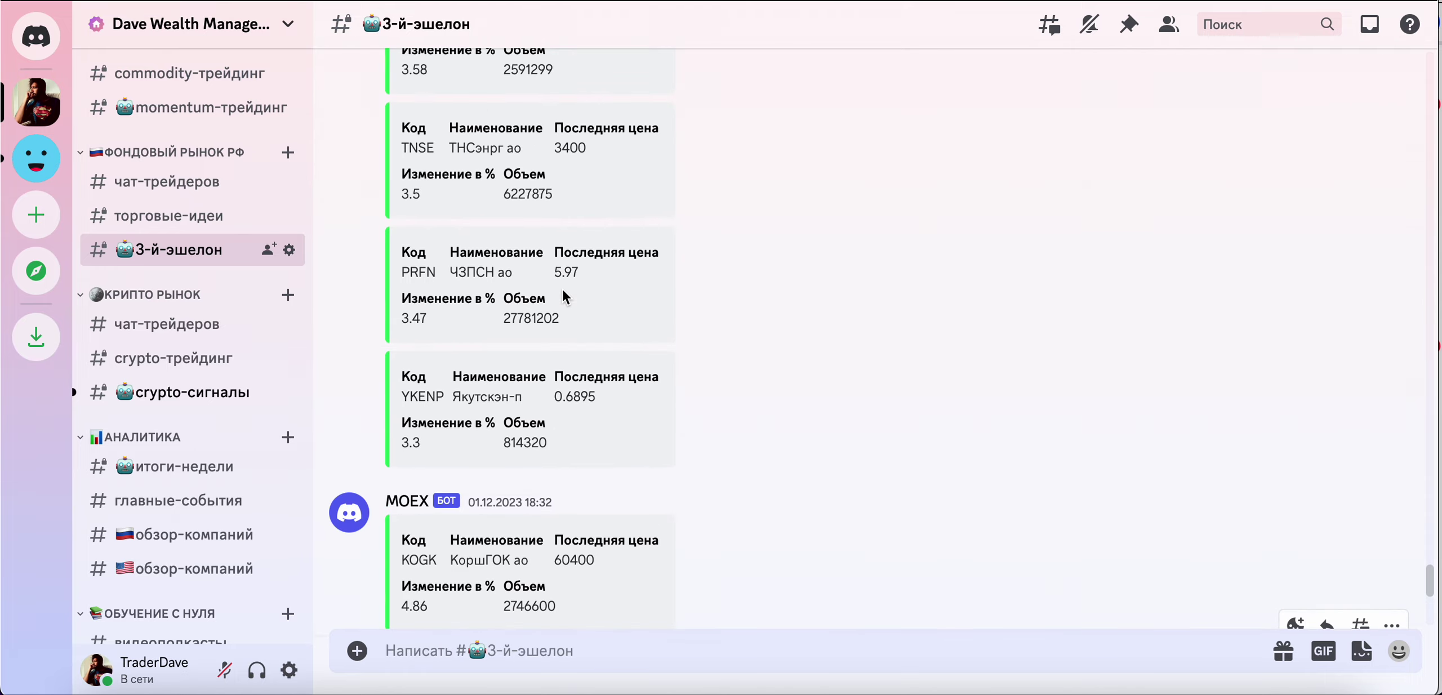
pyautogui.scroll(3, 567, 297)
pyautogui.scroll(5, 567, 297)
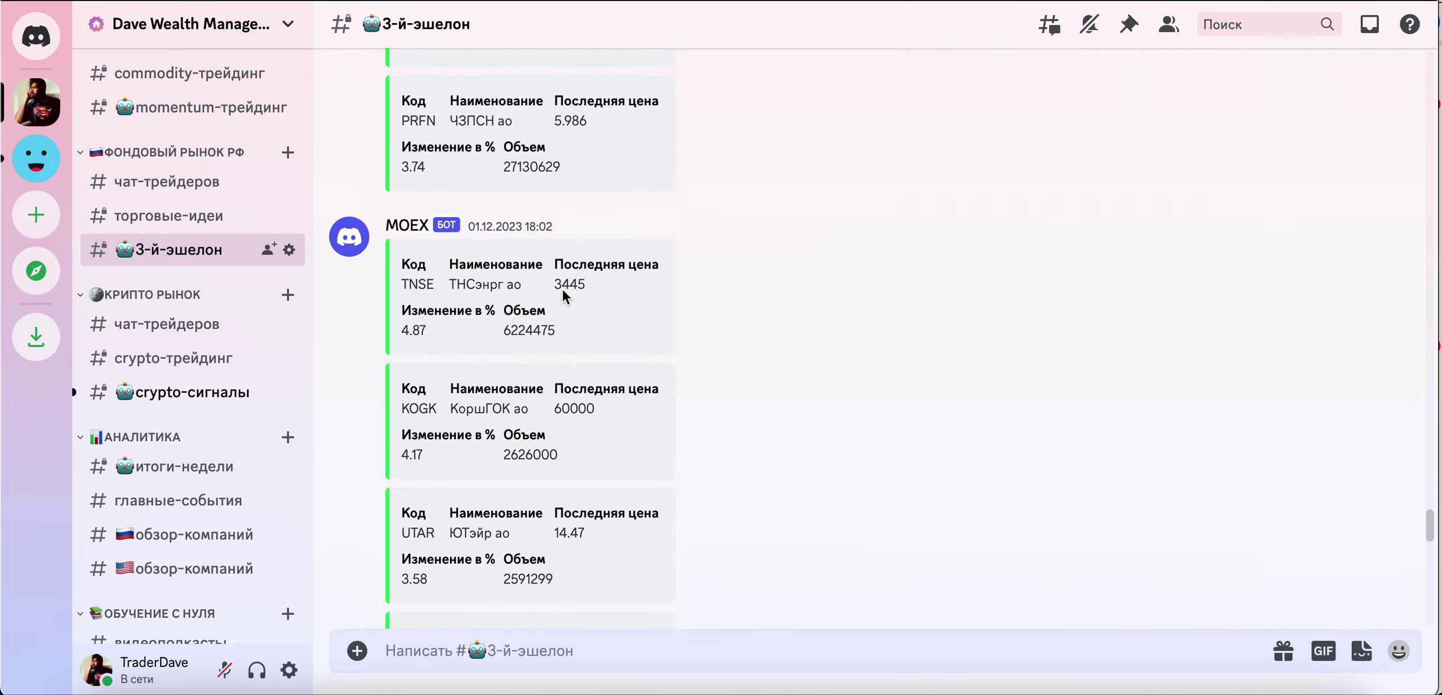
pyautogui.scroll(10, 564, 291)
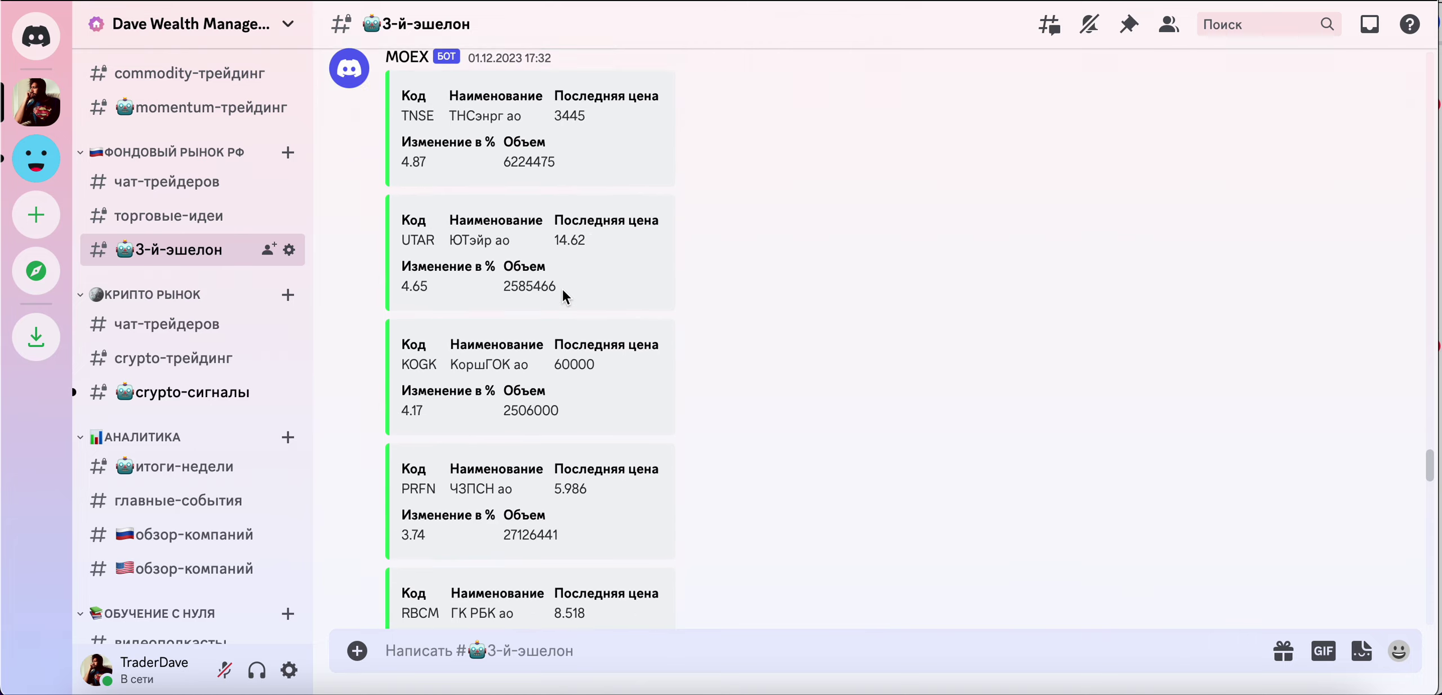
pyautogui.scroll(5, 566, 298)
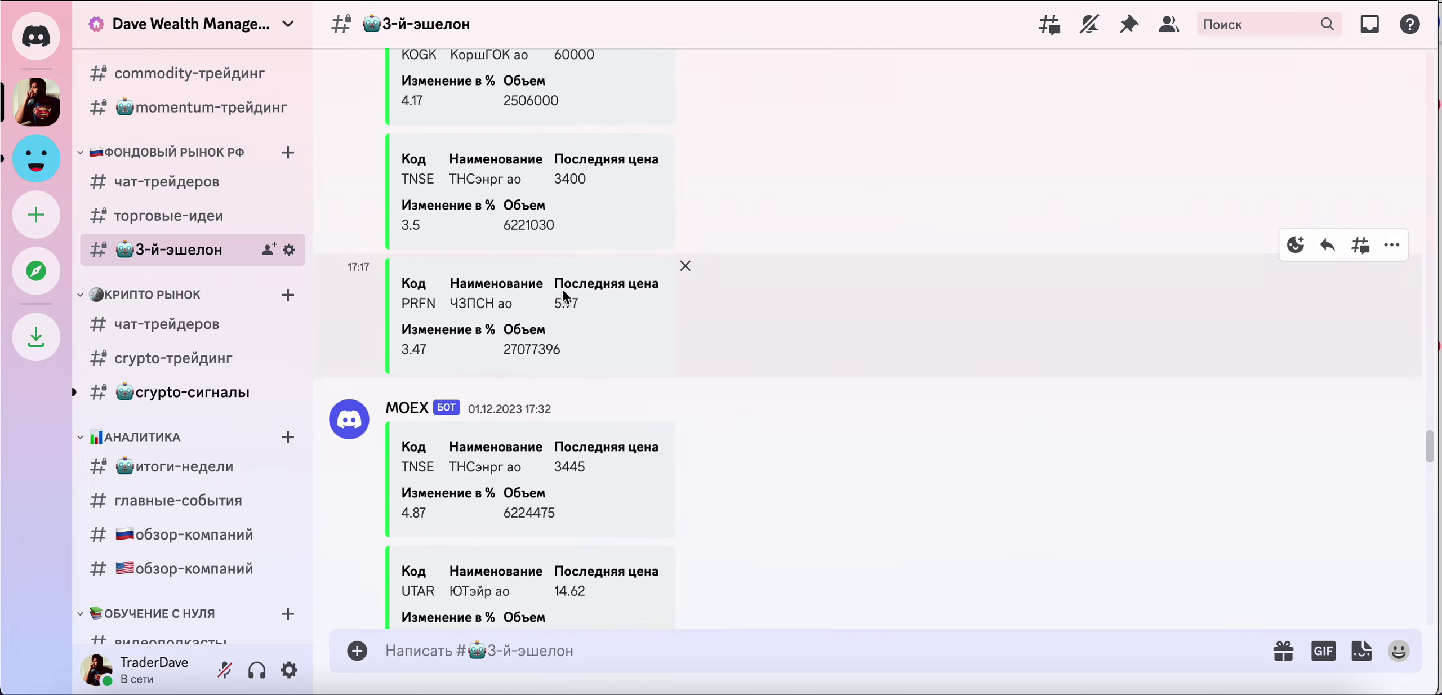
pyautogui.scroll(6, 564, 293)
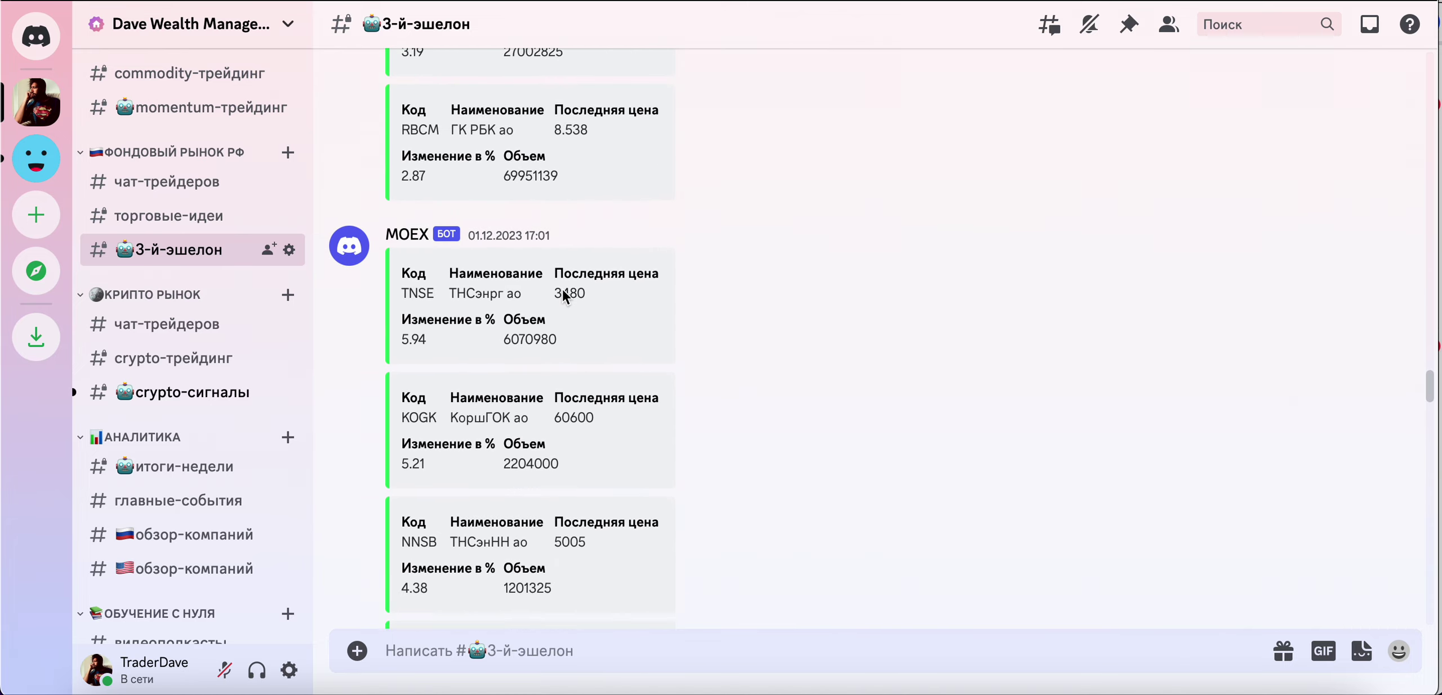
pyautogui.scroll(5, 567, 298)
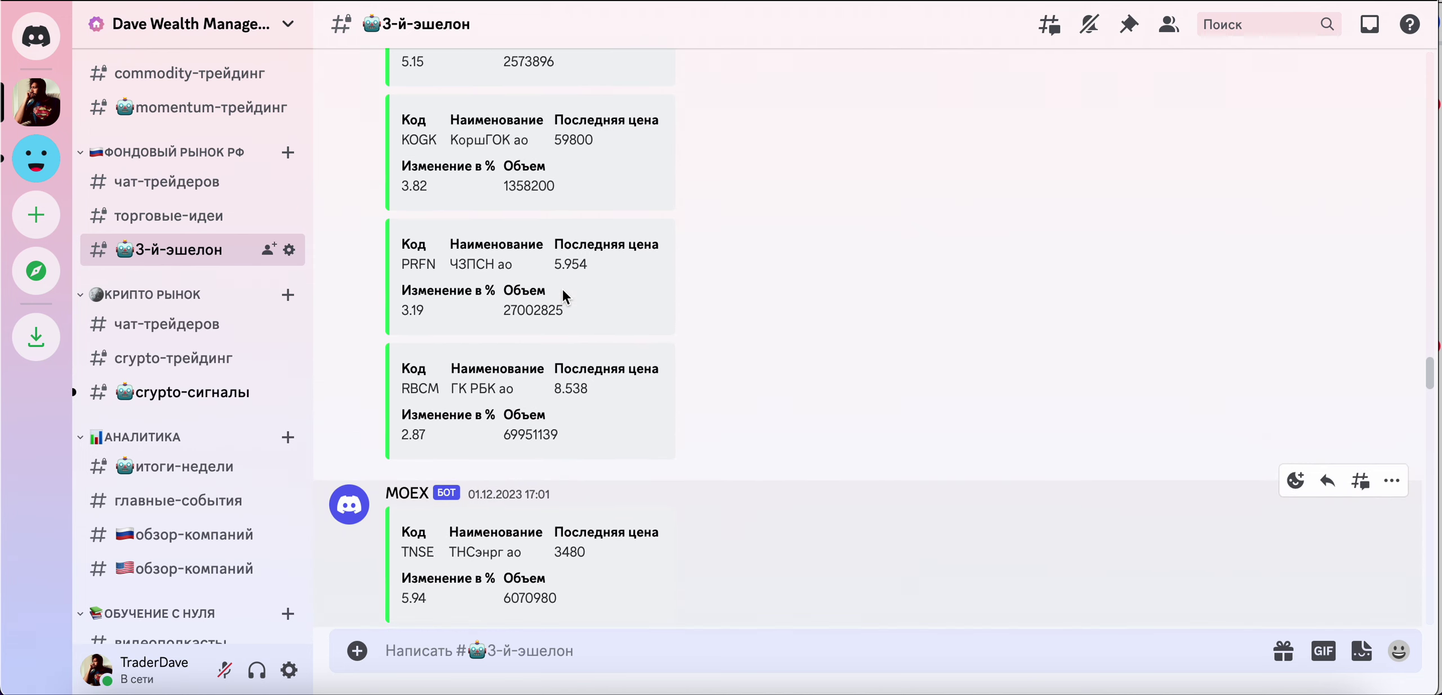
pyautogui.scroll(5, 566, 298)
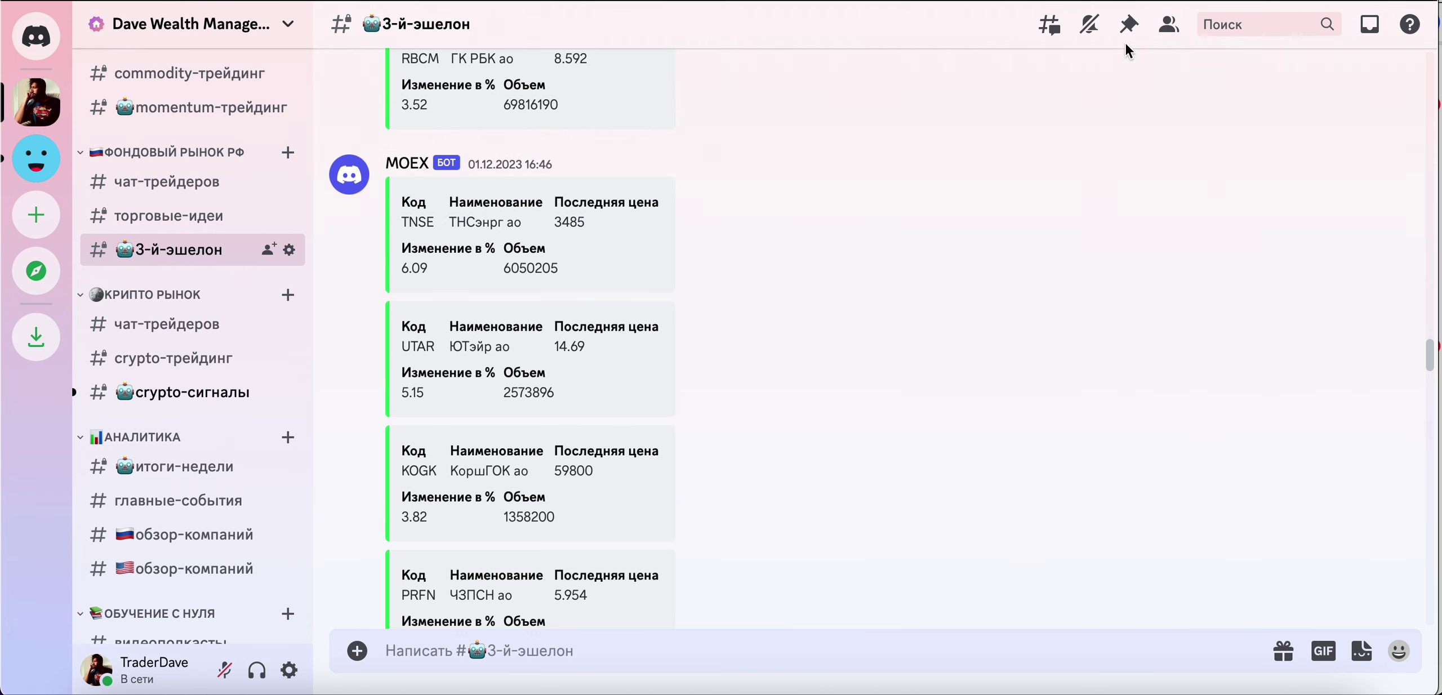
# Review the pinned YouTube video about earning on third-tier Russian shares in the channel's pinned messages
pyautogui.click(1141, 33)
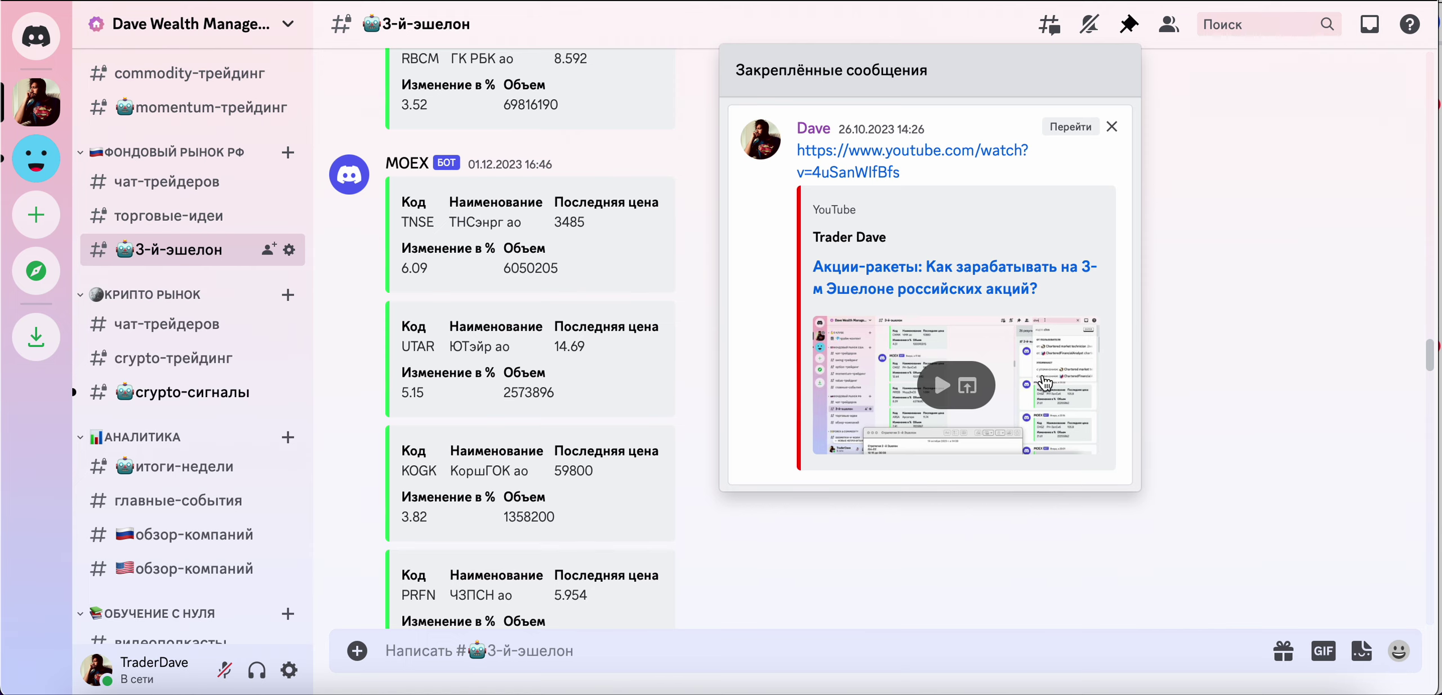
pyautogui.click(1182, 355)
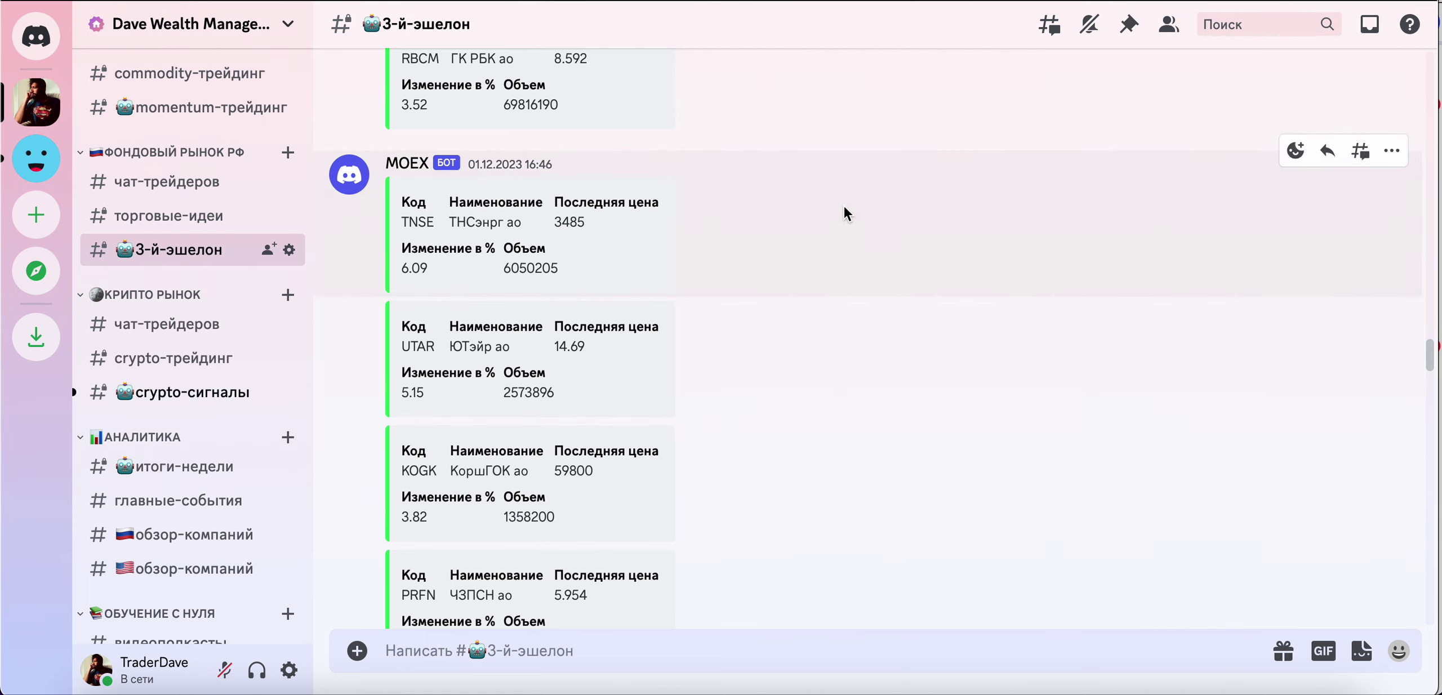
pyautogui.scroll(5, 846, 210)
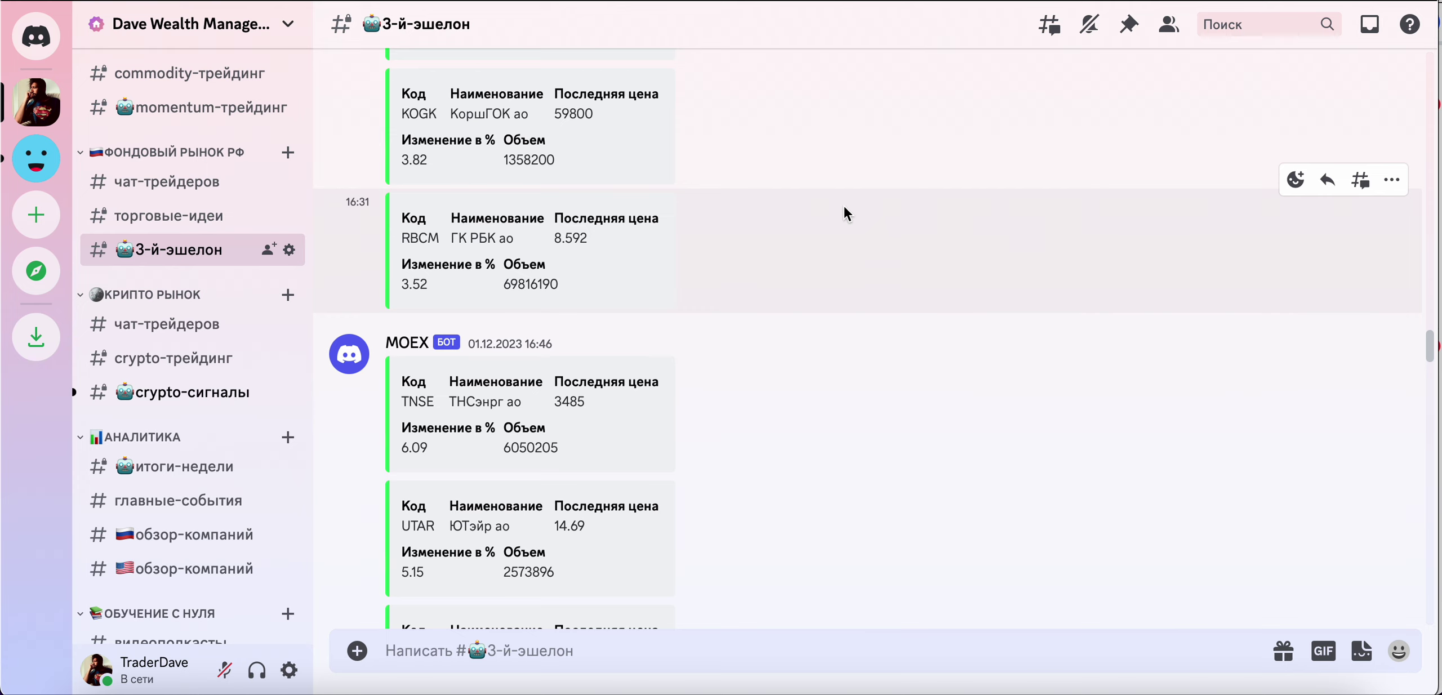
pyautogui.click(1129, 25)
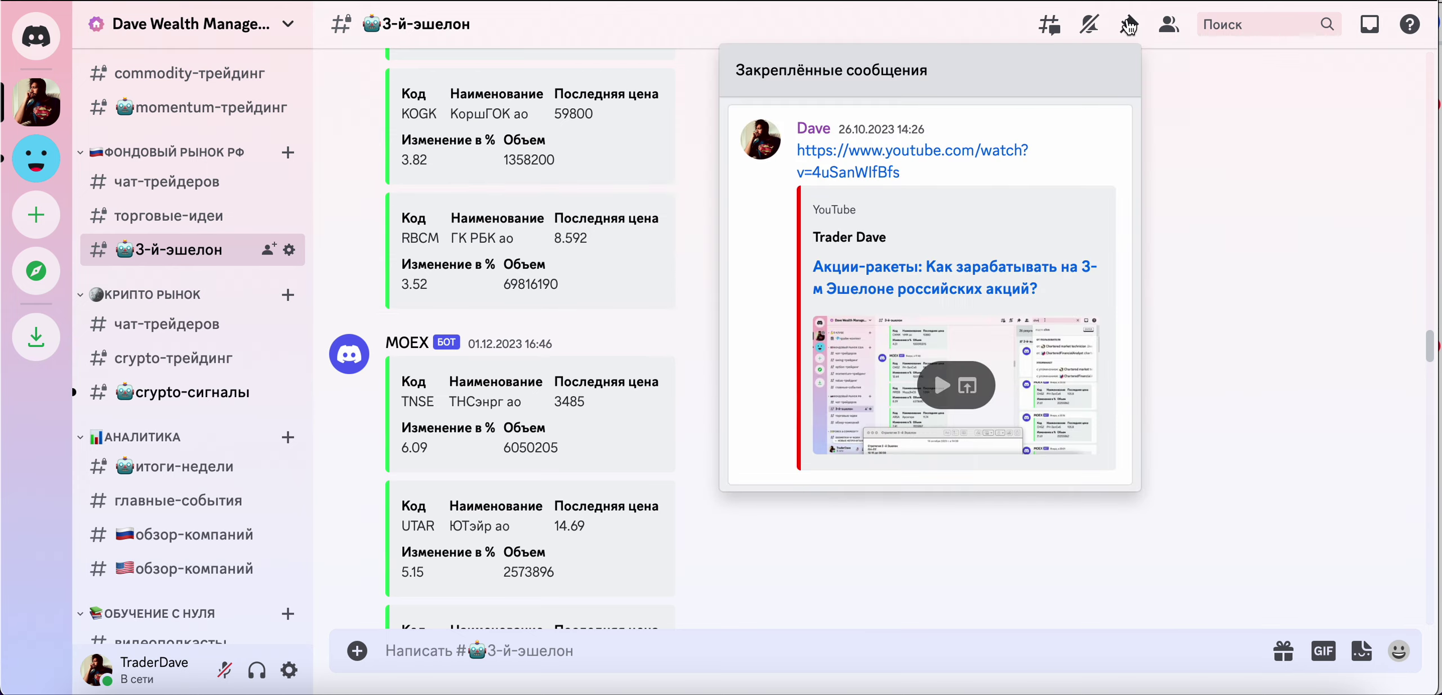
pyautogui.click(1194, 330)
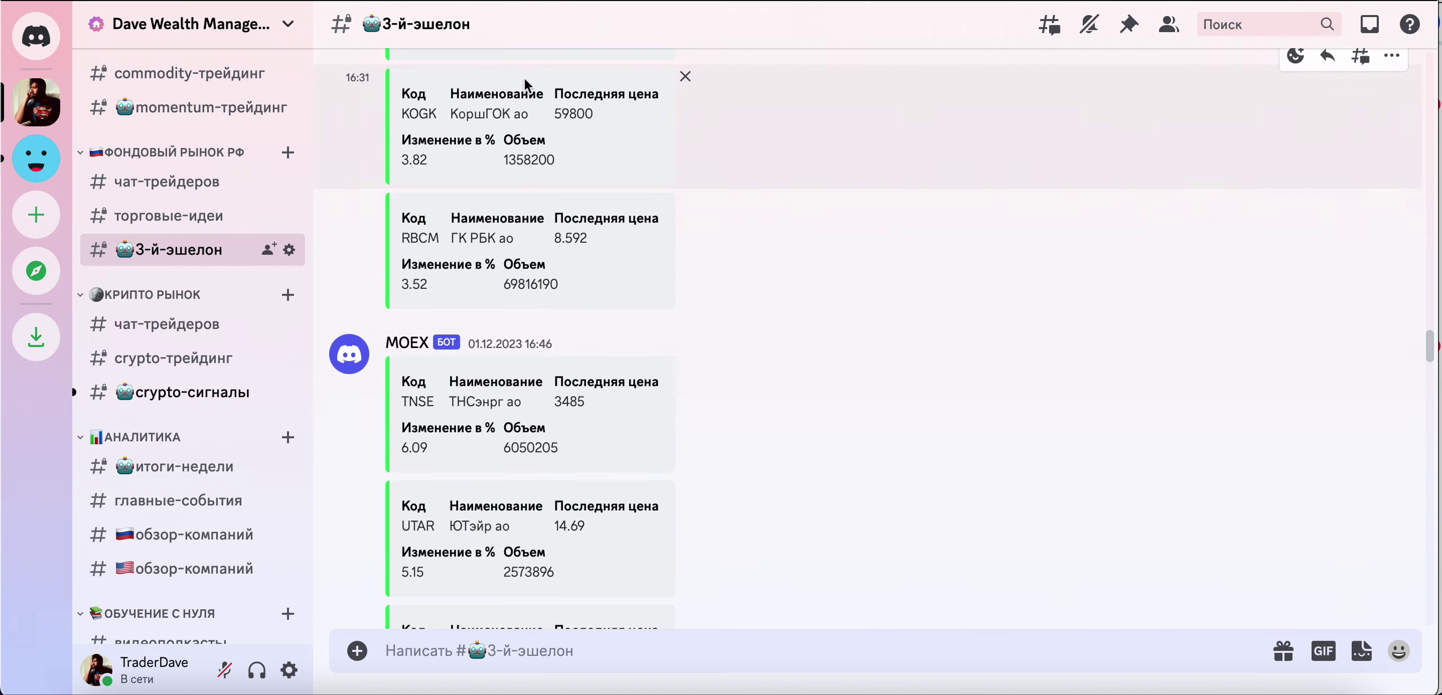
# Examine the last prices in the 16:31 MOEX alerts, highlighting those of KOGK and UTAR, and go back to the 16:16 alerts
pyautogui.moveTo(551, 118); pyautogui.dragTo(598, 116)
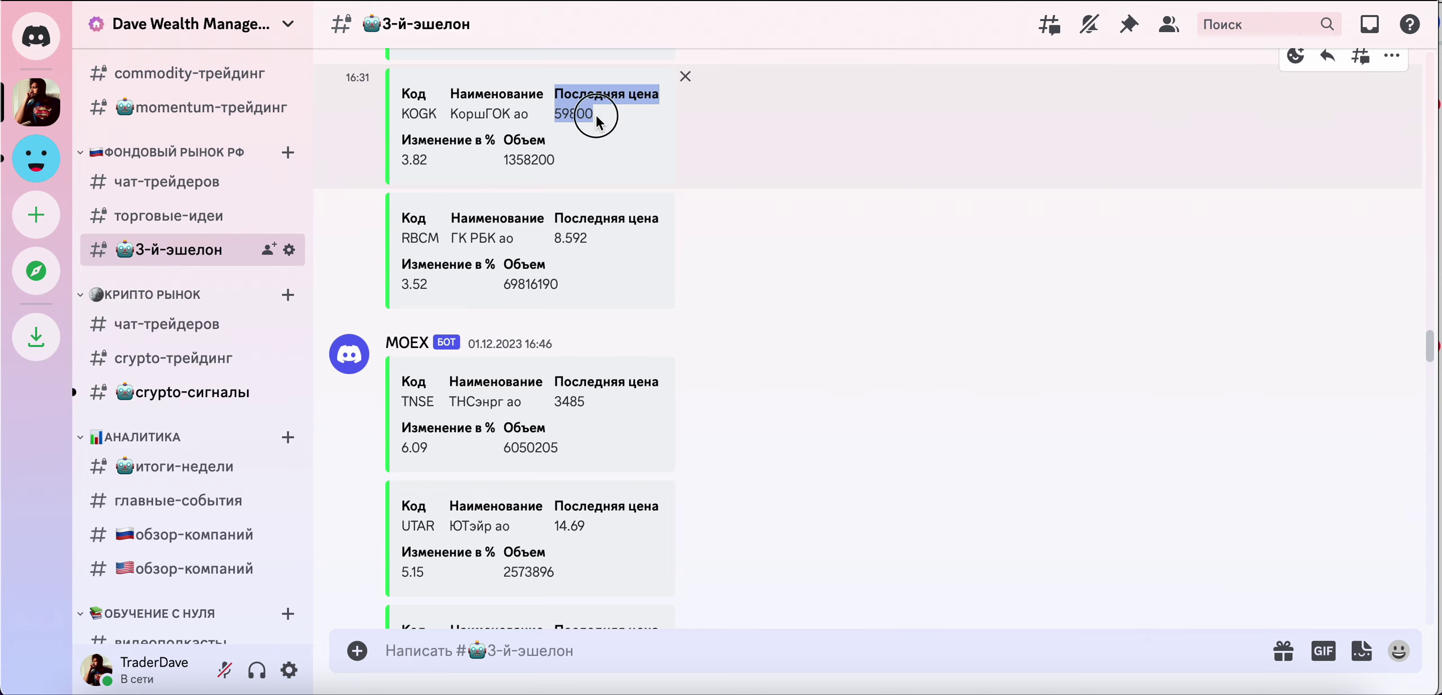
pyautogui.click(596, 115)
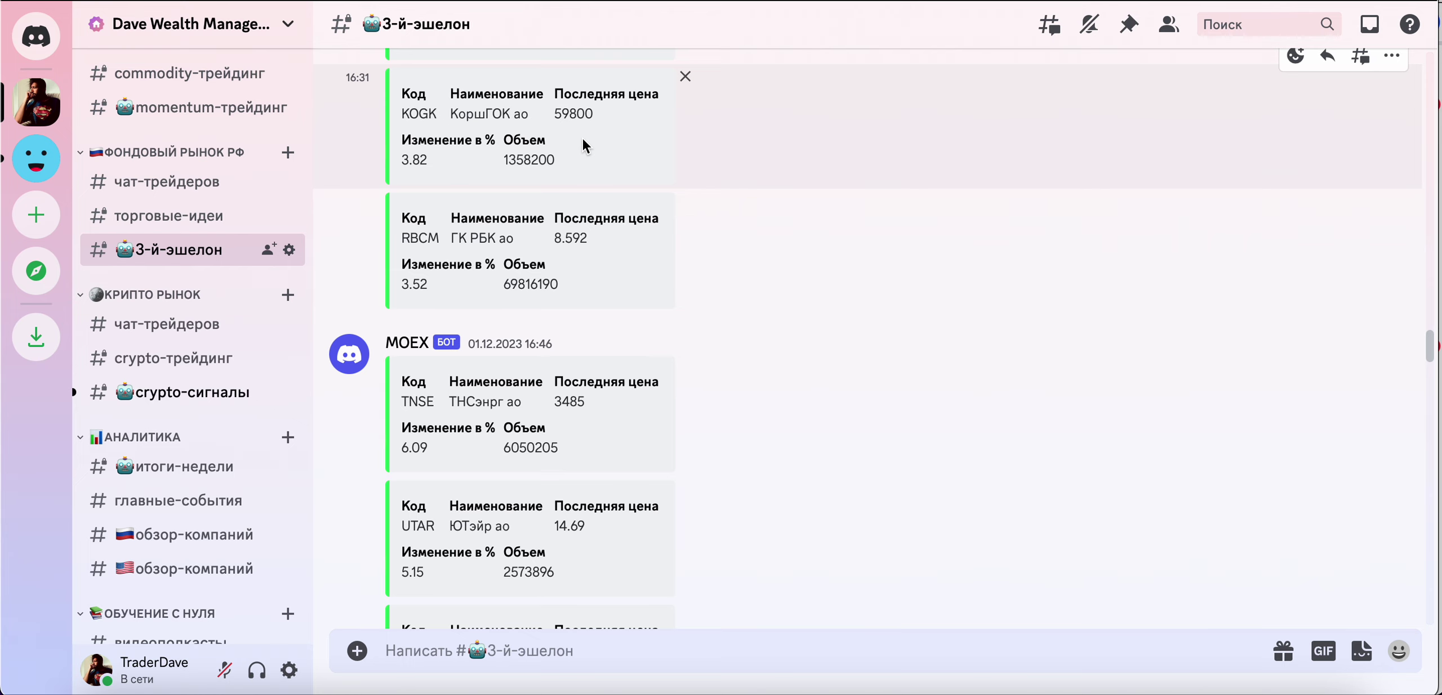
pyautogui.scroll(5, 584, 140)
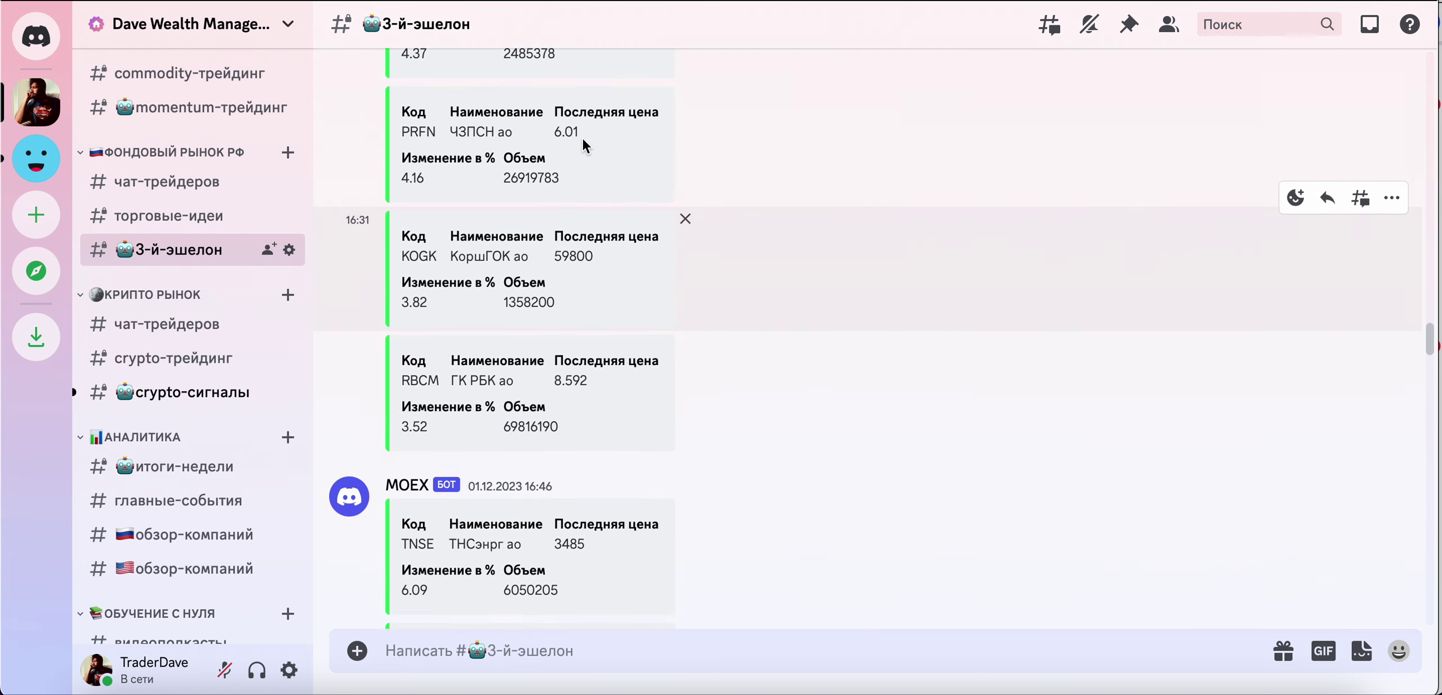
pyautogui.scroll(1, 586, 146)
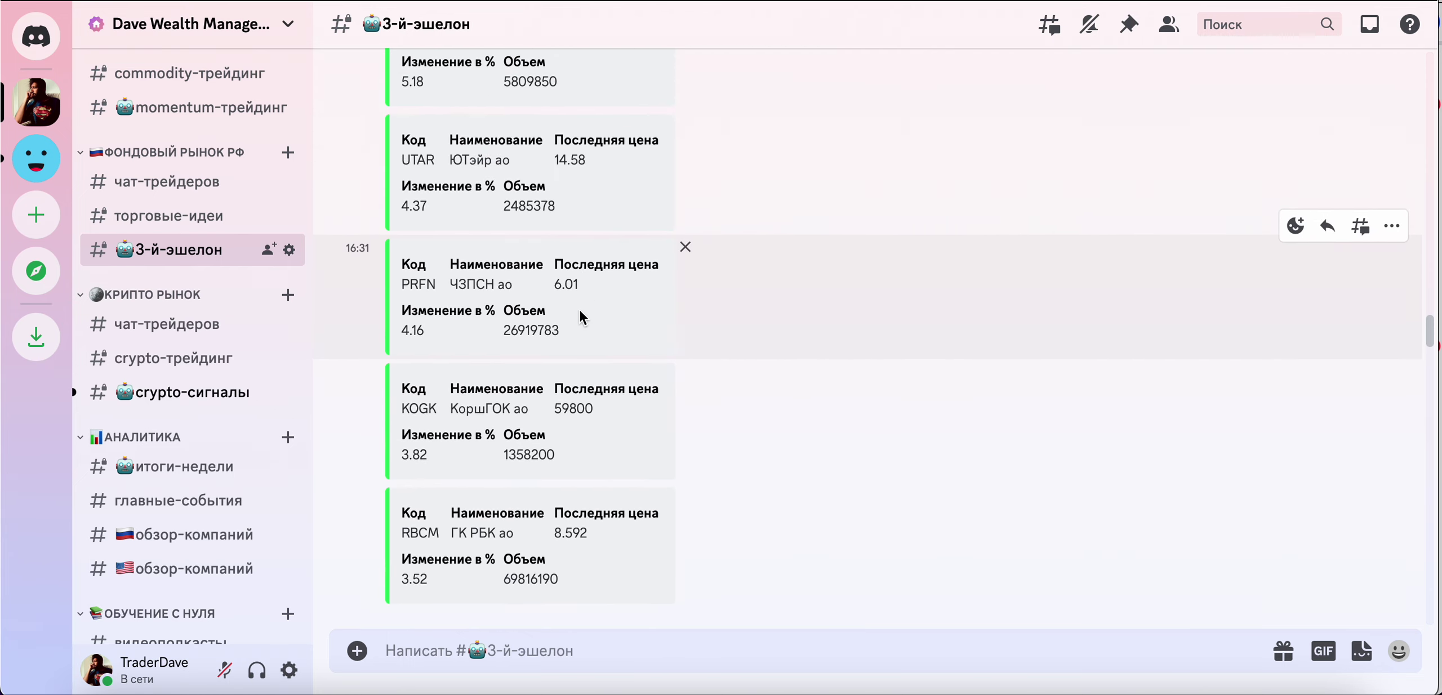
pyautogui.click(580, 280)
pyautogui.moveTo(560, 160); pyautogui.dragTo(593, 162)
pyautogui.scroll(3, 593, 162)
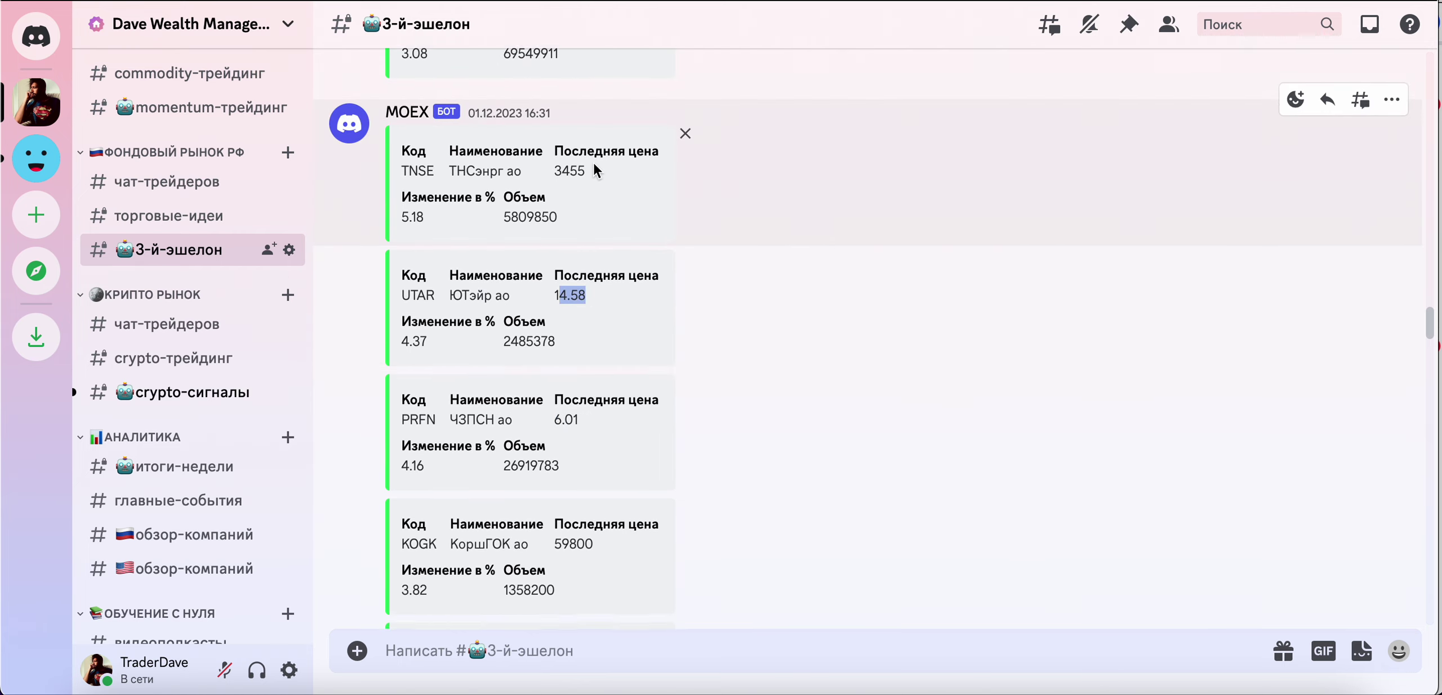
pyautogui.scroll(4, 596, 166)
pyautogui.scroll(4, 597, 170)
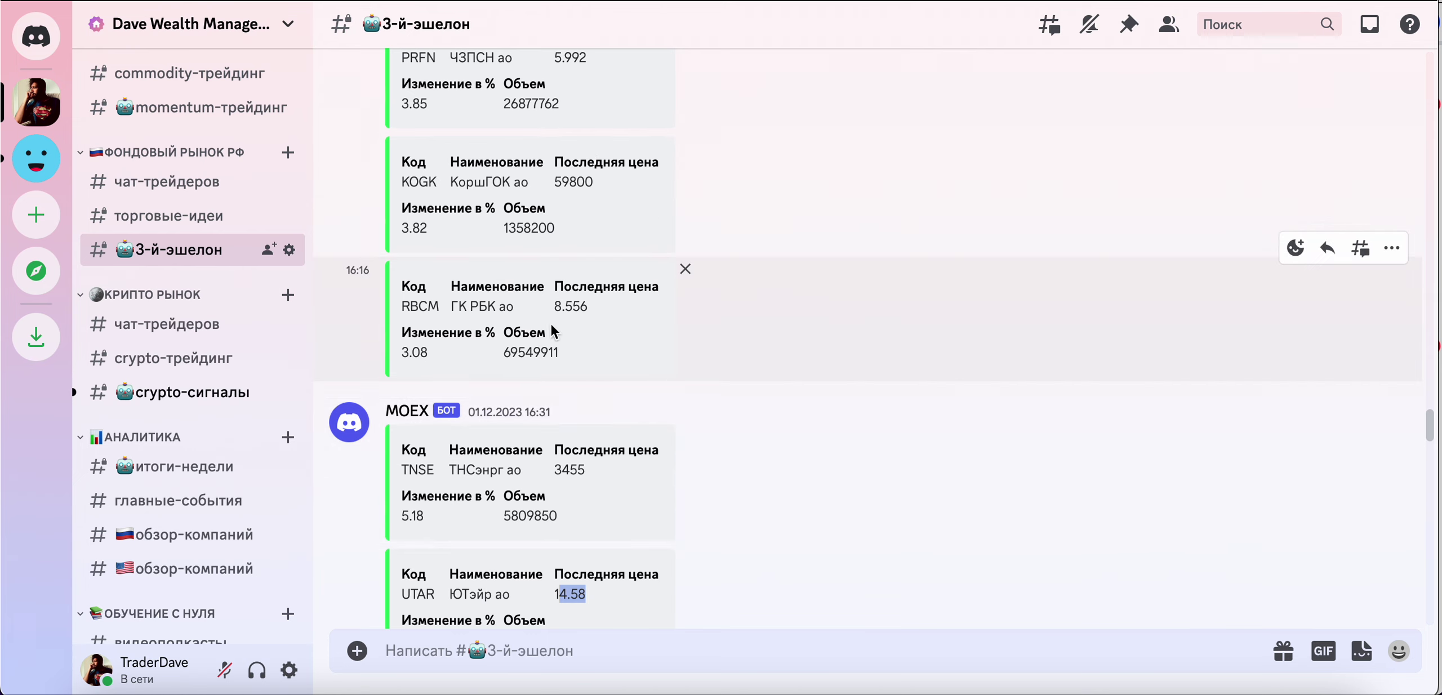
pyautogui.scroll(1, 555, 322)
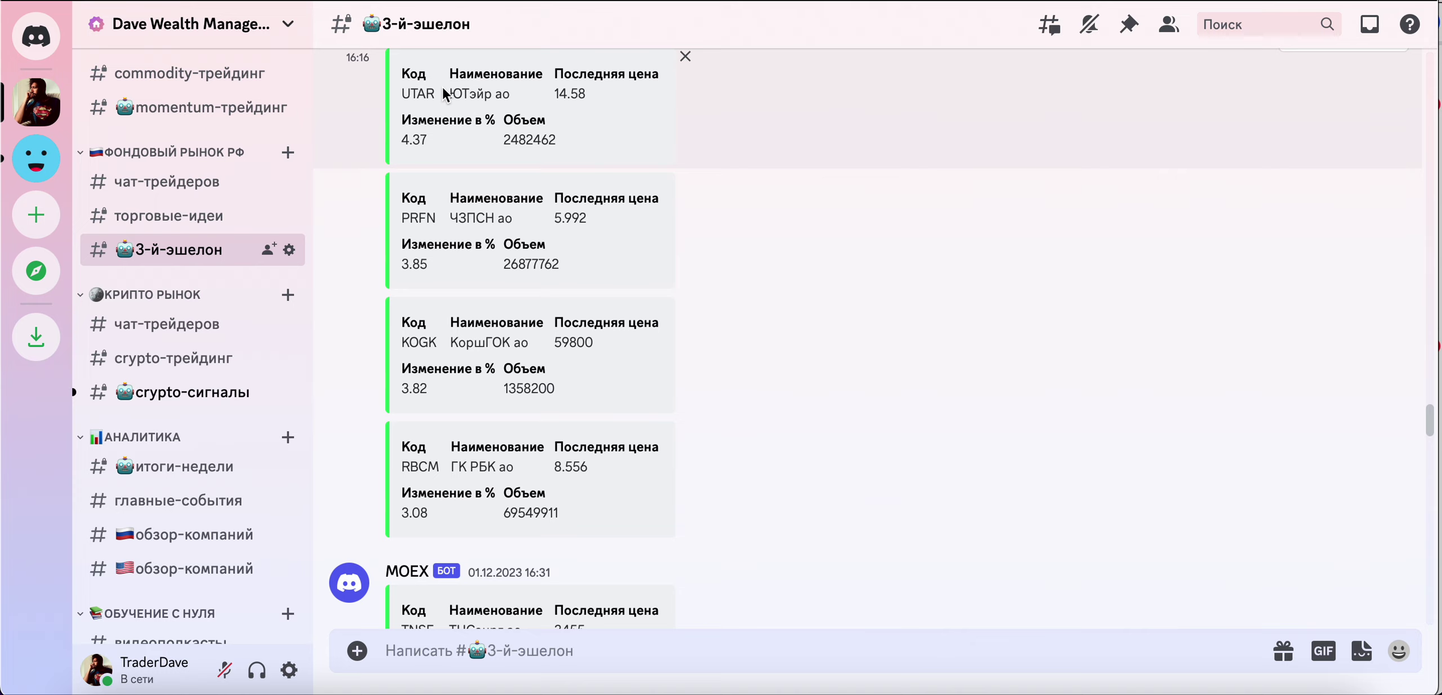
# Copy the ticker UTAR from the 16:16 alert and search the server's messages for it
pyautogui.moveTo(436, 93); pyautogui.dragTo(396, 94)
pyautogui.press('super+c')
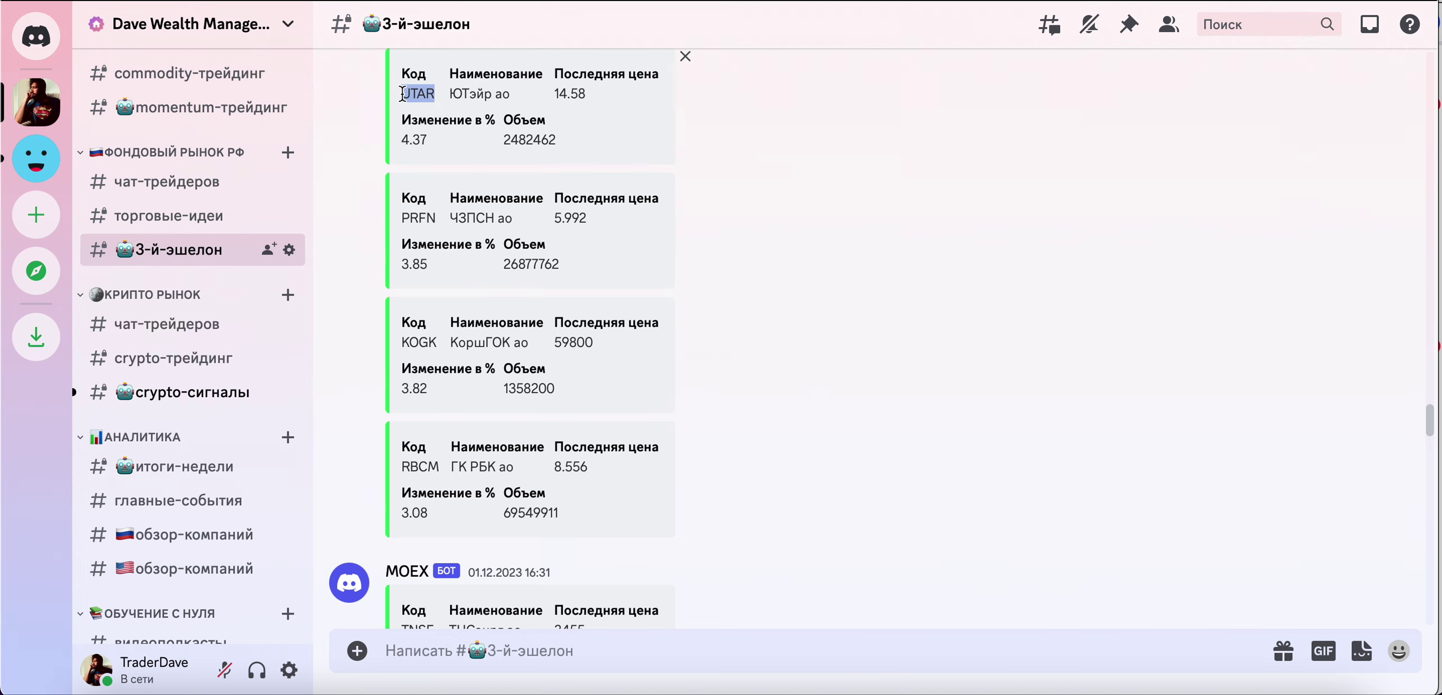
pyautogui.click(1273, 32)
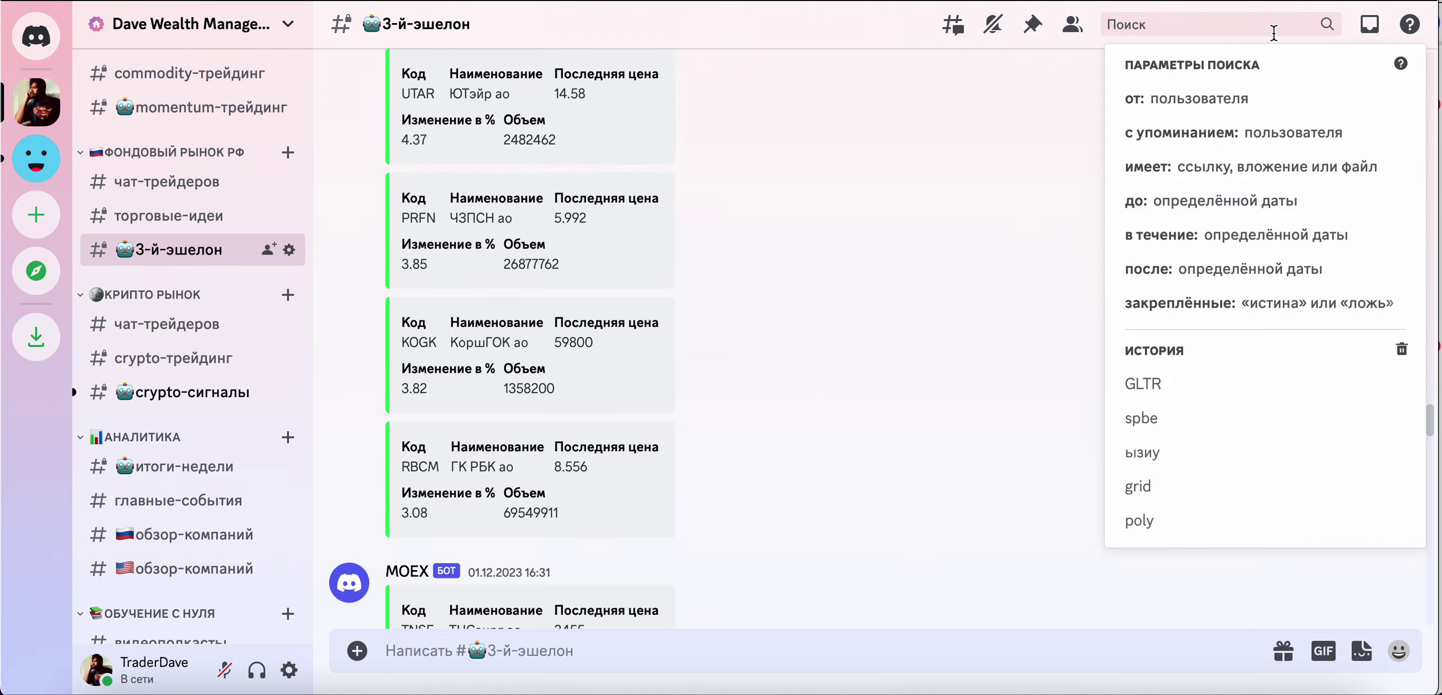
pyautogui.press('super+v')
pyautogui.press('Return')
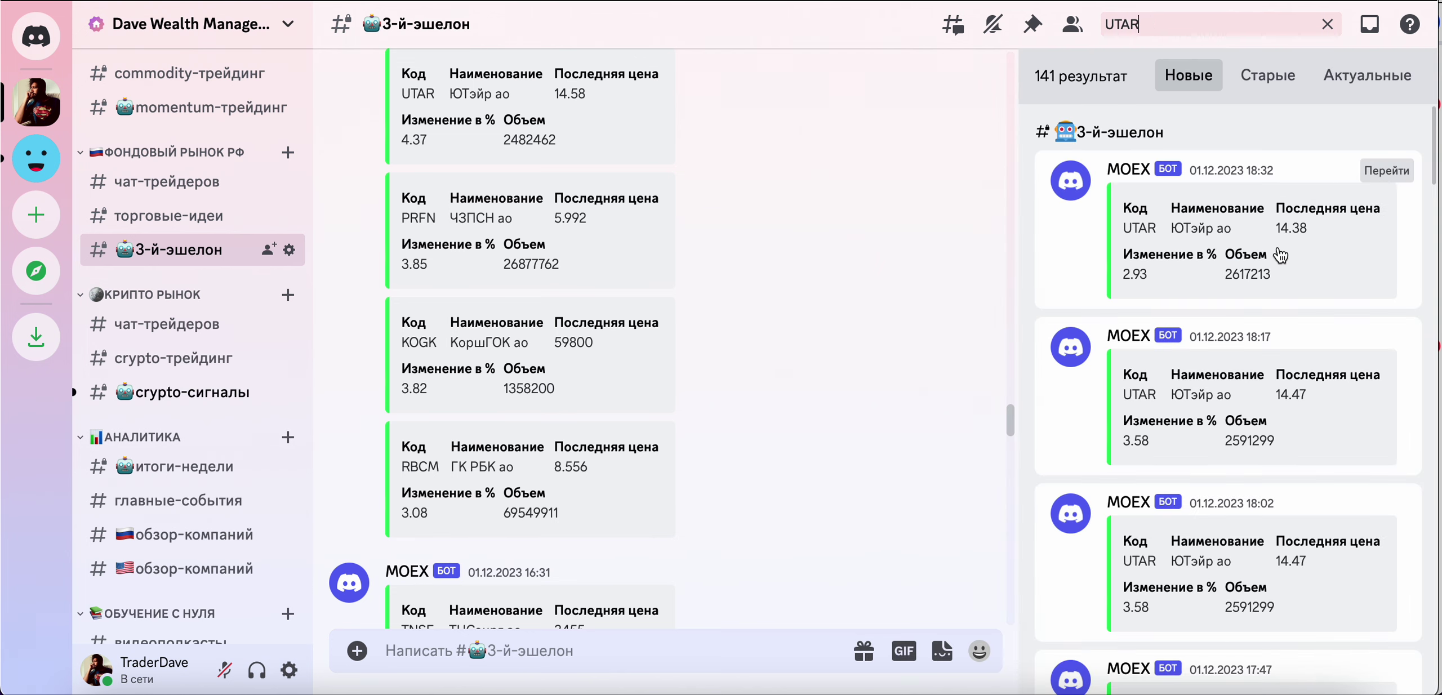
# Examine the newest UTAR search results and the oldest ones on results page 6, checking alert dates and last prices
pyautogui.scroll(-20, 1265, 401)
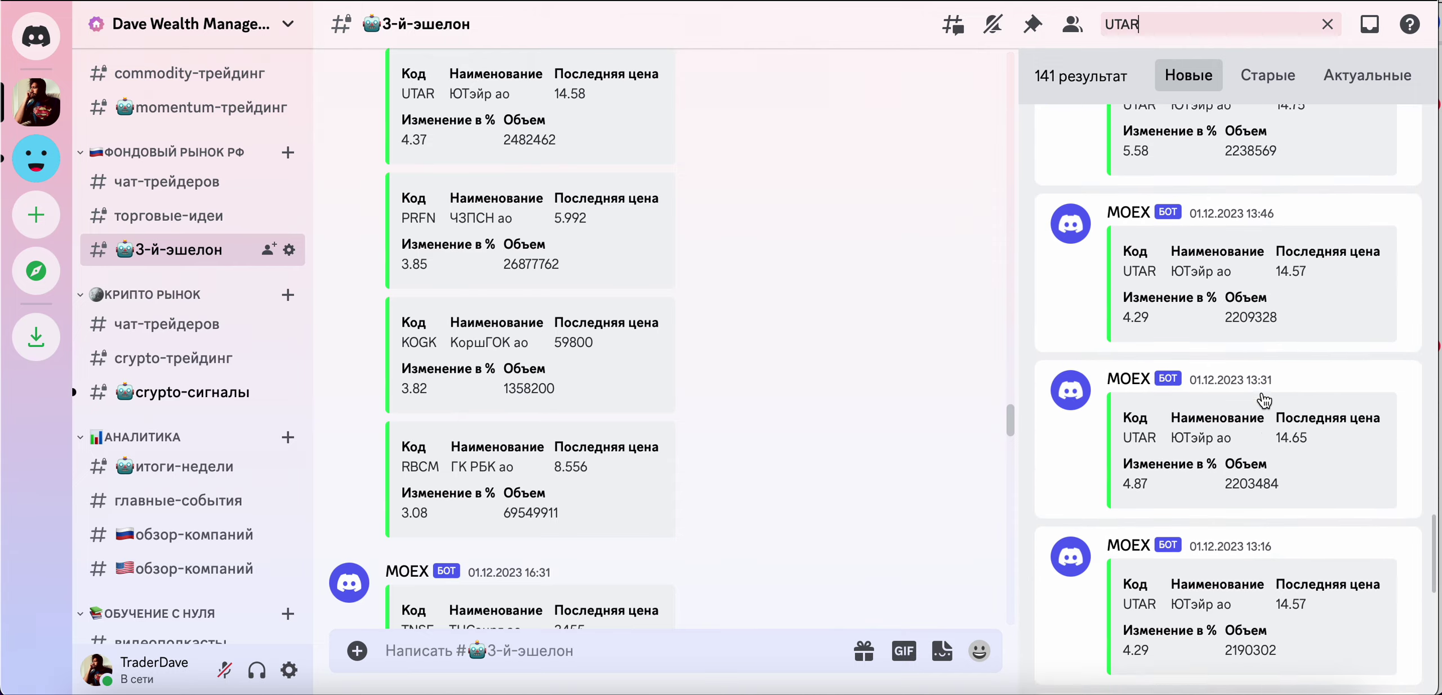
pyautogui.scroll(-2, 1265, 401)
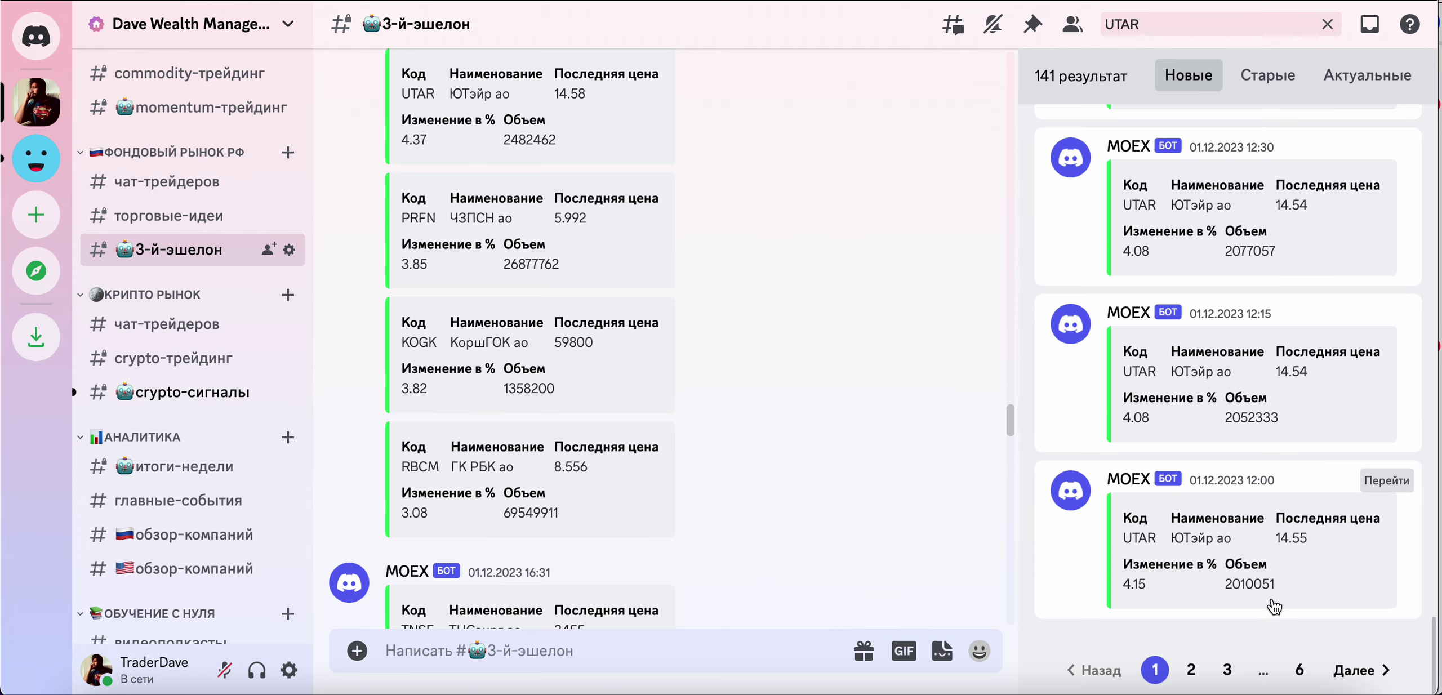
pyautogui.click(1299, 671)
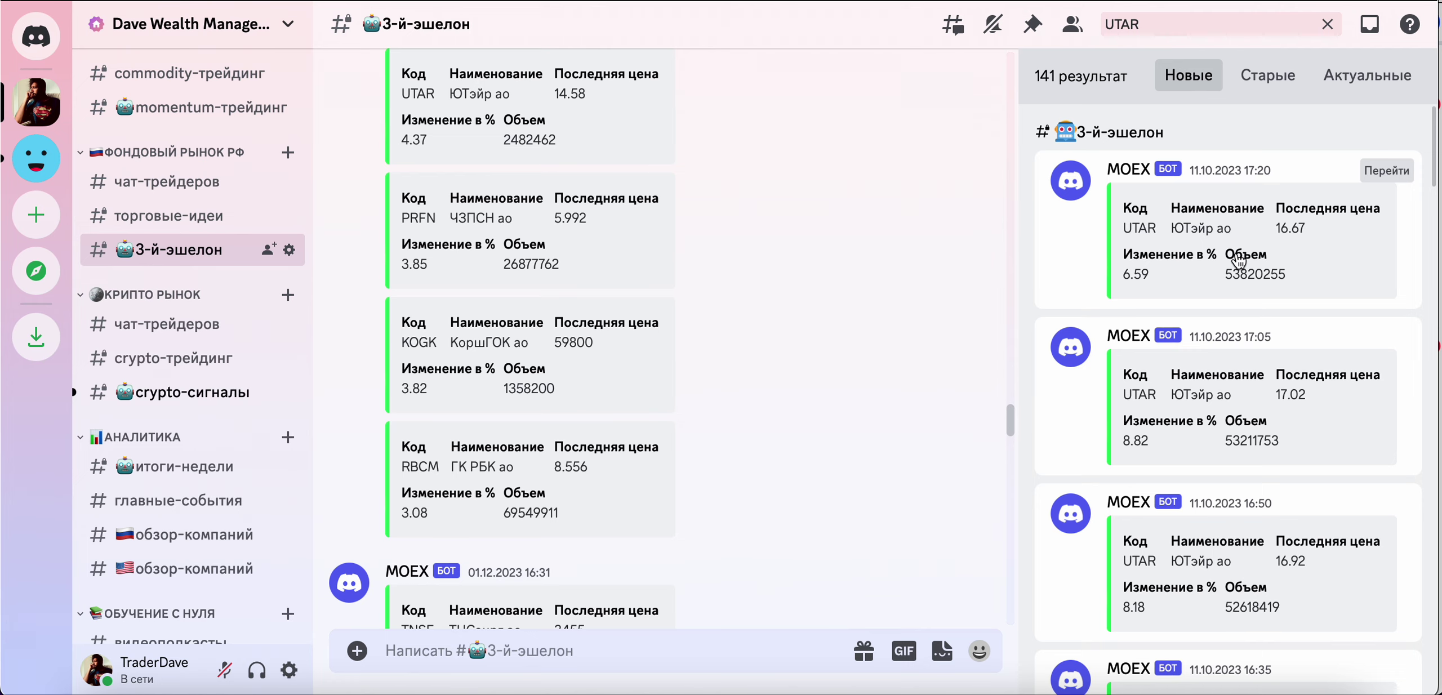
pyautogui.scroll(-10, 1239, 262)
pyautogui.scroll(5, 1239, 262)
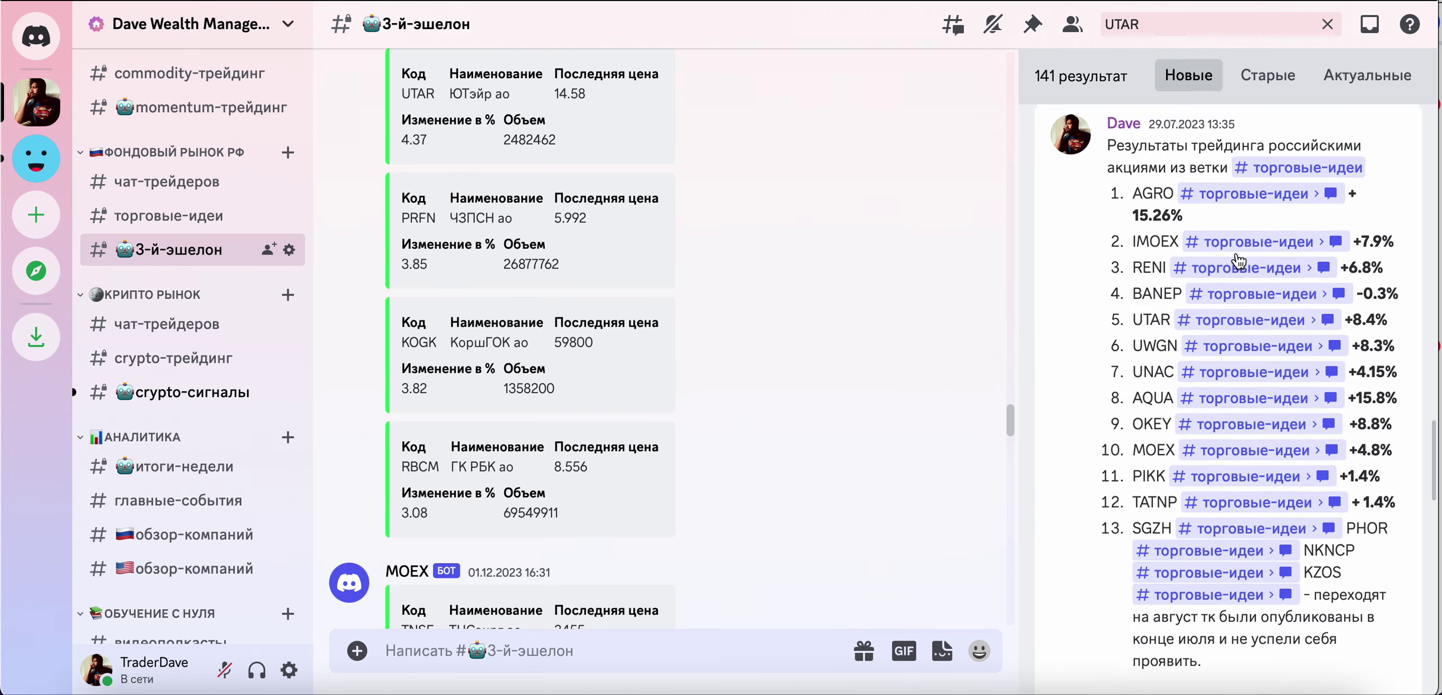
pyautogui.scroll(7, 1240, 262)
pyautogui.scroll(-4, 1208, 318)
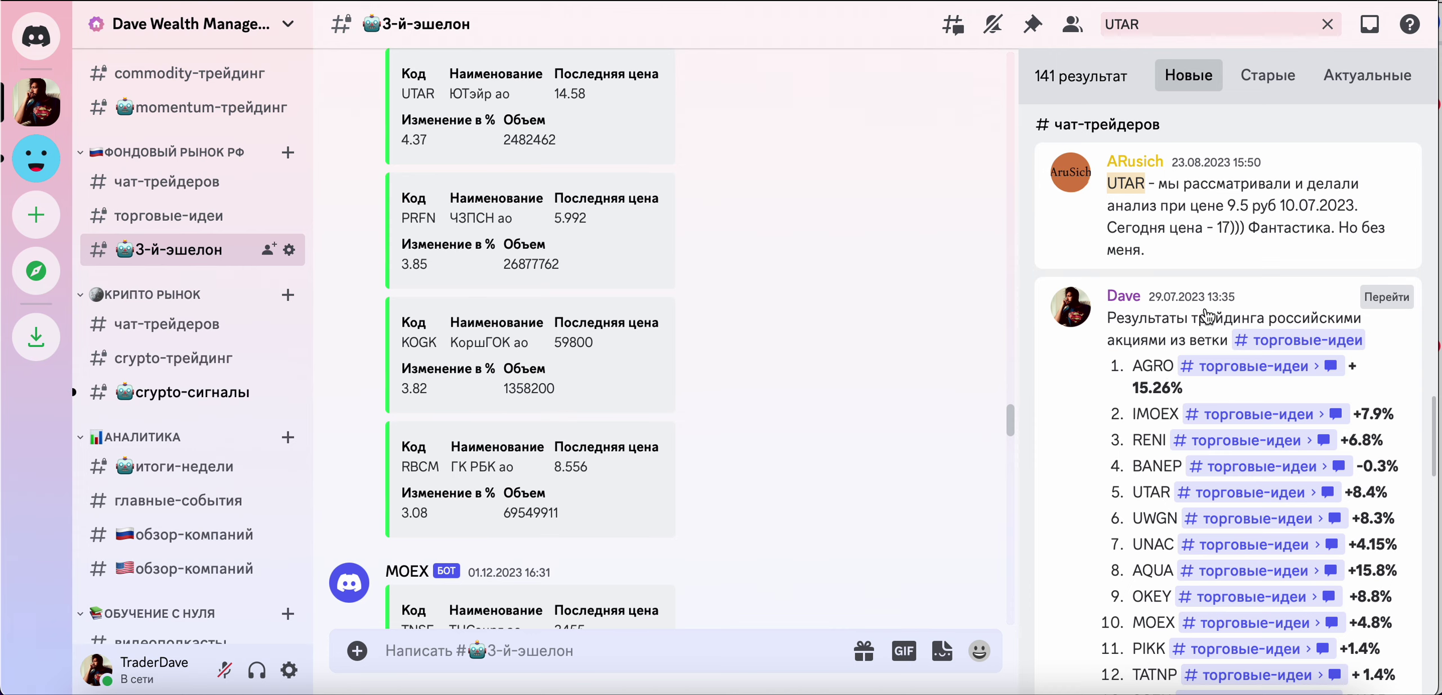
pyautogui.scroll(8, 1244, 255)
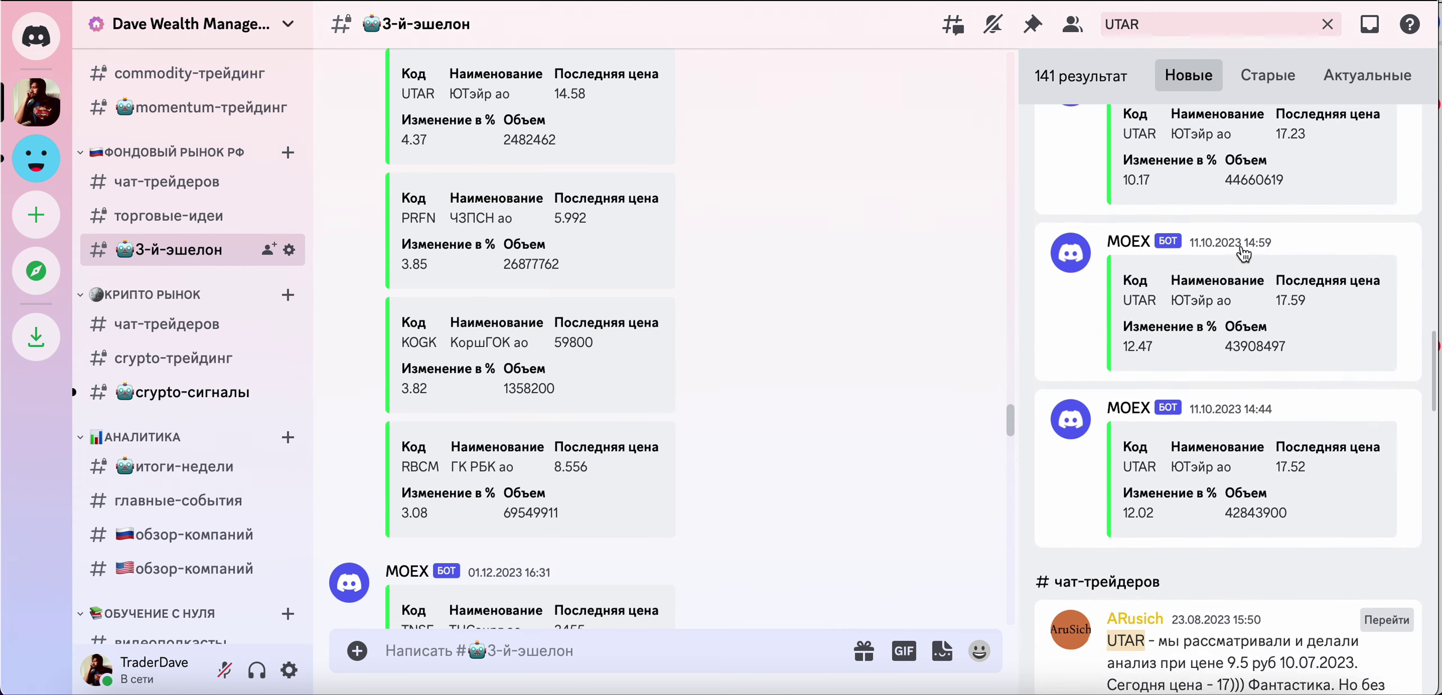
pyautogui.scroll(1, 1245, 254)
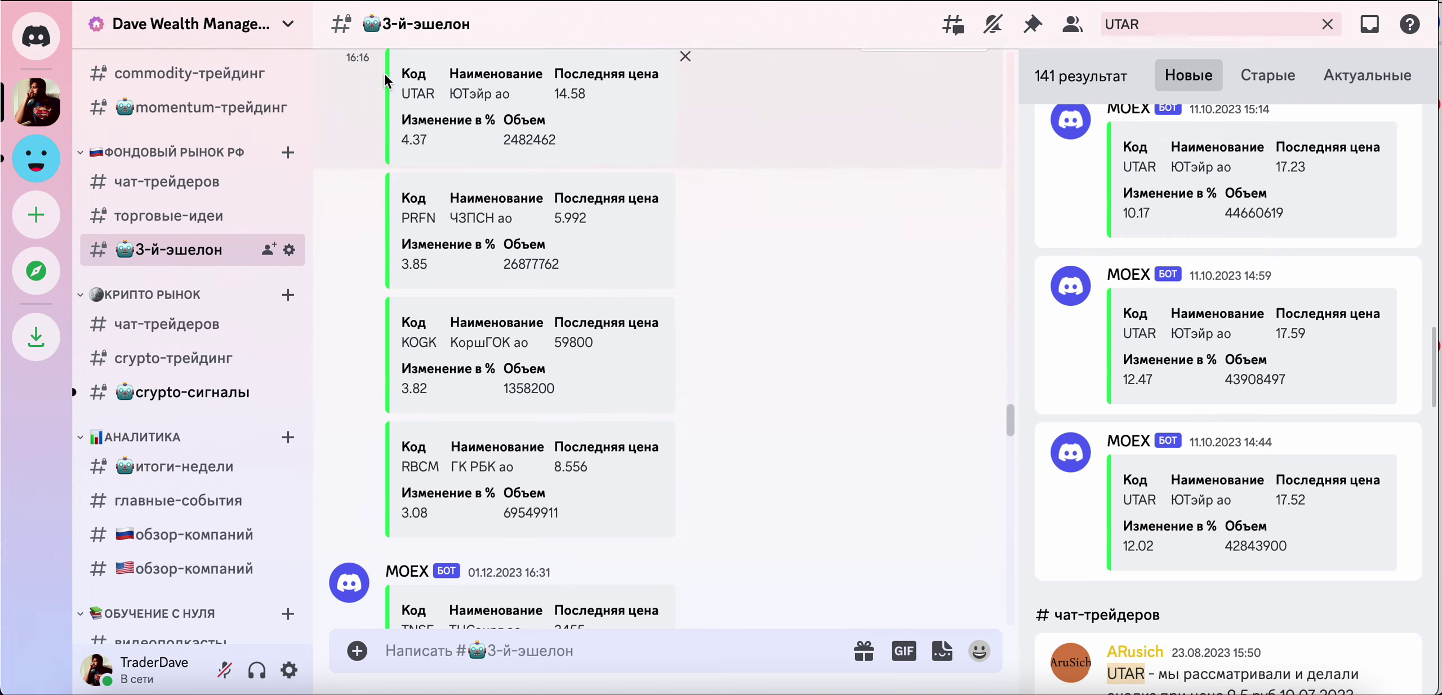
# Copy the ticker UTAR from the 16:16 MOEX alert, switch to TradingView and load that symbol on the chart
pyautogui.moveTo(445, 91); pyautogui.dragTo(392, 92)
pyautogui.press('super+c')
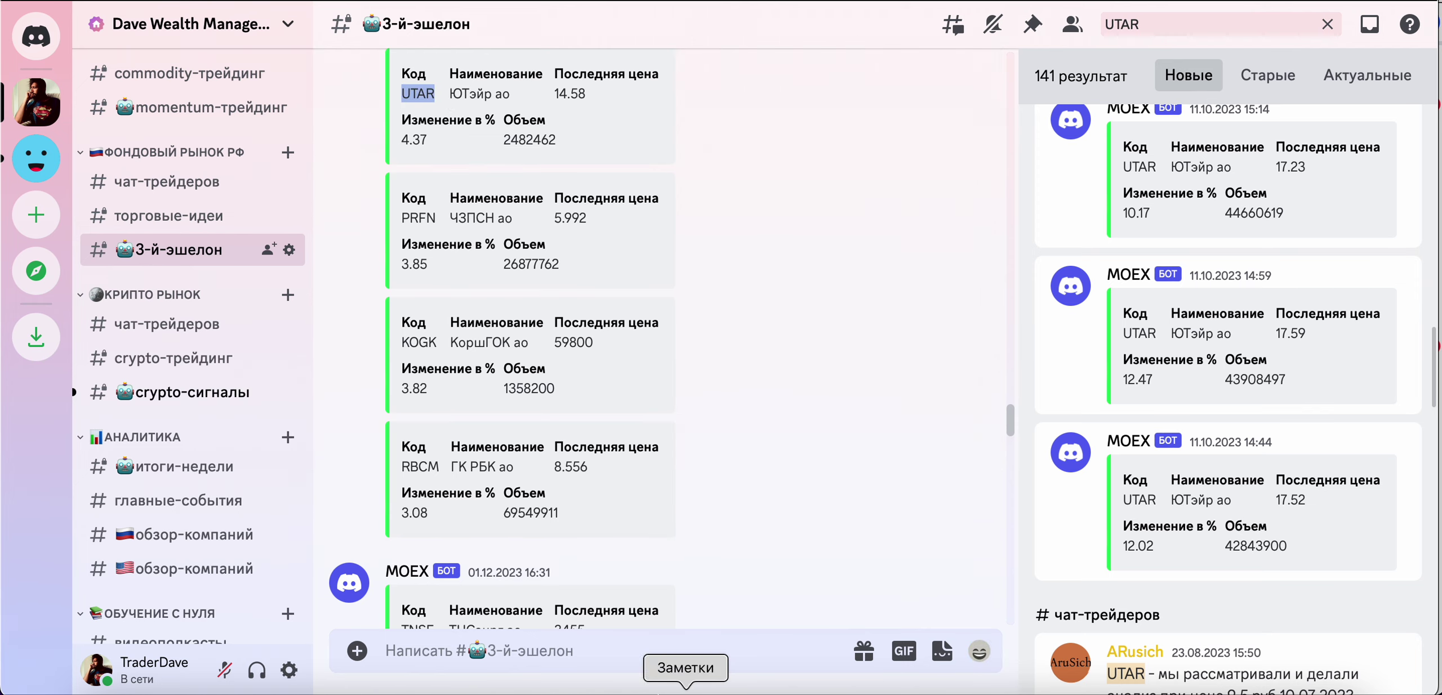
pyautogui.click(555, 684)
pyautogui.click(116, 31)
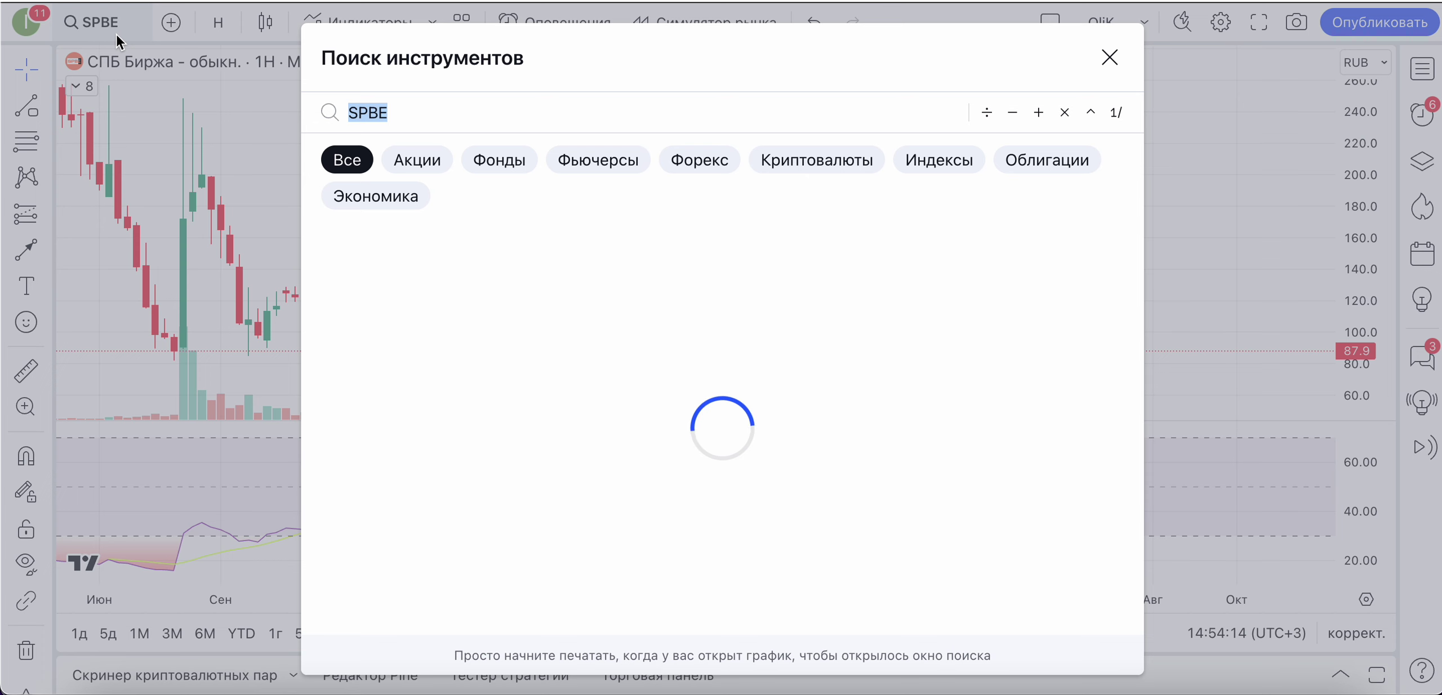
pyautogui.press('super+v')
pyautogui.press('Return')
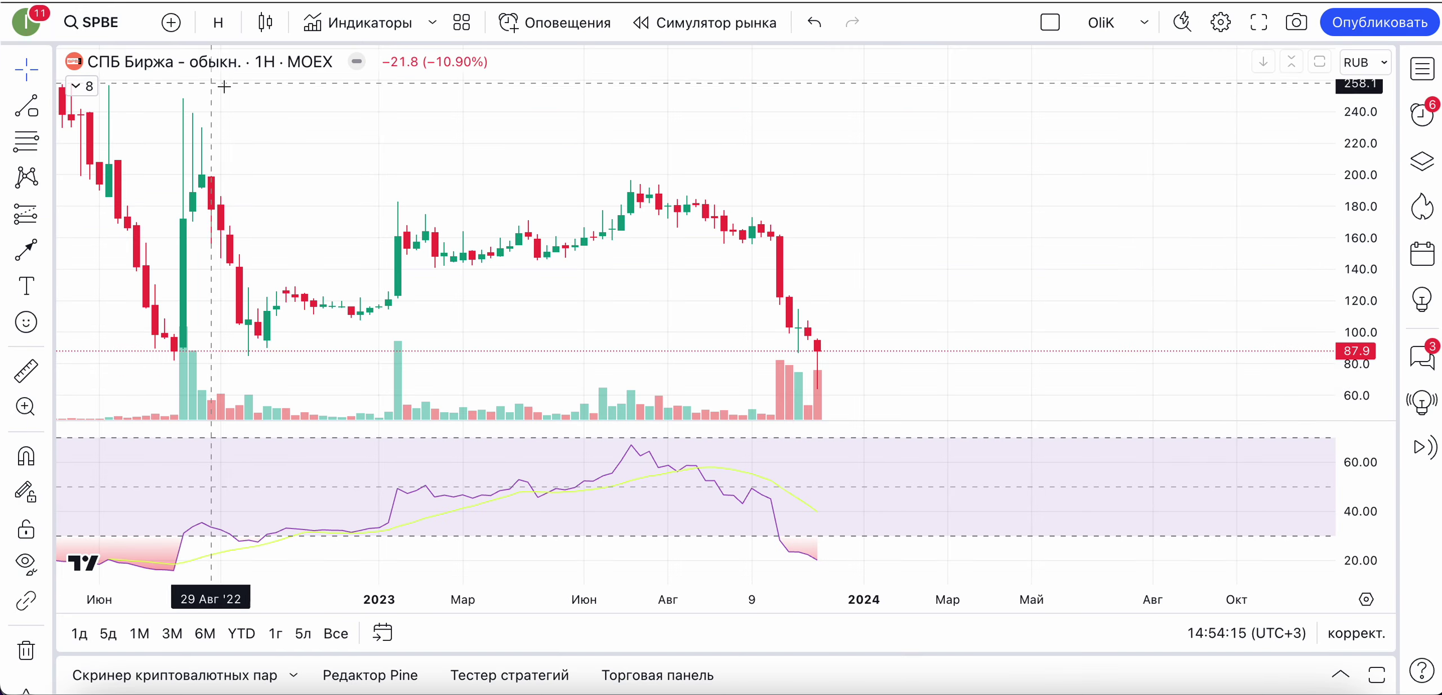
# Set the chart interval to 1 day and extend the descending trend line's lower end to about 14.74 on 15 Dec '23
pyautogui.click(223, 34)
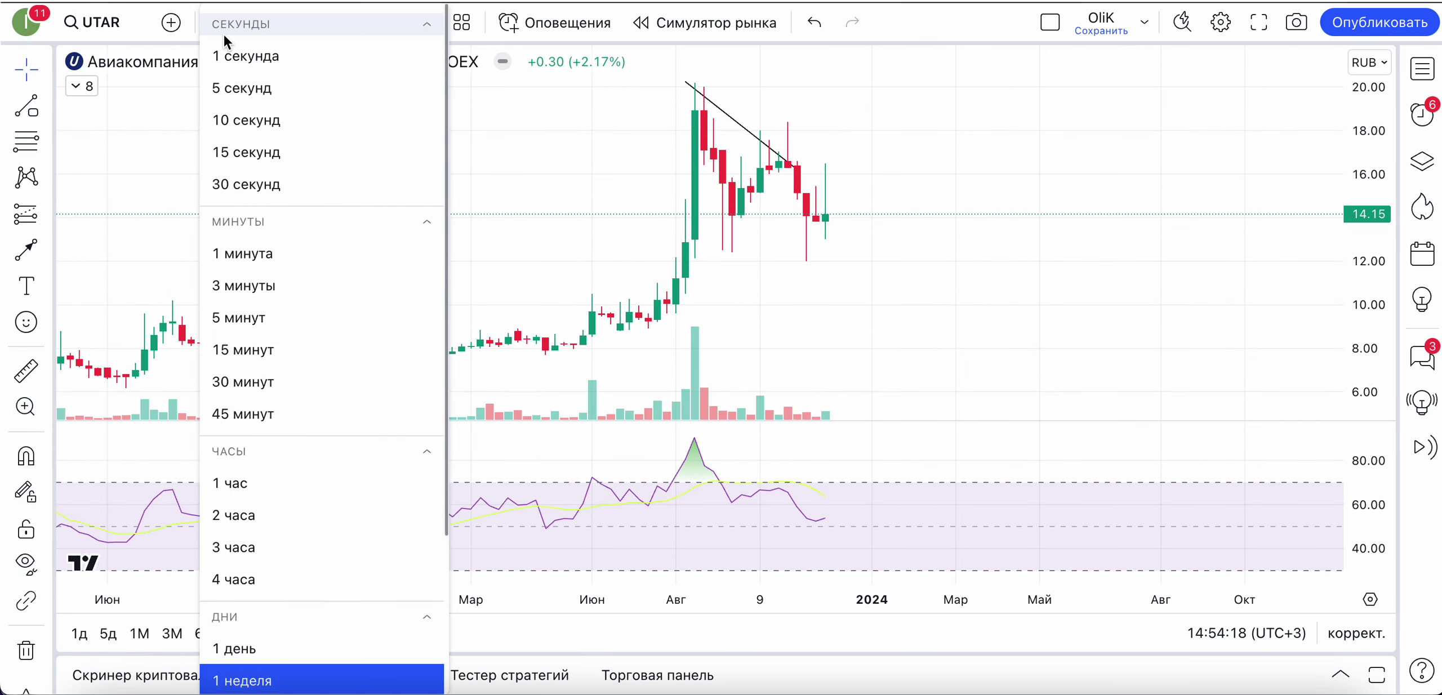
pyautogui.click(251, 640)
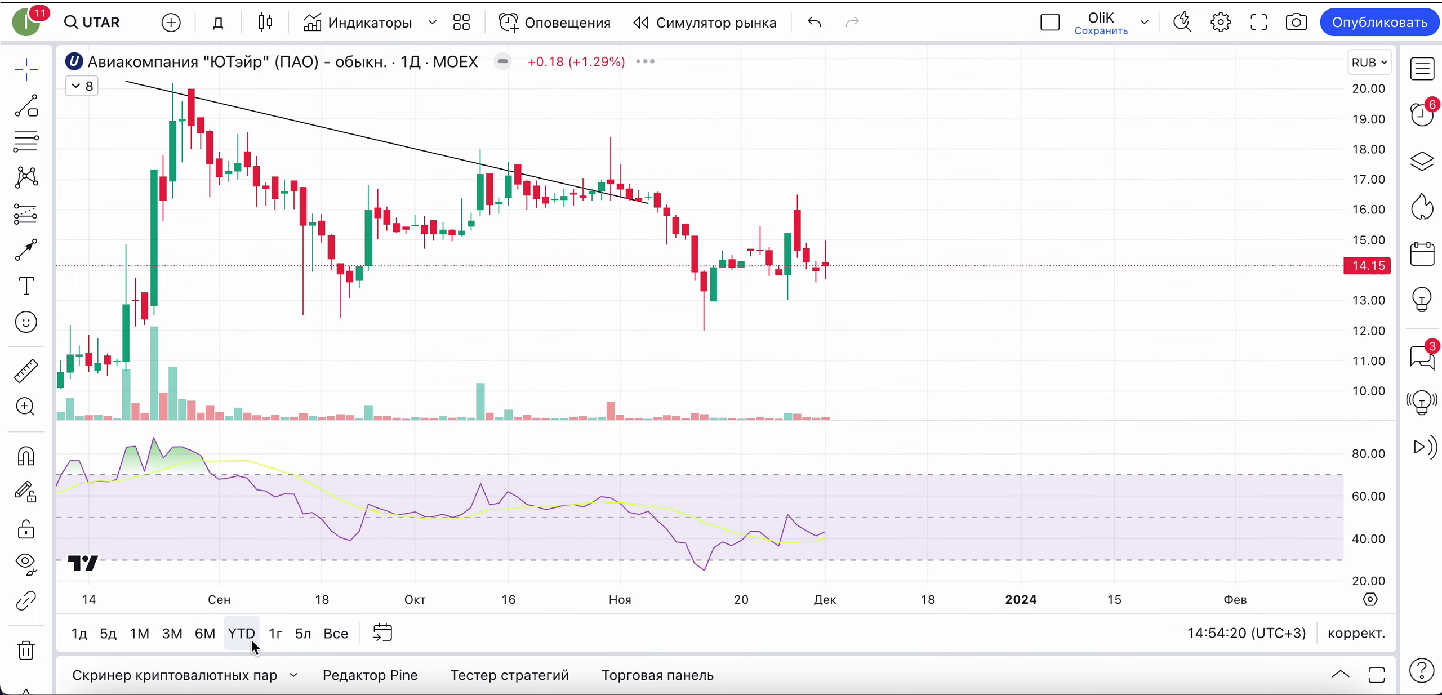
pyautogui.scroll(-3, 1078, 260)
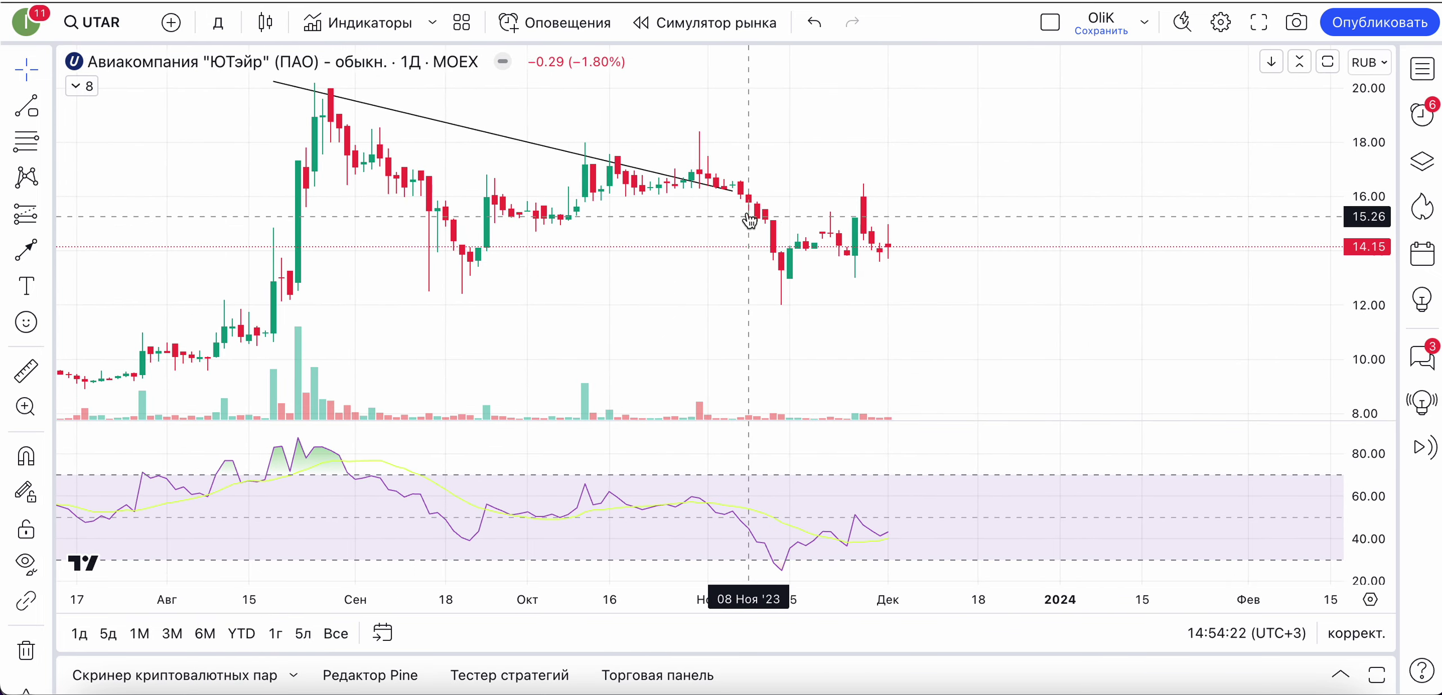
pyautogui.moveTo(944, 191); pyautogui.dragTo(969, 231)
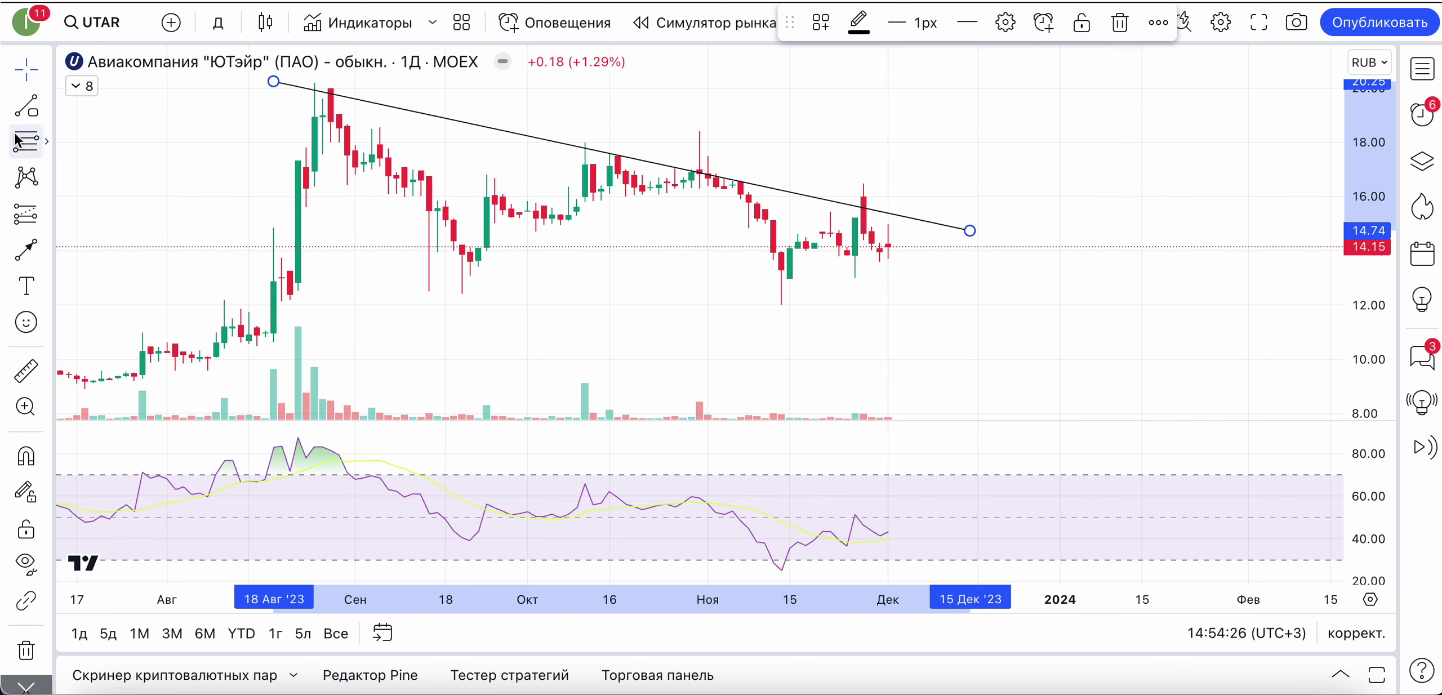
# Draw a support trend line under the lows from about 14.08 on 23 Aug '23 to 13.27 on 18 Dec '23
pyautogui.click(26, 109)
pyautogui.click(117, 73)
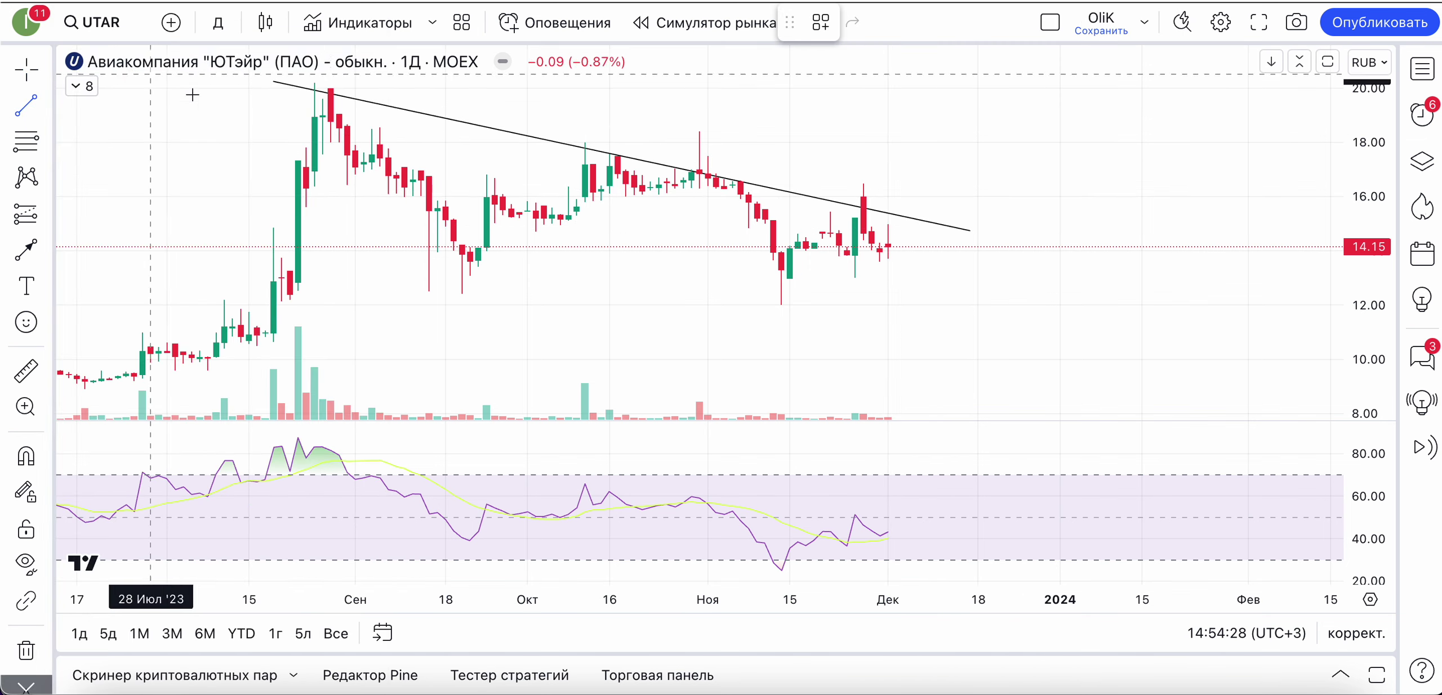
pyautogui.click(331, 249)
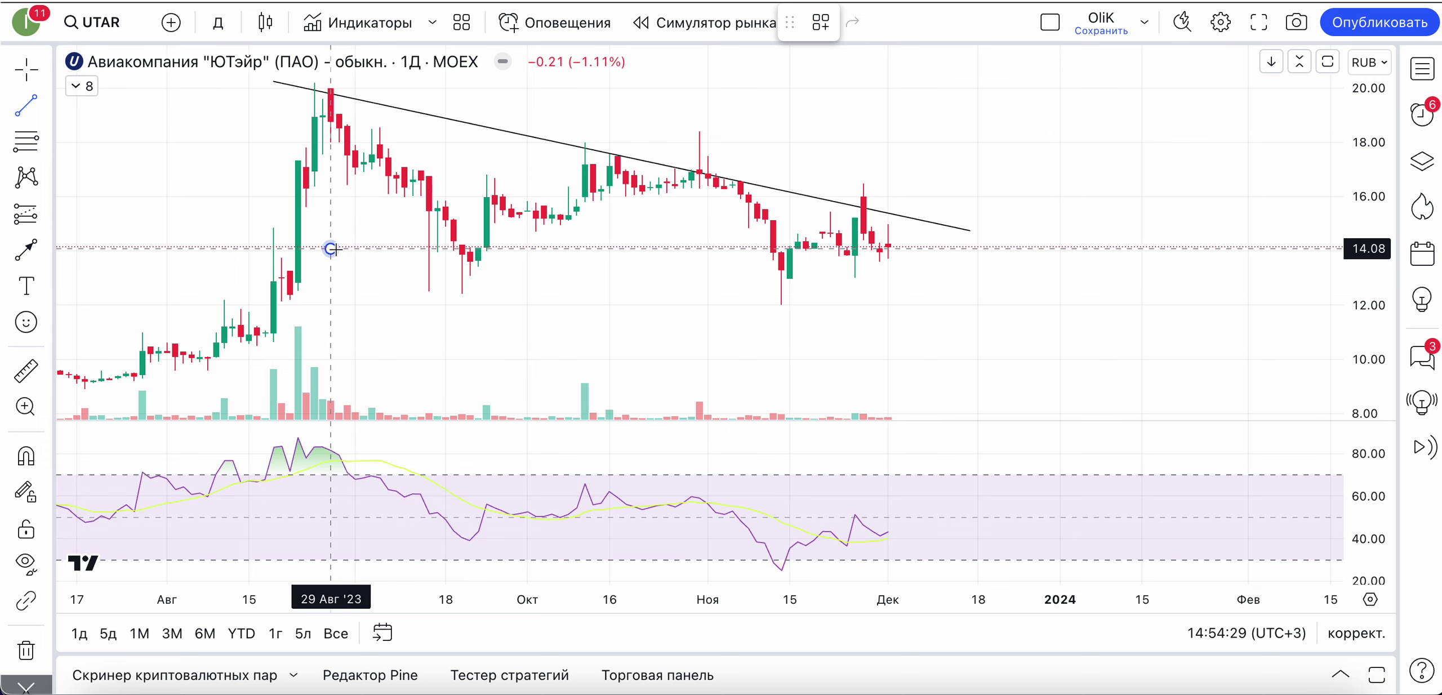
pyautogui.click(978, 271)
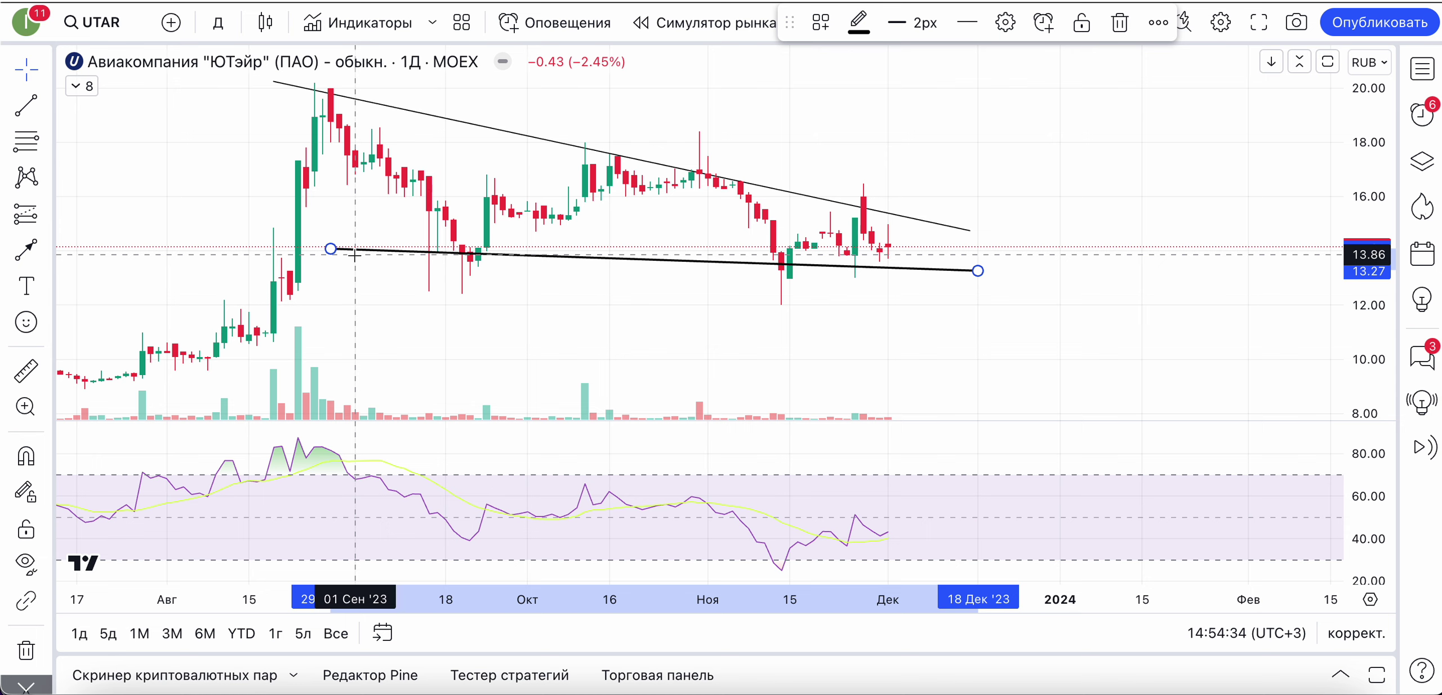
pyautogui.moveTo(331, 249); pyautogui.dragTo(298, 250)
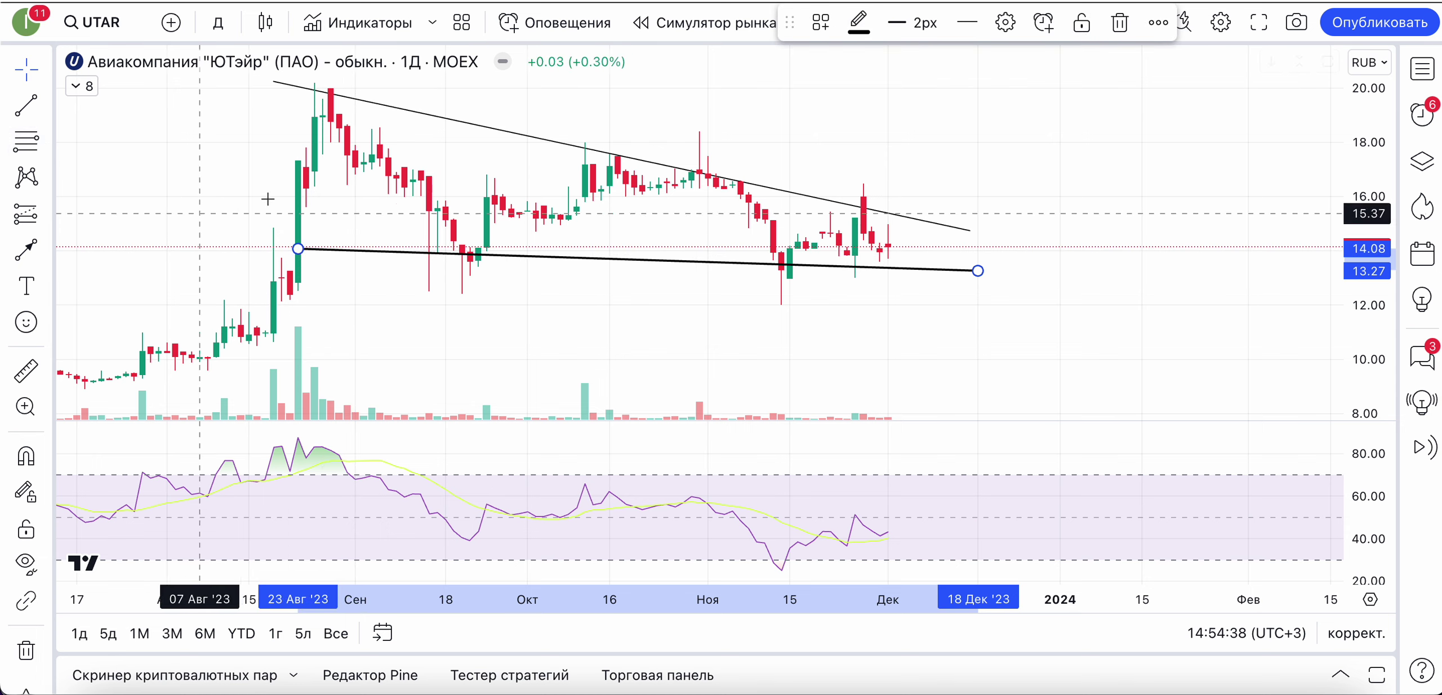
# Draw arrows for the August rise, about 15.00 to 19.22, and the September fall, about 19.88 to 14.23
pyautogui.hotkey('alt', 't')
pyautogui.click(306, 223)
pyautogui.click(331, 109)
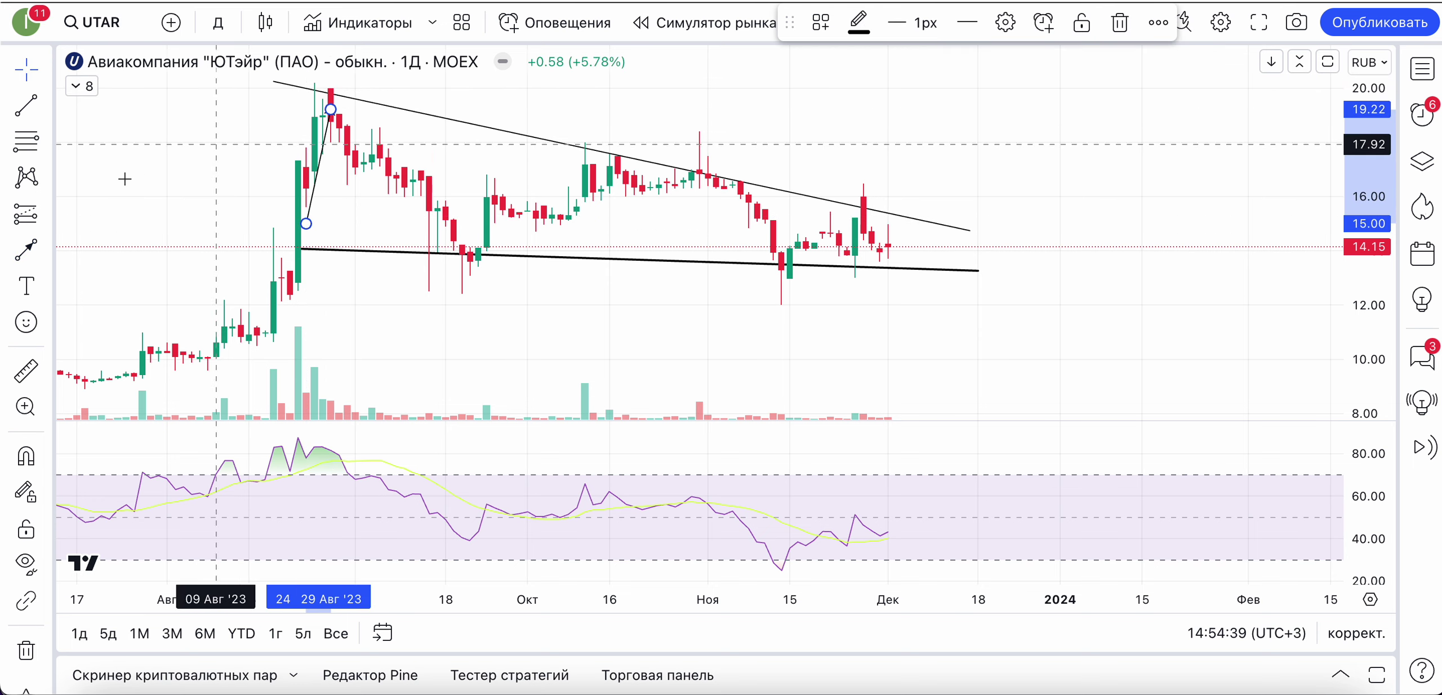
pyautogui.hotkey('alt', 't')
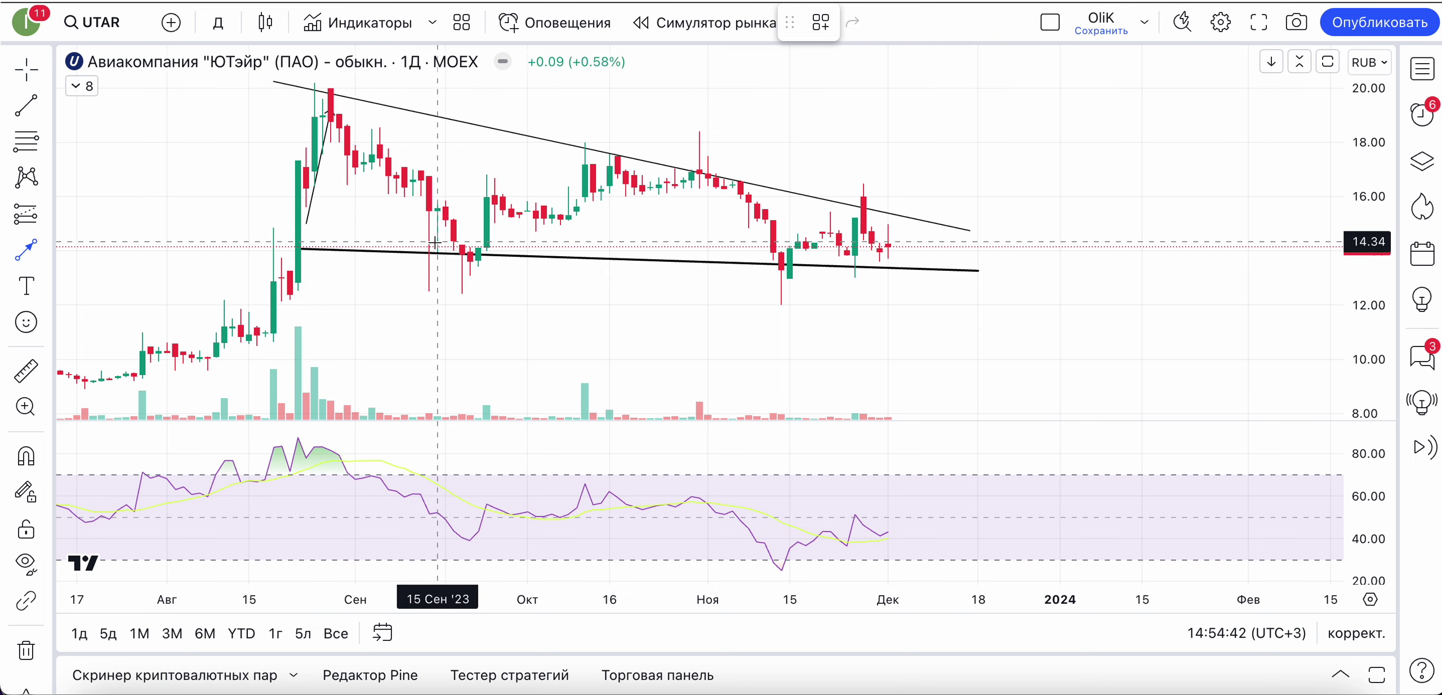
pyautogui.click(339, 90)
pyautogui.click(453, 245)
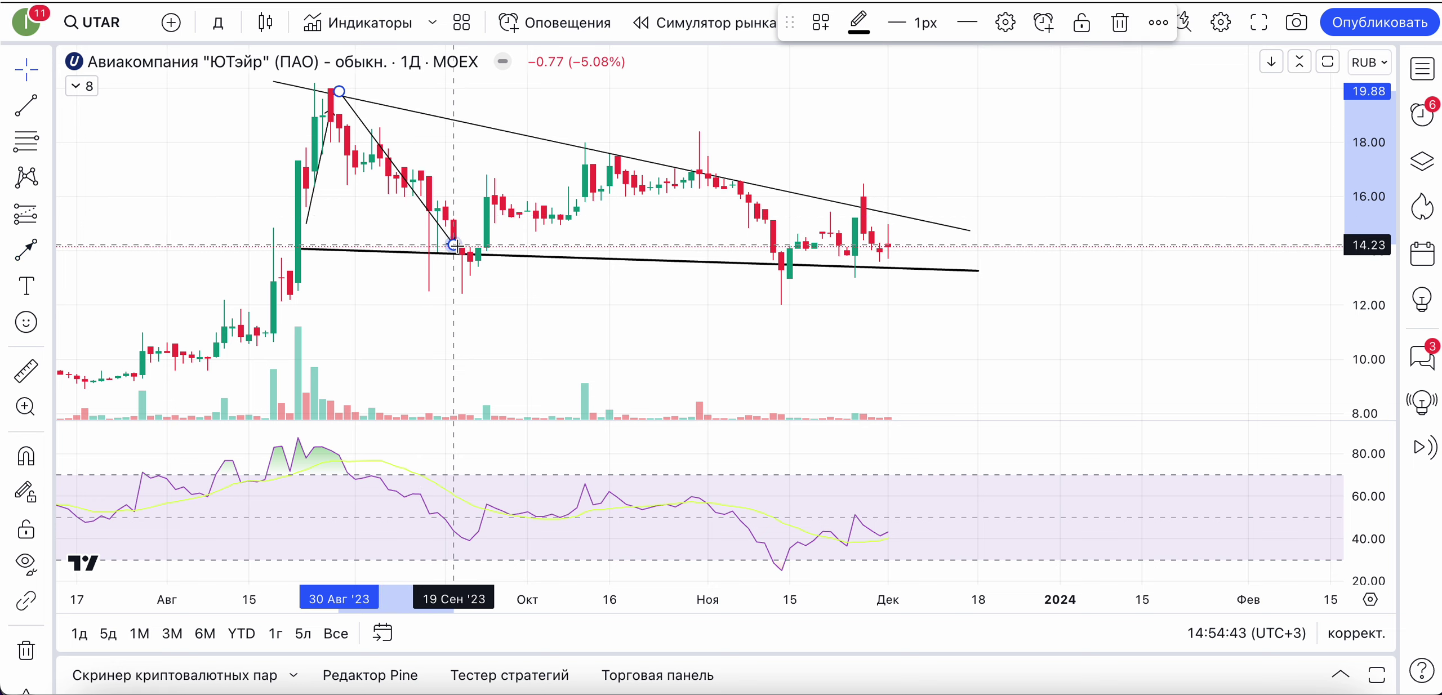
# Draw arrows for the October rise, about 14.23 to 16.63, and the November fall, about 16.70 to 13.49
pyautogui.click(26, 248)
pyautogui.click(495, 245)
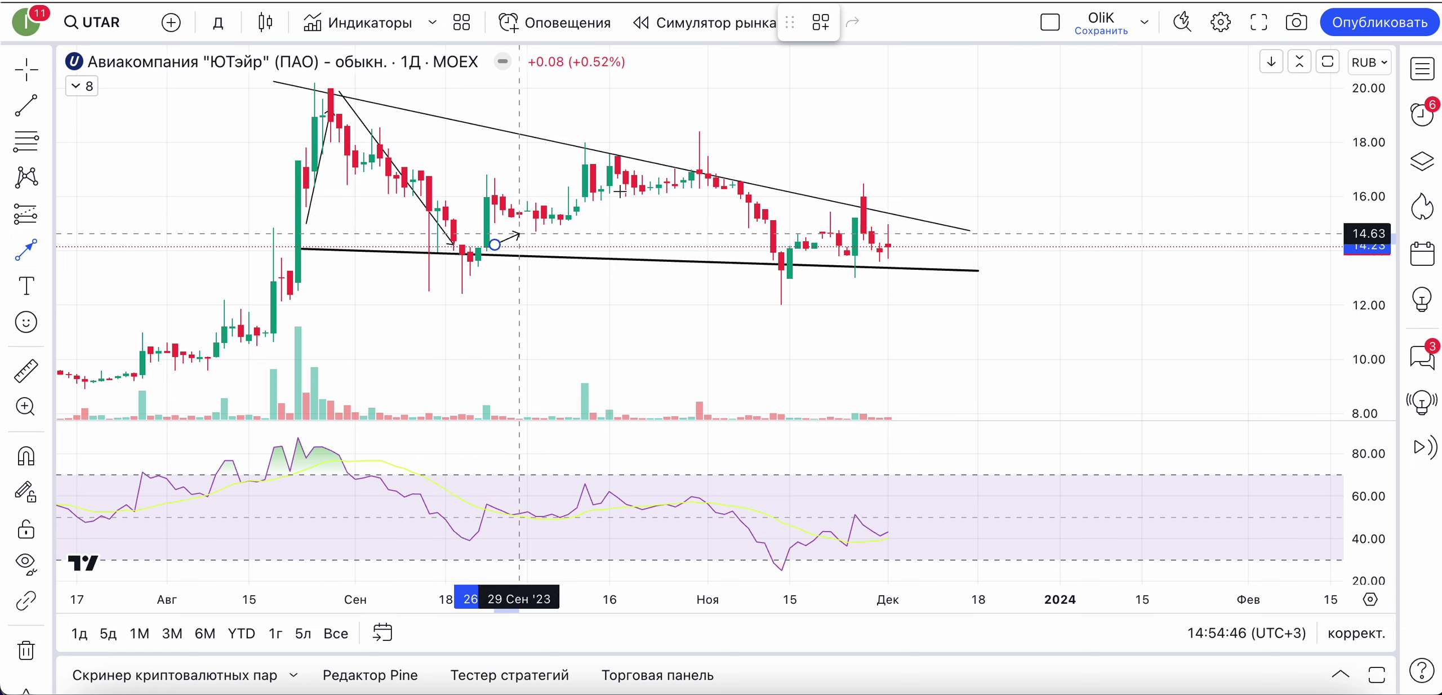
pyautogui.click(691, 179)
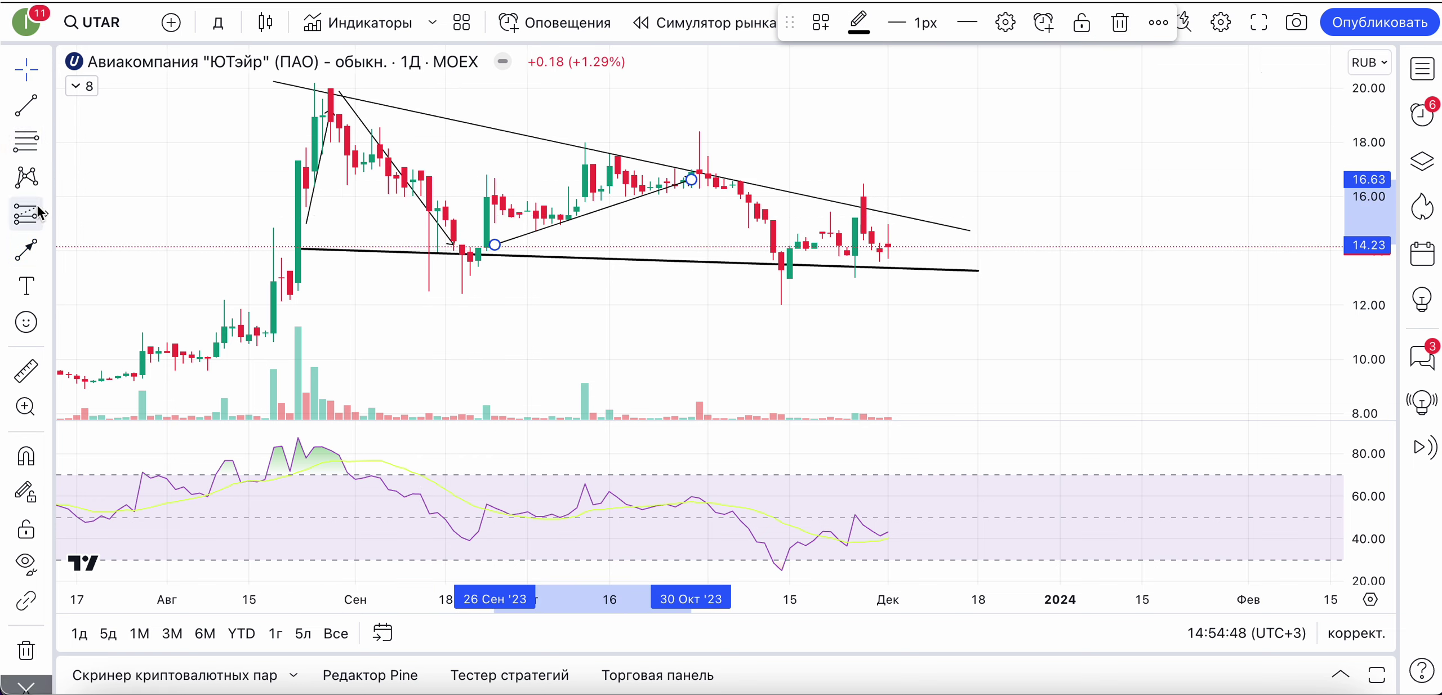
pyautogui.click(25, 249)
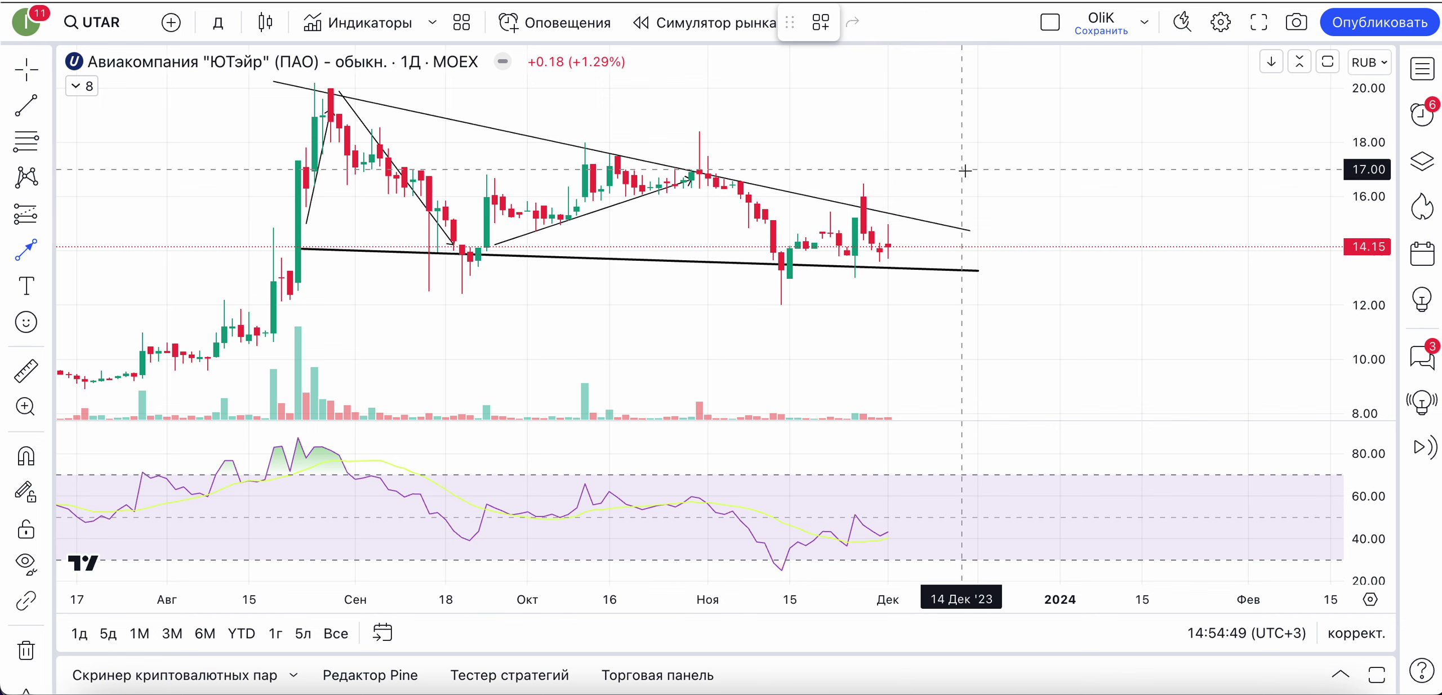
pyautogui.click(724, 178)
pyautogui.click(798, 265)
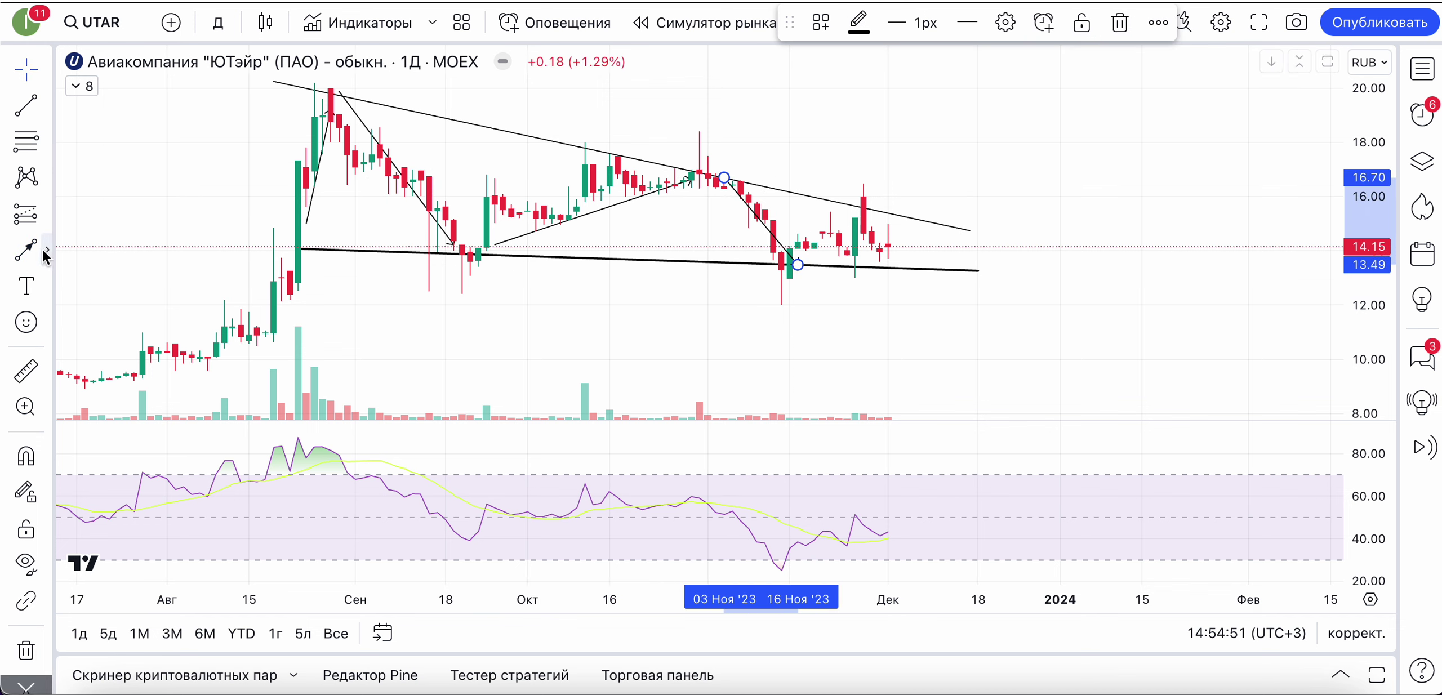
# Draw an arrow for the late-November rise, about 13.27 to 15.22, and another from its peak down to the support line
pyautogui.click(44, 254)
pyautogui.click(815, 271)
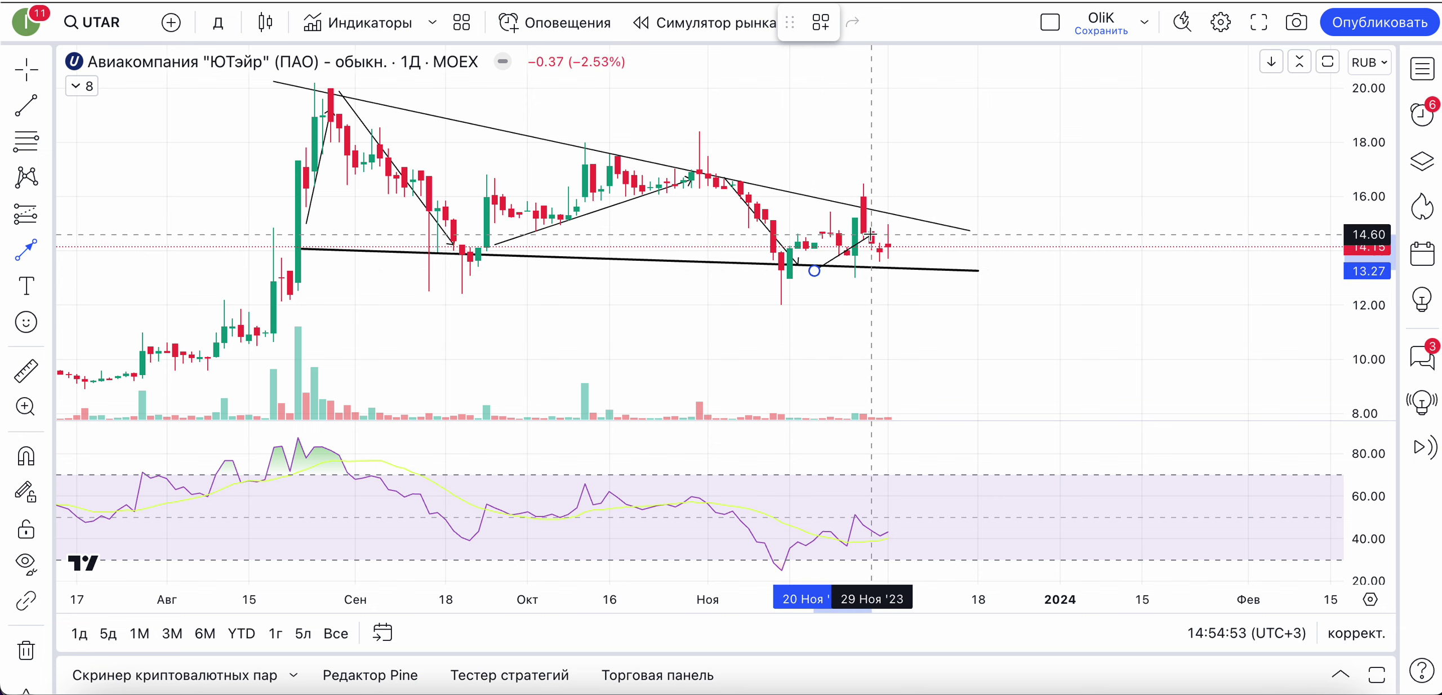
pyautogui.click(879, 218)
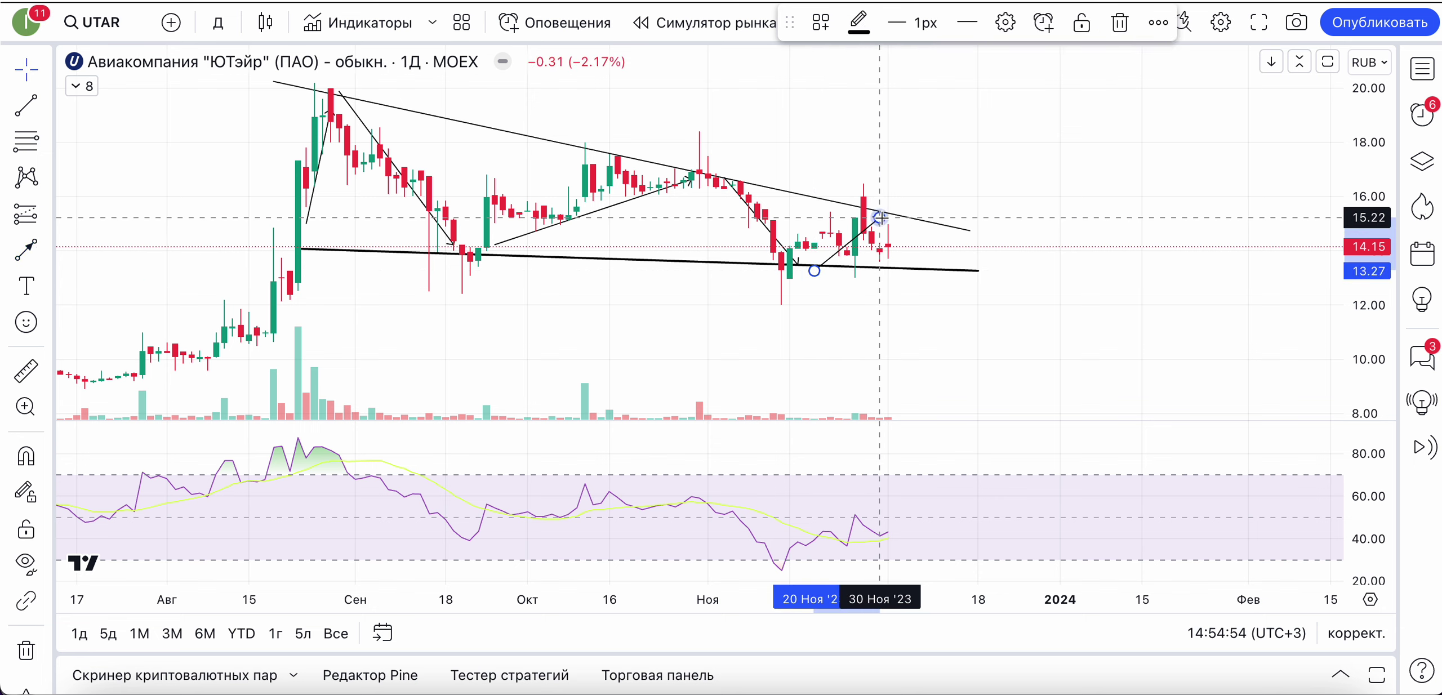
pyautogui.click(22, 250)
pyautogui.click(880, 218)
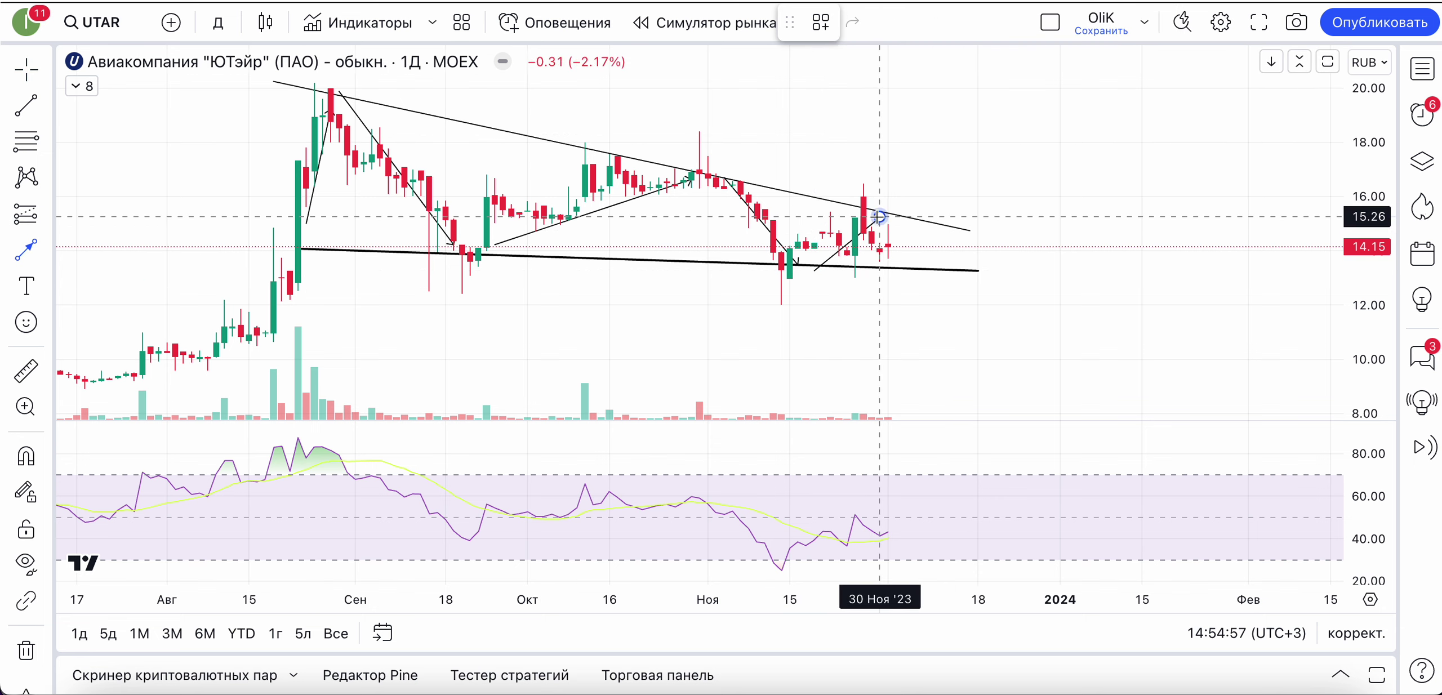
pyautogui.click(913, 263)
# Draw a projected growth arrow from the support line at about 13.34 on 07 Dec '23 to 19.25 on 05 Jan '24
pyautogui.click(21, 253)
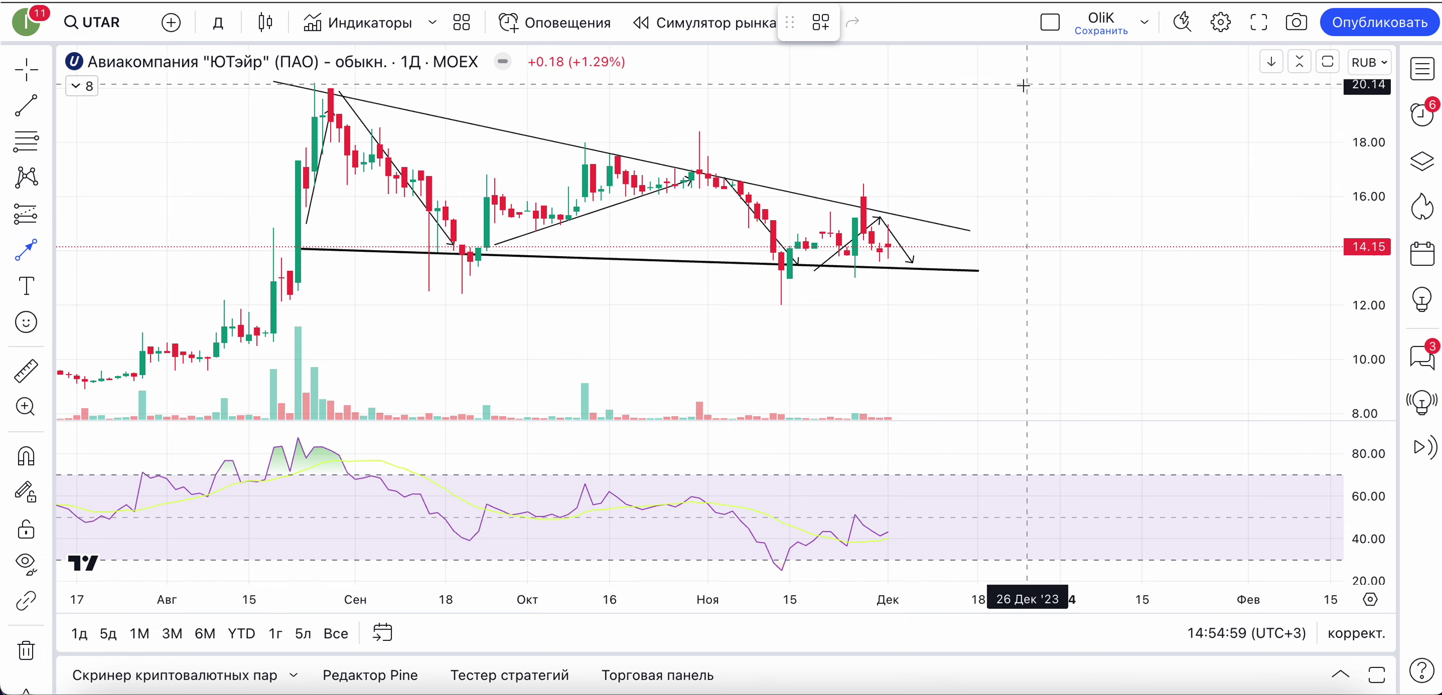
pyautogui.click(921, 269)
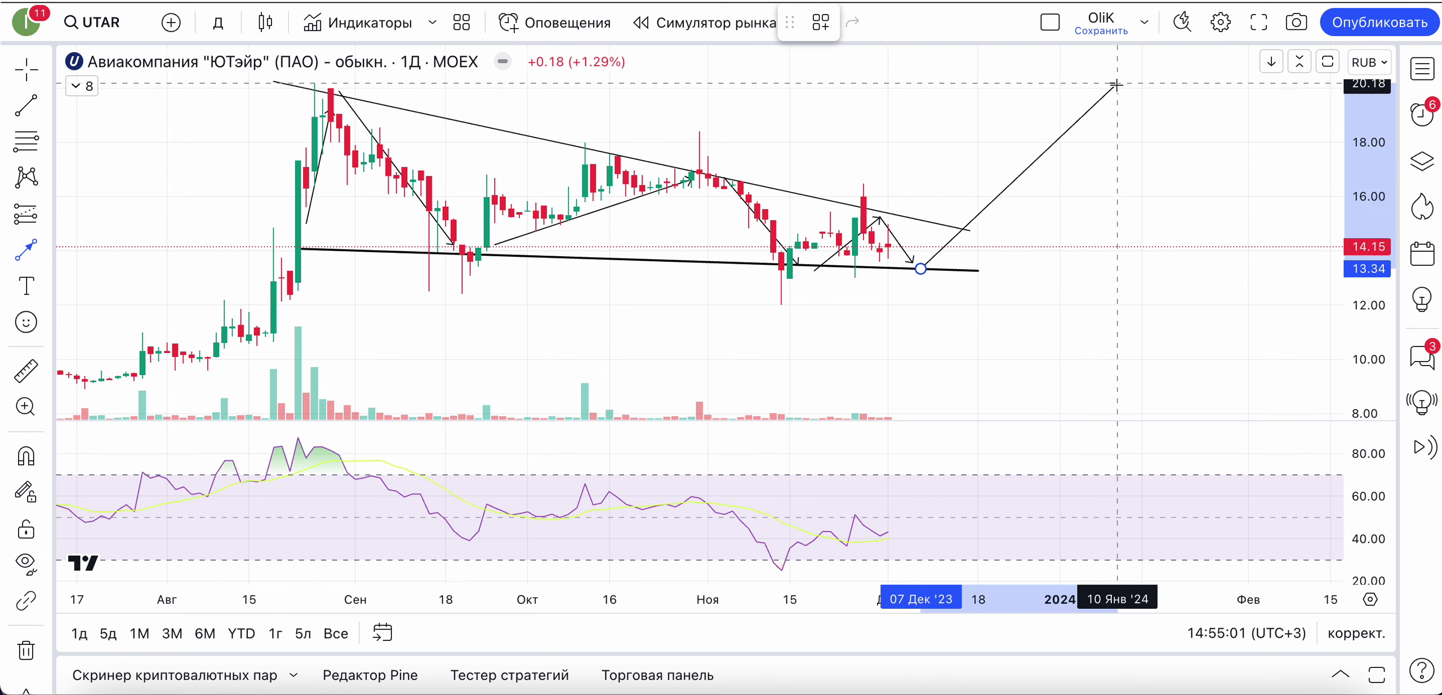
pyautogui.click(1092, 109)
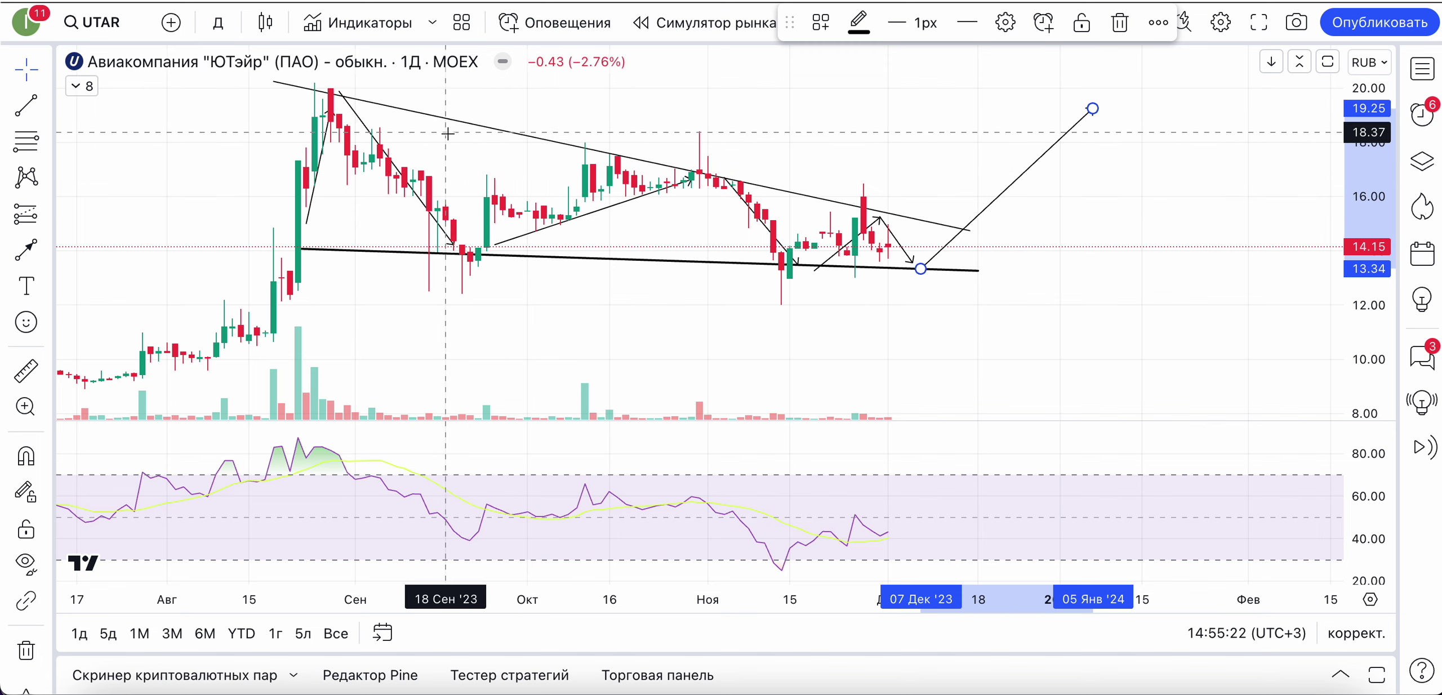
# Switch the UTAR chart to the 1-hour interval and delete all drawing objects, keeping the indicators
pyautogui.click(217, 22)
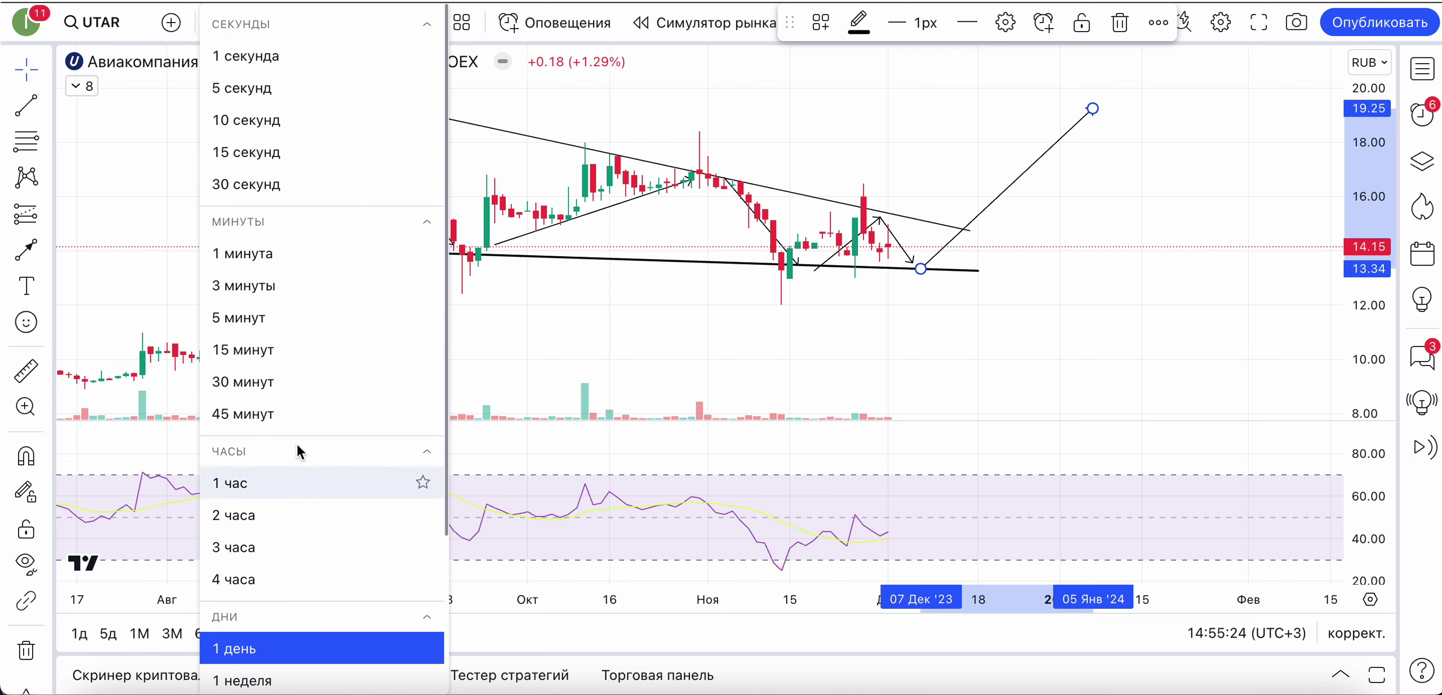
pyautogui.click(298, 351)
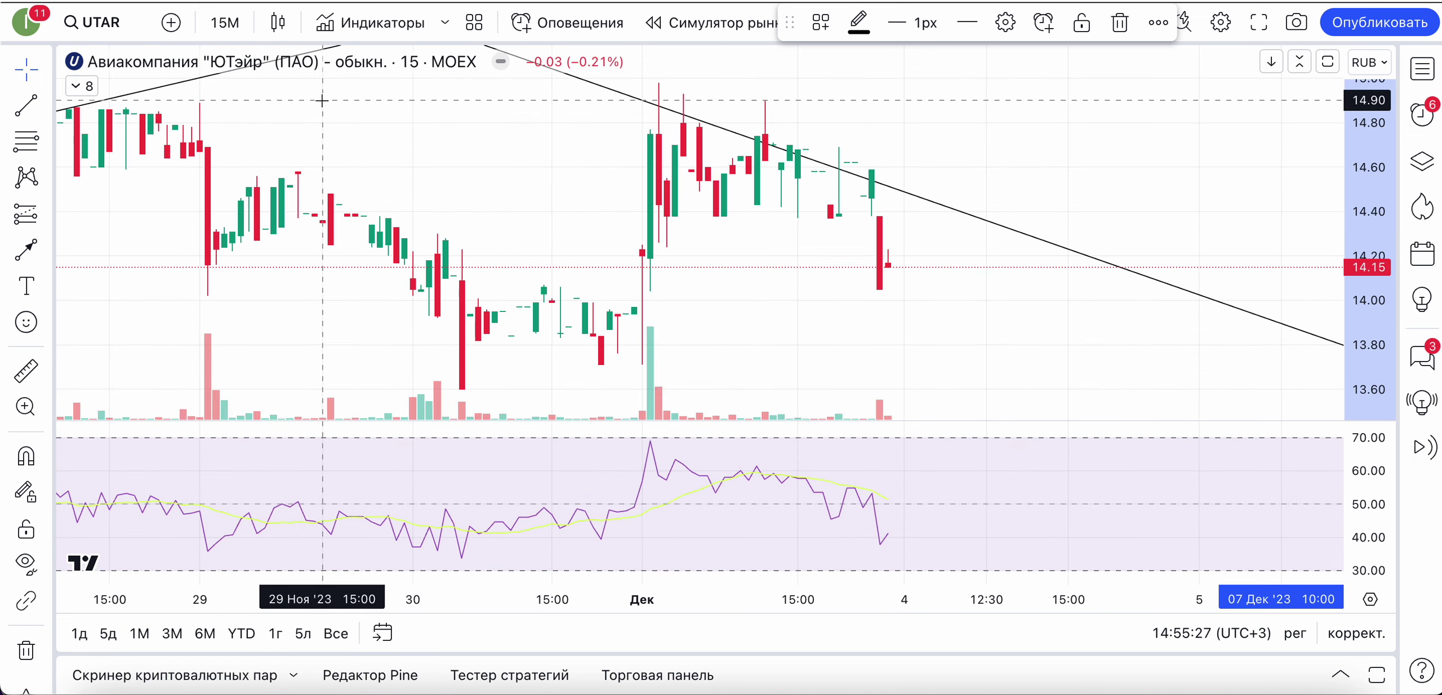
pyautogui.click(225, 23)
pyautogui.click(289, 482)
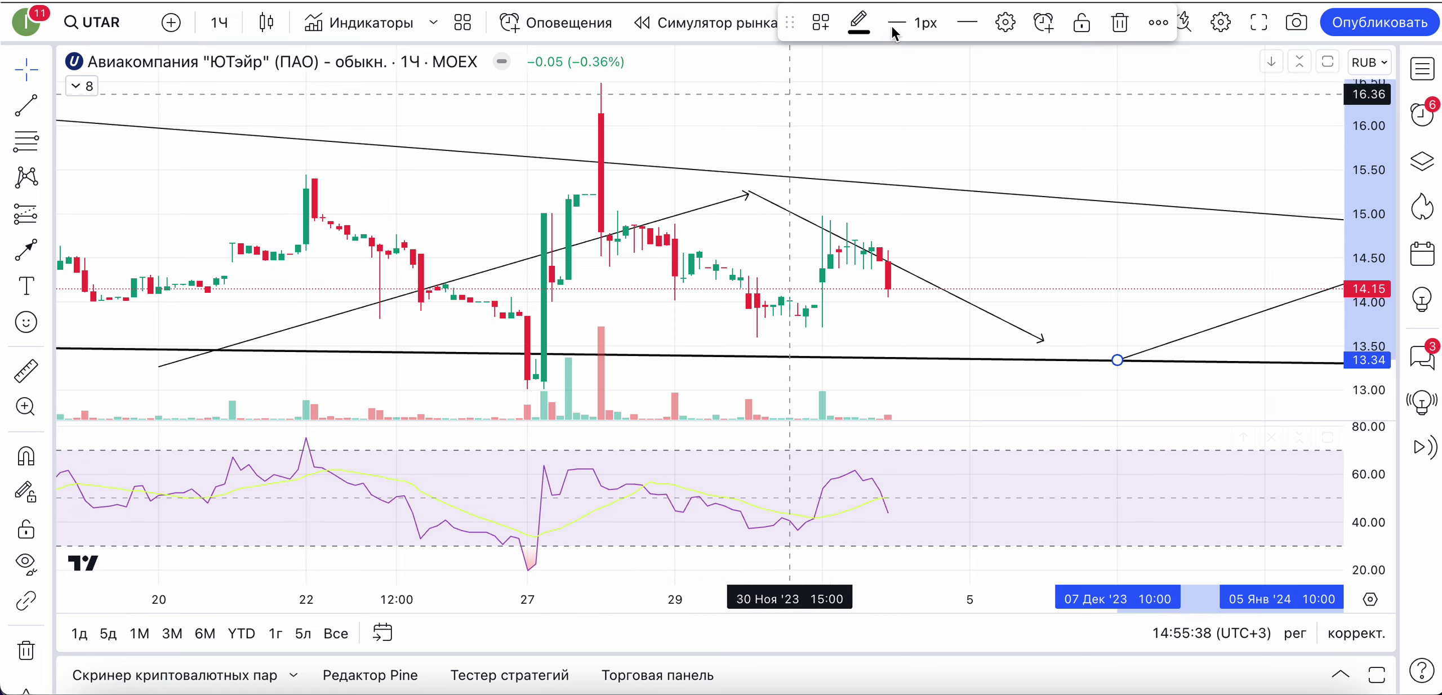
pyautogui.click(31, 652)
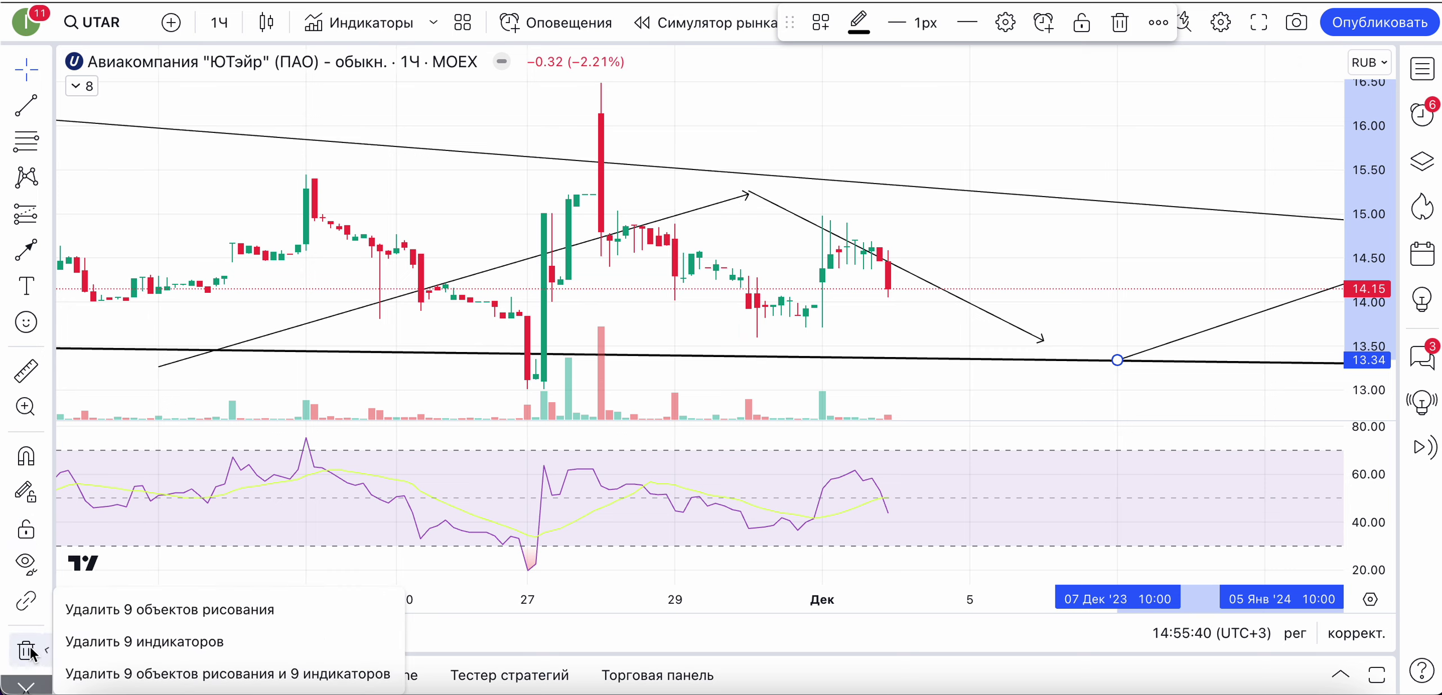
pyautogui.click(90, 616)
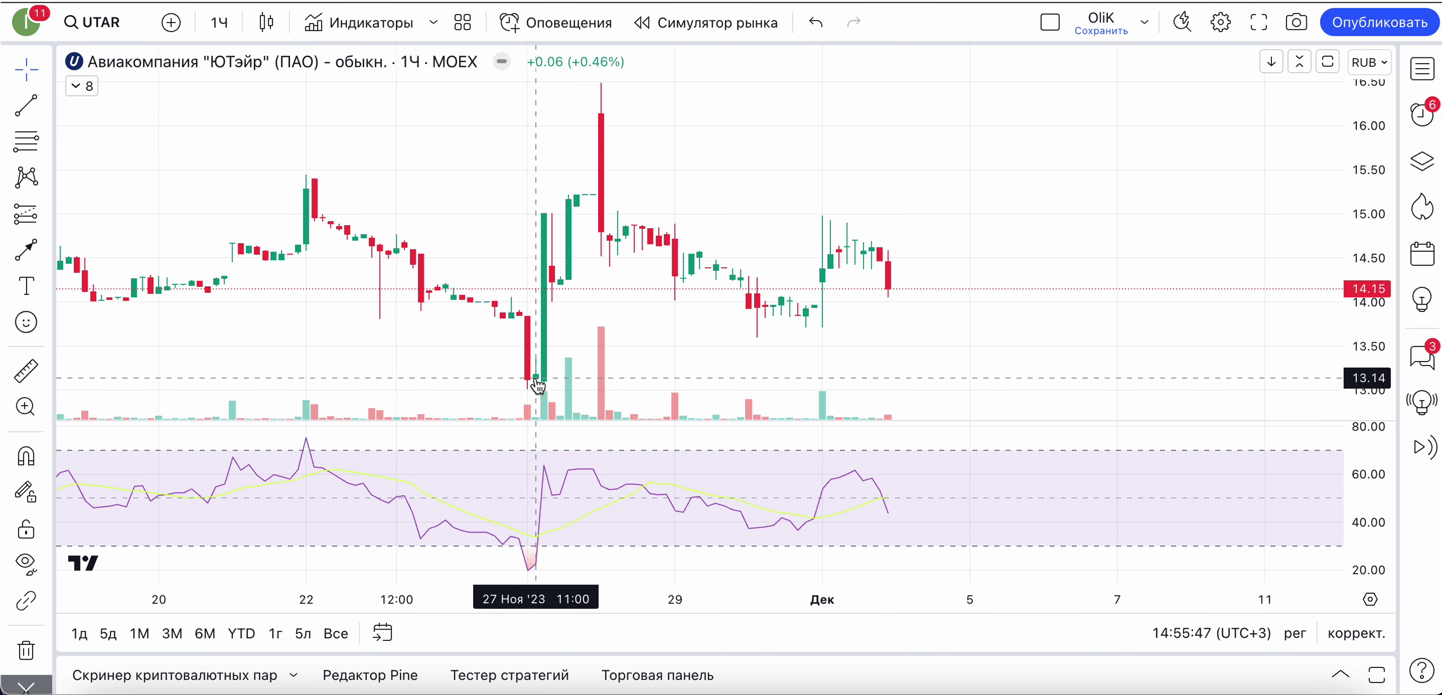
# Draw an arrow along the 22–24 Nov decline, about 15.47 to 13.49, and two short arrows pointing at the 27 Nov '23 low
pyautogui.click(26, 248)
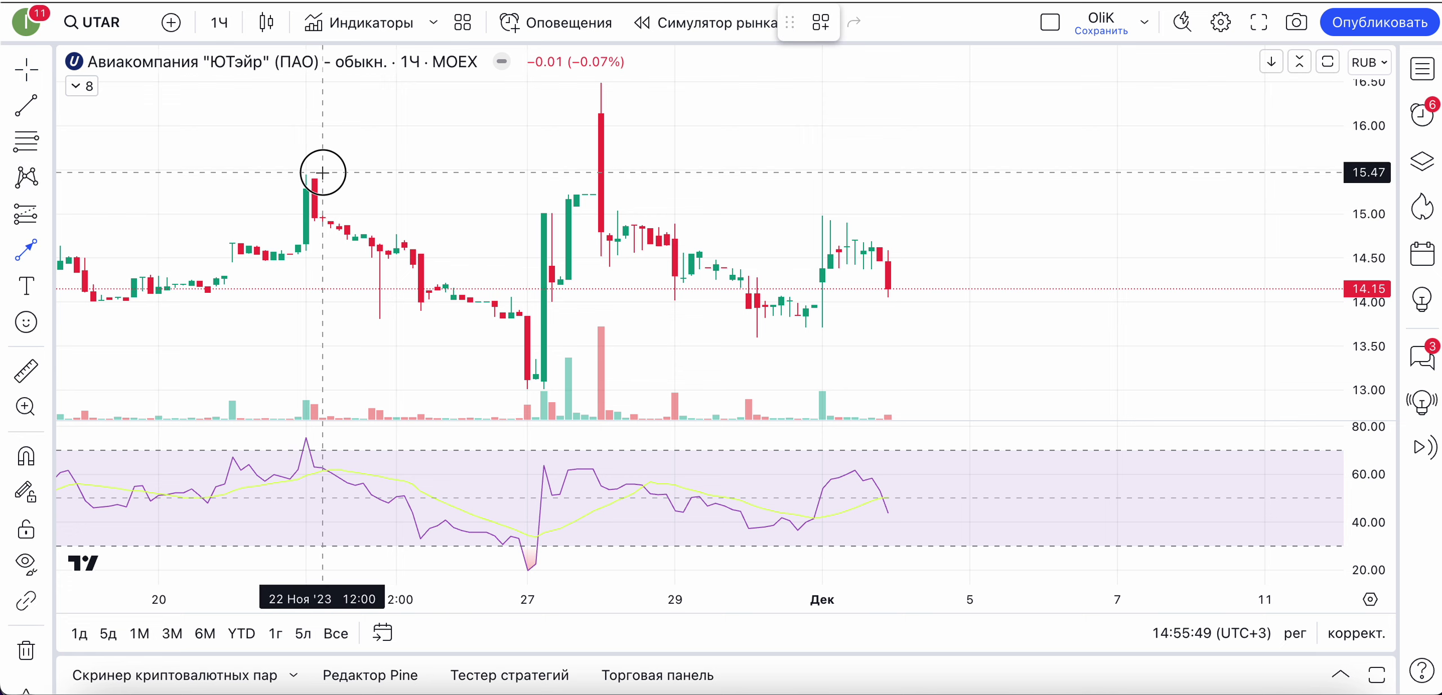
pyautogui.moveTo(322, 172)
pyautogui.mouseDown()
pyautogui.moveTo(530, 375)
pyautogui.moveTo(510, 361)
pyautogui.moveTo(519, 346)
pyautogui.mouseUp()
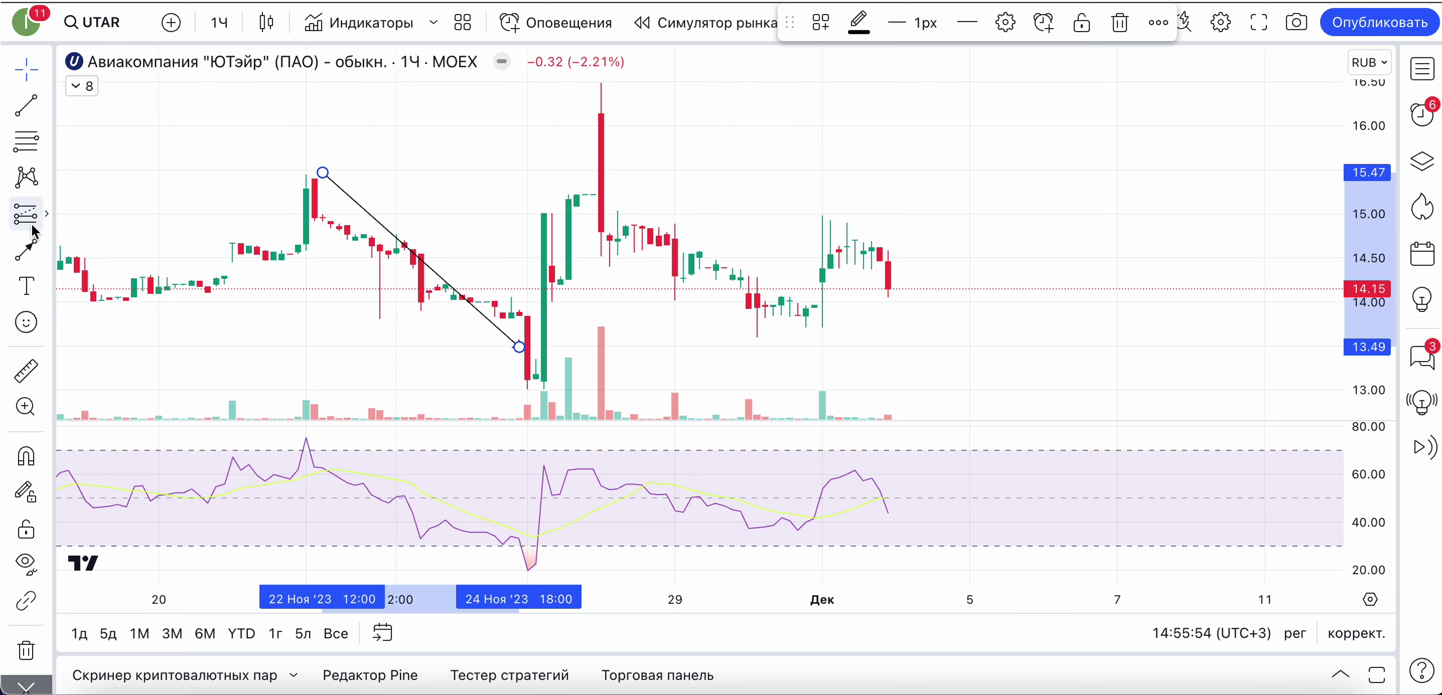
pyautogui.click(26, 248)
pyautogui.moveTo(487, 408); pyautogui.dragTo(526, 366)
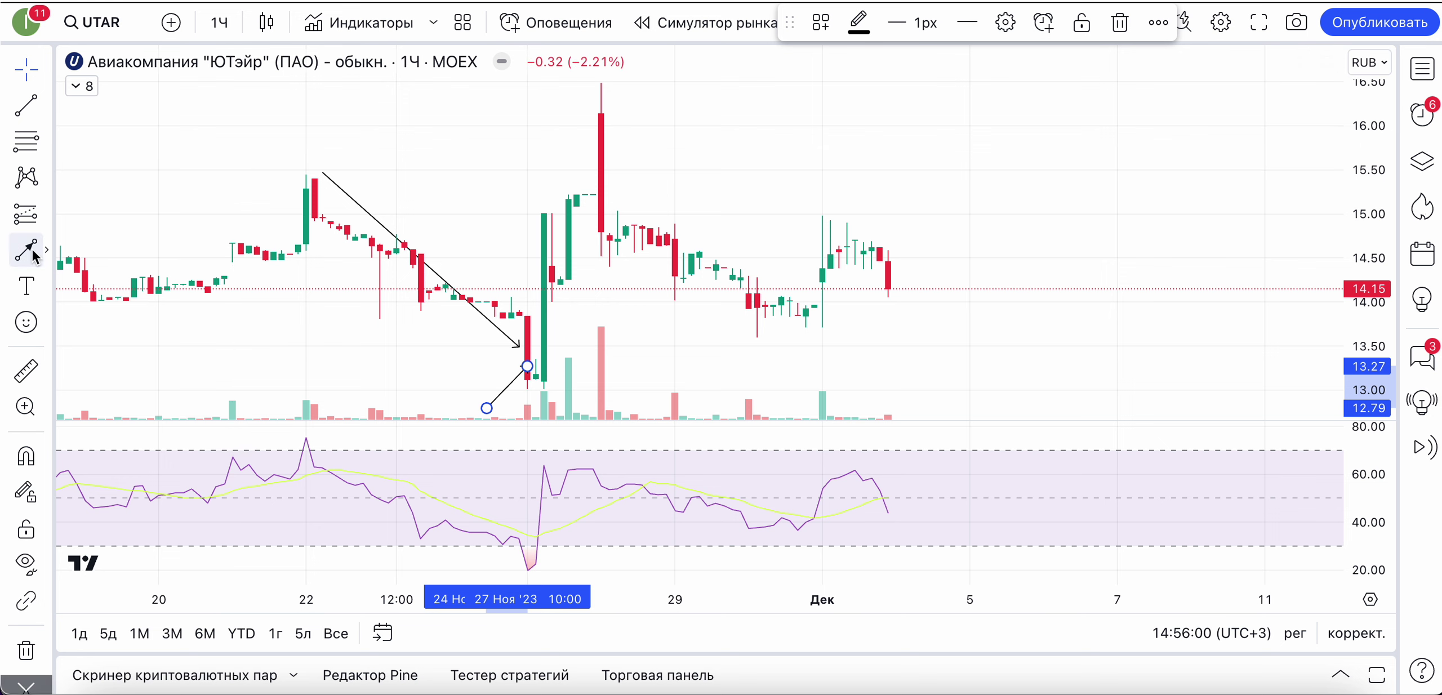
pyautogui.click(26, 248)
pyautogui.click(569, 410)
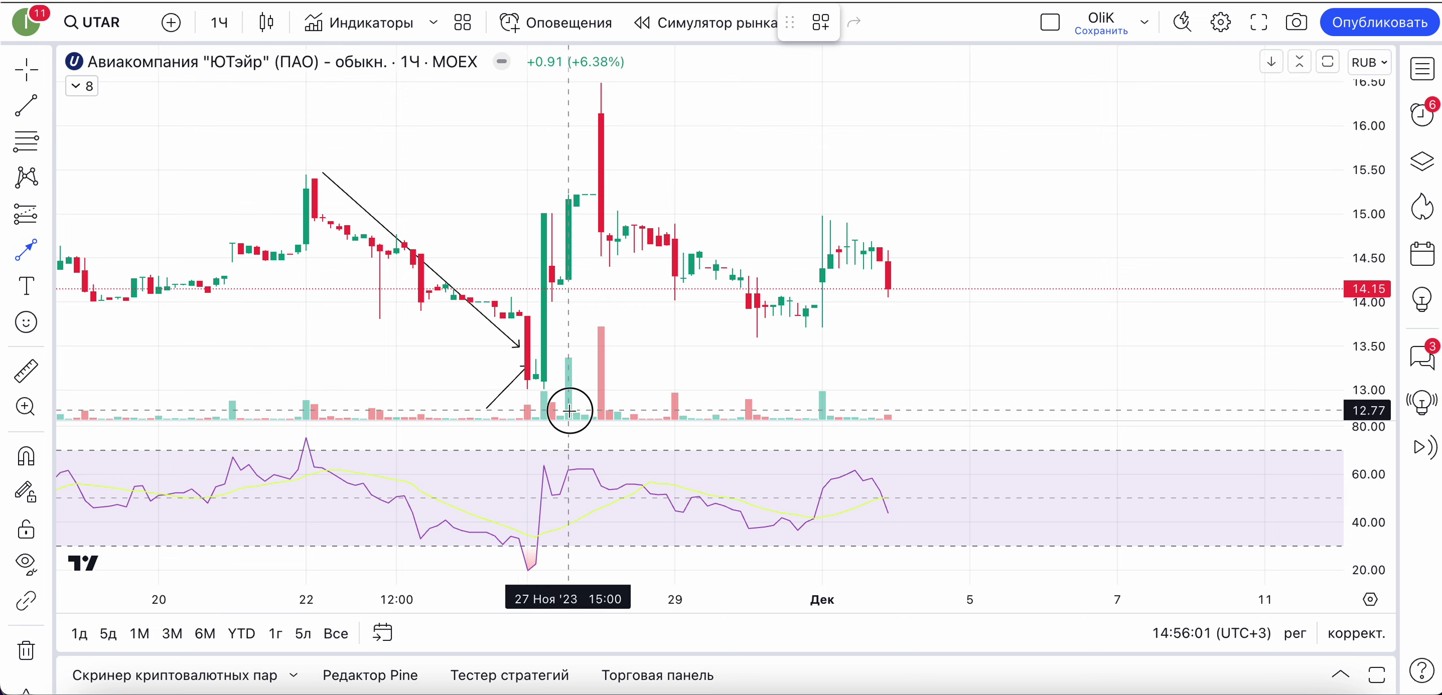
pyautogui.click(537, 385)
# Draw an arrow in the RSI pane from about 57.85 on 23 Nov '23 down to 25.18 at the 27 Nov '23 low
pyautogui.click(26, 249)
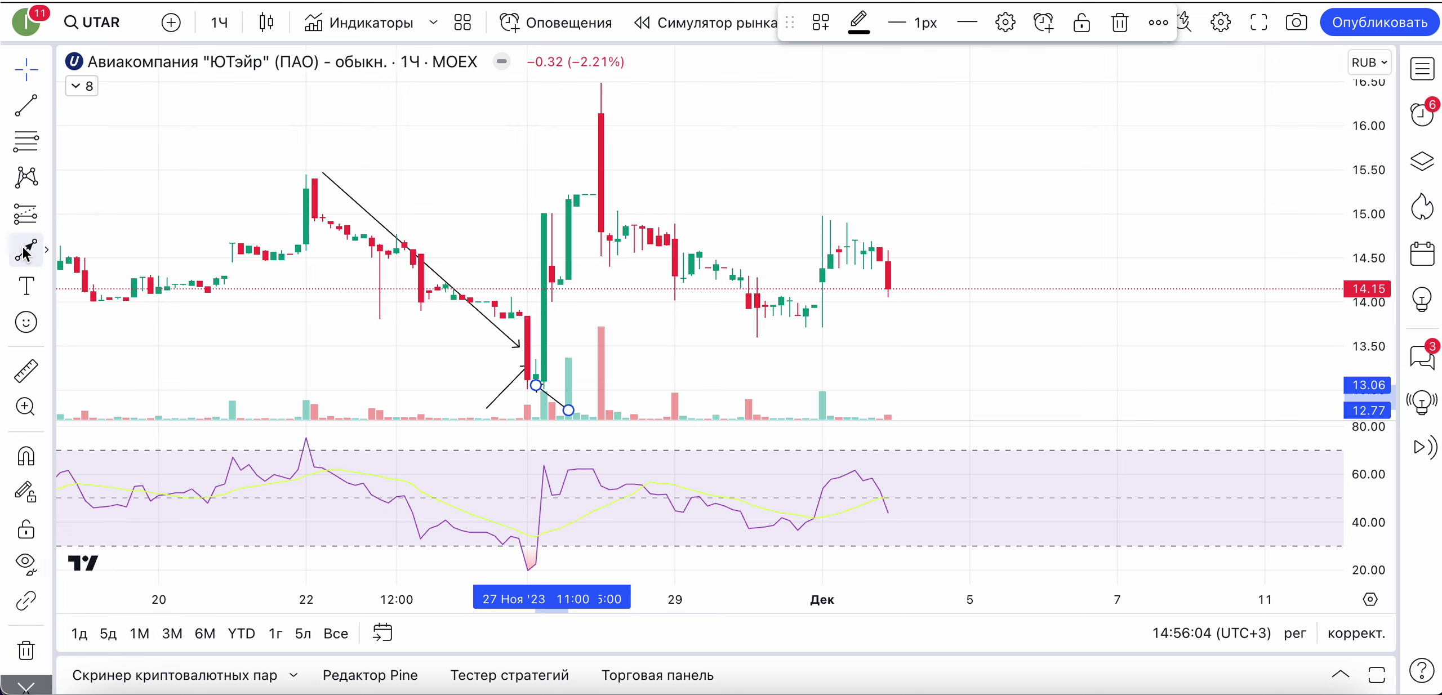
pyautogui.click(446, 480)
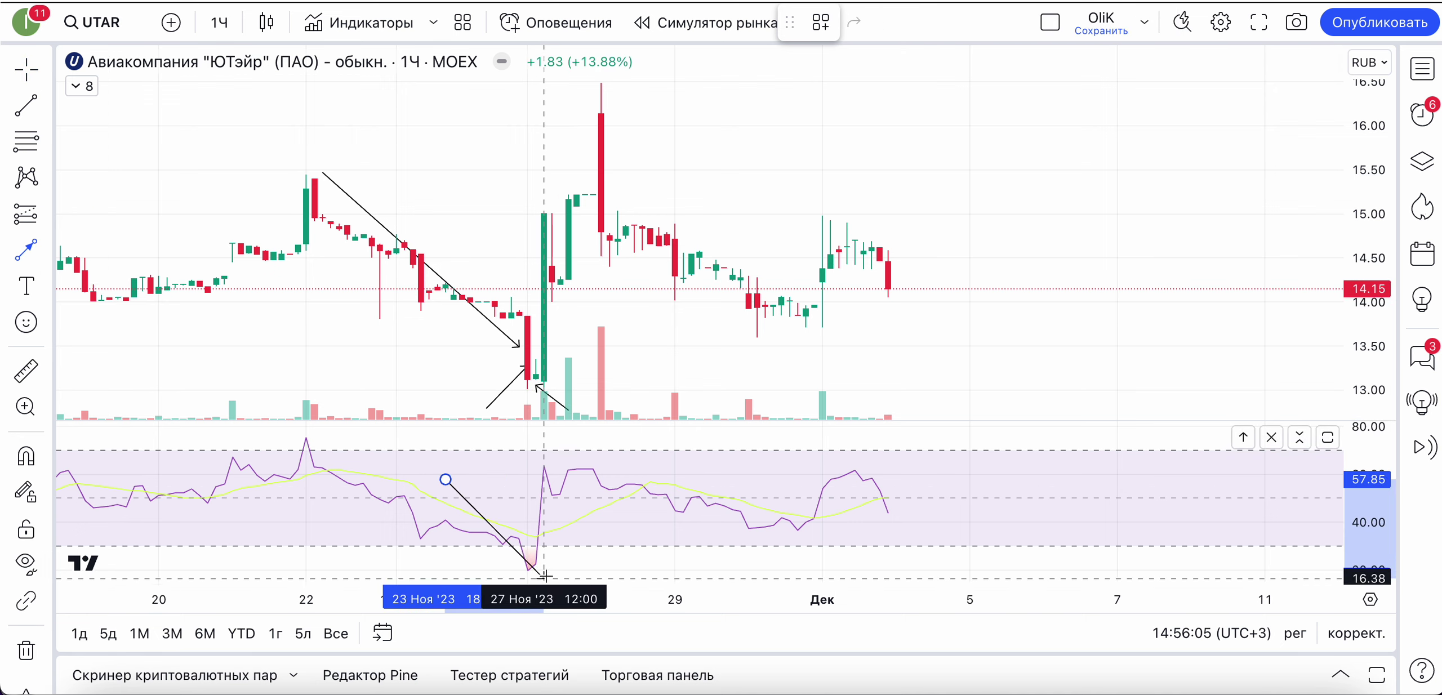
pyautogui.click(534, 558)
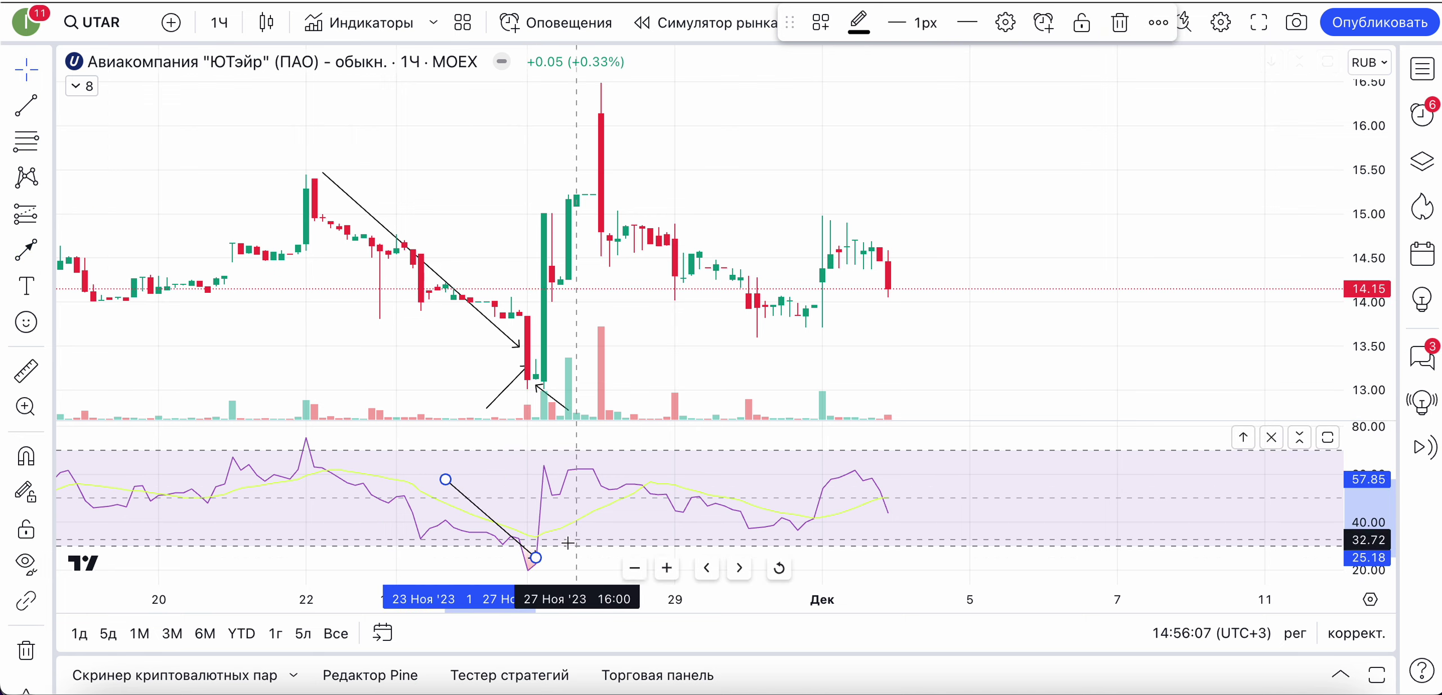
pyautogui.click(529, 561)
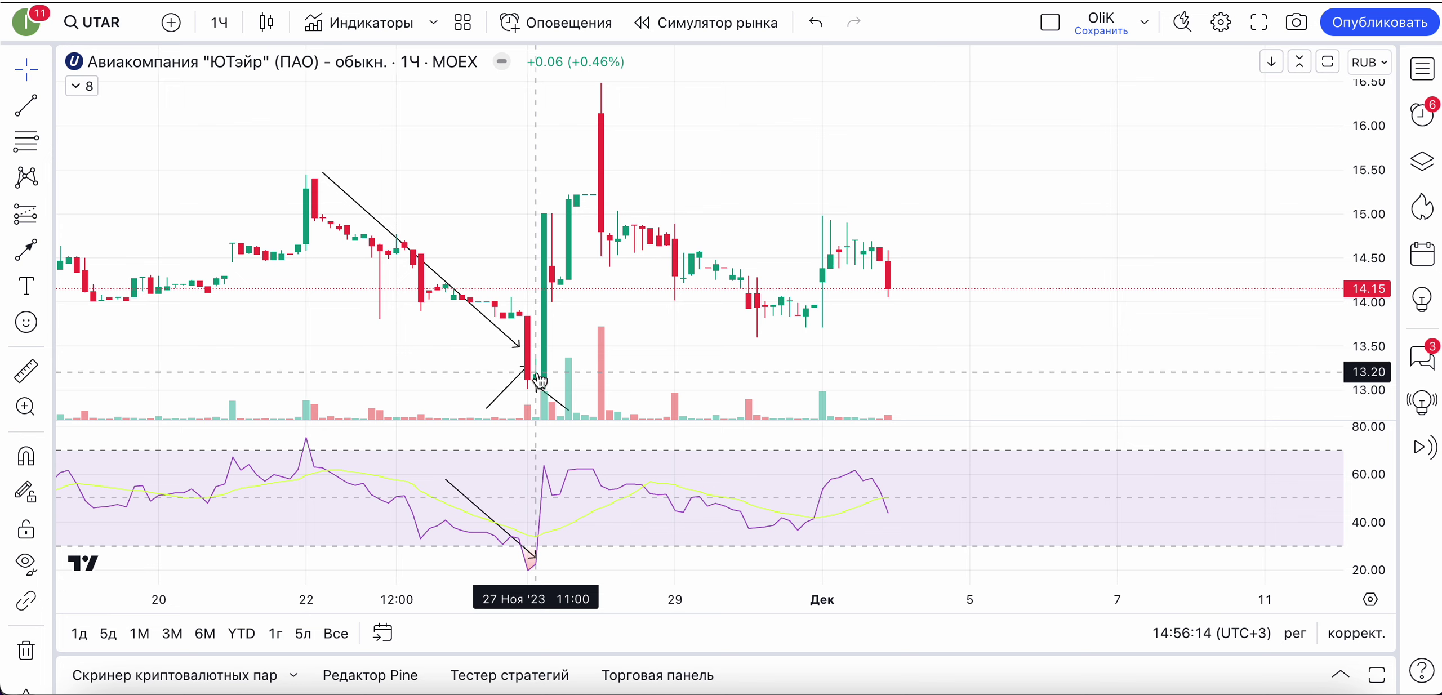
# Measure the first price rise on 27 Nov '23 from about 13.10 to 14.91, and clear the measurement
pyautogui.click(26, 372)
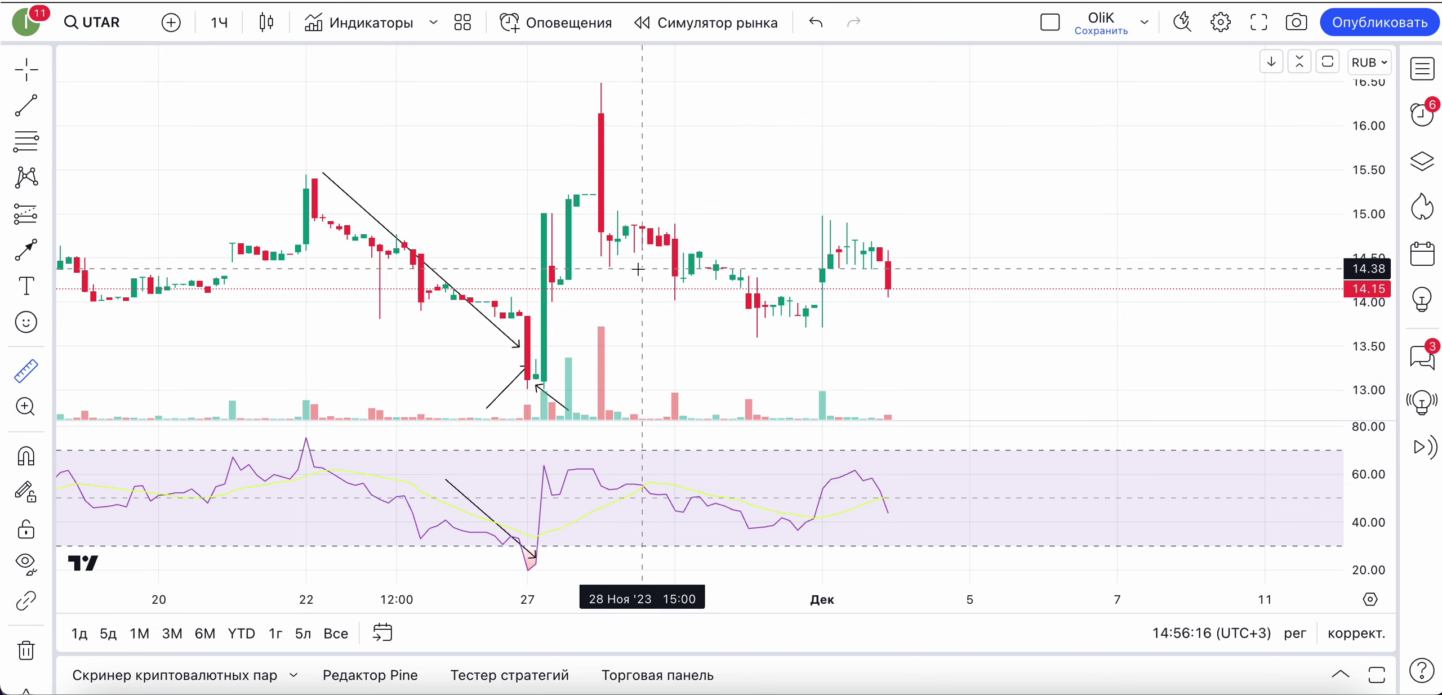
pyautogui.click(564, 381)
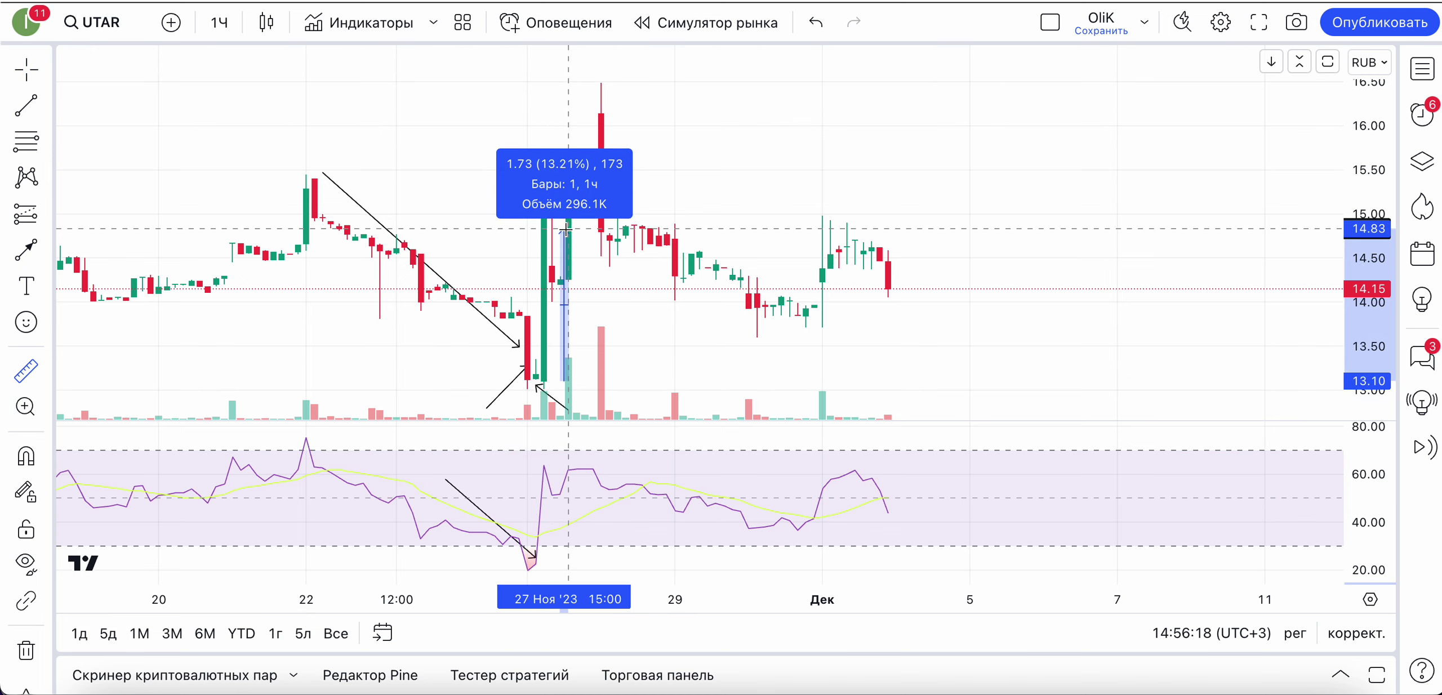
pyautogui.click(566, 222)
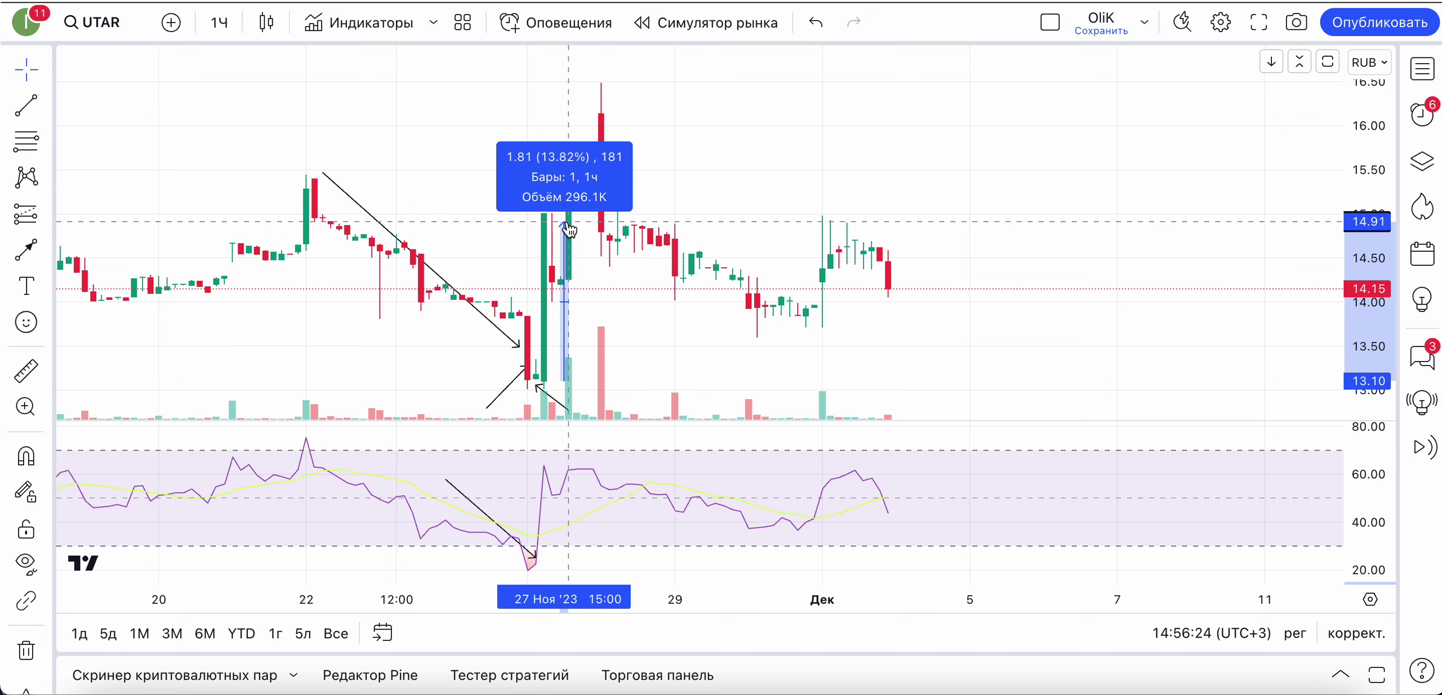
pyautogui.click(569, 229)
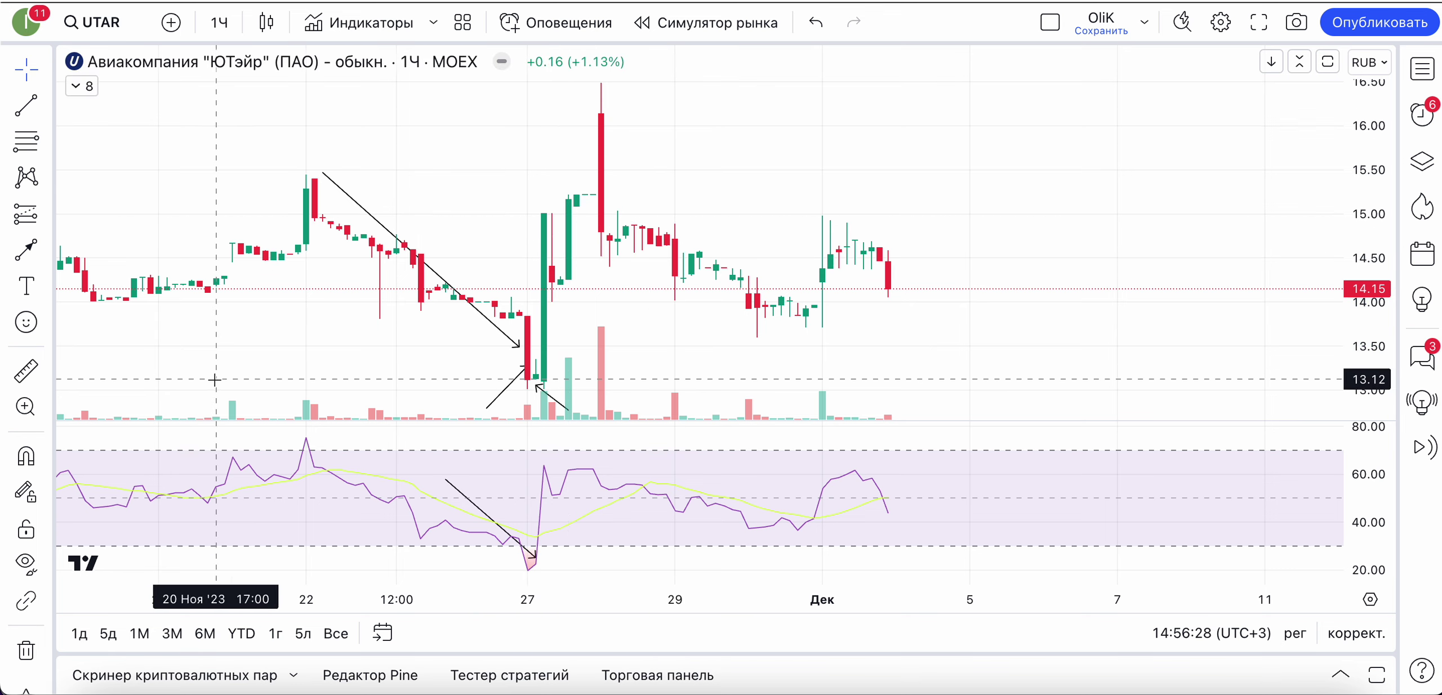
# Measure the rise from about 13.19 on 27 Nov '23 to 16.12 on 28 Nov '23, and point out the RSI low
pyautogui.click(26, 371)
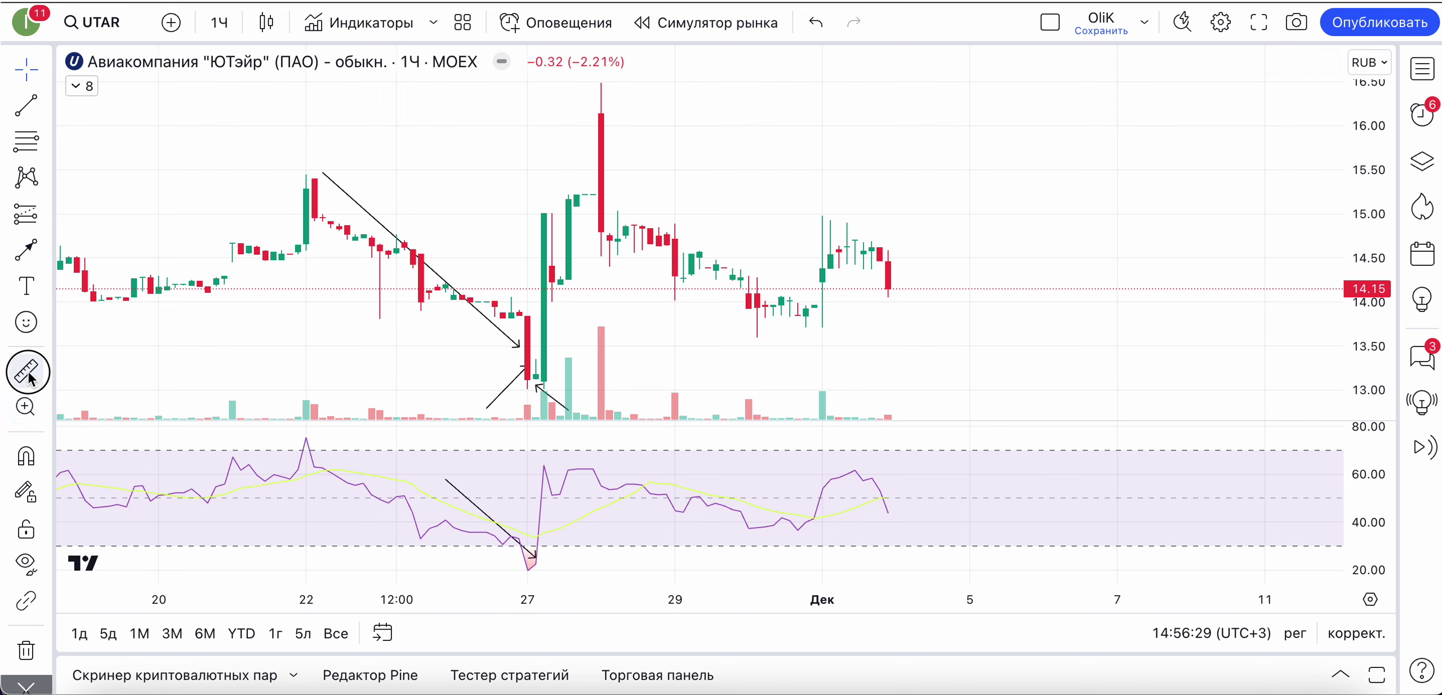
pyautogui.click(560, 373)
pyautogui.click(651, 117)
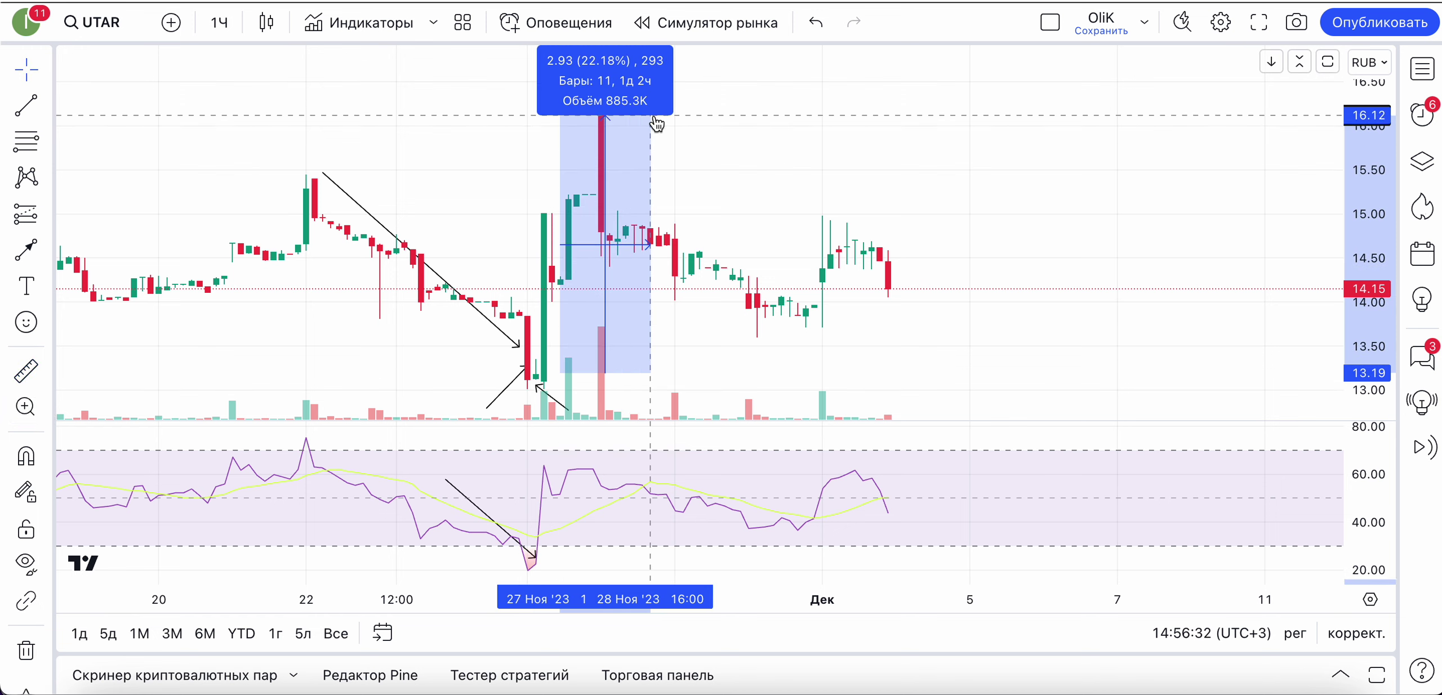
pyautogui.click(978, 121)
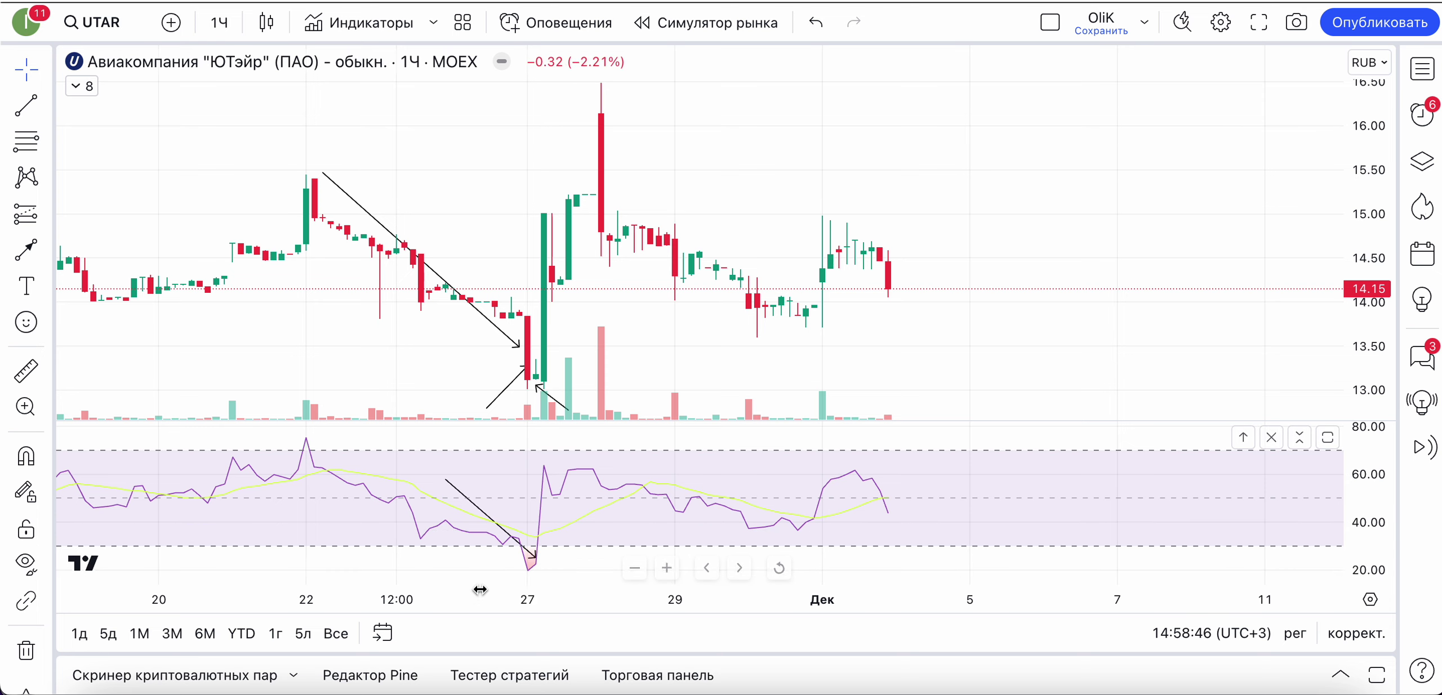
pyautogui.click(533, 565)
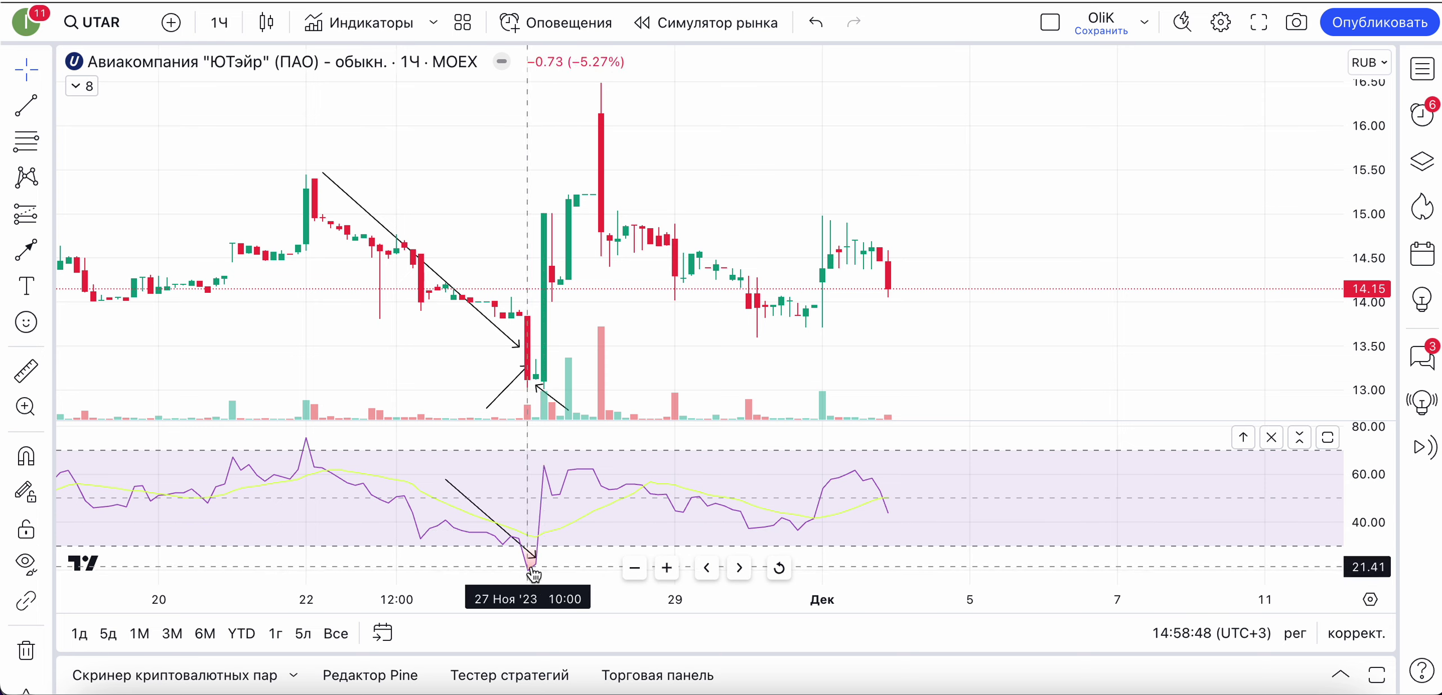
pyautogui.click(535, 560)
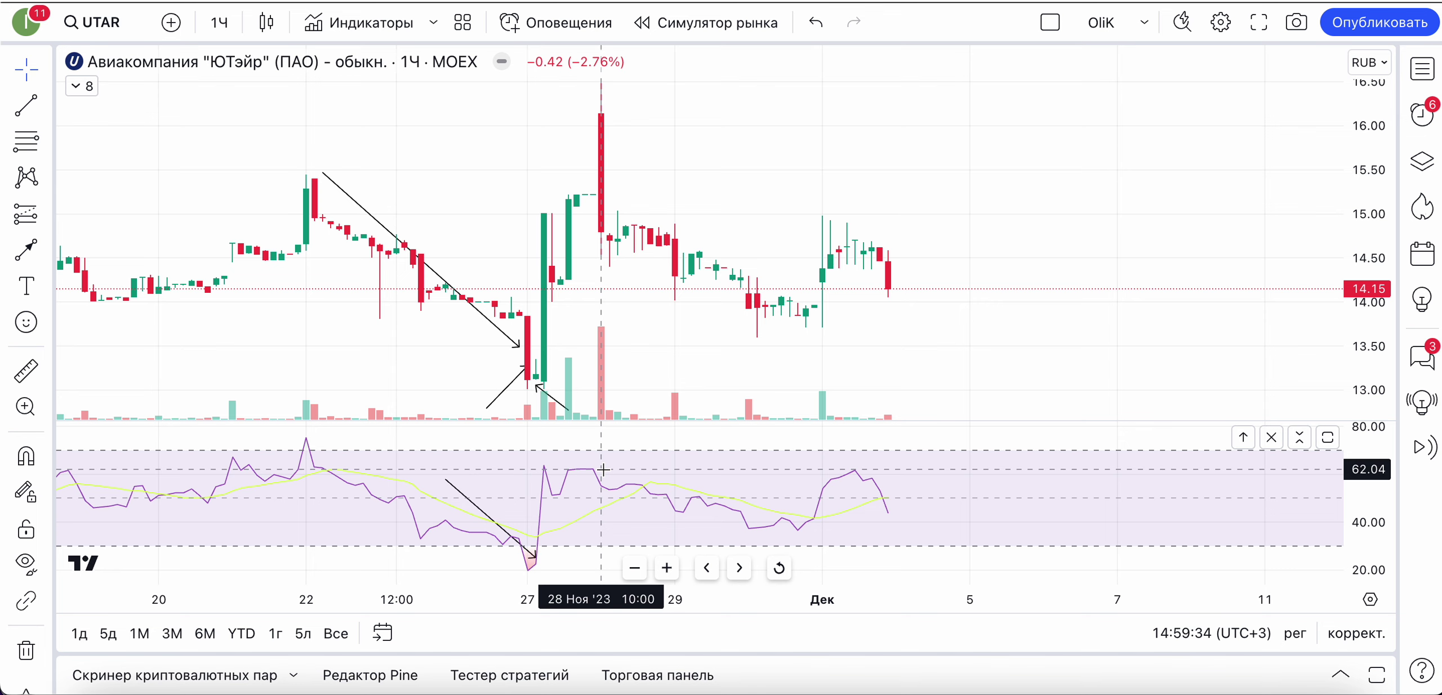
# Switch the UTAR chart to the 1-day interval
pyautogui.click(218, 23)
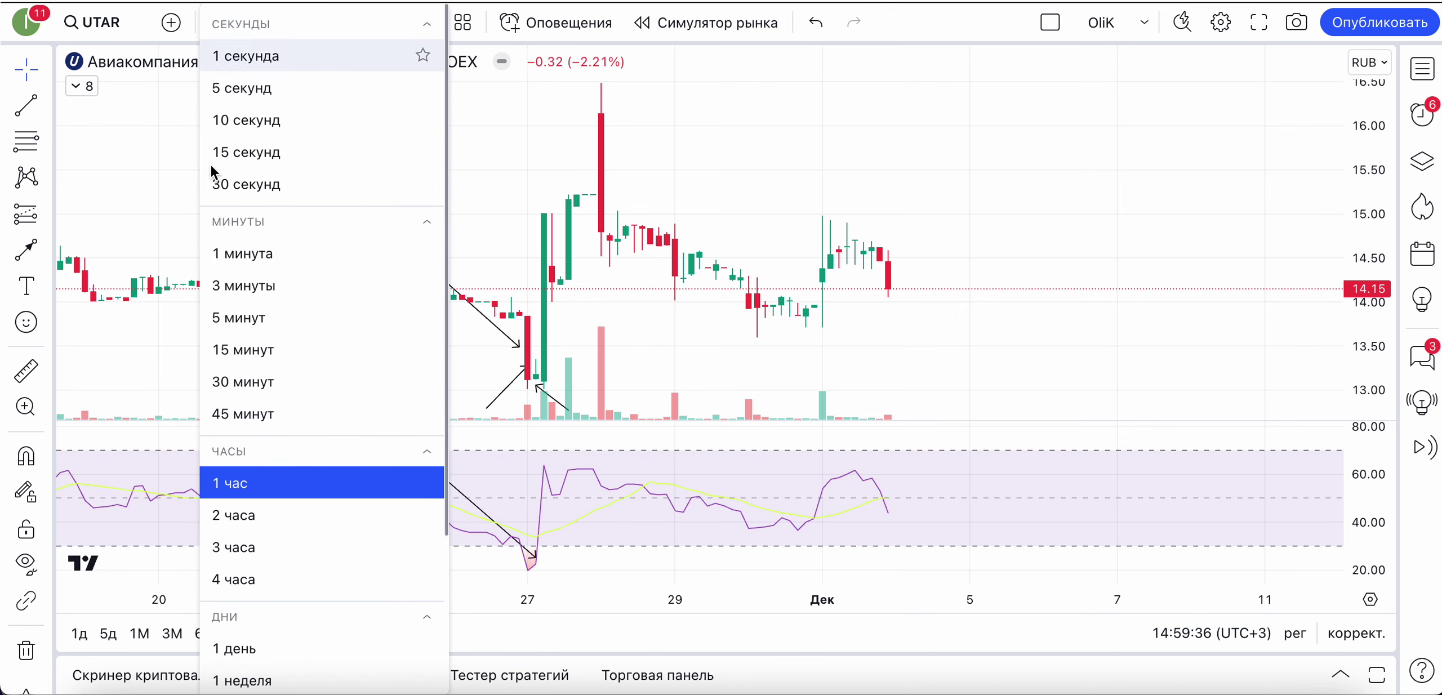
pyautogui.click(280, 647)
pyautogui.scroll(3, 767, 251)
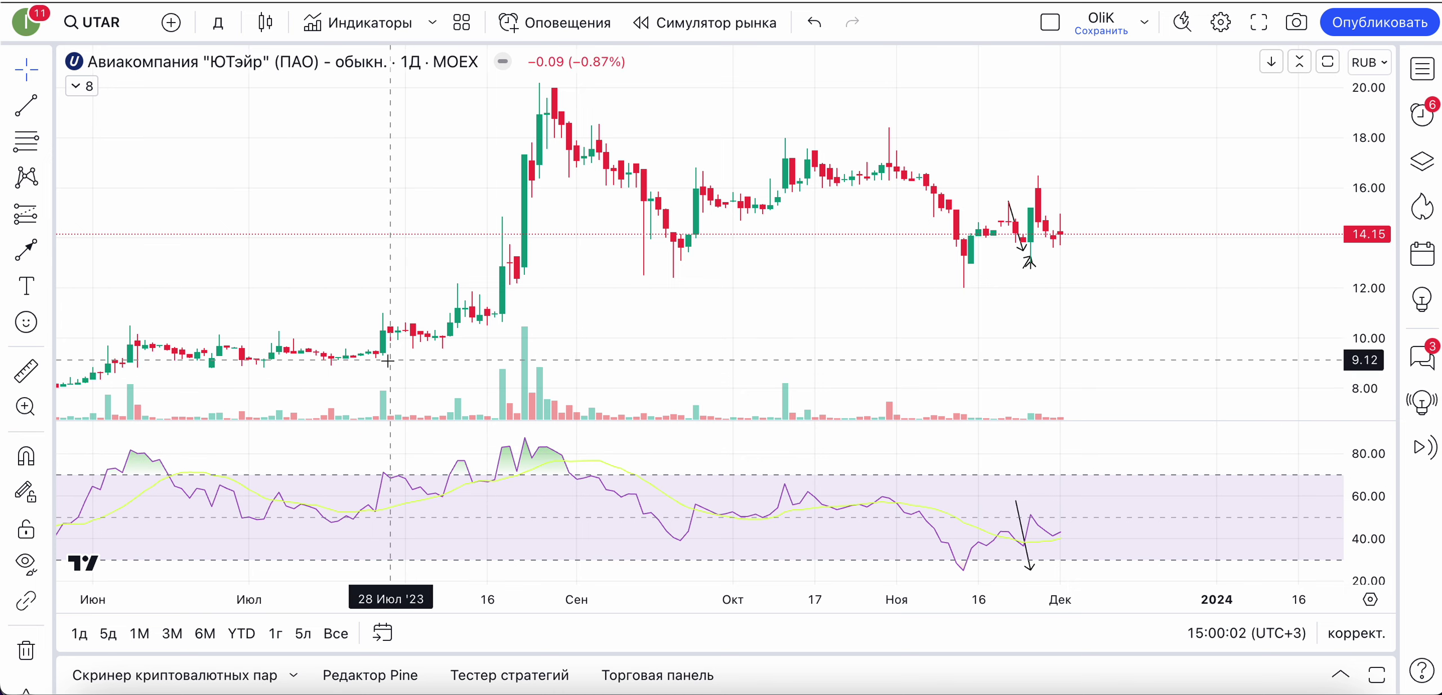
# Measure the price rise from about 6.74 on 27 Sep '22 to 8.06 on 31 Jan '23, and clear the measurement
pyautogui.hscroll(-10, 419, 327)
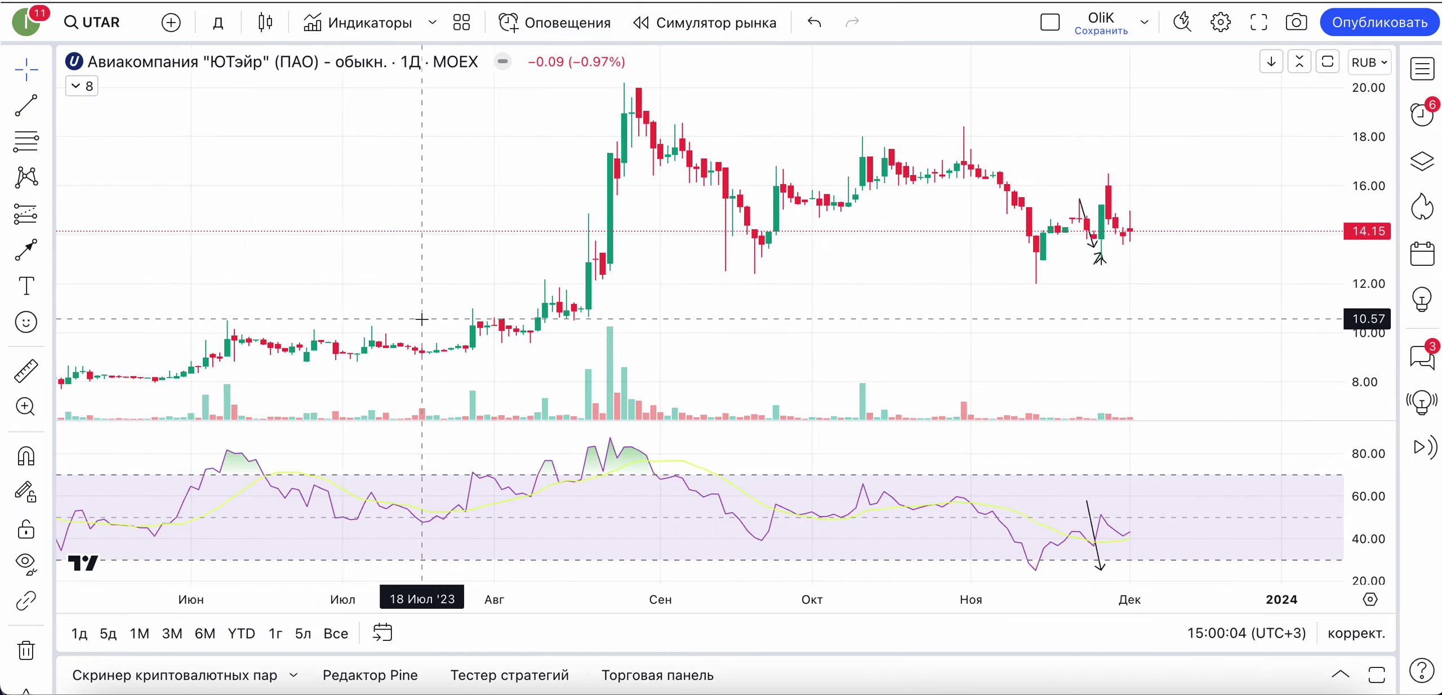
pyautogui.hscroll(-15, 422, 319)
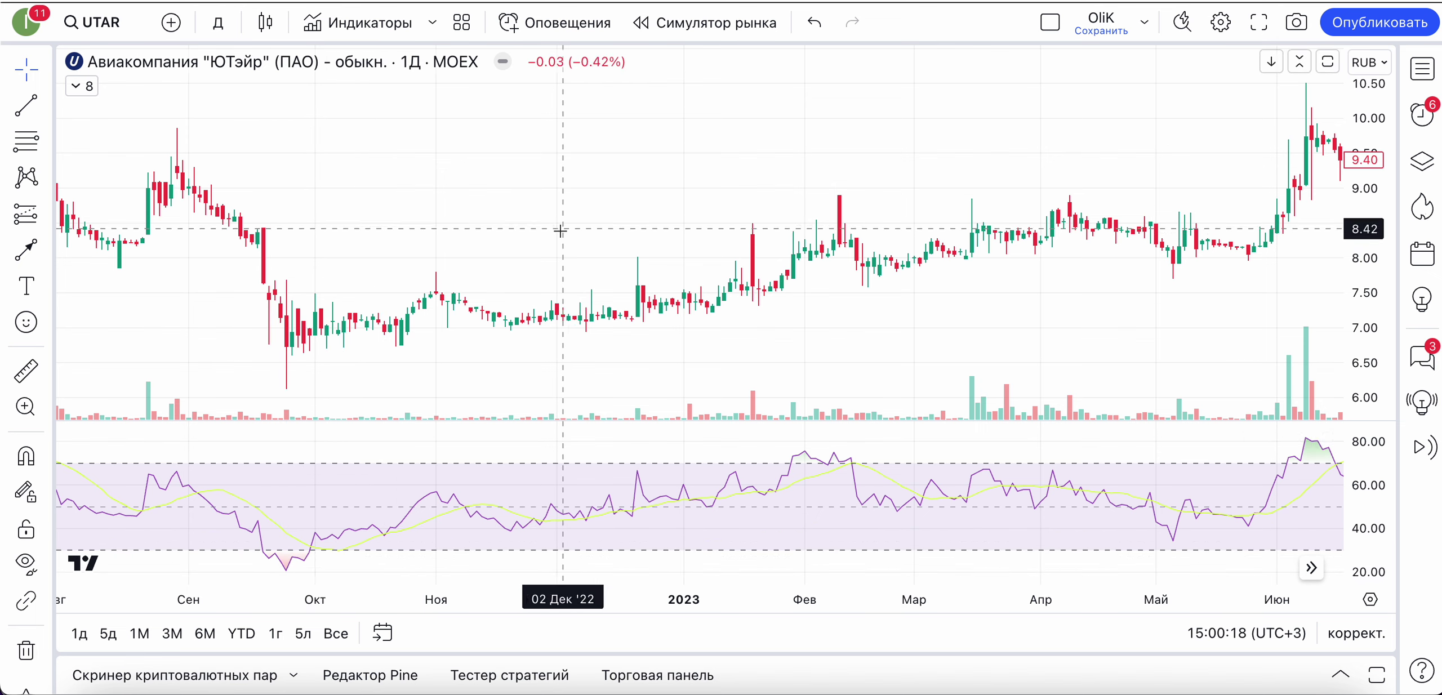
pyautogui.hscroll(3, 561, 231)
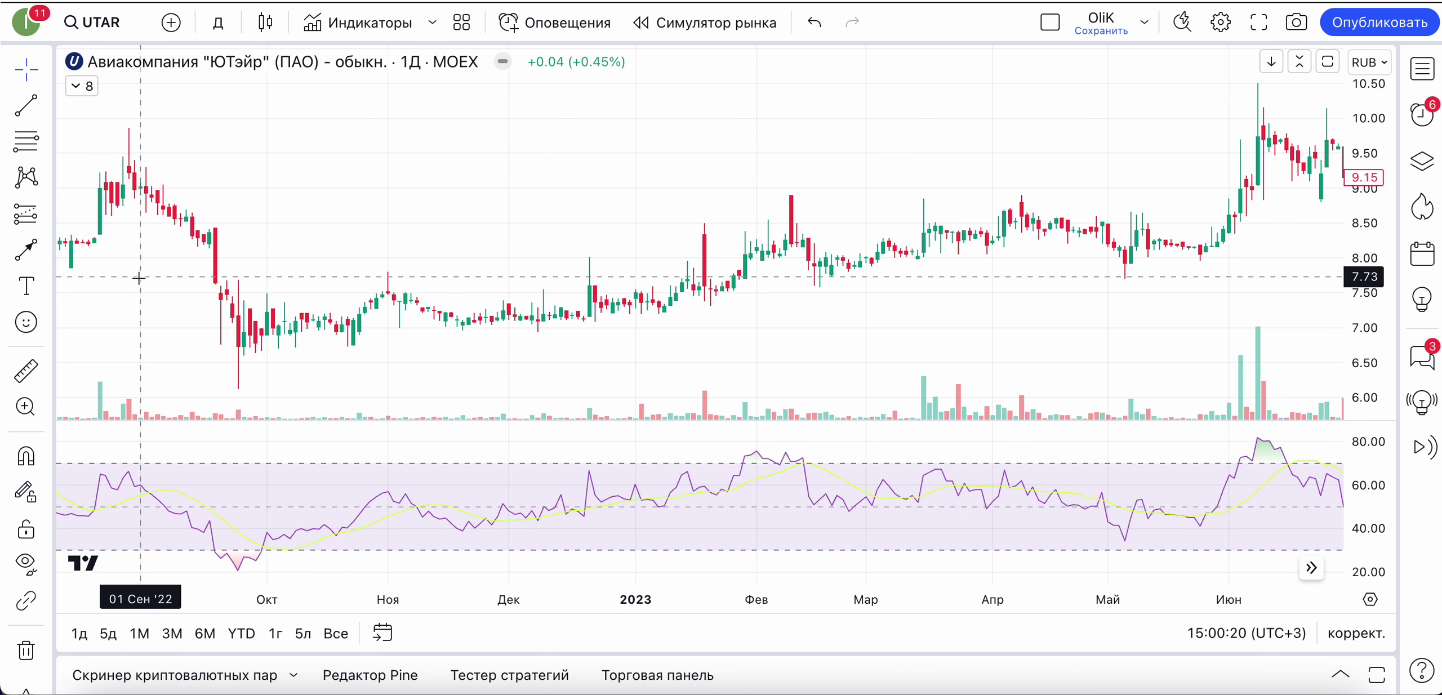
pyautogui.click(25, 370)
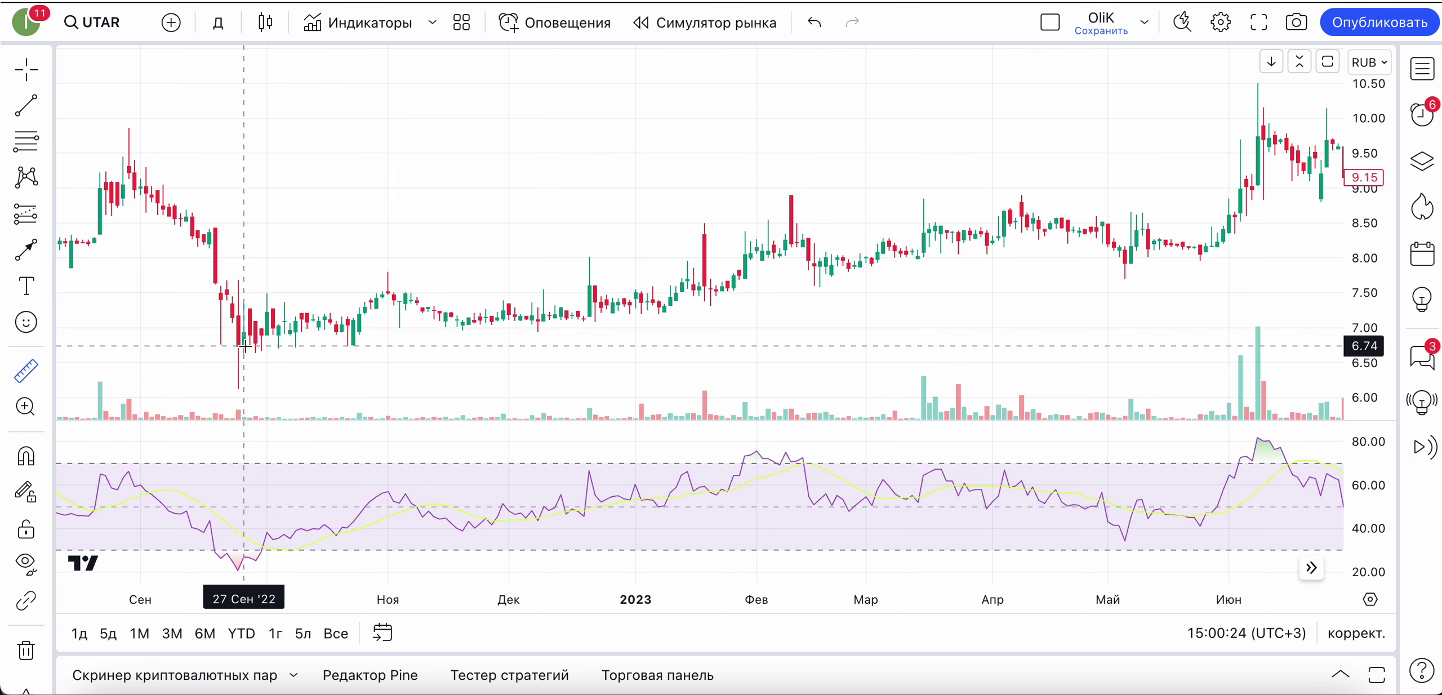
pyautogui.click(245, 346)
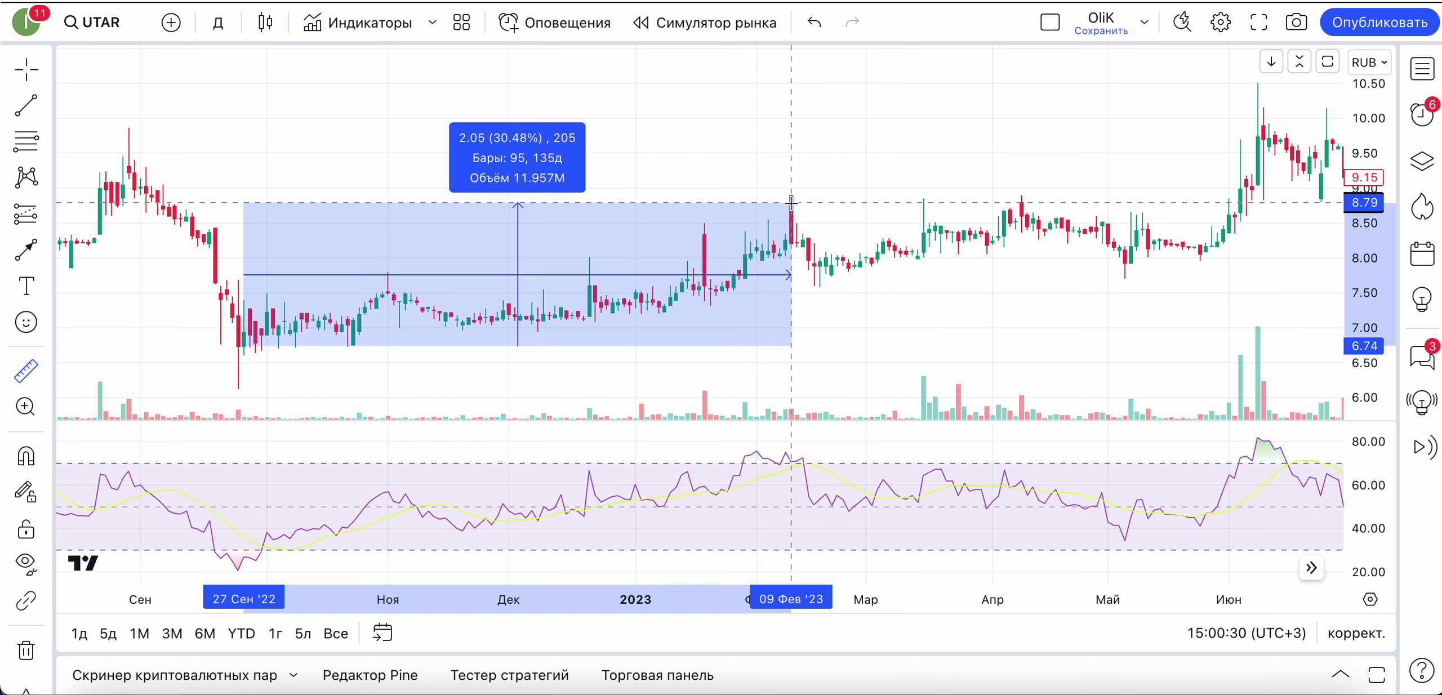
pyautogui.click(752, 255)
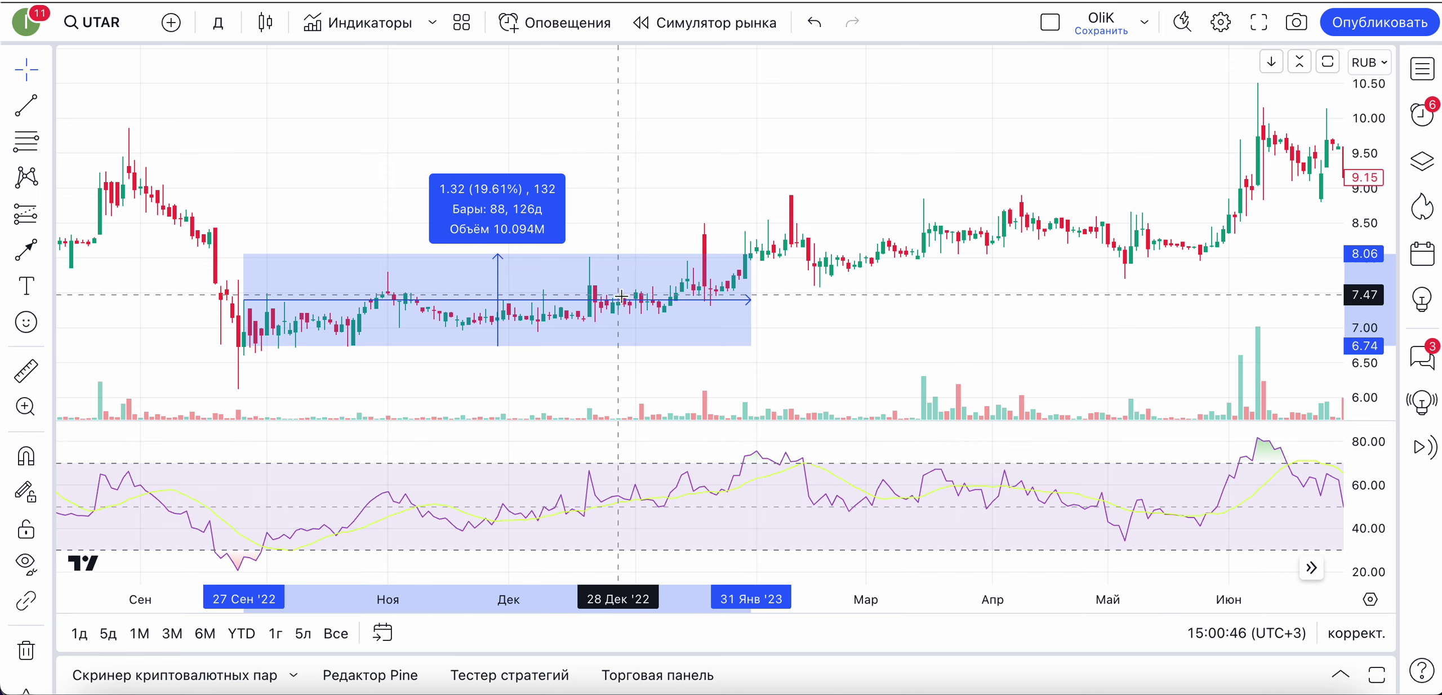
pyautogui.click(788, 145)
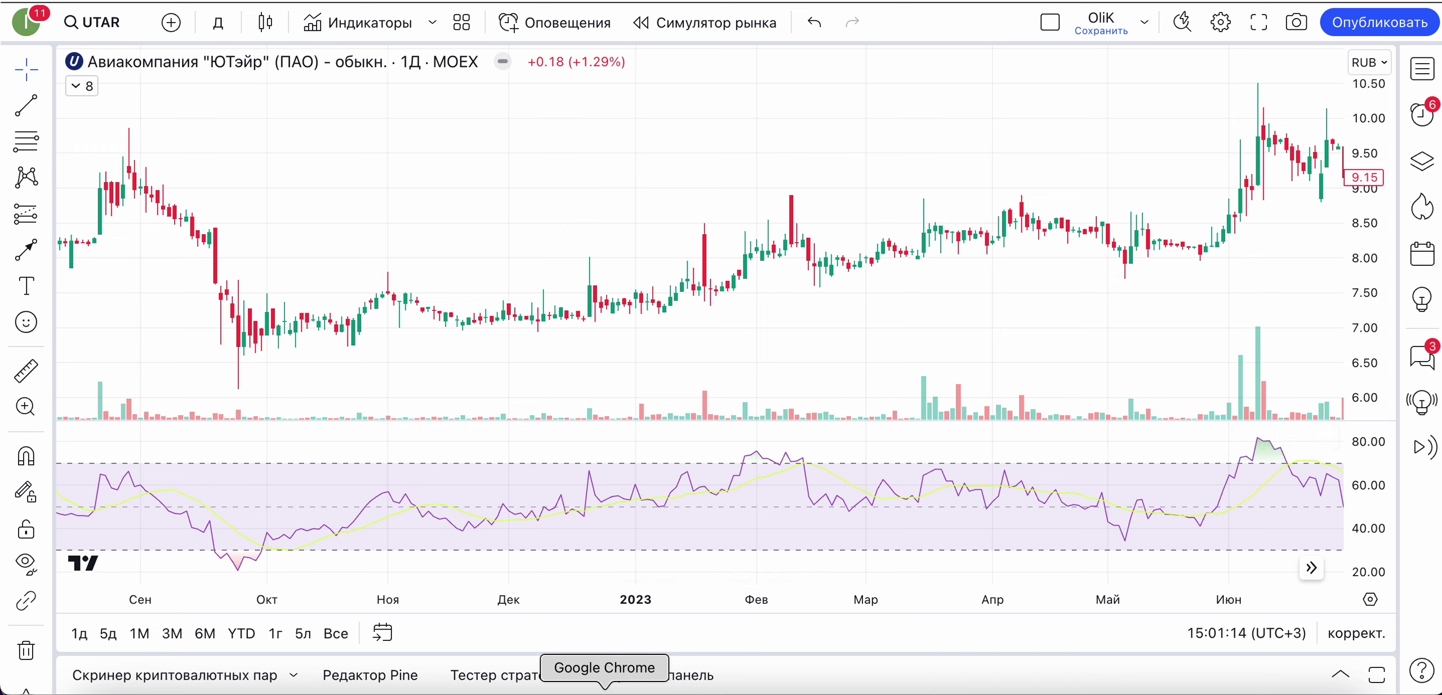
# Switch to Discord, clear the UTAR search and look through the 01.12.2023 MOEX alerts in the 3-й-эшелон channel
pyautogui.click(863, 690)
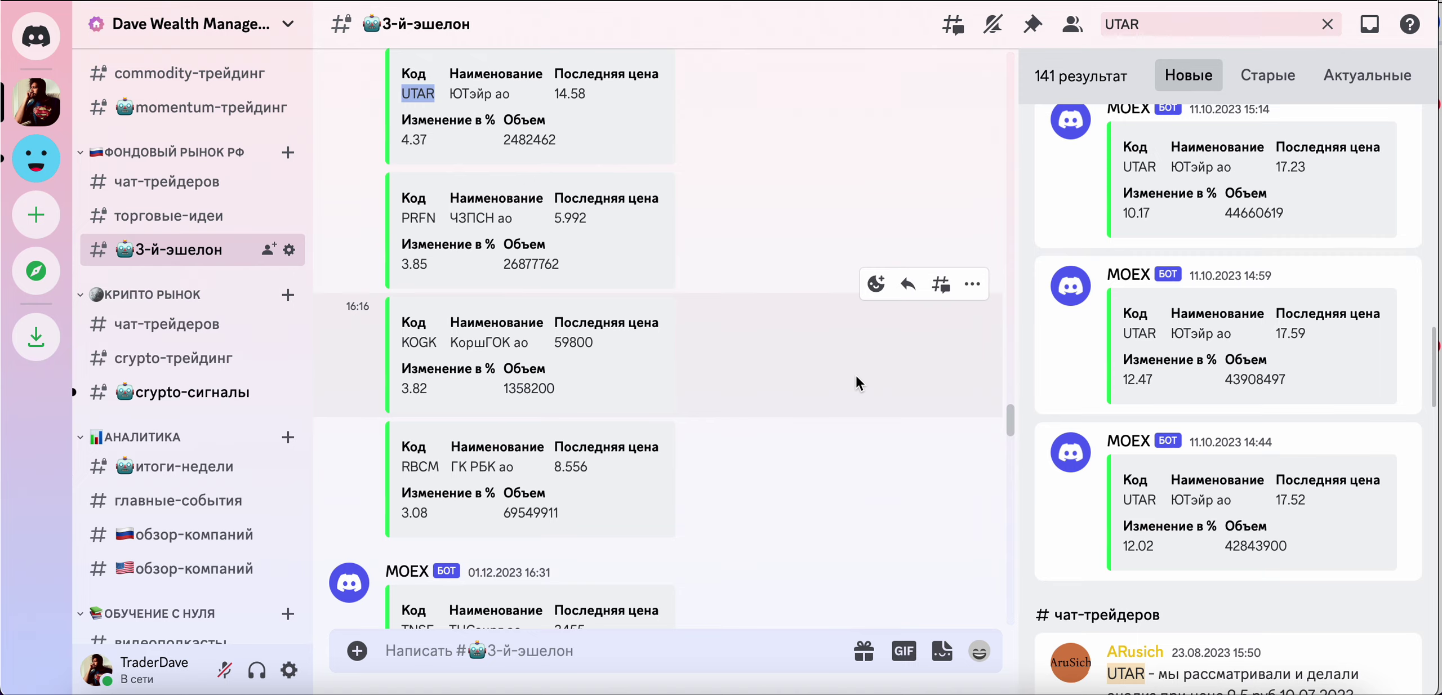
pyautogui.click(1331, 25)
pyautogui.scroll(-2, 862, 237)
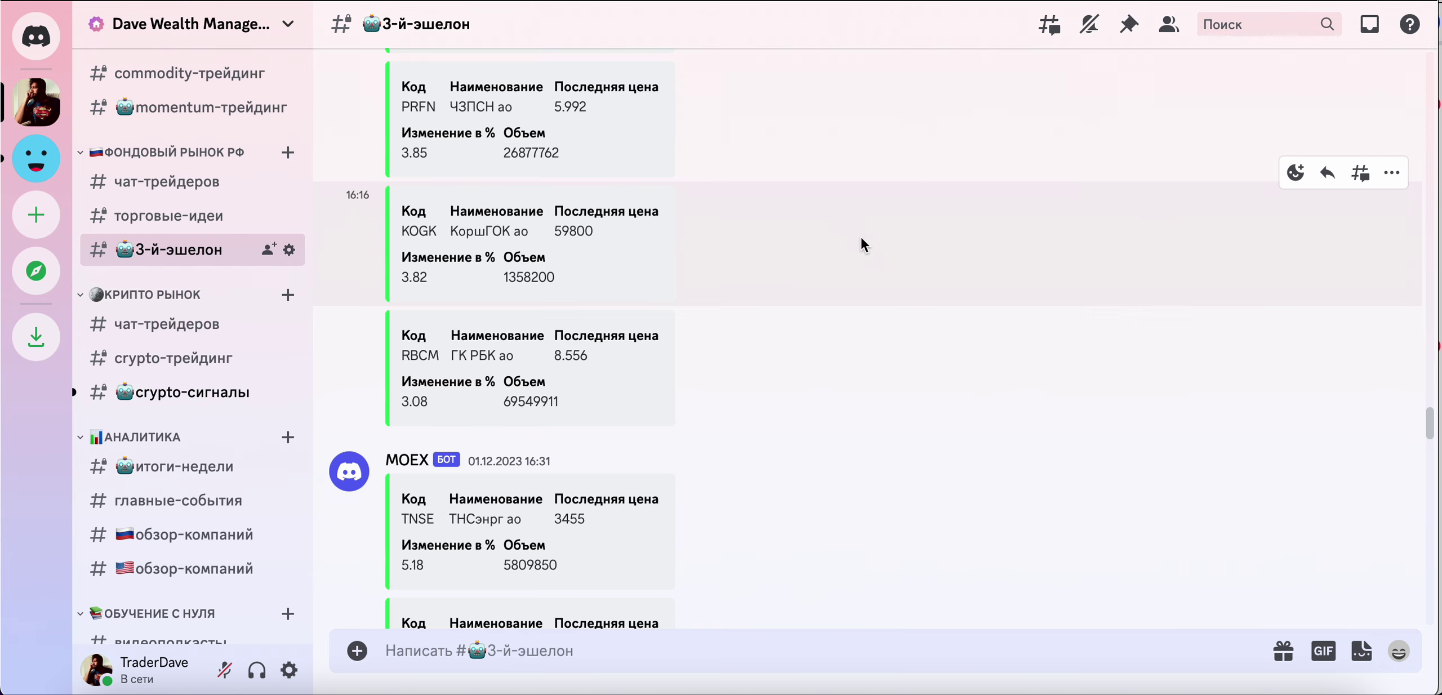
pyautogui.scroll(-10, 861, 239)
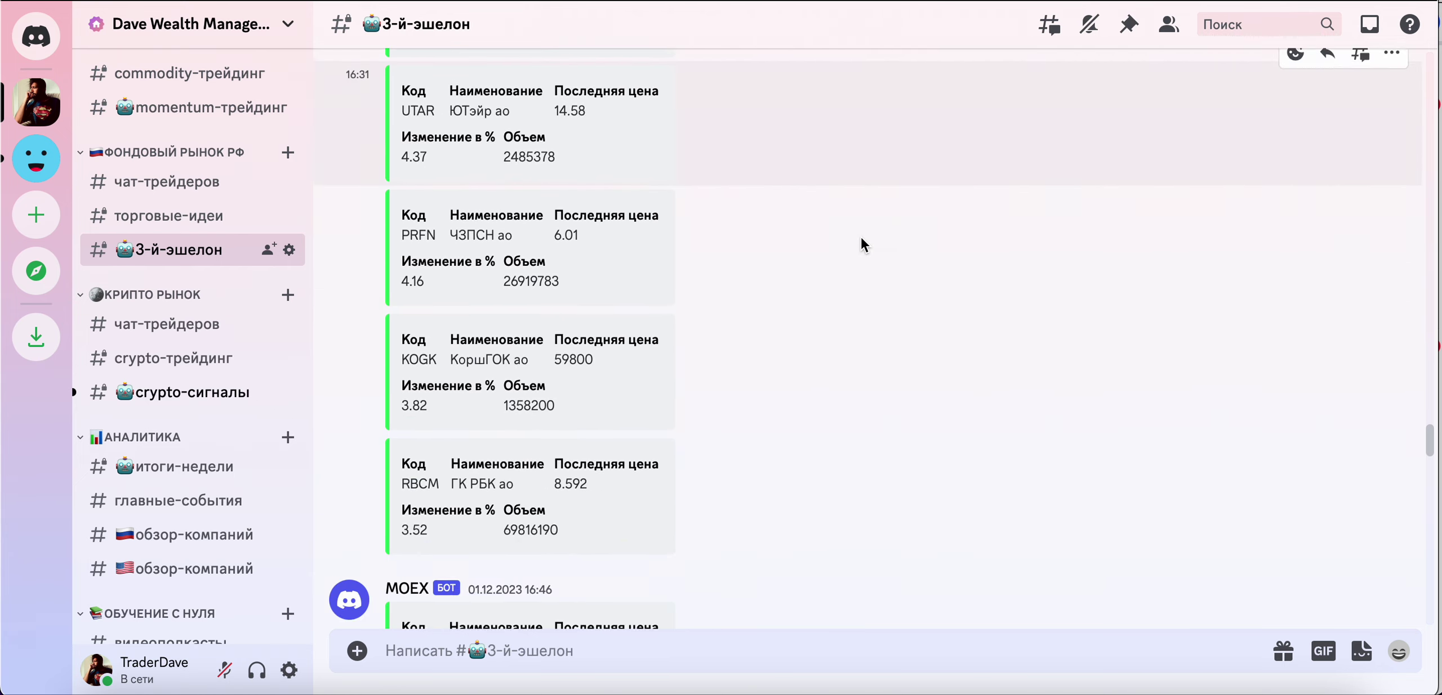
pyautogui.scroll(-4, 861, 239)
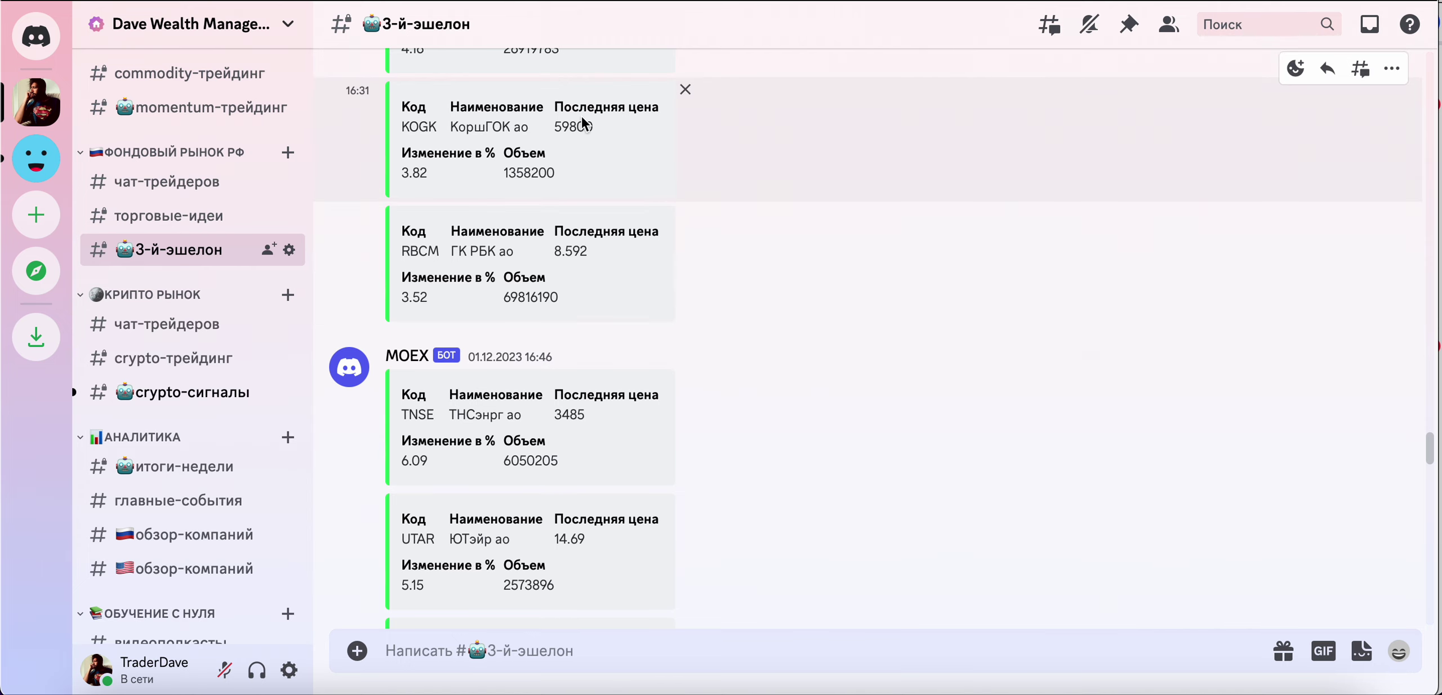
pyautogui.click(1233, 25)
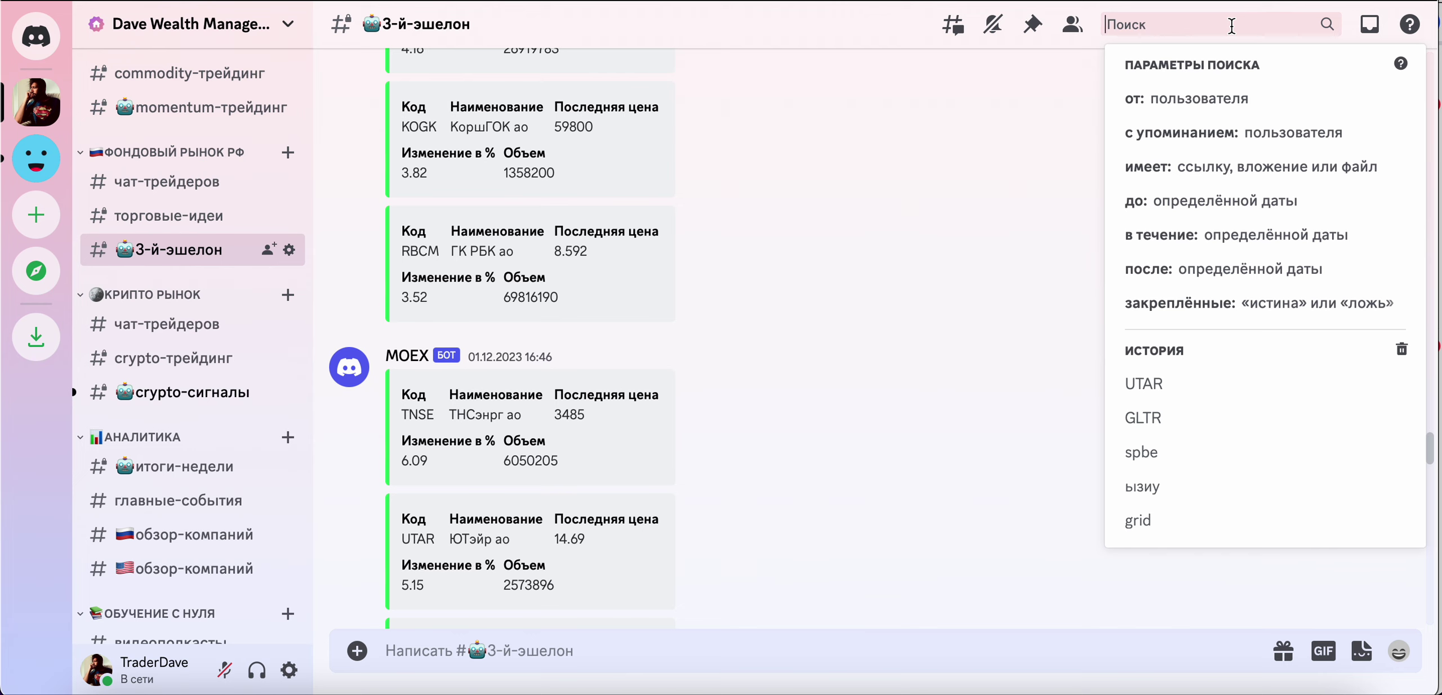
pyautogui.scroll(-5, 309, 374)
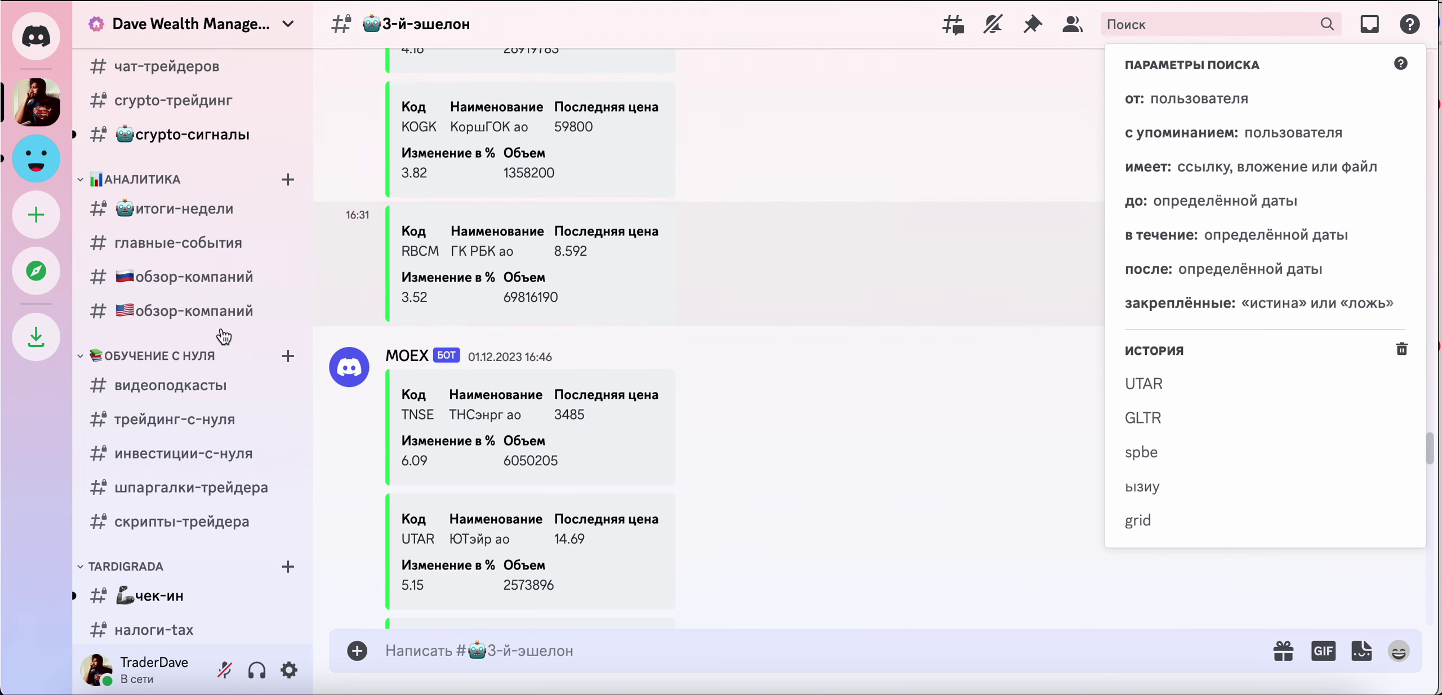
pyautogui.scroll(4, 225, 336)
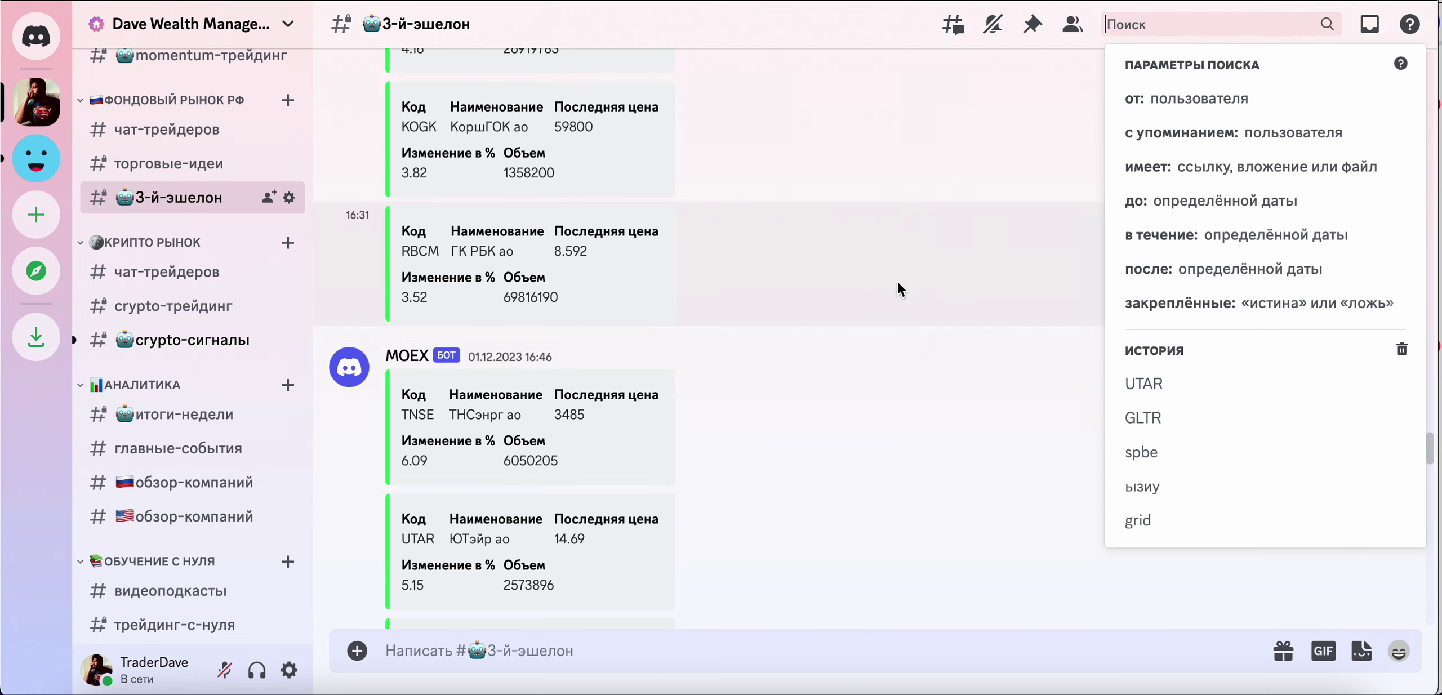
pyautogui.click(897, 280)
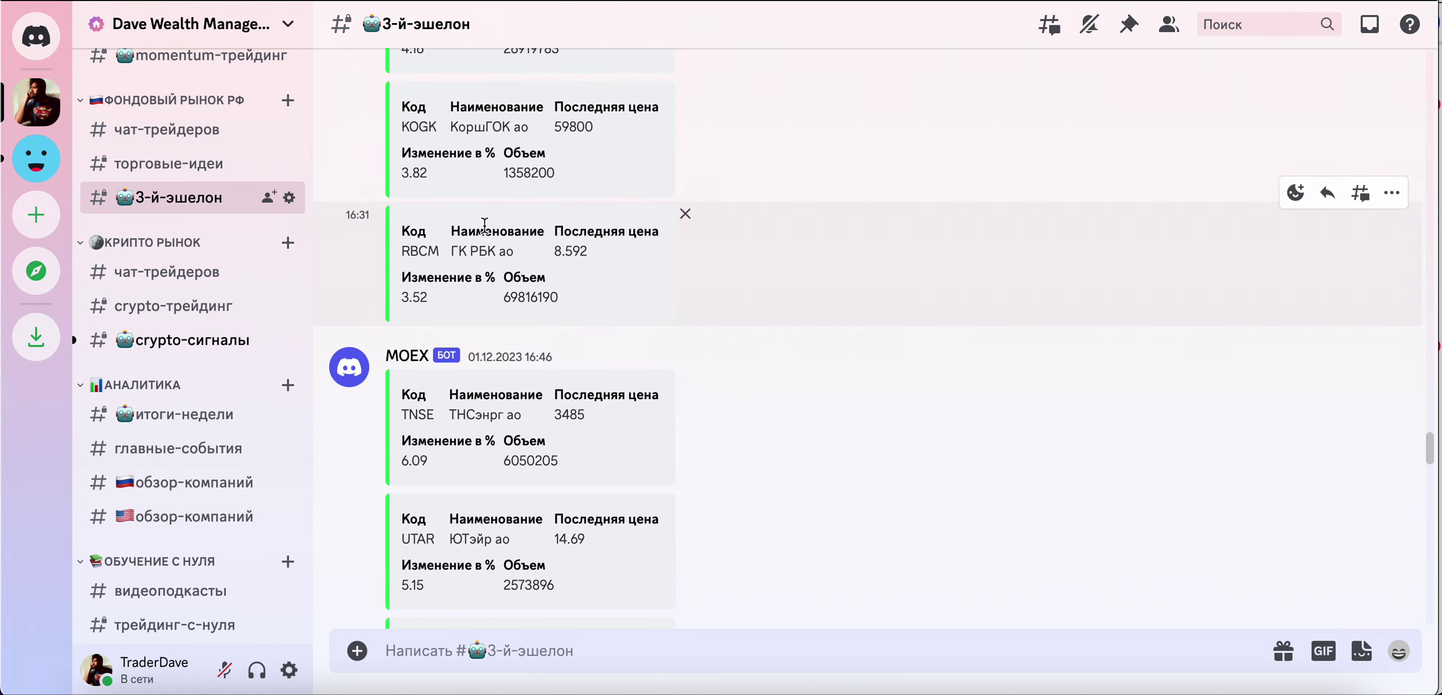
# Open the рф-сигналы channel and highlight the first two РЫНОК РФ items of the November summary outline
pyautogui.scroll(-10, 164, 500)
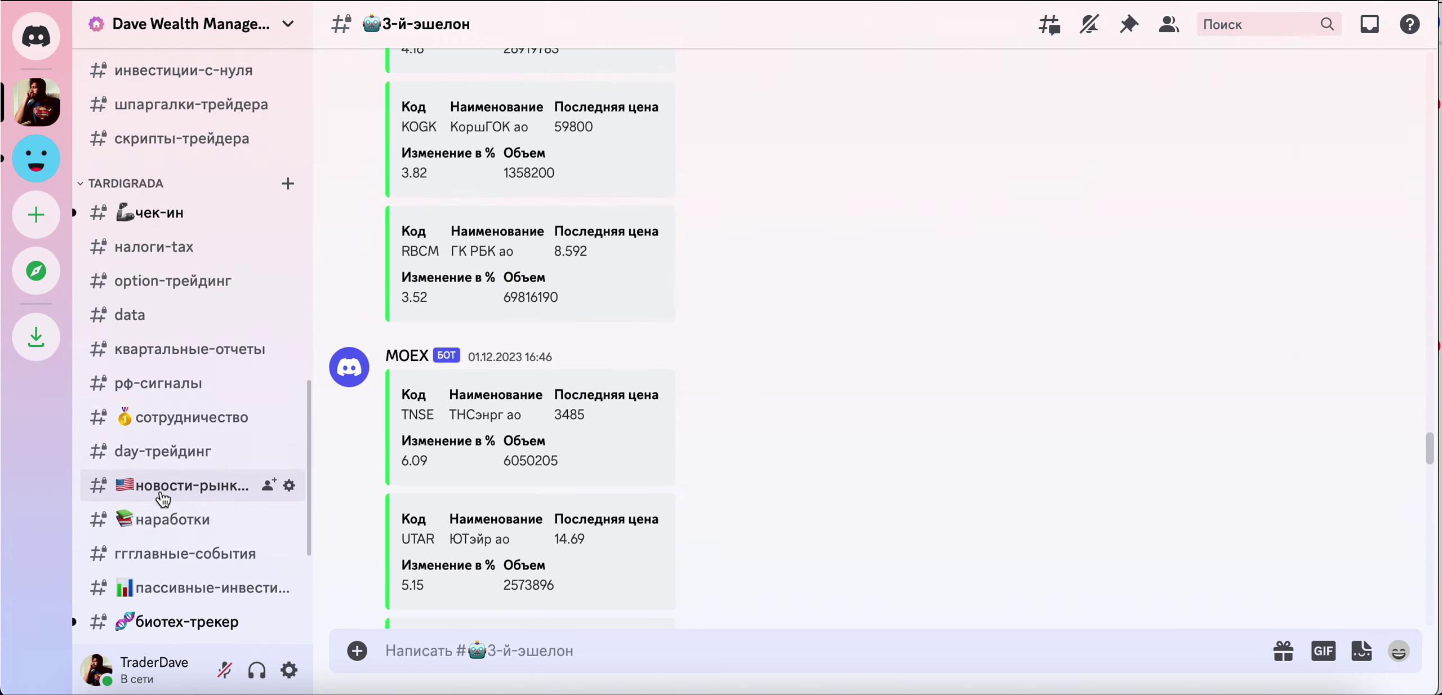
pyautogui.scroll(1, 163, 500)
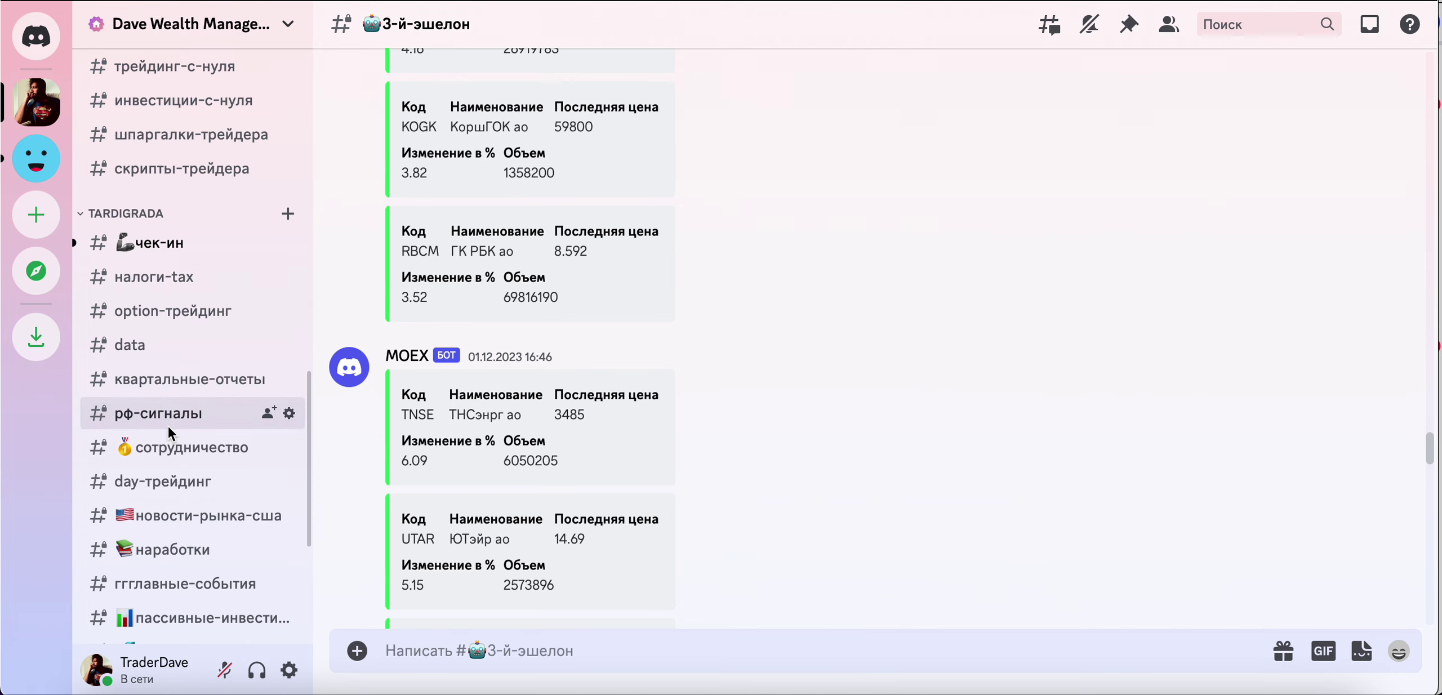
pyautogui.click(170, 429)
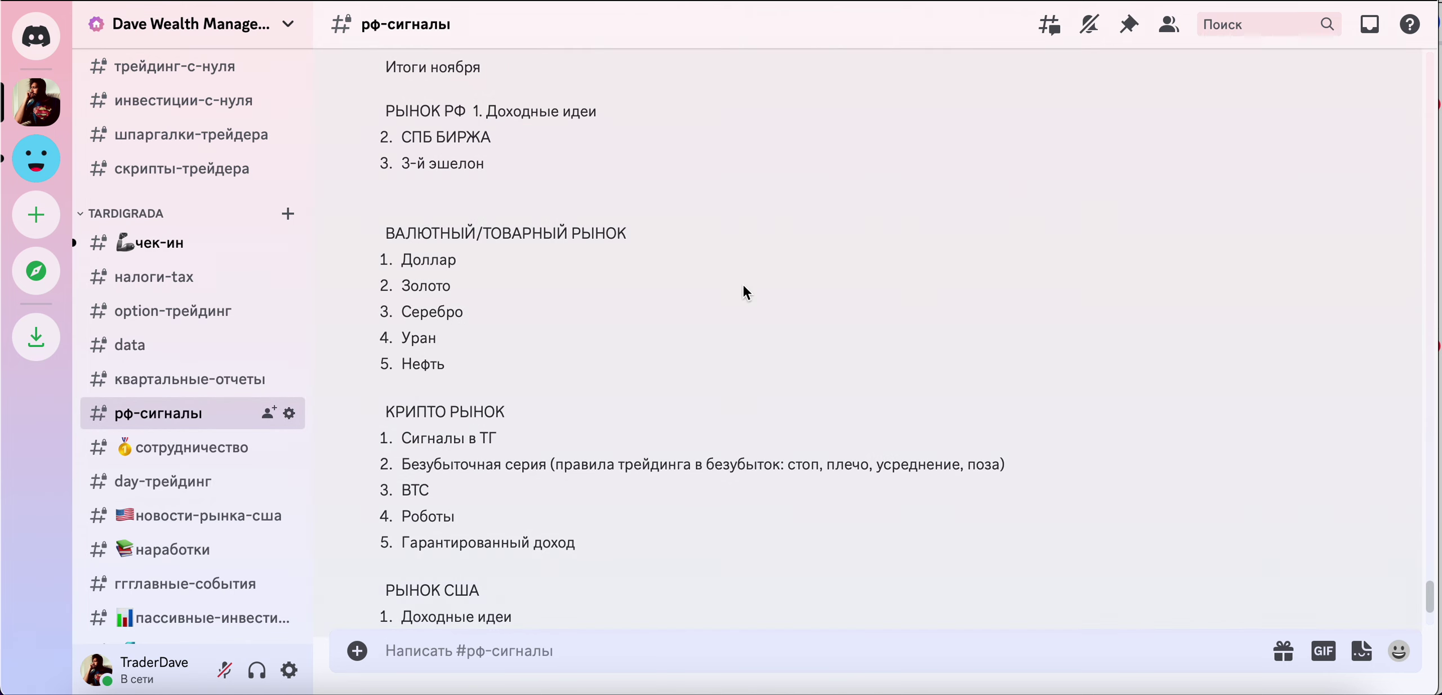
pyautogui.moveTo(385, 111); pyautogui.dragTo(562, 137)
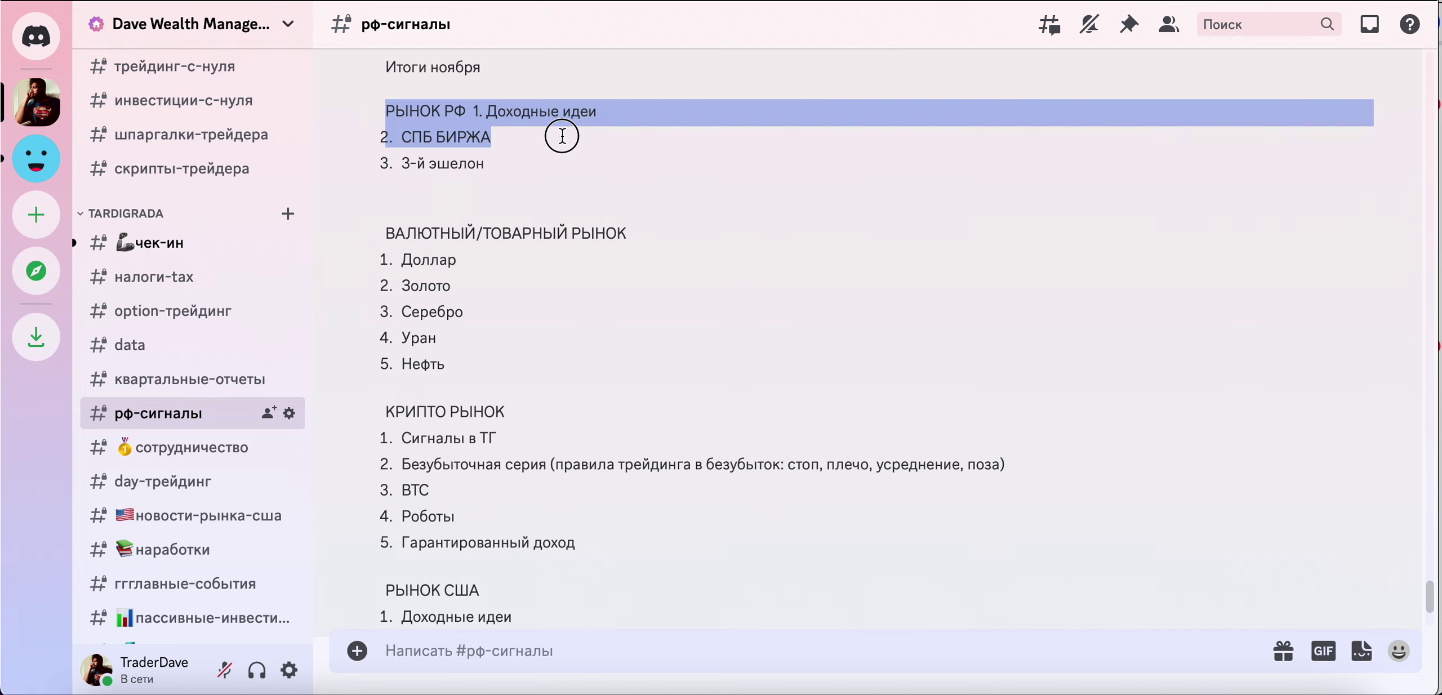
pyautogui.click(545, 183)
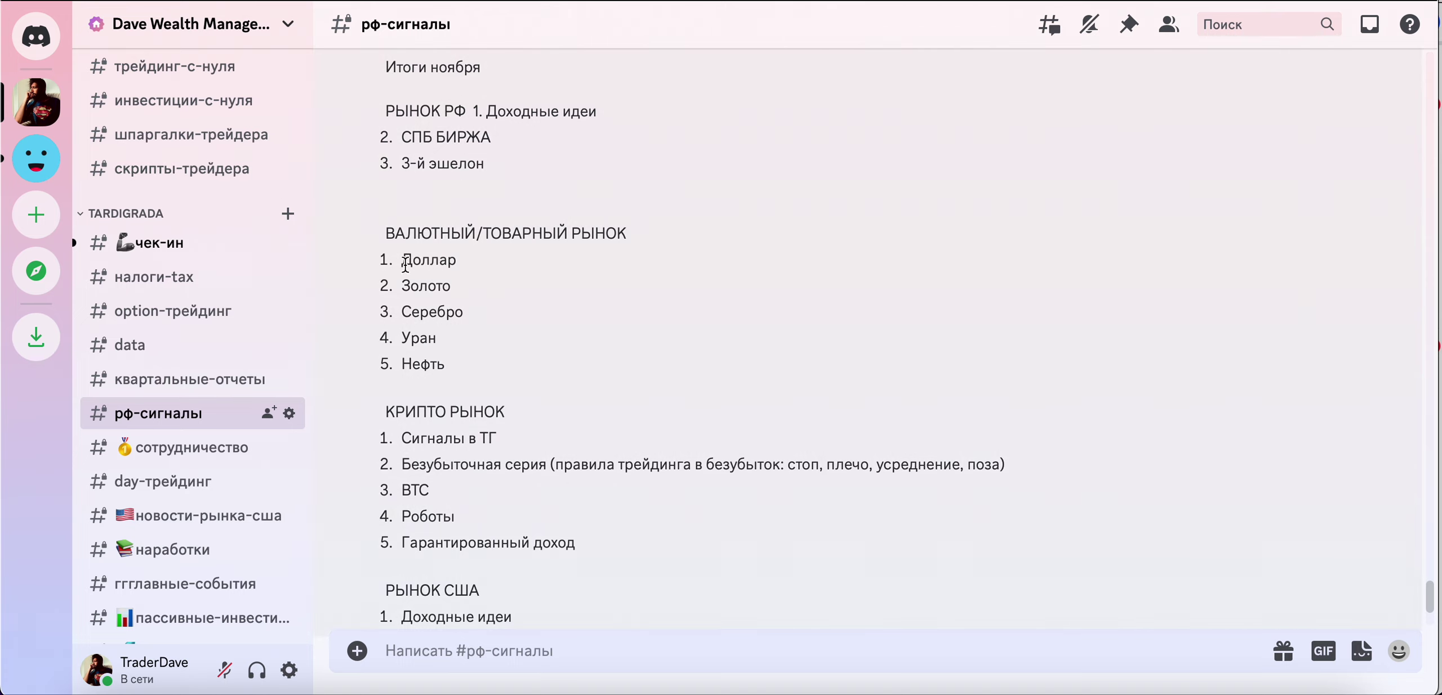
# Open the commodity-трейдинг channel under ФОНДОВЫЙ РЫНОК США and go to its newest posts
pyautogui.scroll(15, 220, 213)
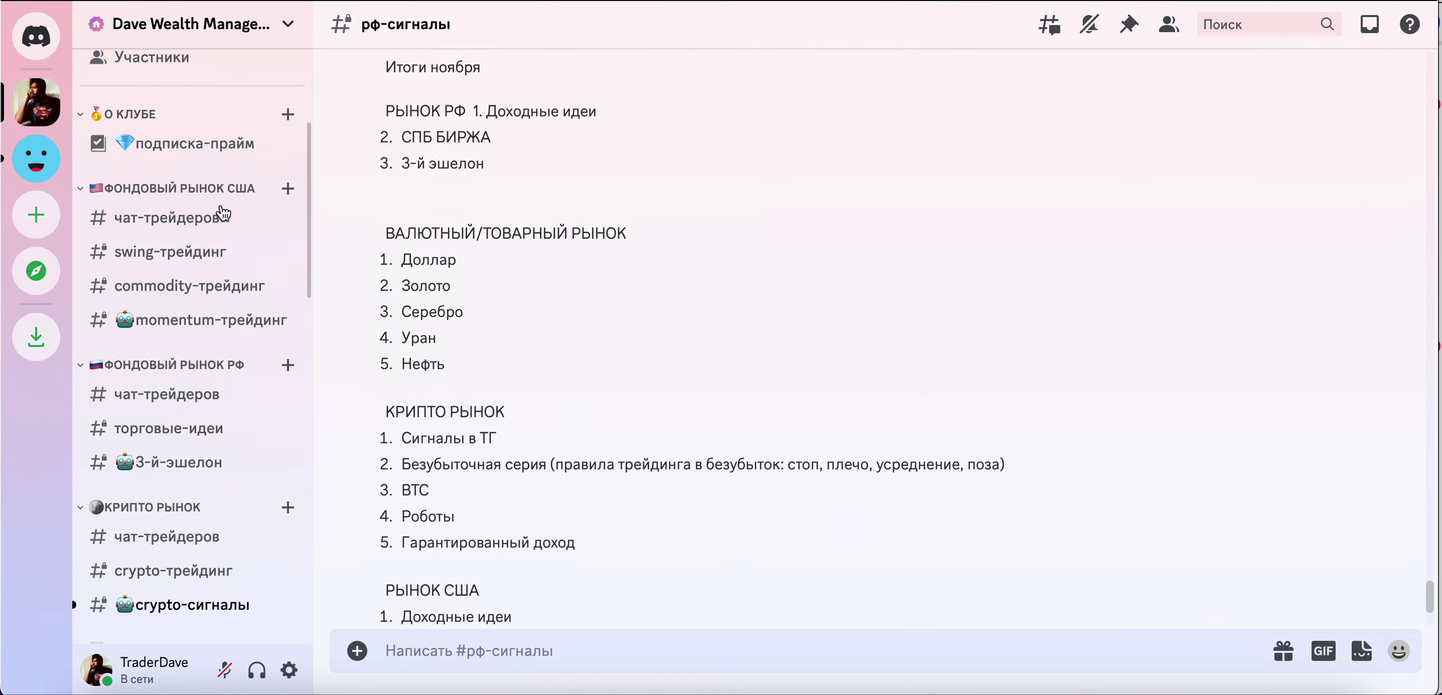
pyautogui.scroll(5, 220, 253)
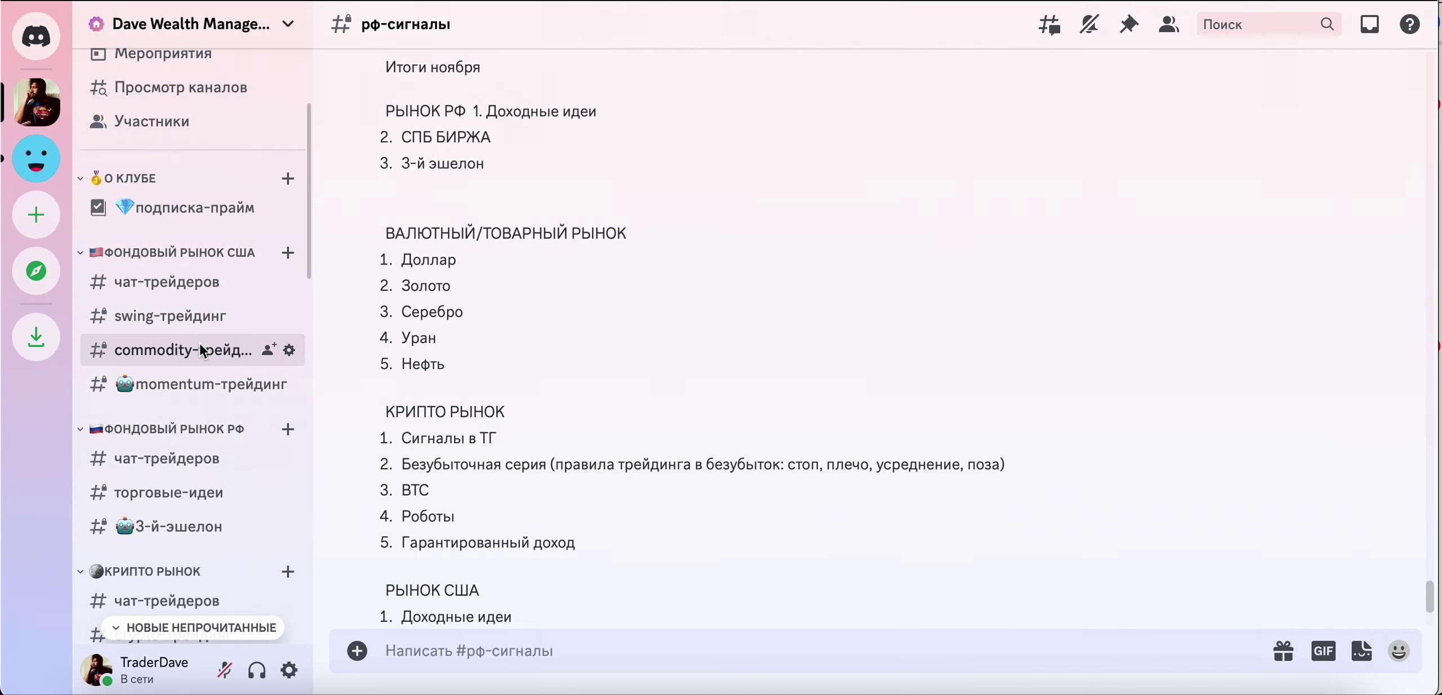
pyautogui.click(204, 352)
pyautogui.scroll(-20, 851, 293)
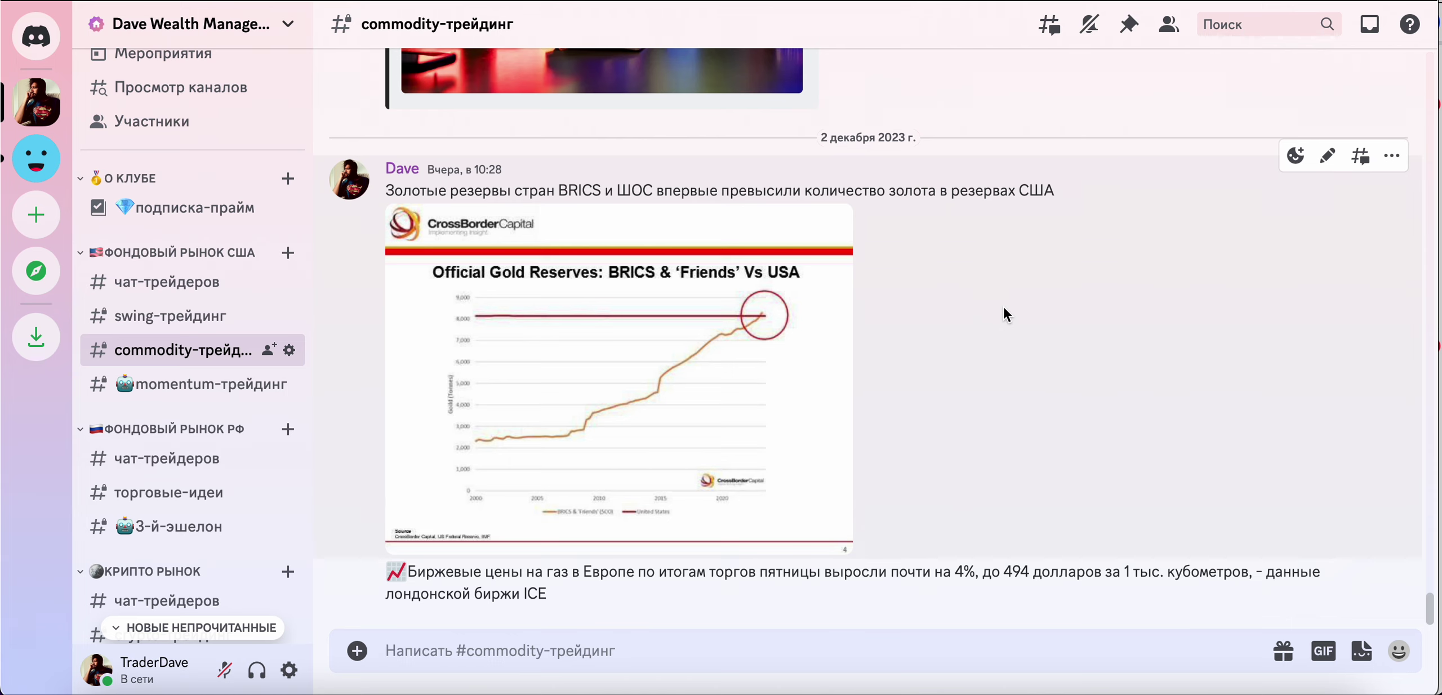
# Look back through the gold and silver posts to the 29.11.2023 GOLD post and highlight its 2085 resistance level
pyautogui.scroll(10, 1003, 310)
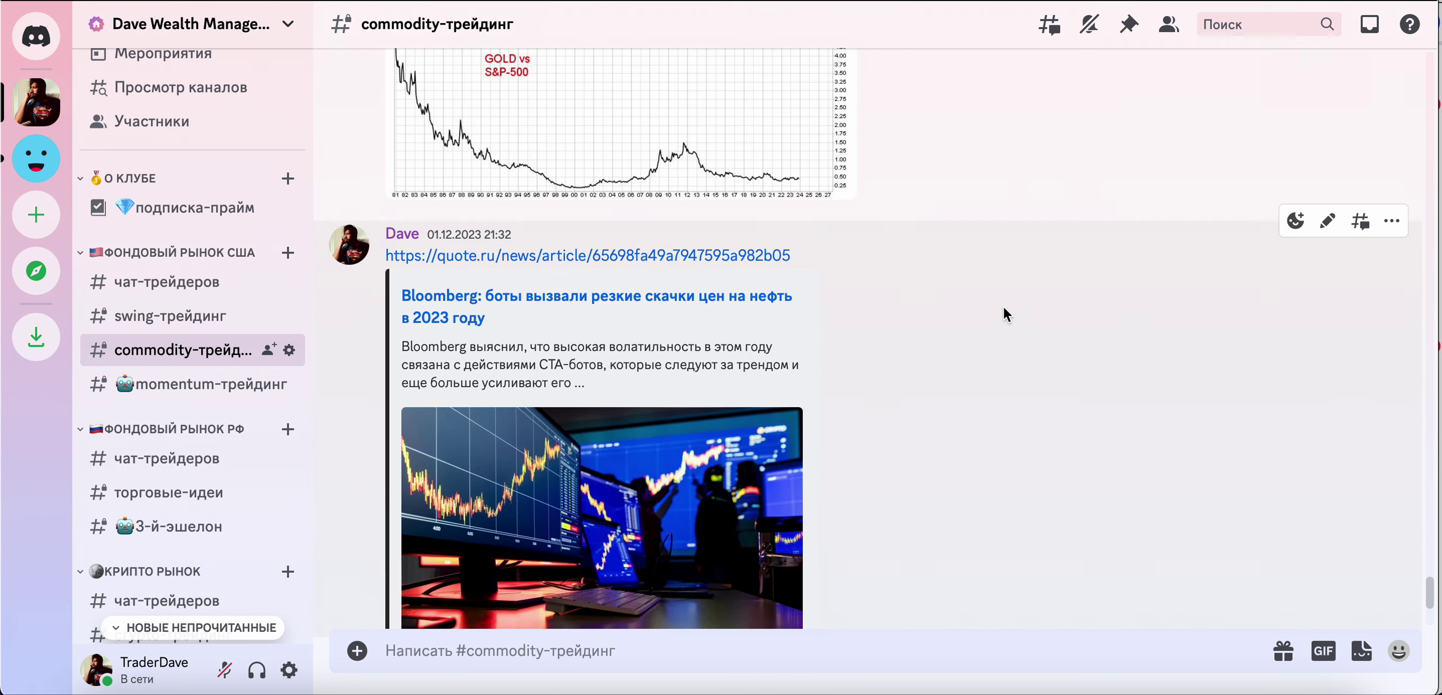
pyautogui.scroll(10, 1004, 310)
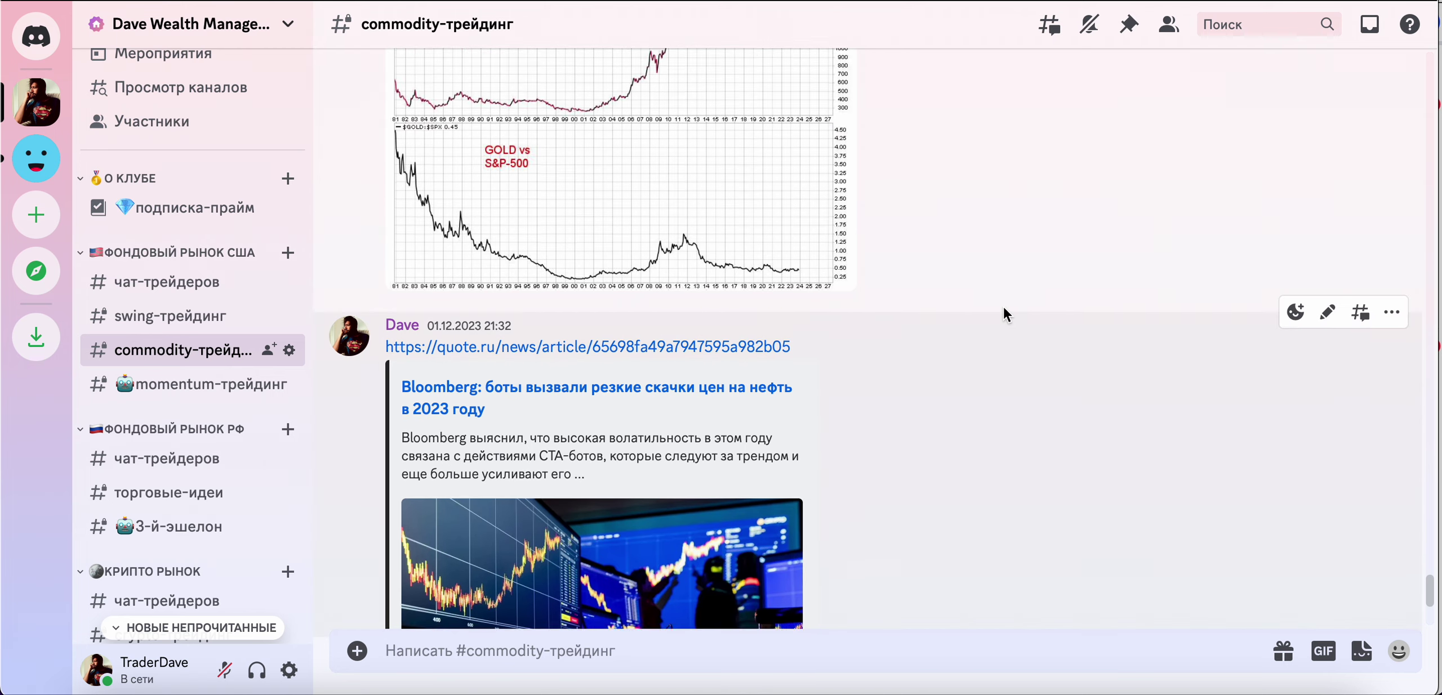
pyautogui.scroll(15, 1004, 309)
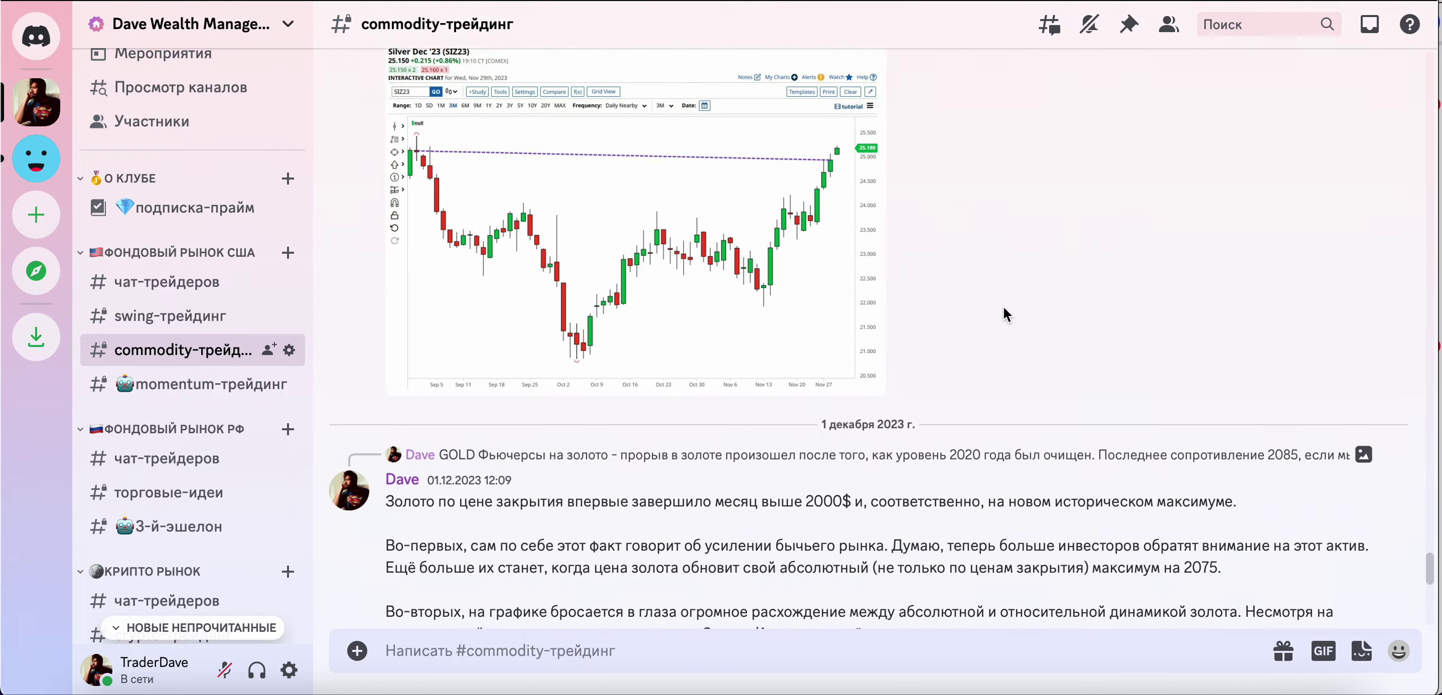
pyautogui.scroll(10, 1007, 313)
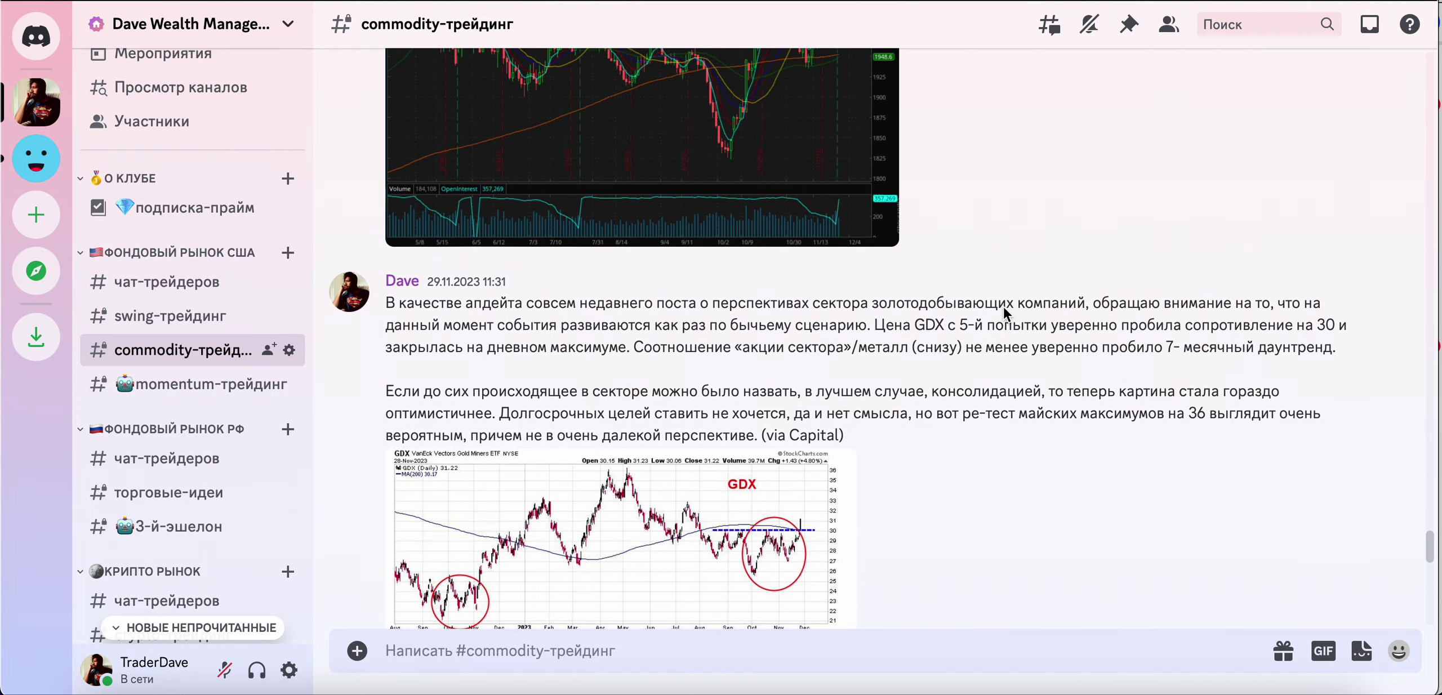
pyautogui.scroll(-1, 1006, 313)
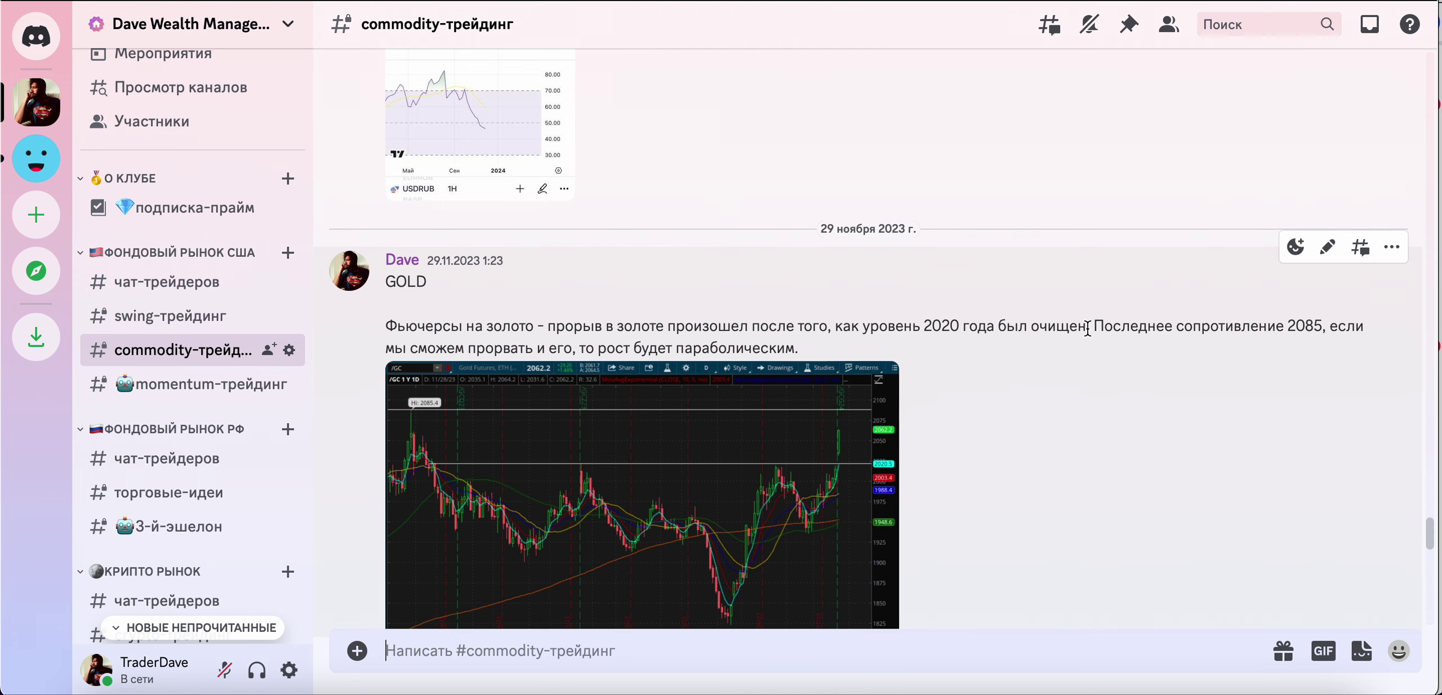
pyautogui.moveTo(1274, 326); pyautogui.dragTo(1364, 328)
# Examine the older USDRUB, uranium and URA posts back to the 31.10.2023 NATURAL GAS post
pyautogui.scroll(4, 1150, 363)
pyautogui.scroll(15, 1150, 365)
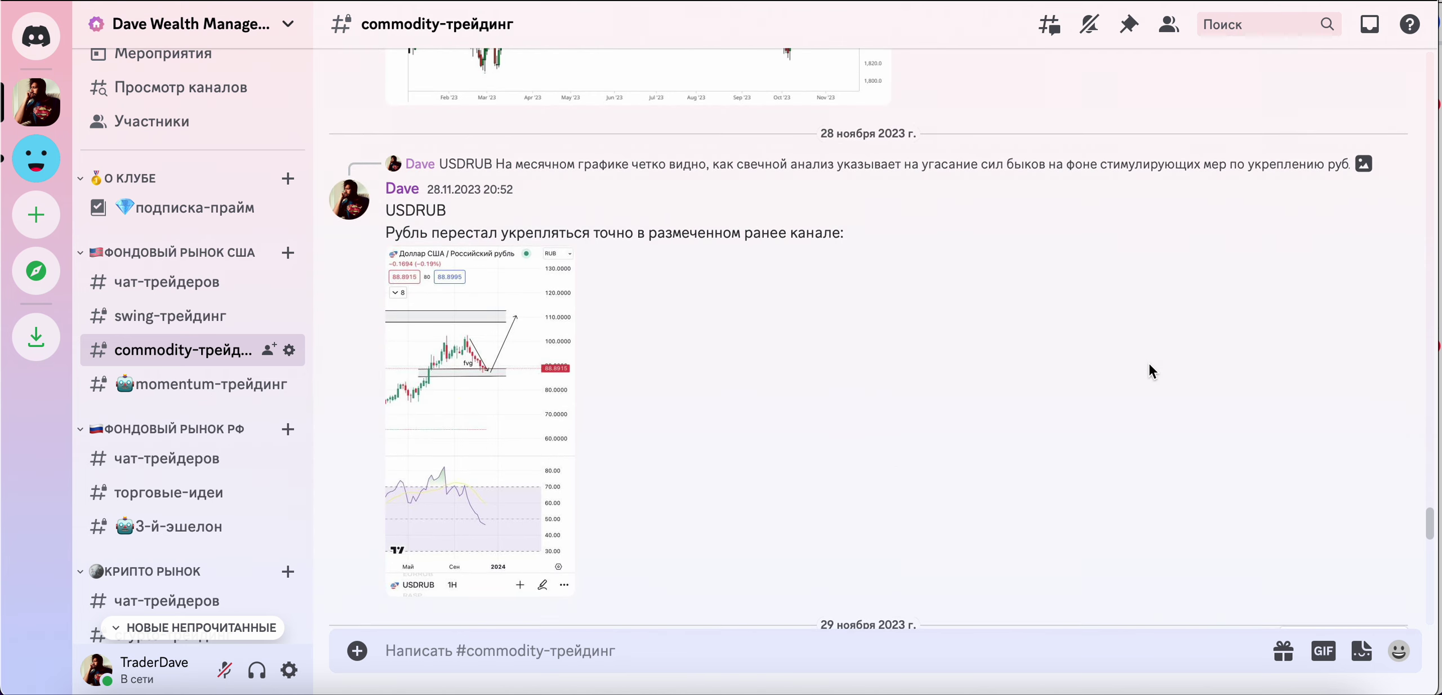
pyautogui.scroll(1, 1149, 372)
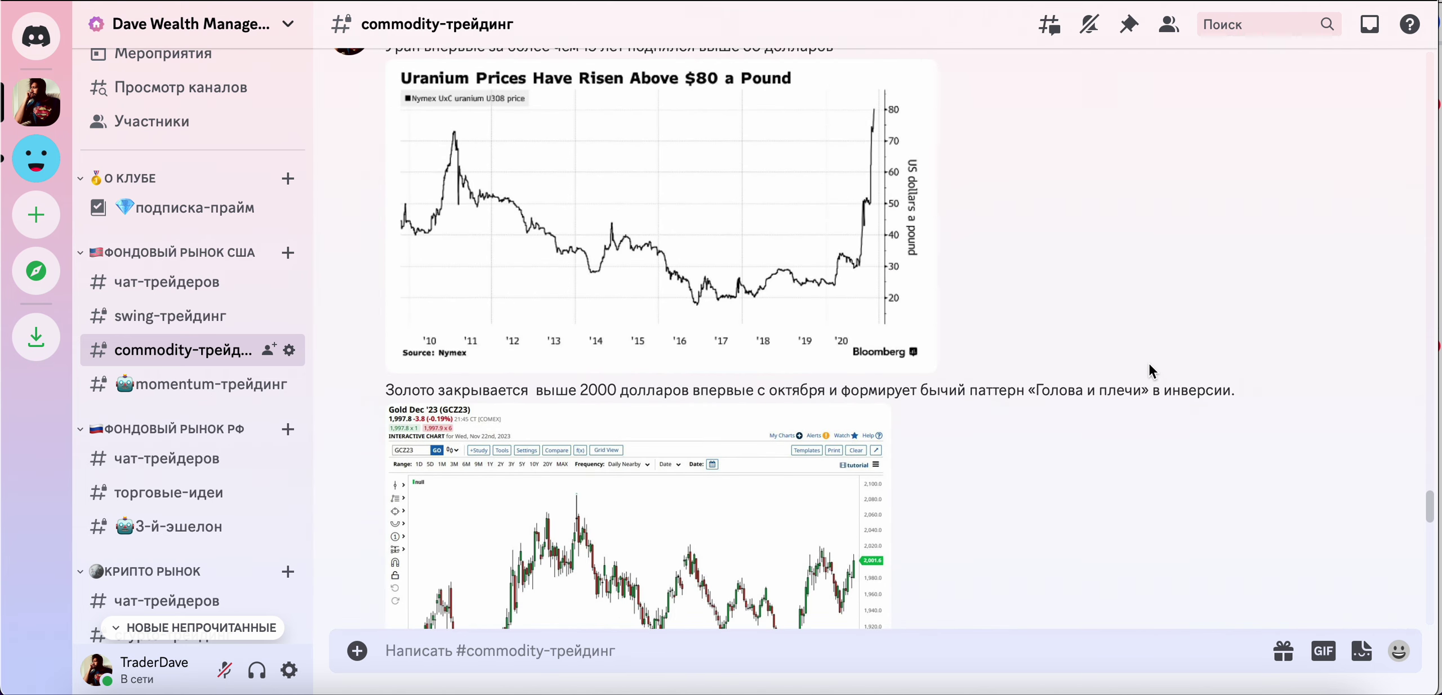
pyautogui.scroll(5, 1150, 366)
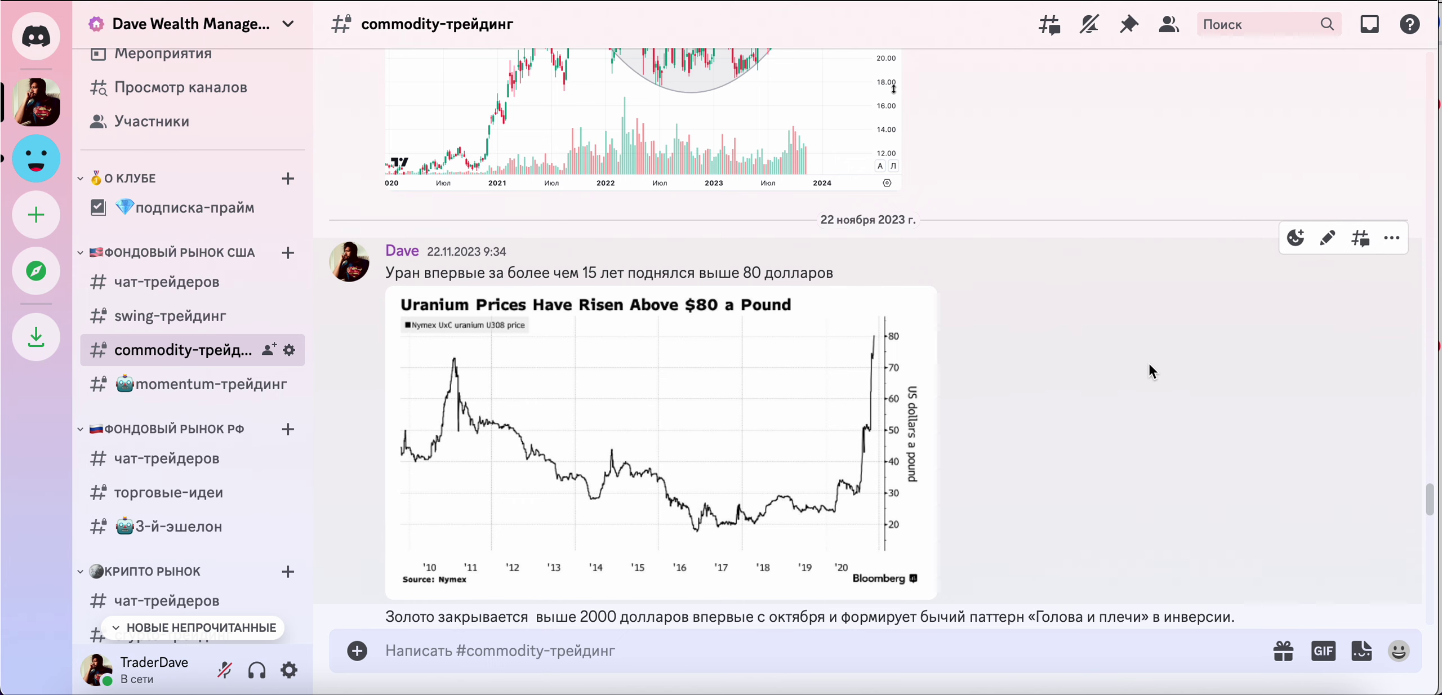
pyautogui.scroll(7, 1150, 372)
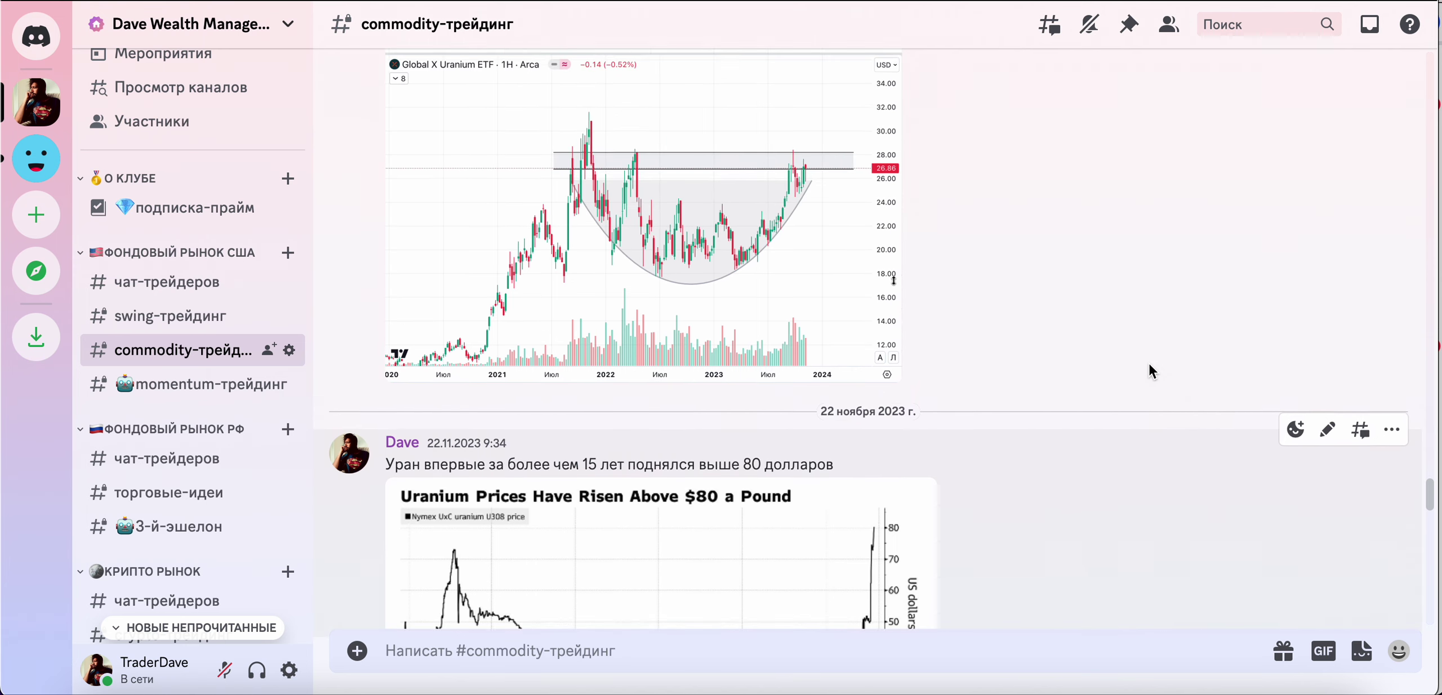
pyautogui.scroll(1, 1149, 372)
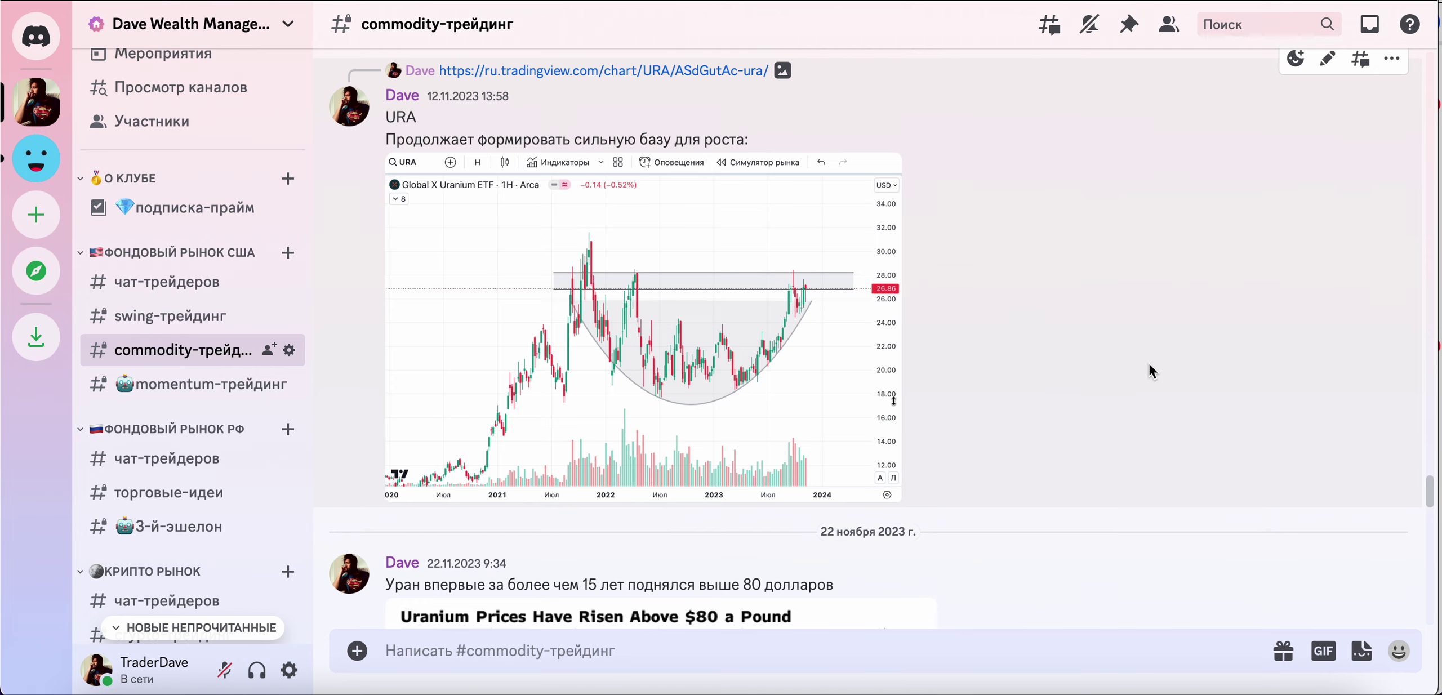
pyautogui.scroll(3, 1104, 328)
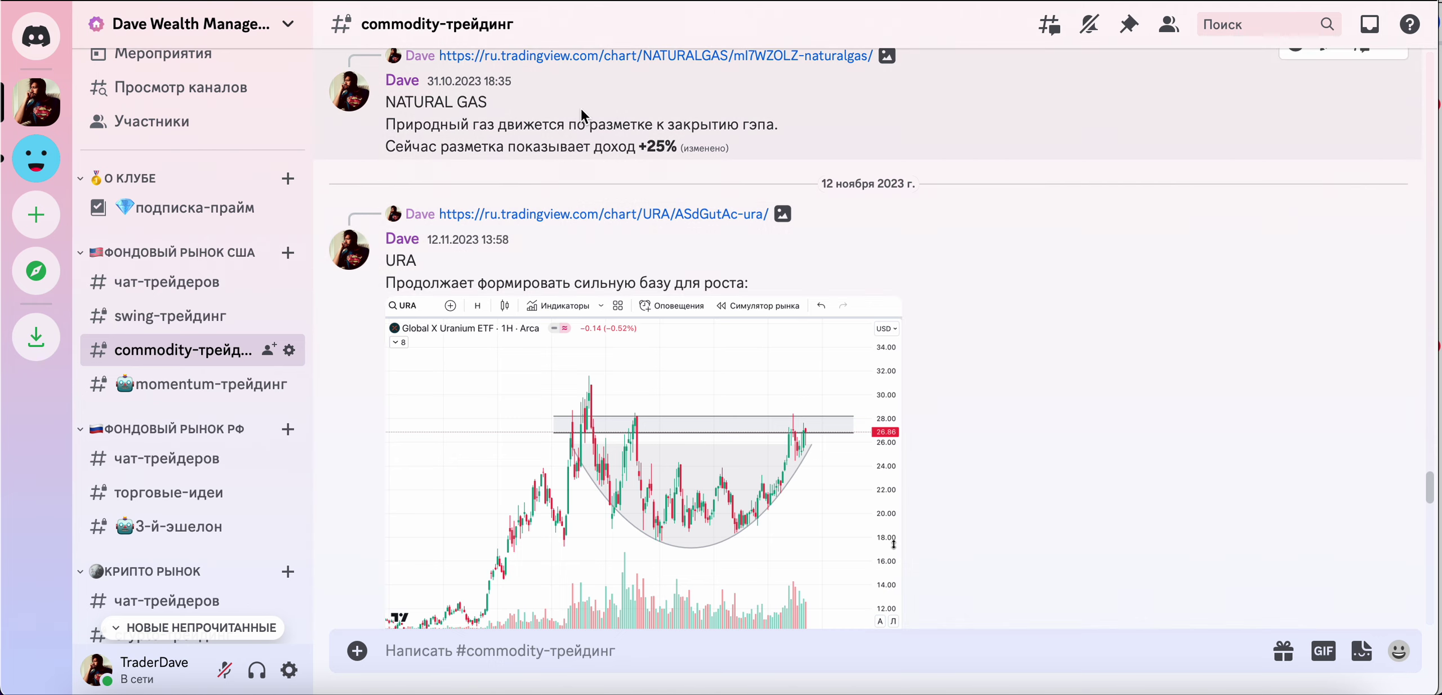
pyautogui.scroll(1, 582, 110)
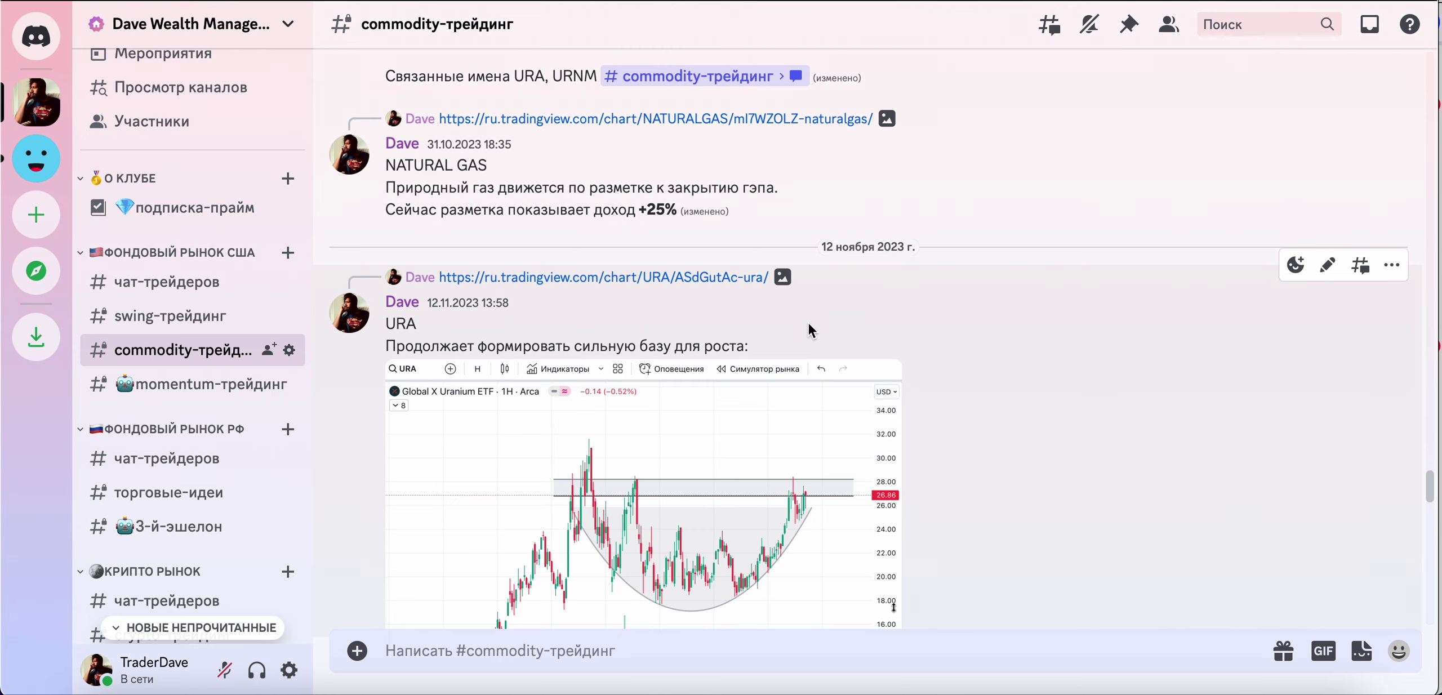
# Review the posts forward from URA through USDRUB, GOLD, GDX and silver to the 2 December 2023 BRICS gold reserves chart
pyautogui.scroll(-15, 472, 195)
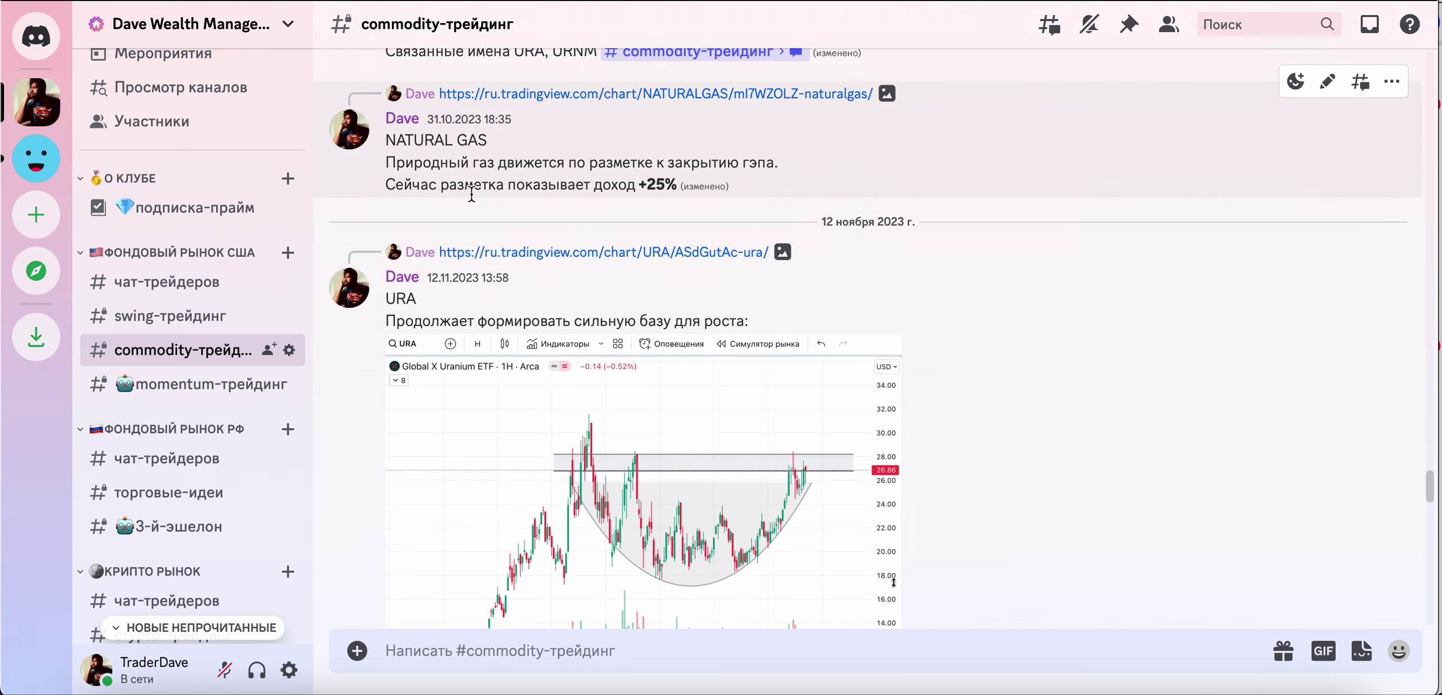
pyautogui.scroll(-2, 472, 194)
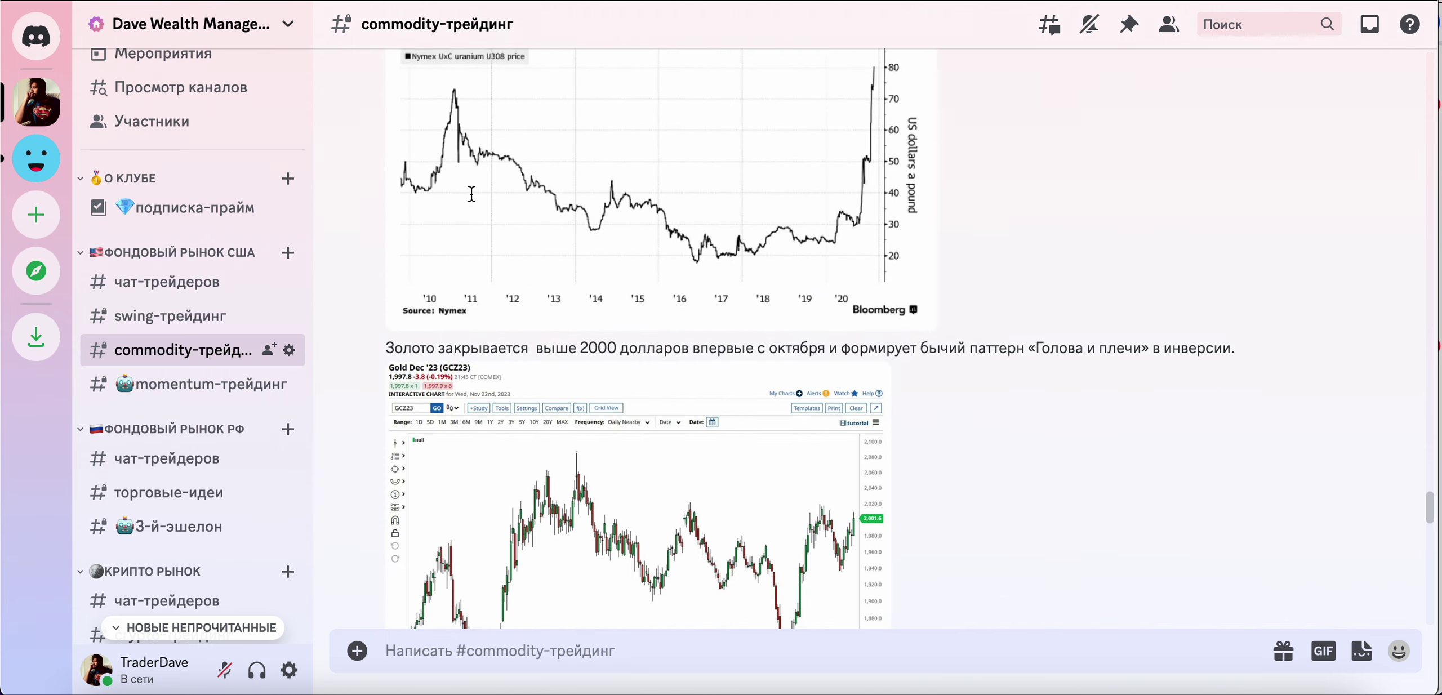
pyautogui.scroll(-20, 474, 202)
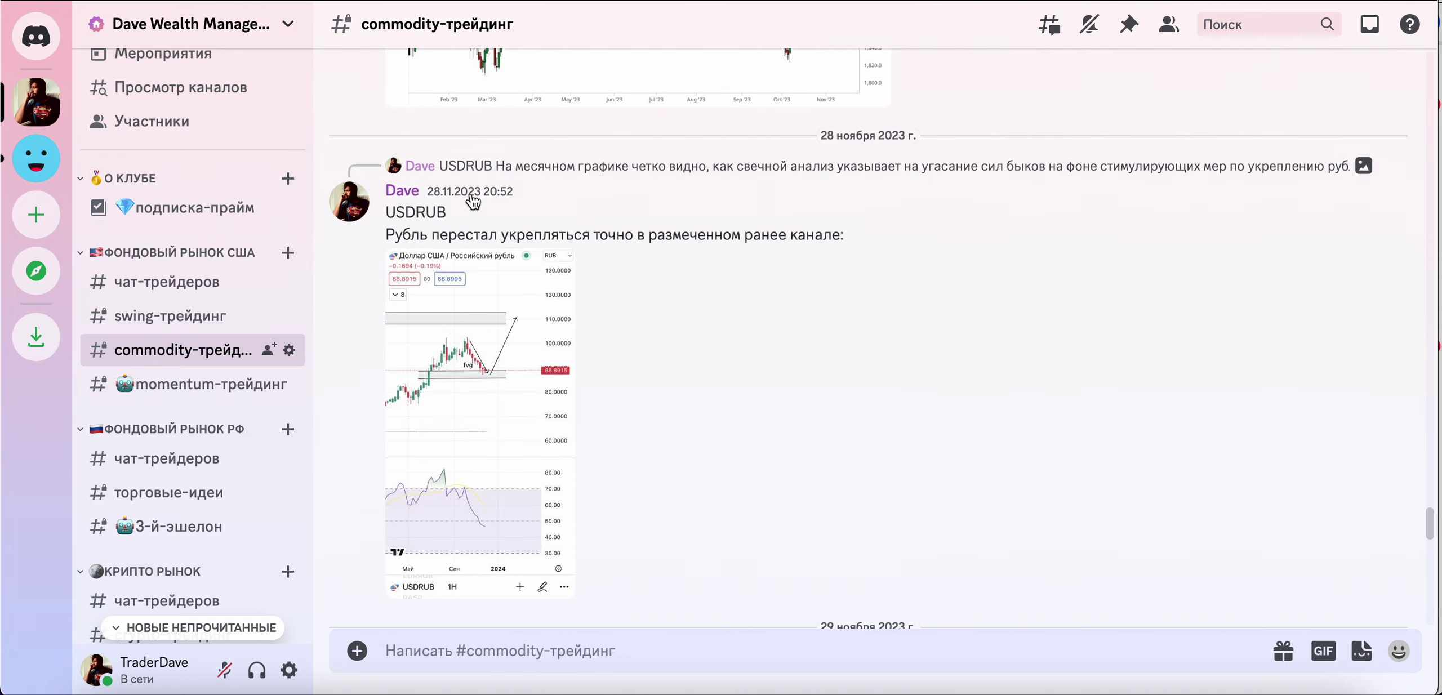
pyautogui.scroll(-20, 474, 202)
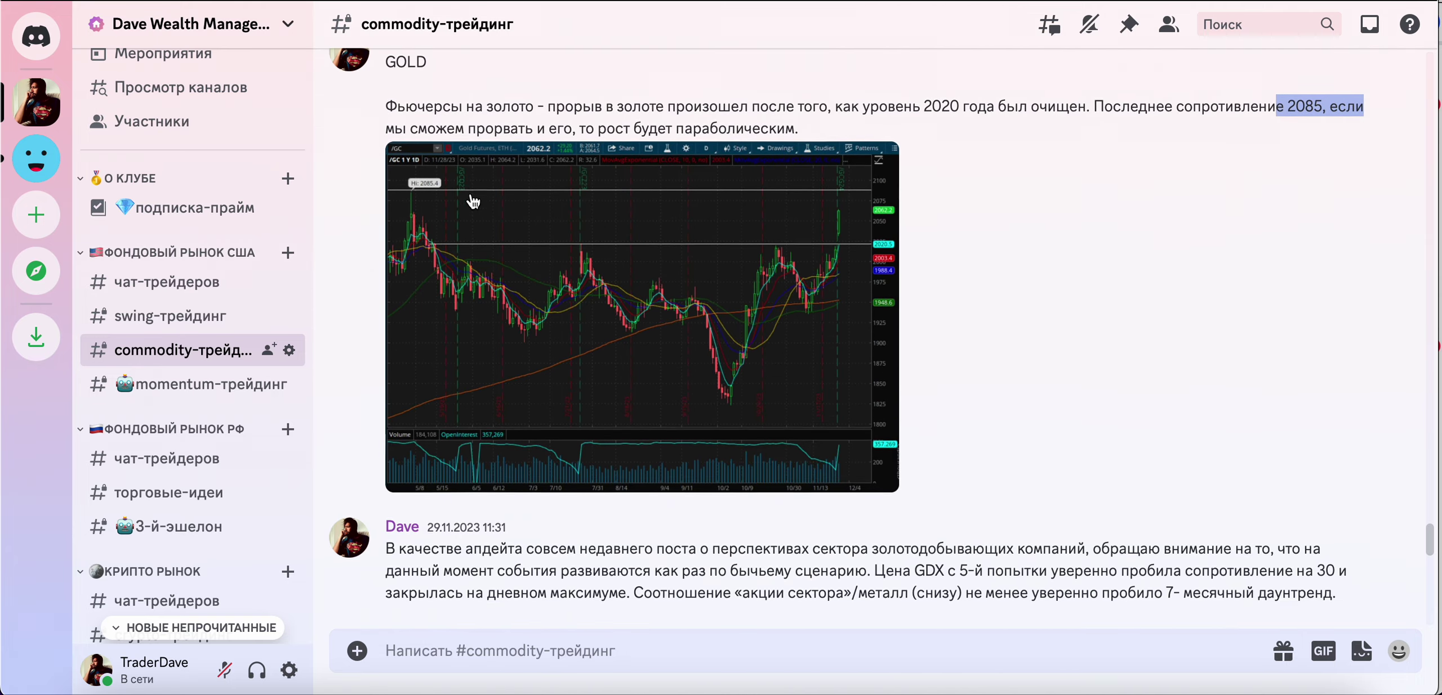
pyautogui.scroll(-15, 473, 202)
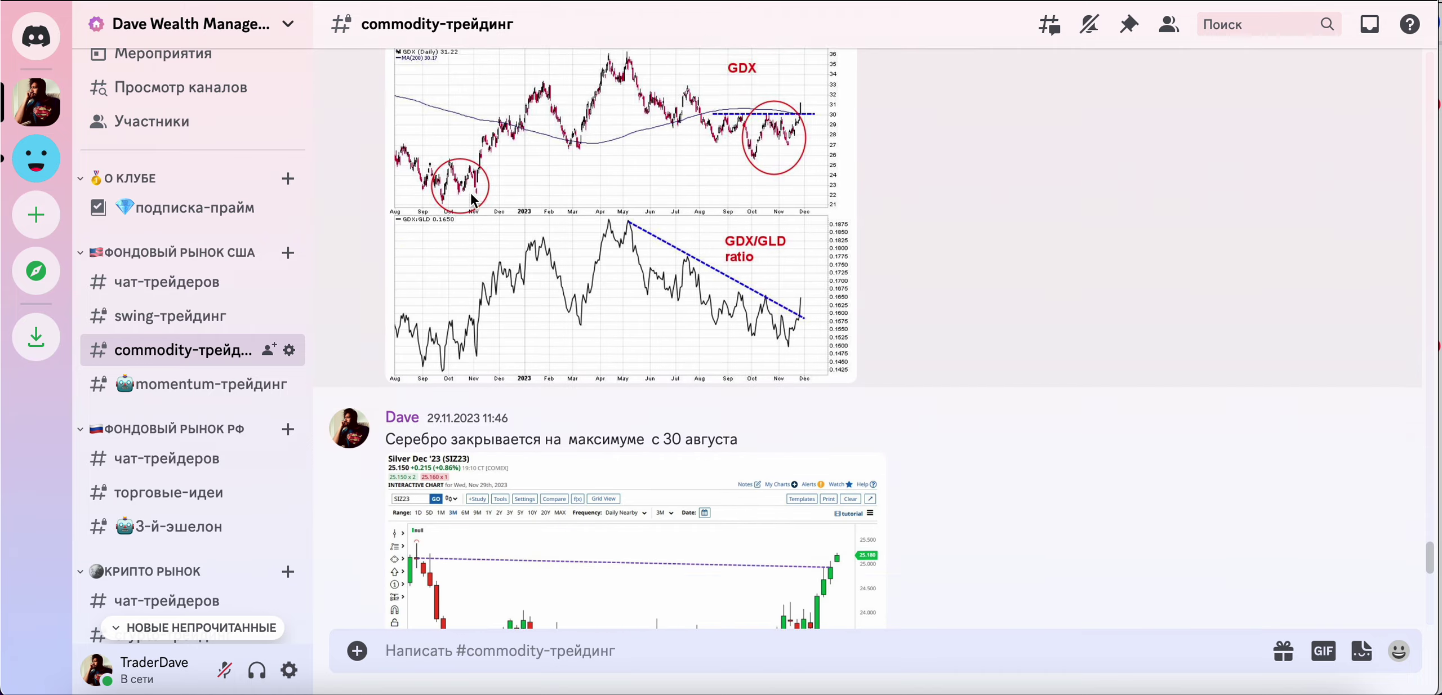
pyautogui.scroll(-7, 471, 196)
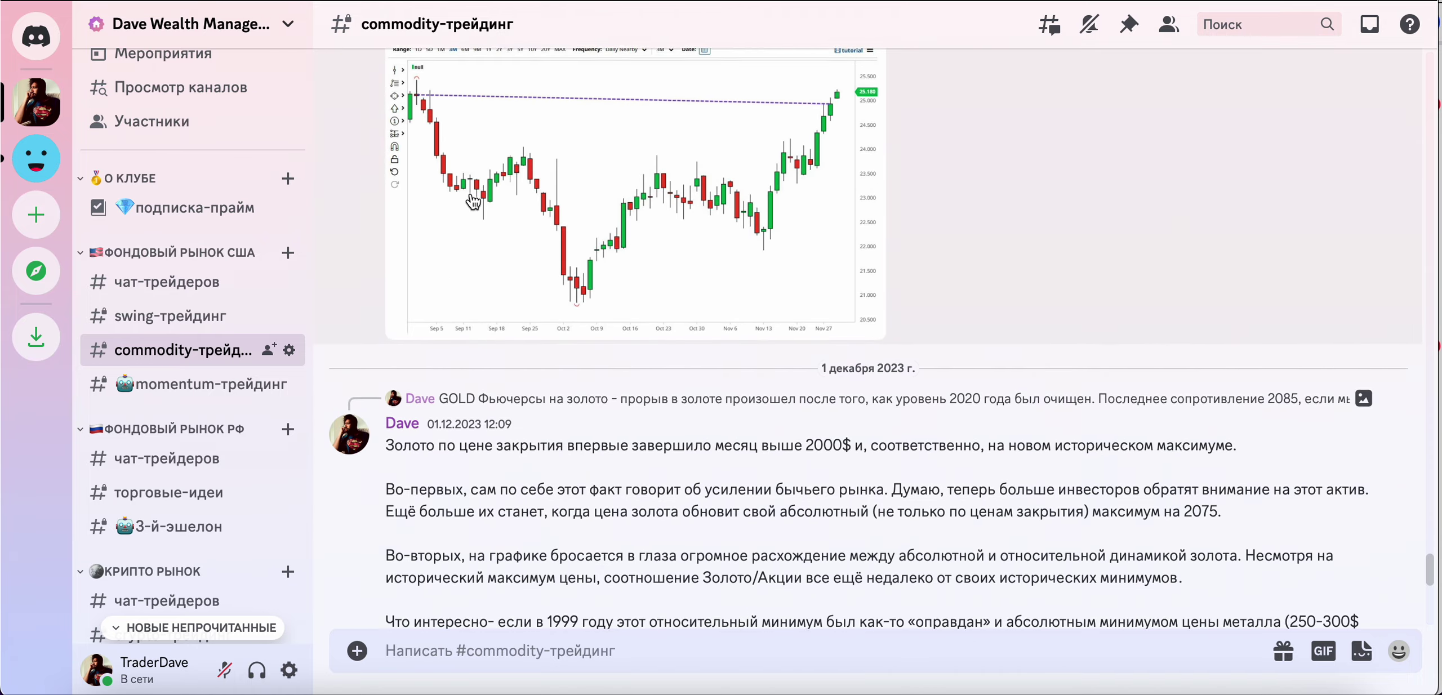
pyautogui.scroll(-10, 479, 389)
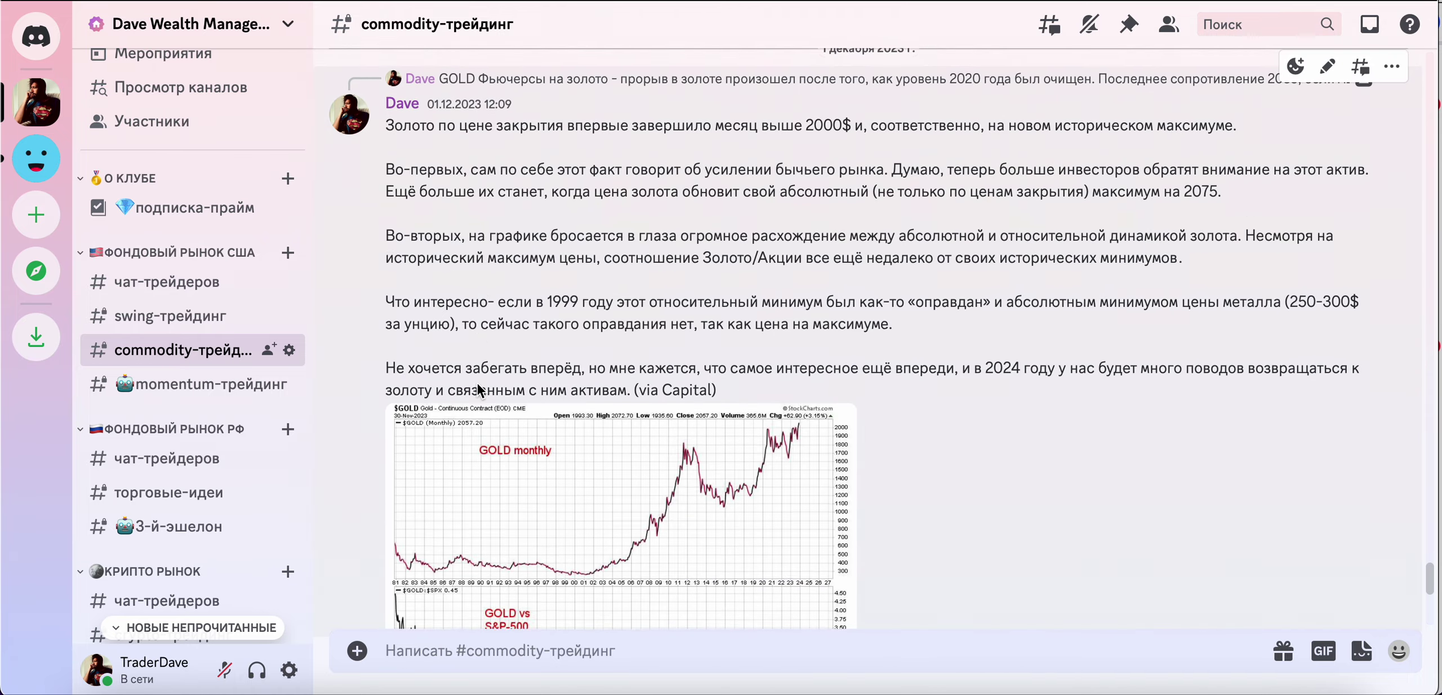
pyautogui.scroll(-9, 478, 388)
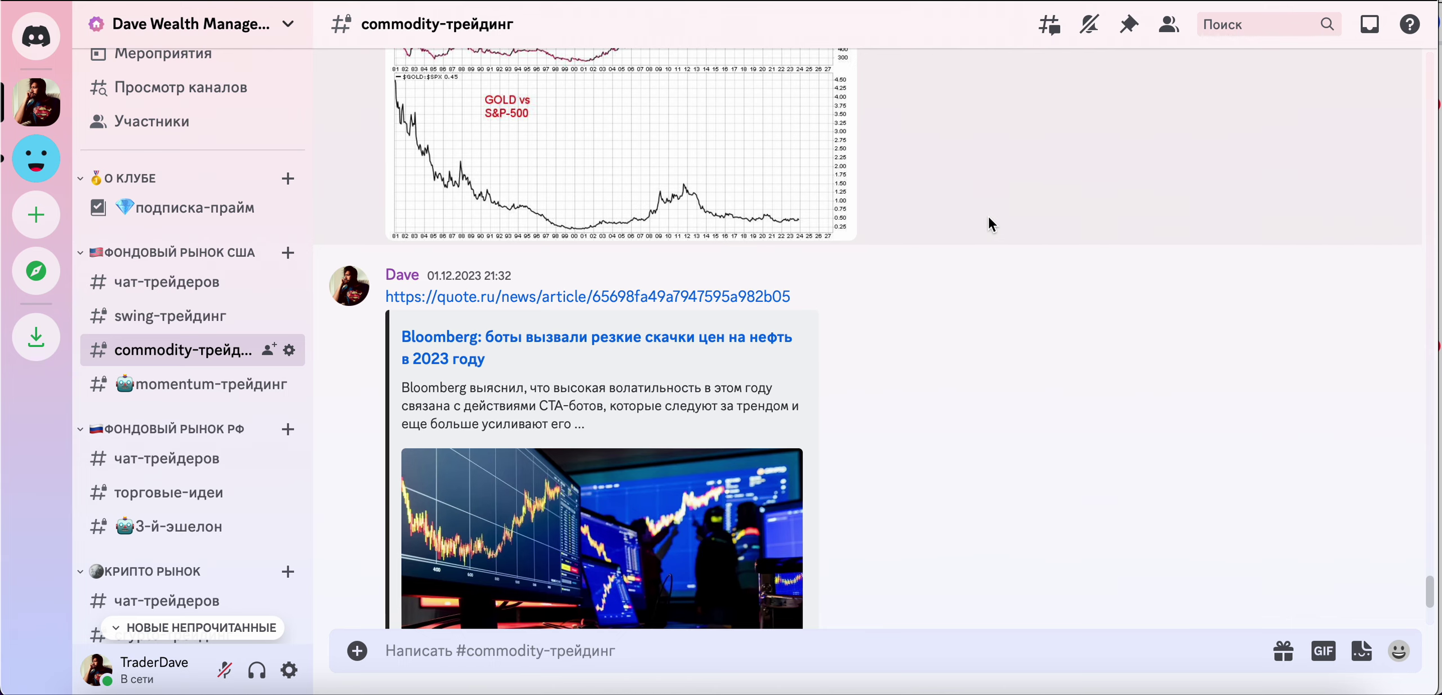
pyautogui.scroll(-10, 991, 220)
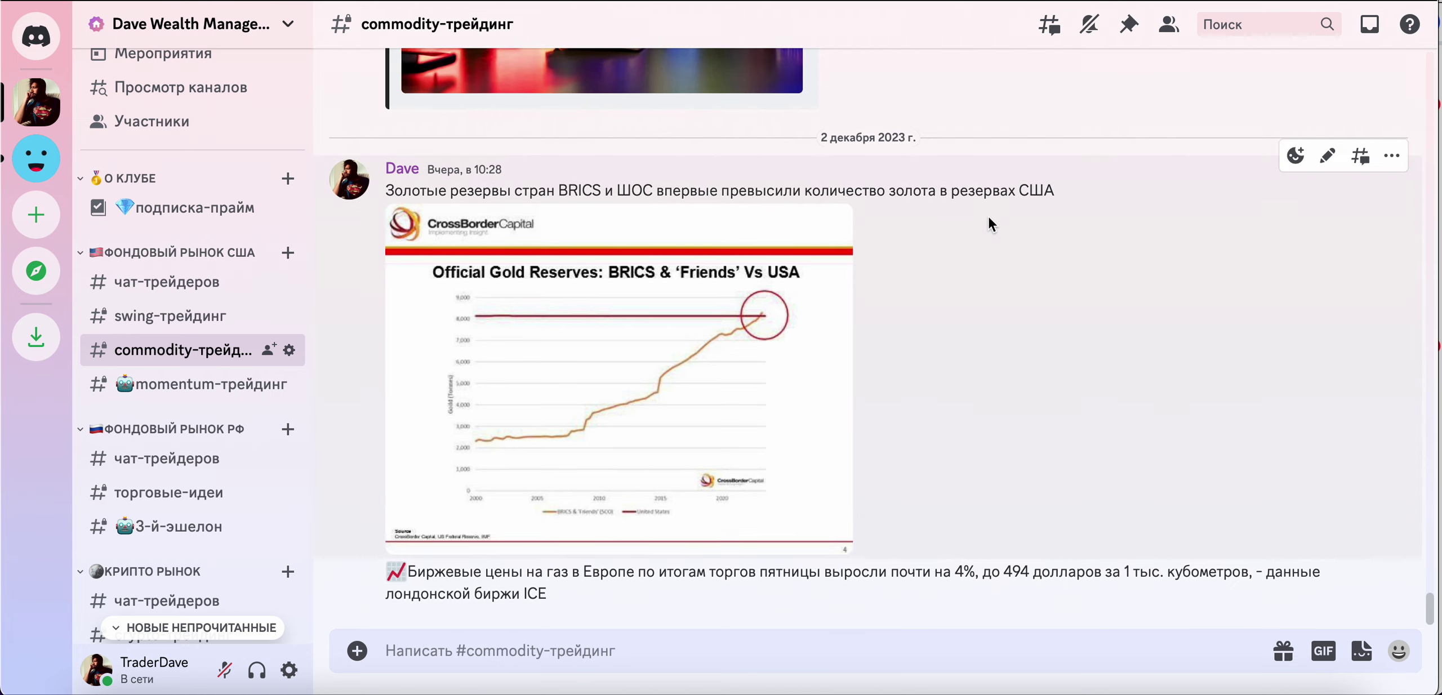
# Re-examine the Bloomberg oil article, the GOLD monthly charts and the 29.11.2023 silver and GDX charts
pyautogui.scroll(10, 991, 224)
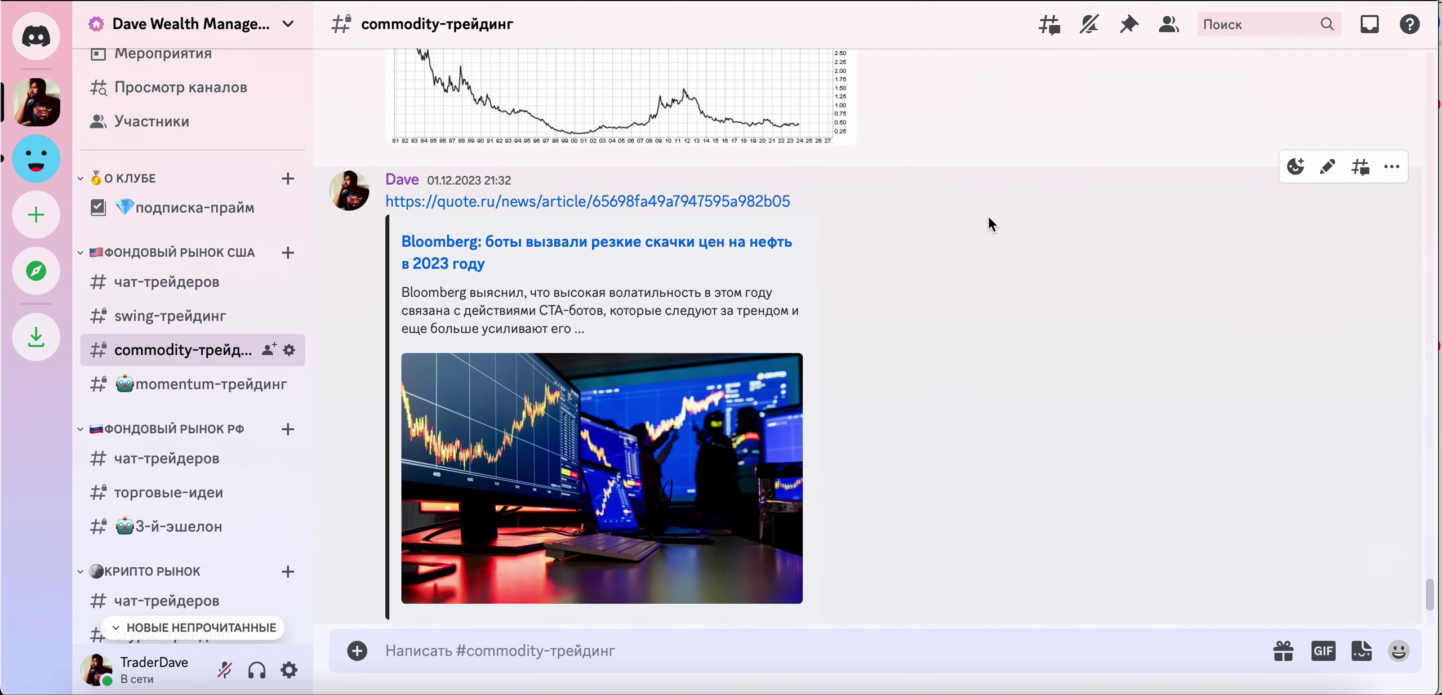
pyautogui.scroll(-8, 989, 221)
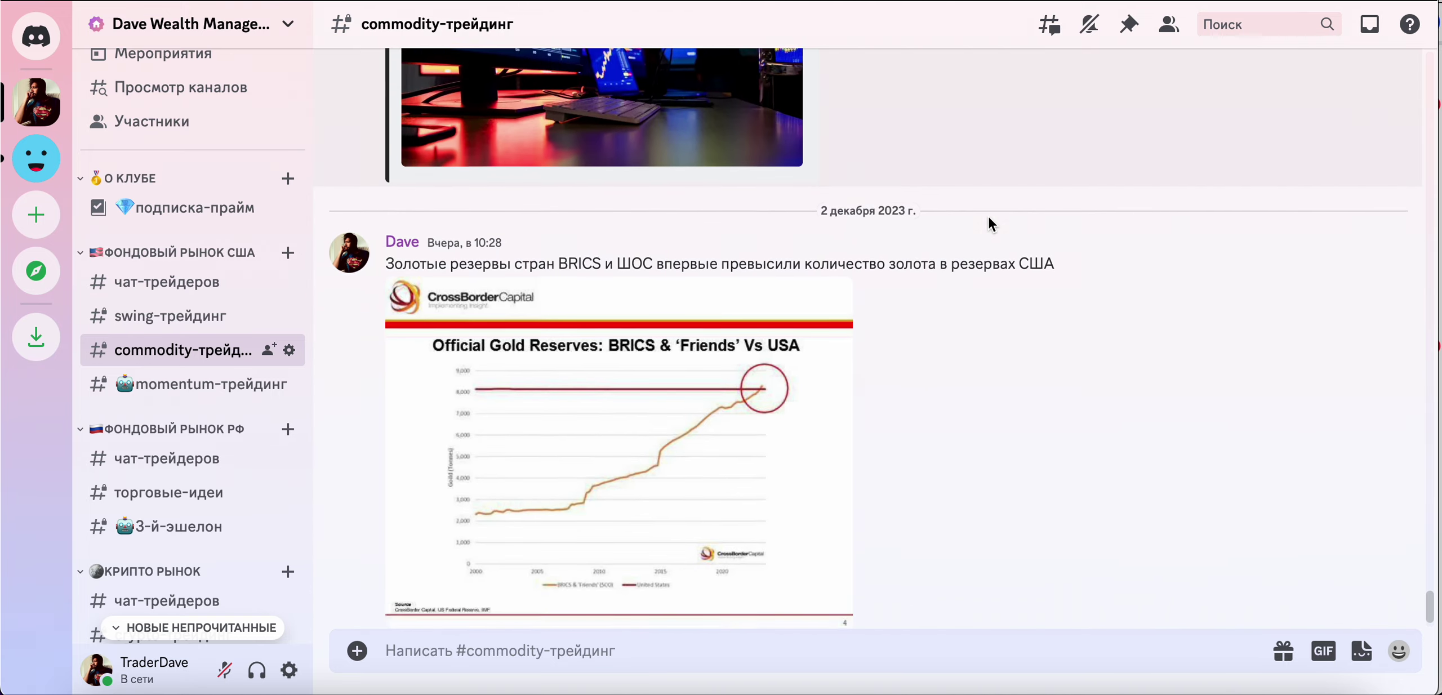
pyautogui.scroll(-2, 989, 220)
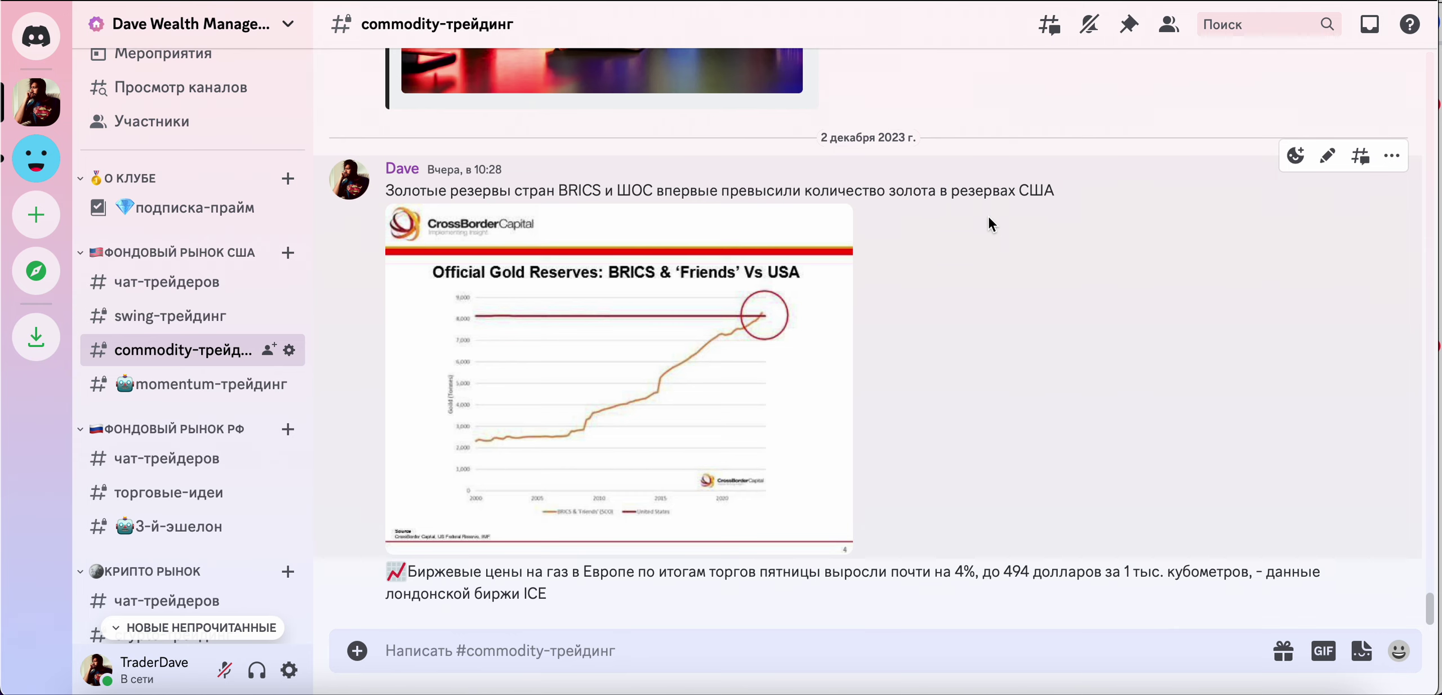
pyautogui.scroll(12, 990, 220)
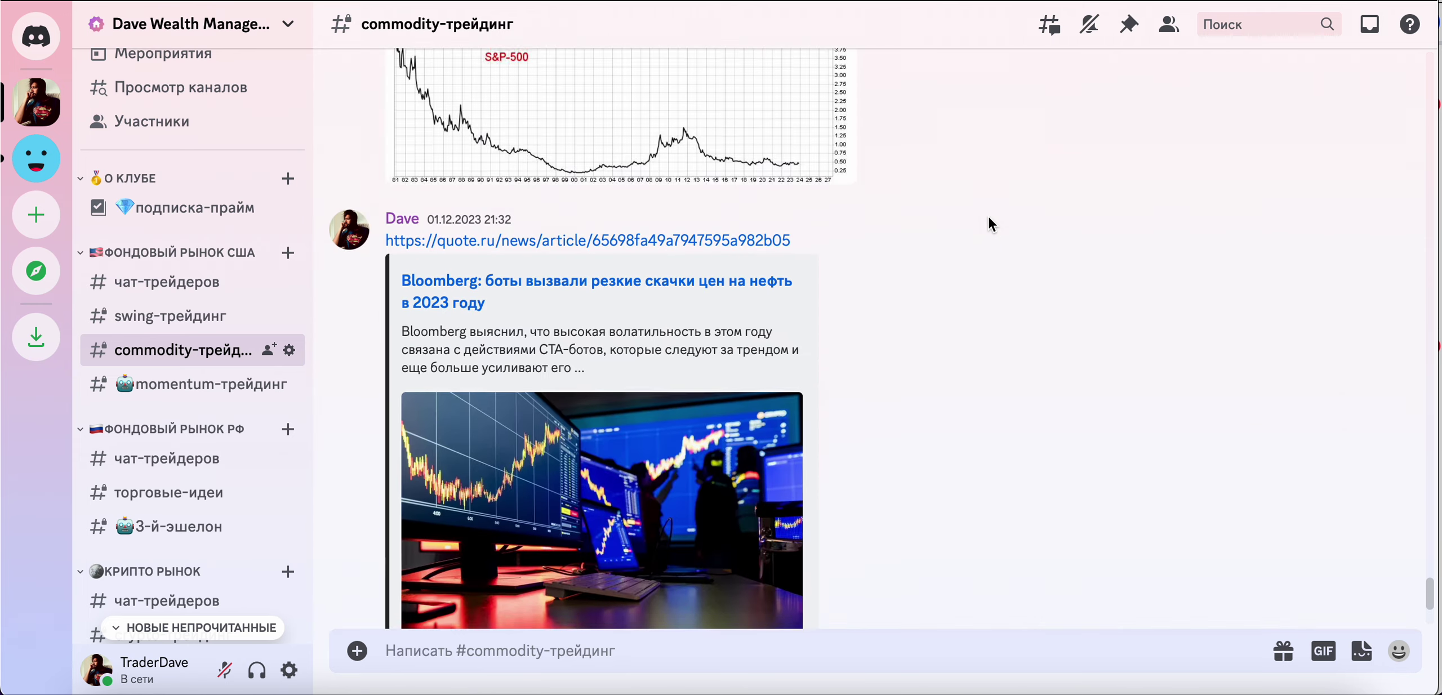
pyautogui.scroll(1, 992, 225)
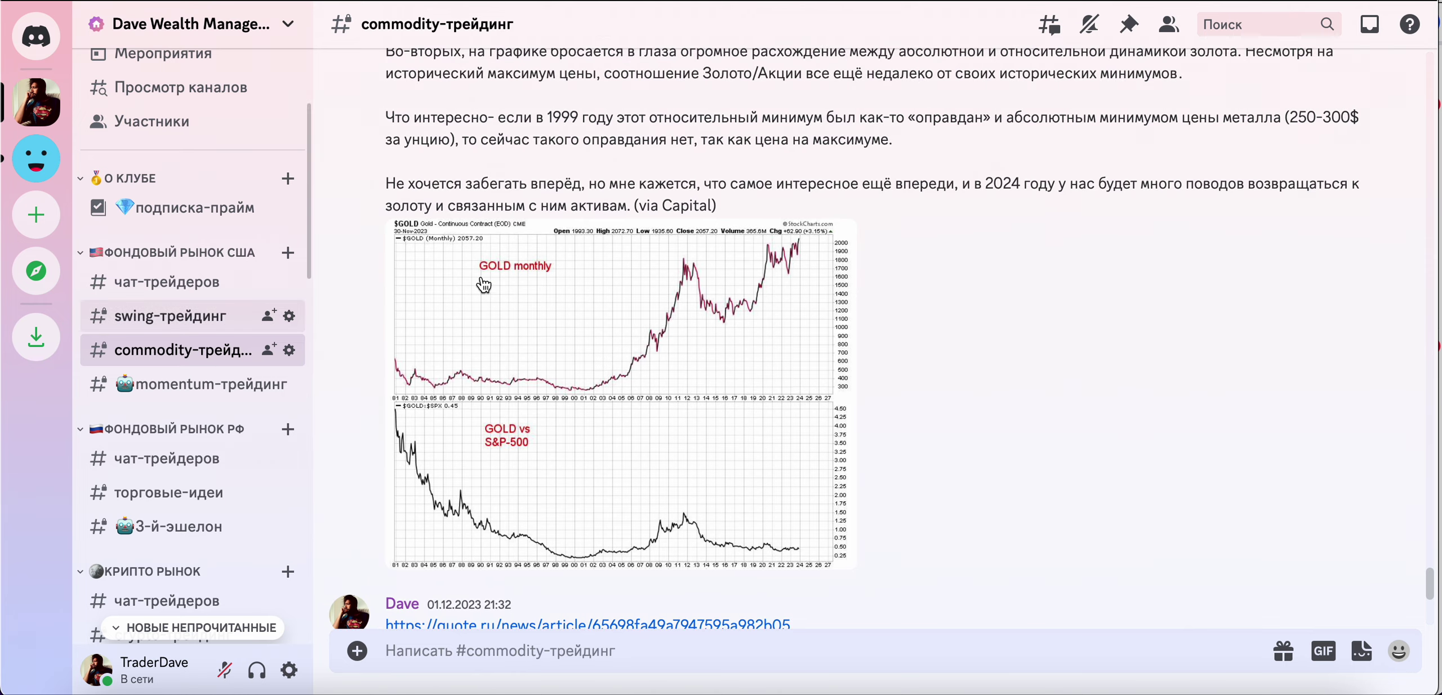
pyautogui.scroll(8, 665, 242)
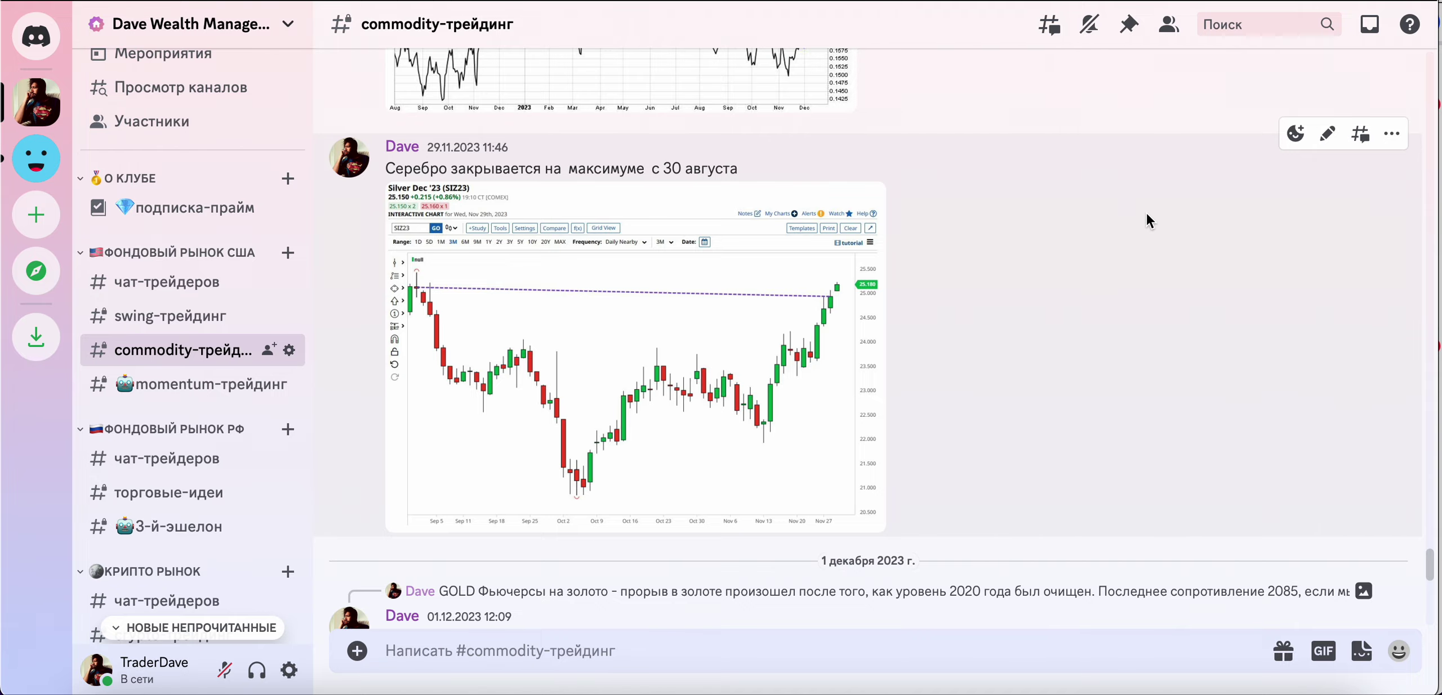
pyautogui.scroll(7, 1147, 213)
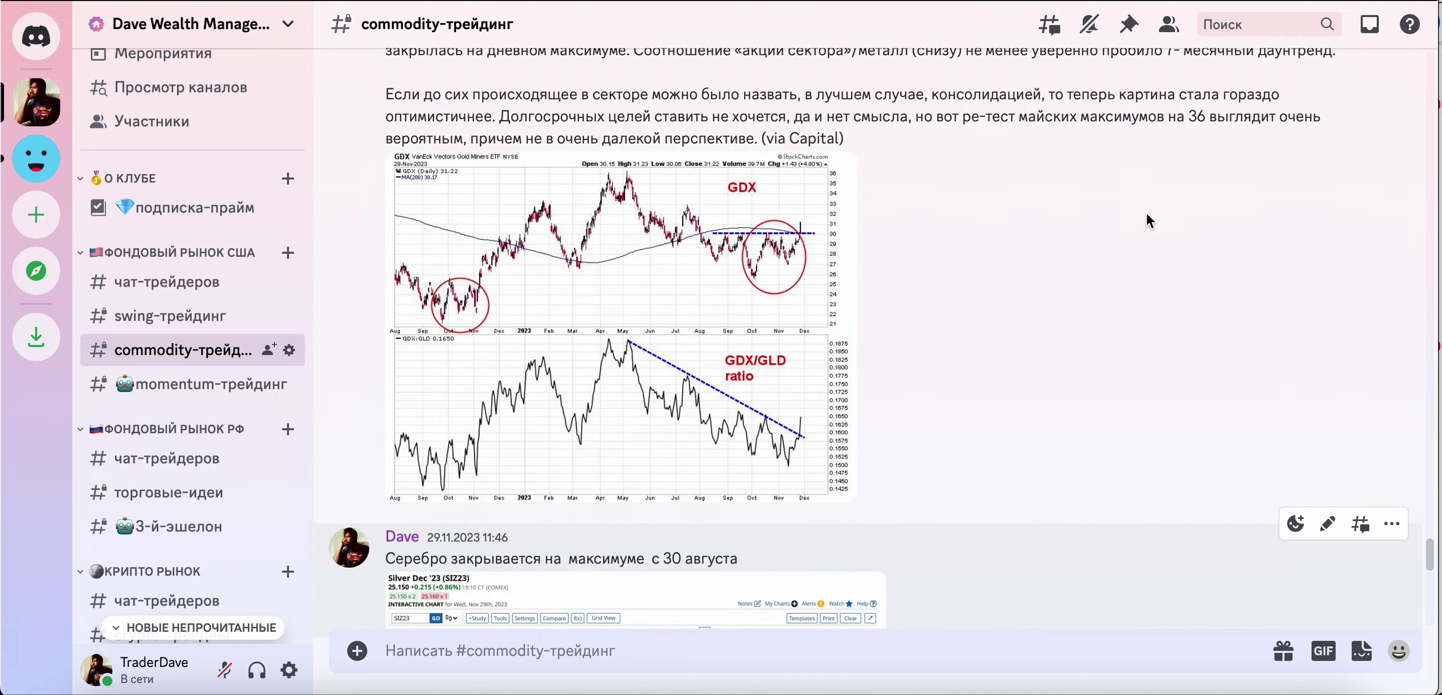
# Return to the newest commodity-трейдинг posts, look down the channel list and switch to the TradingView chart in Google Chrome
pyautogui.scroll(-10, 1147, 213)
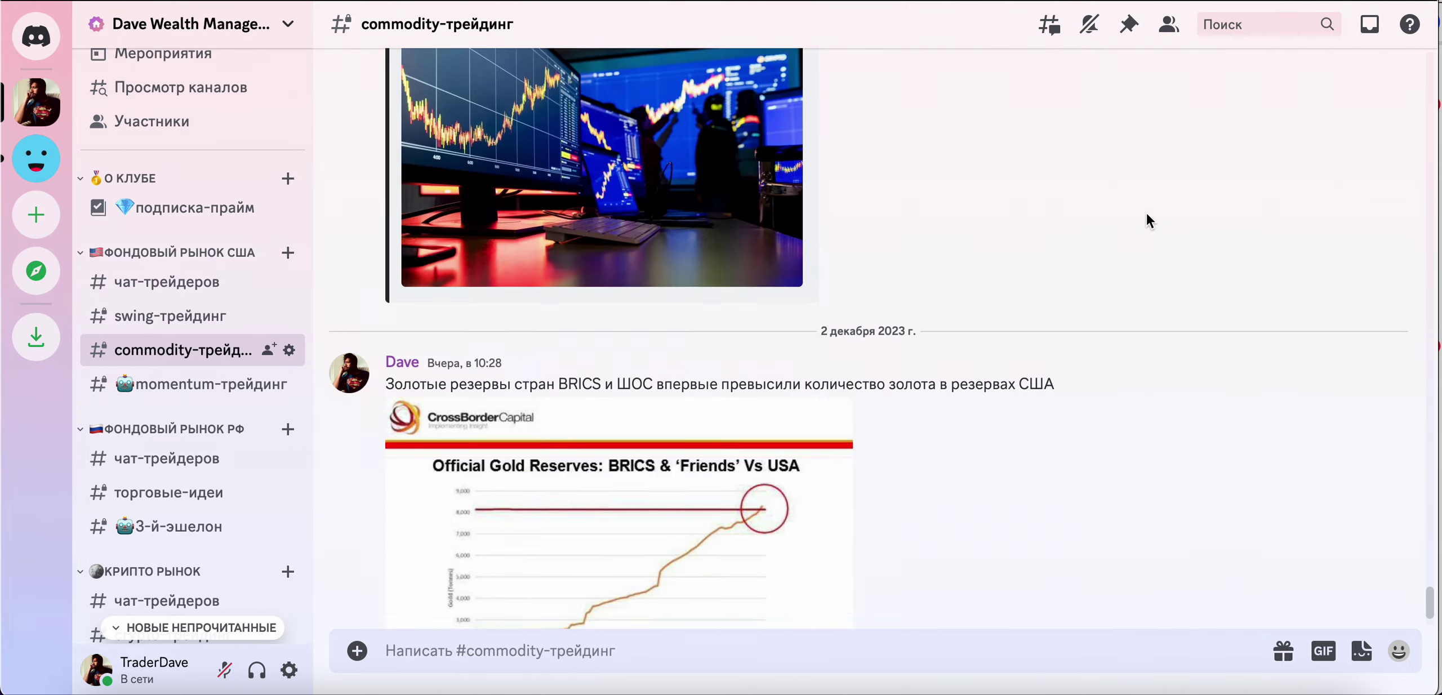
pyautogui.scroll(-3, 1147, 213)
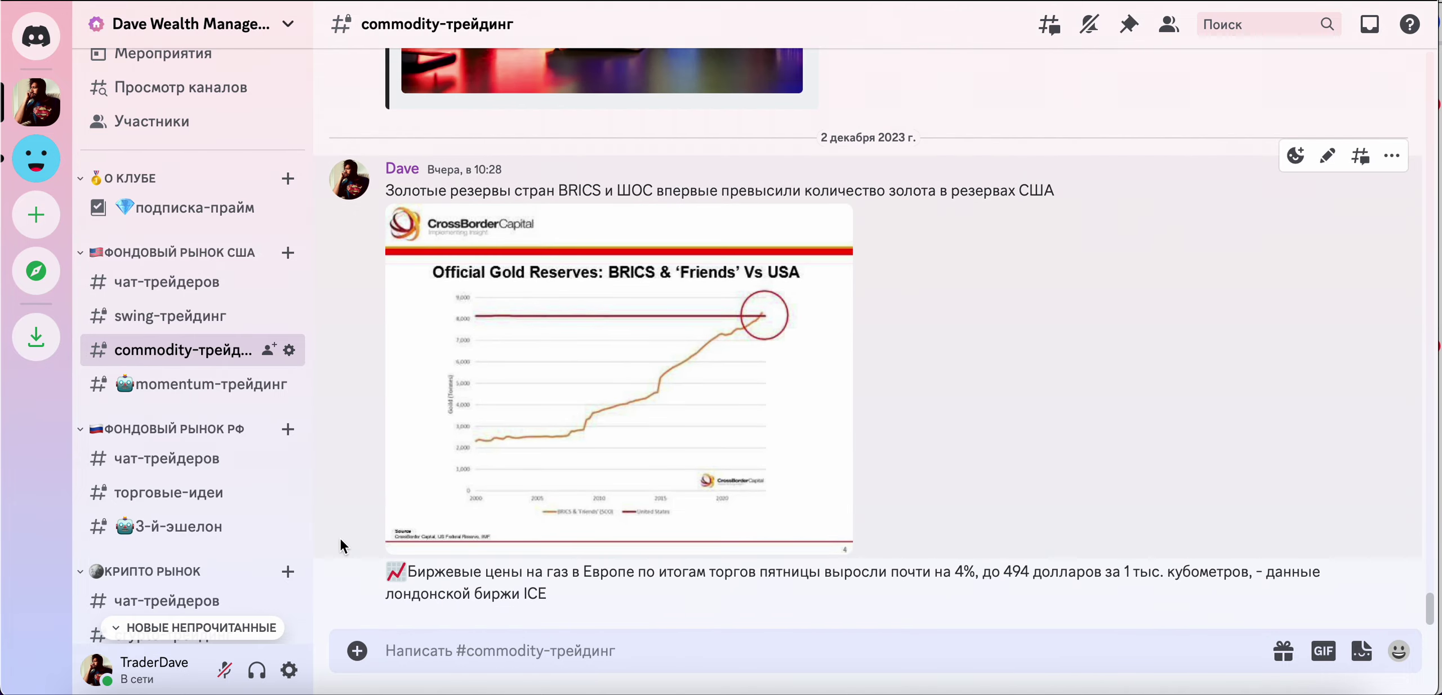
pyautogui.scroll(-9, 148, 514)
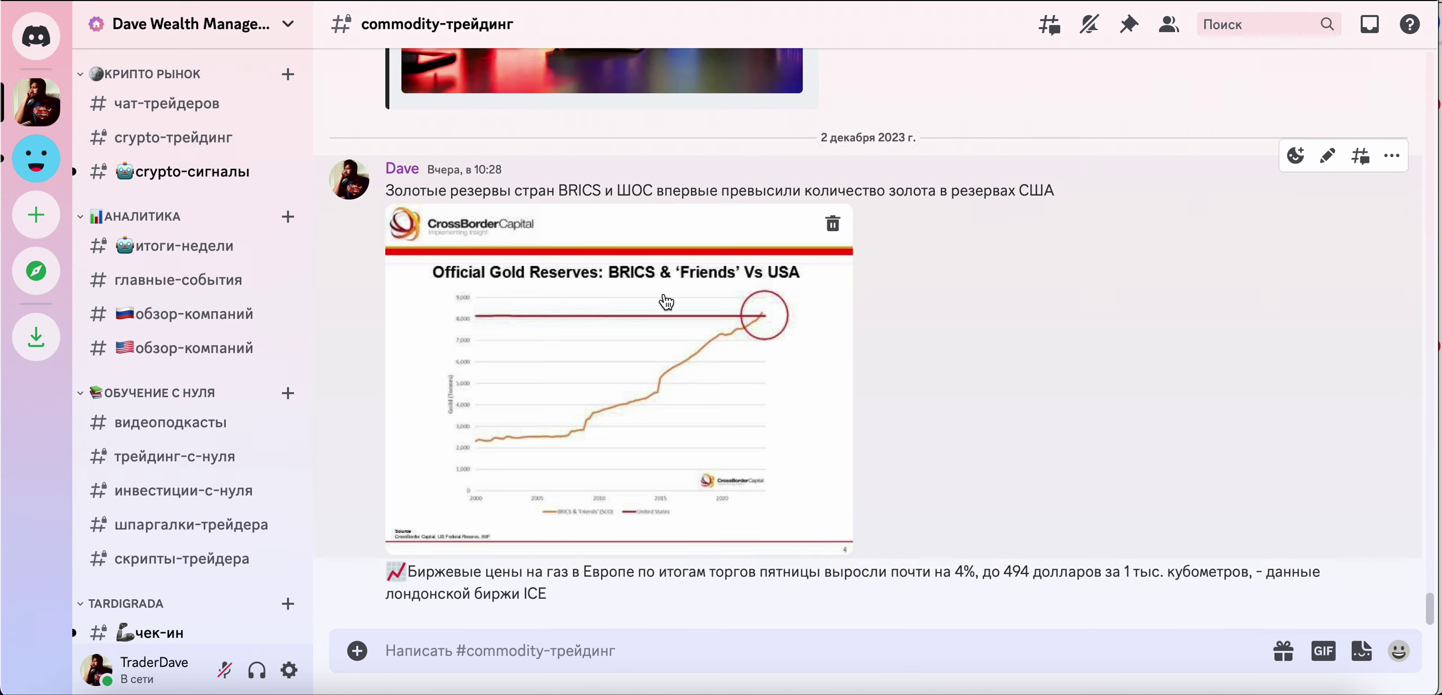
pyautogui.click(605, 692)
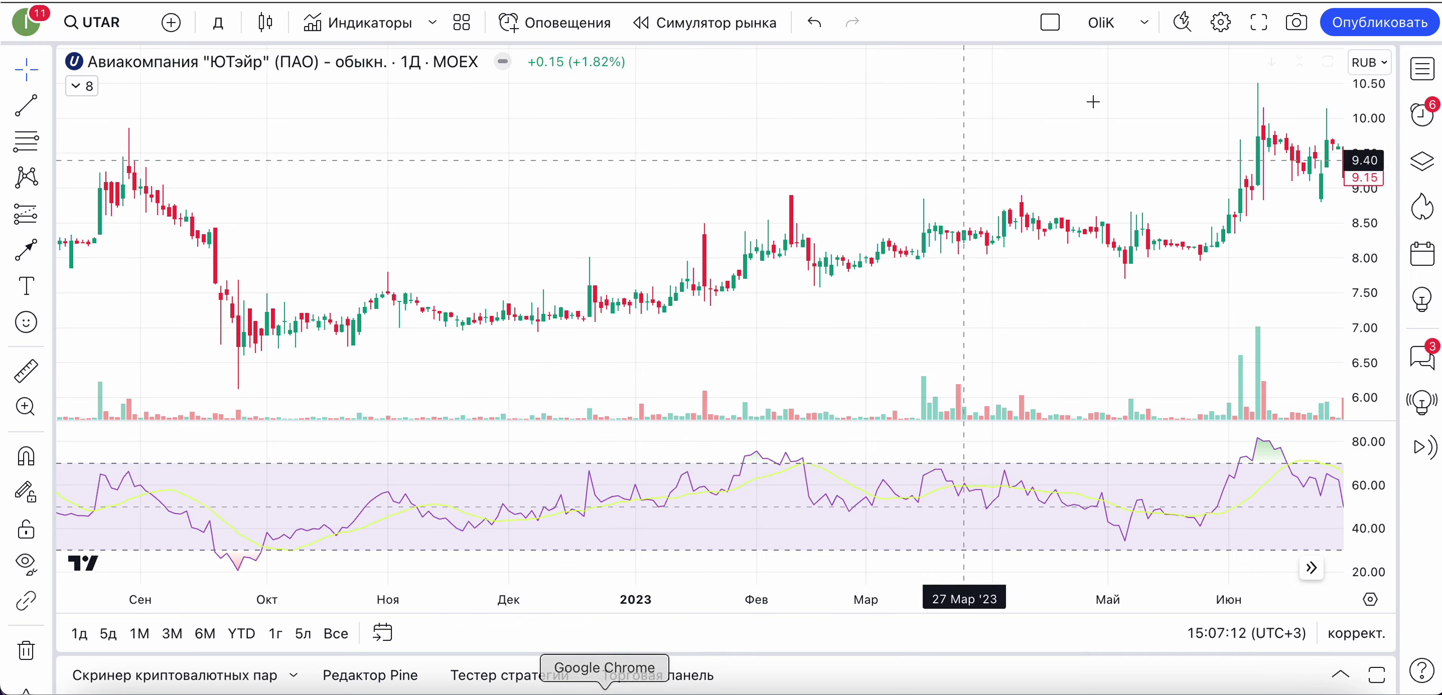
# Open the watchlist and load the USDRUB daily chart, showing the latest candles with the marked price zone
pyautogui.click(1420, 69)
pyautogui.scroll(-5, 1062, 416)
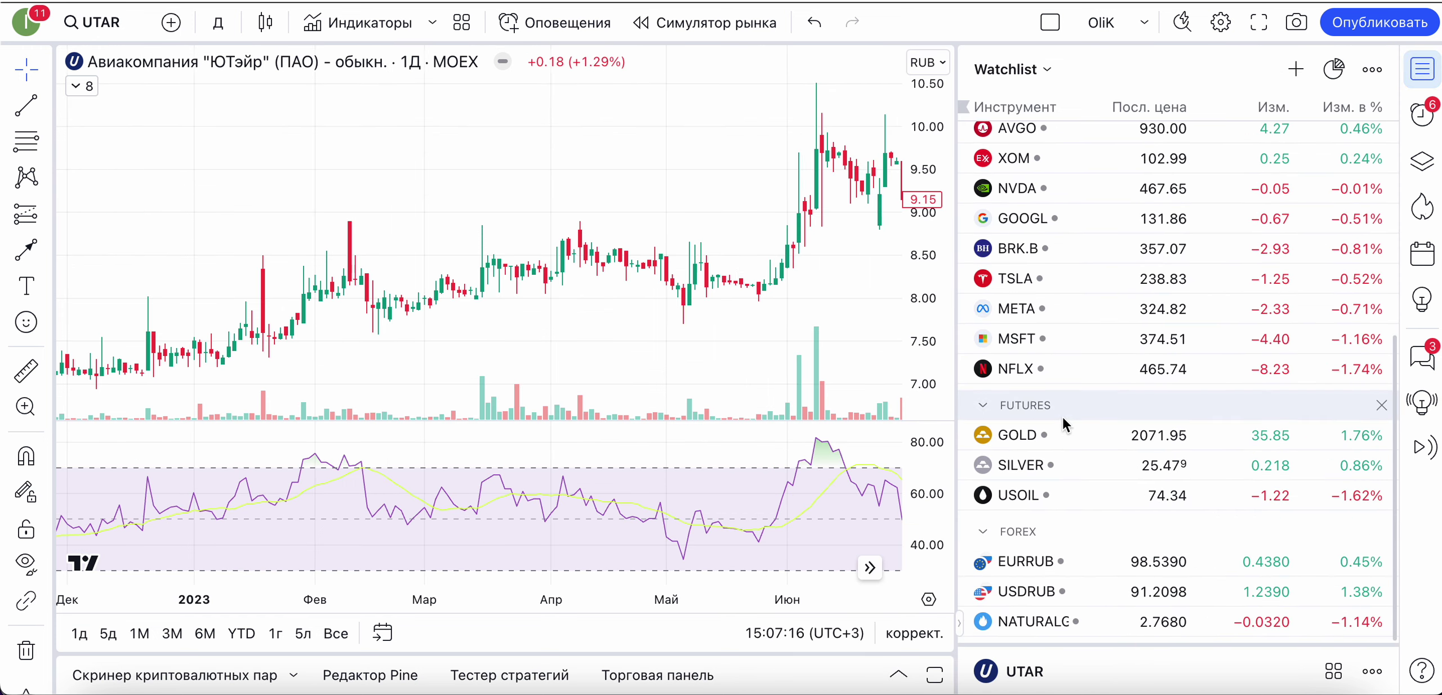
pyautogui.click(1021, 593)
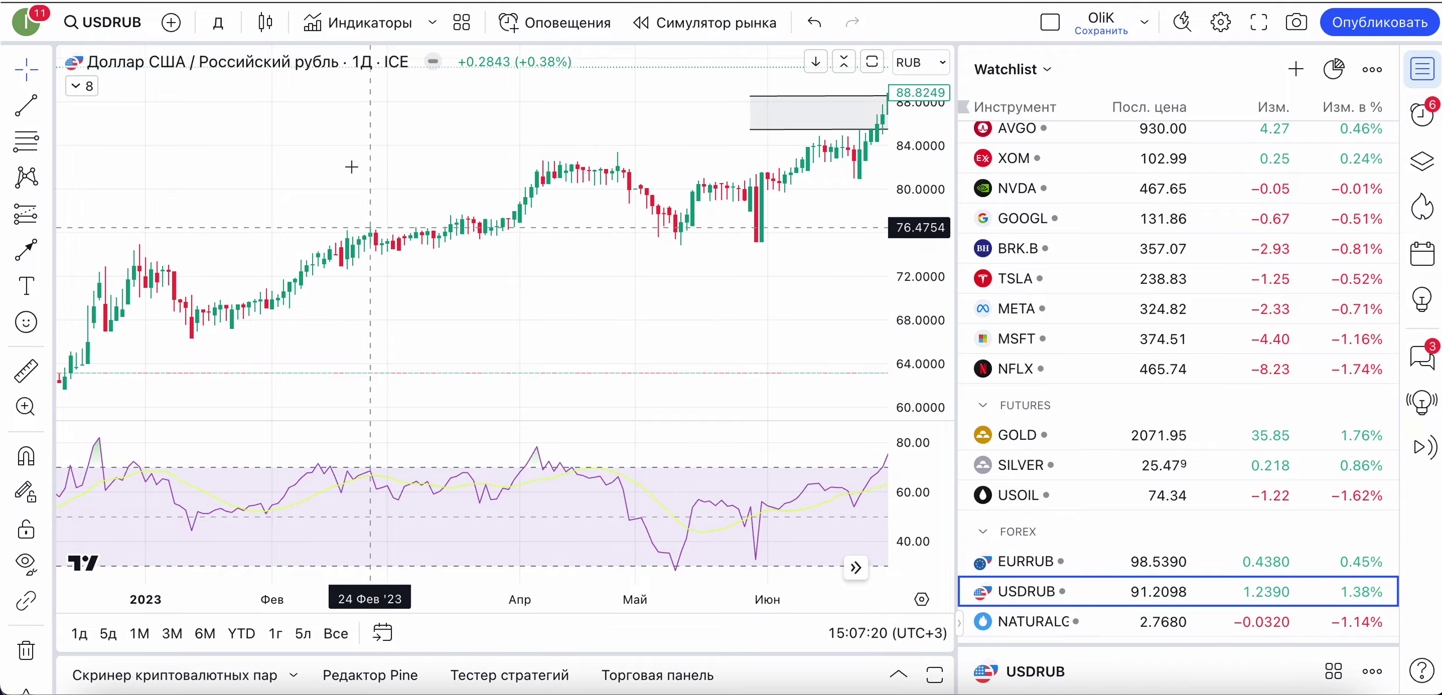
pyautogui.hscroll(15, 351, 166)
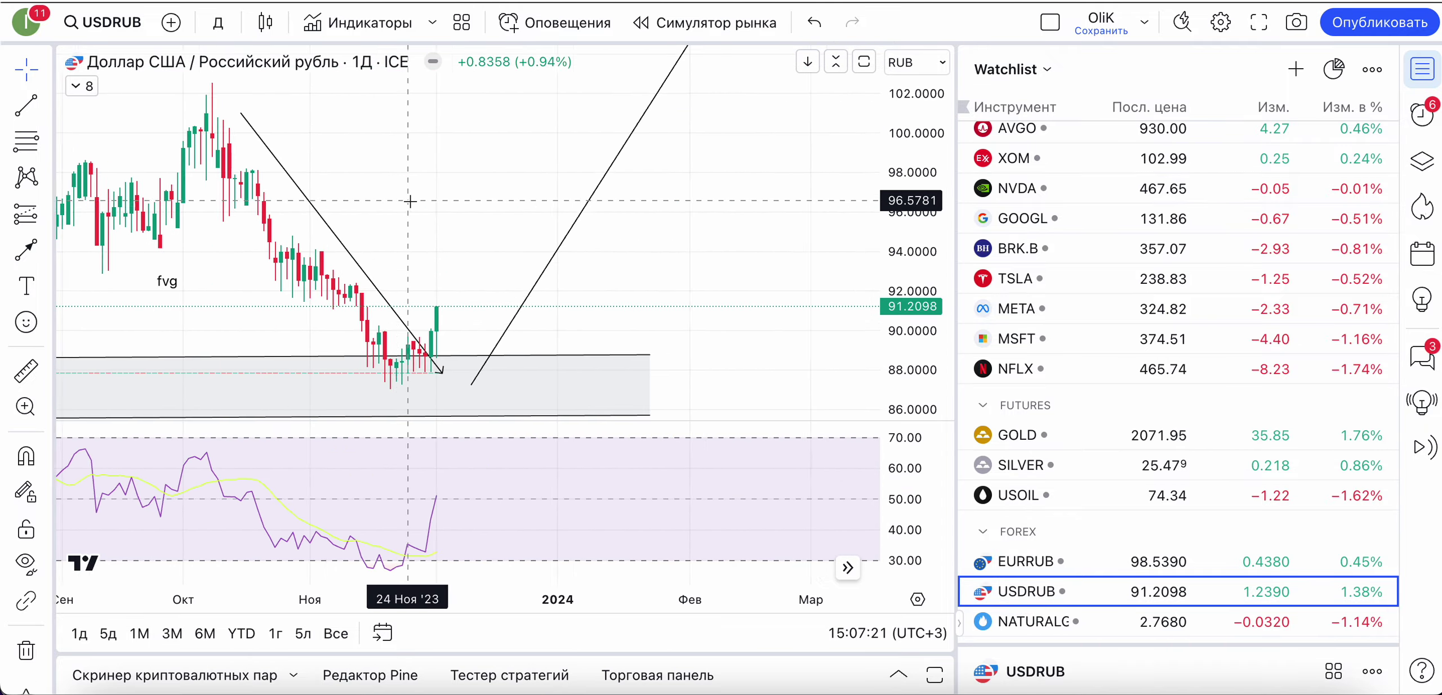
pyautogui.hscroll(-10, 411, 201)
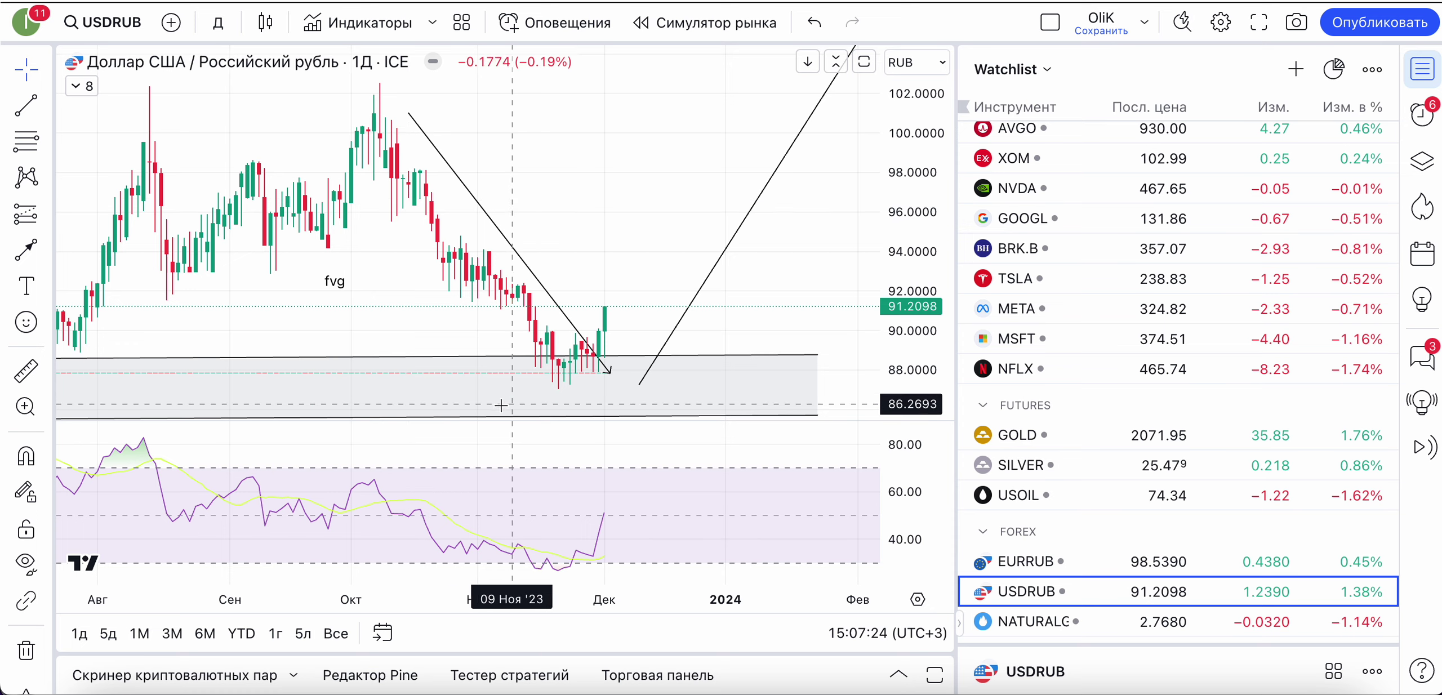
pyautogui.hscroll(-5, 501, 405)
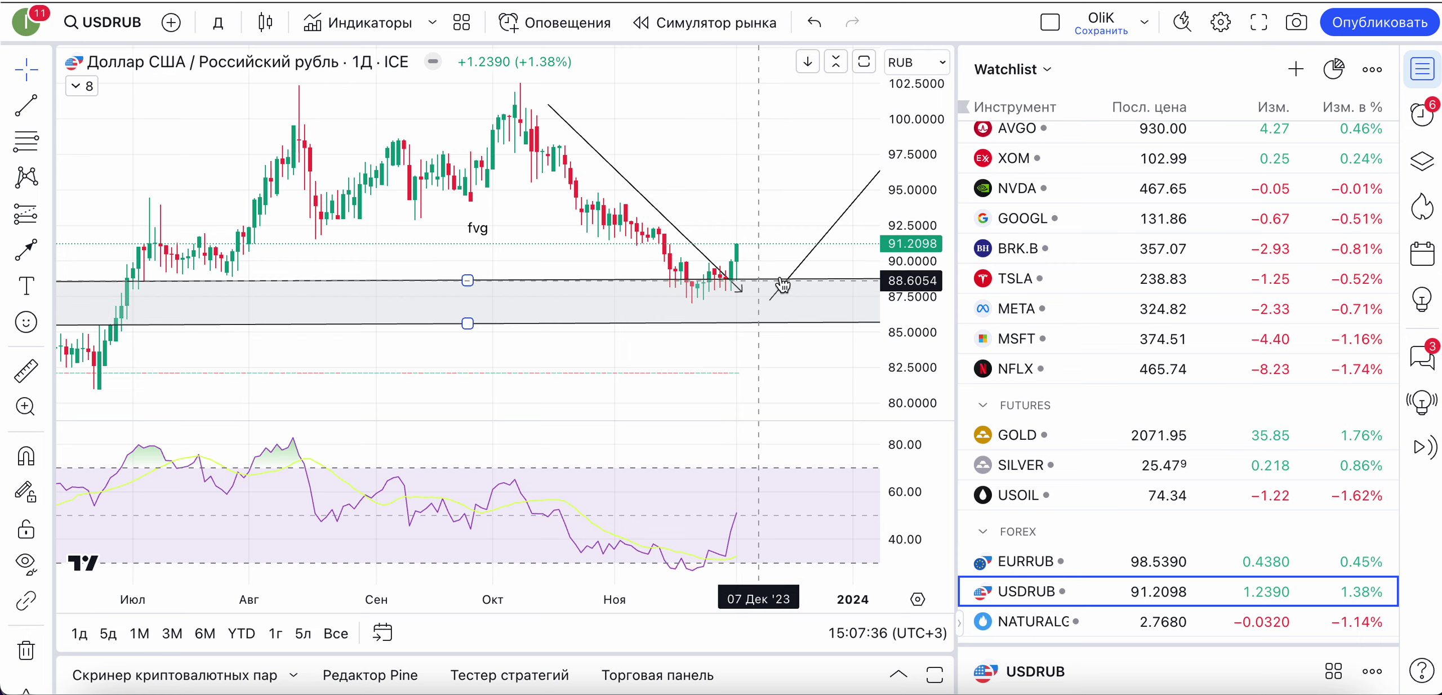
# Measure the USDRUB rise from the 24 November low inside the grey zone up to the latest price, and clear the measurement
pyautogui.click(27, 370)
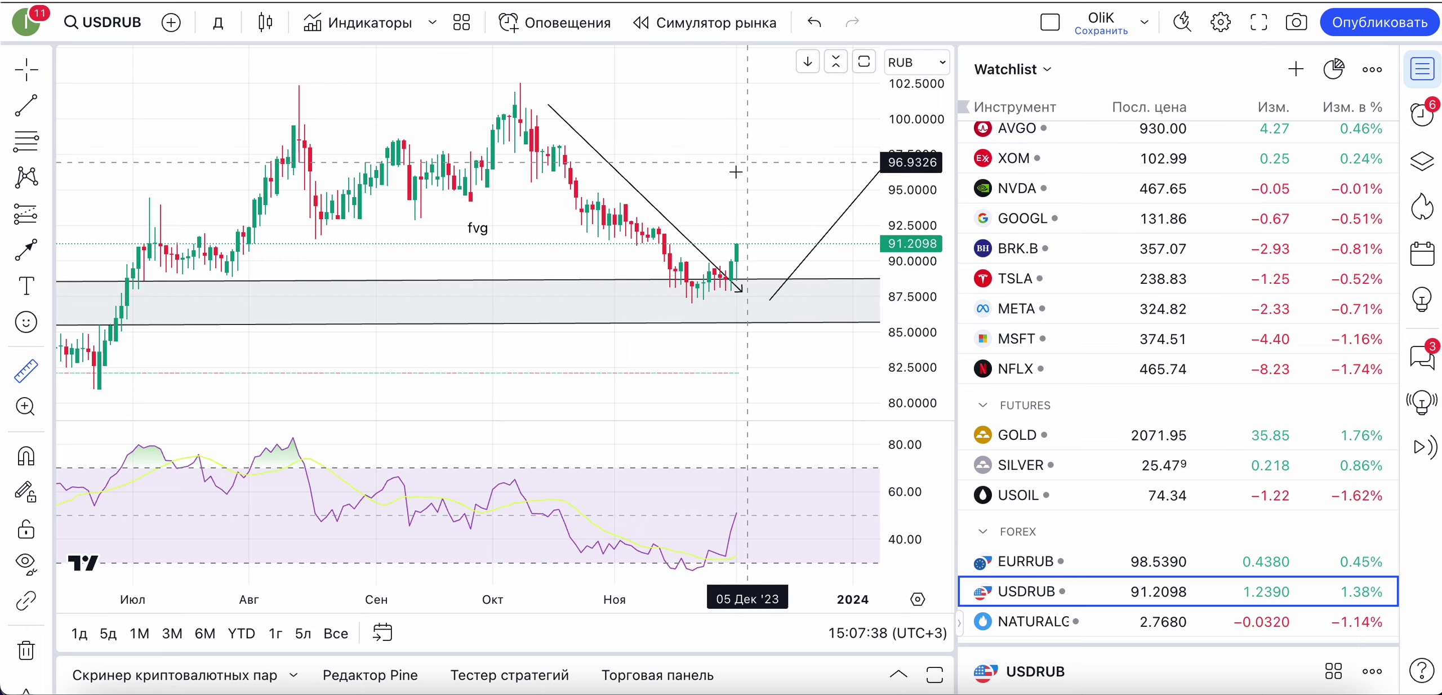
pyautogui.click(709, 294)
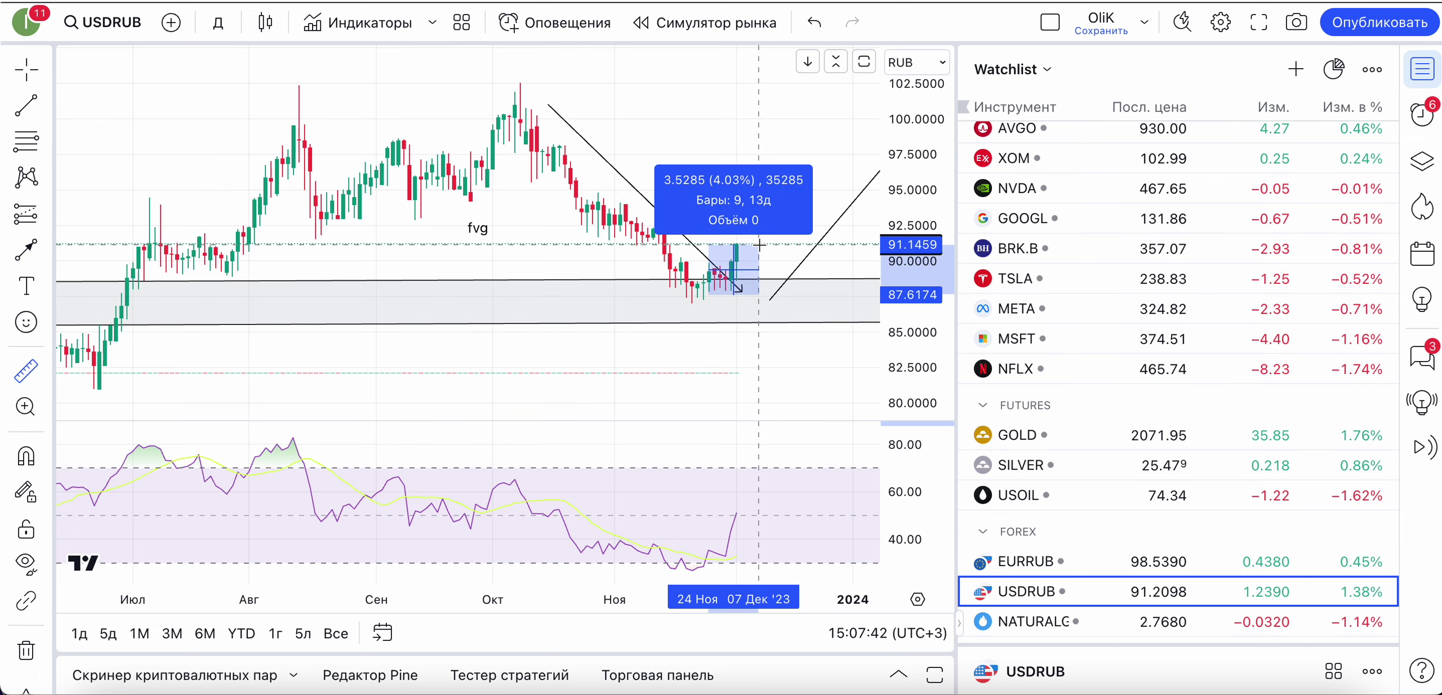
pyautogui.click(760, 246)
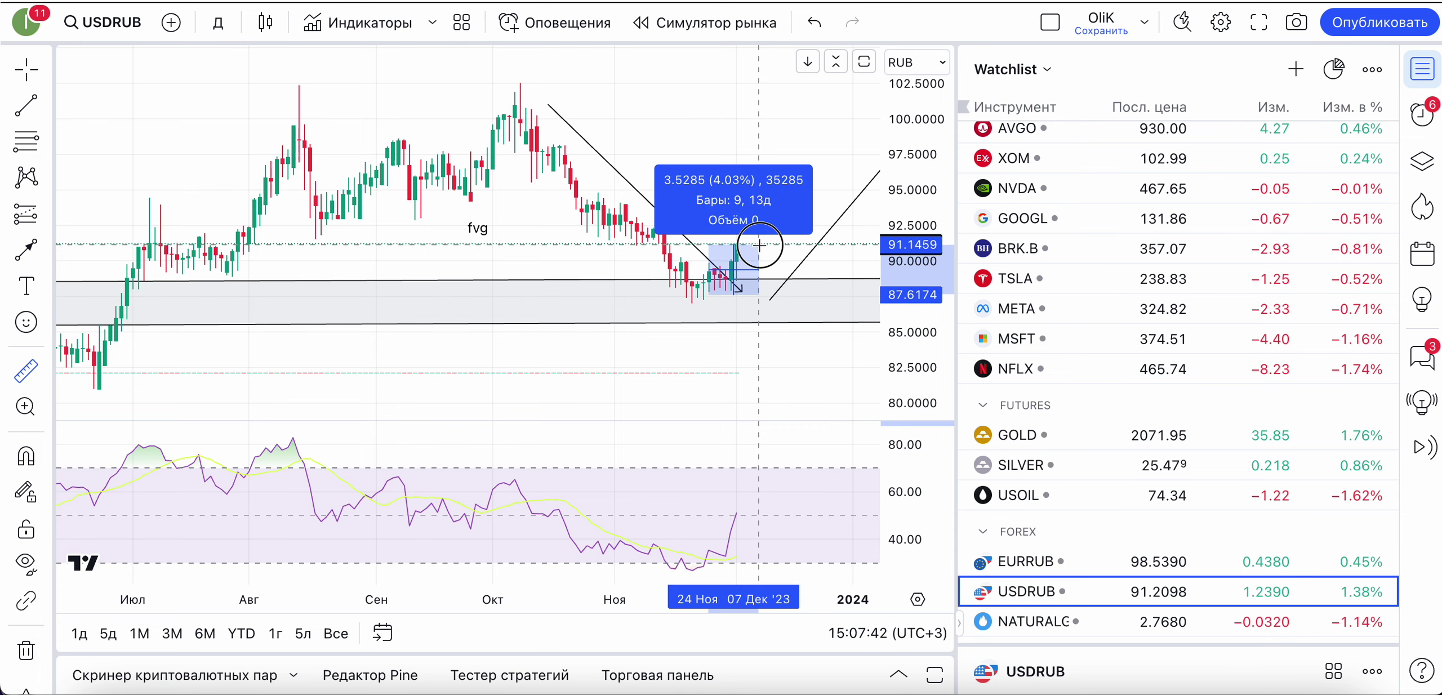
pyautogui.click(704, 117)
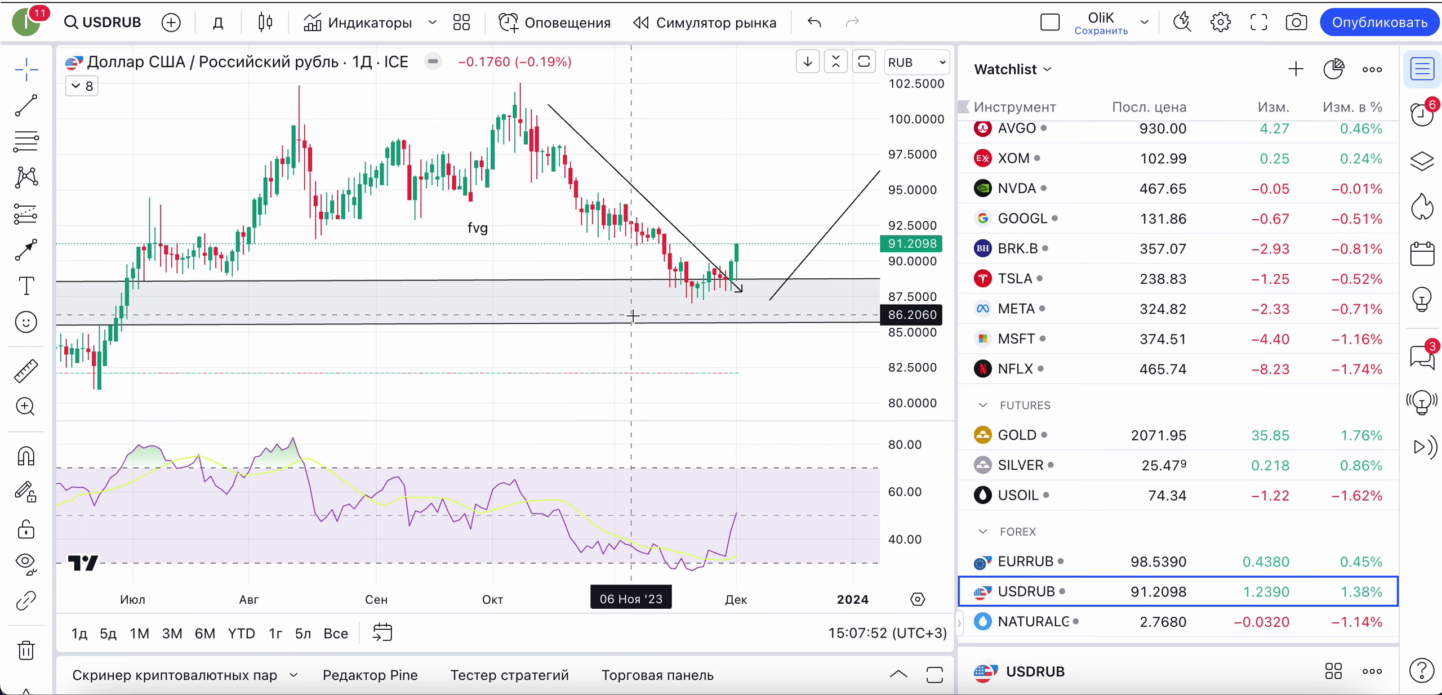
# Switch to the Discord commodity-трейдинг channel and view the enlarged chart from the 28.11.2023 USDRUB post
pyautogui.click(886, 691)
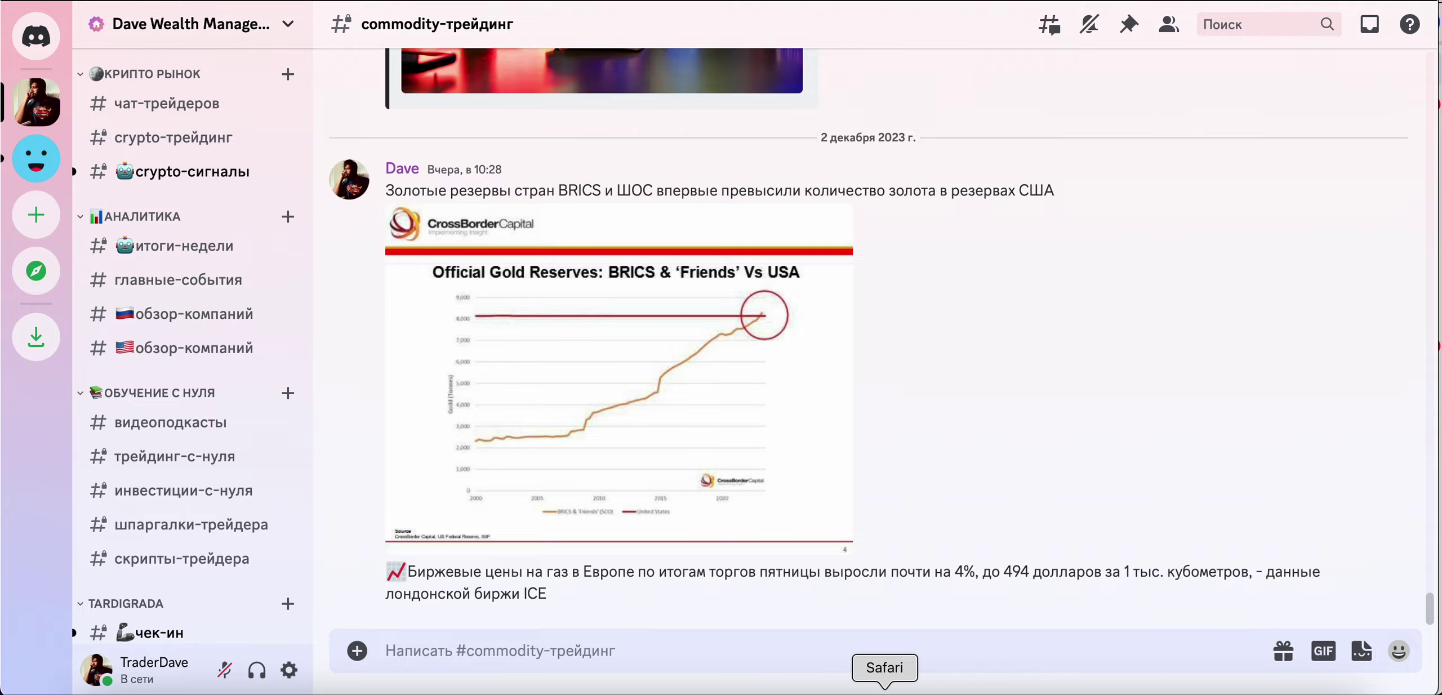
pyautogui.scroll(20, 878, 255)
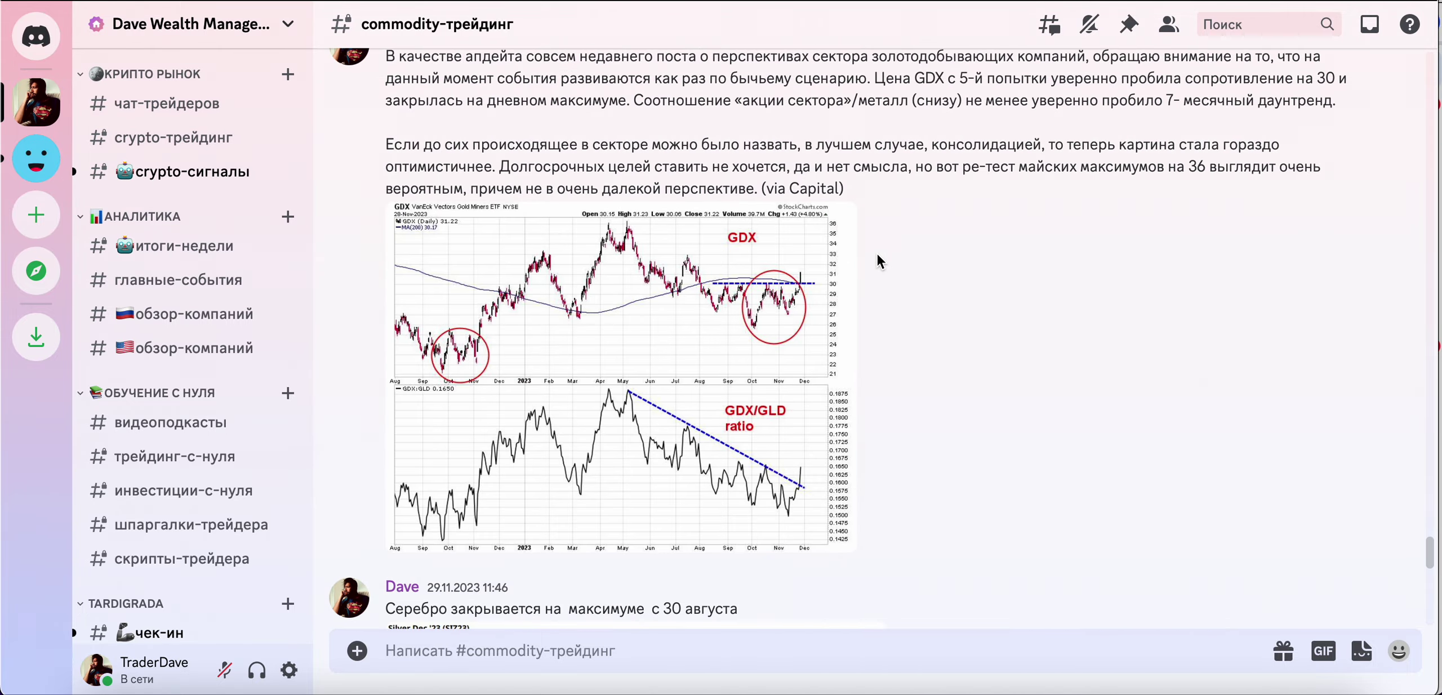
pyautogui.scroll(15, 880, 260)
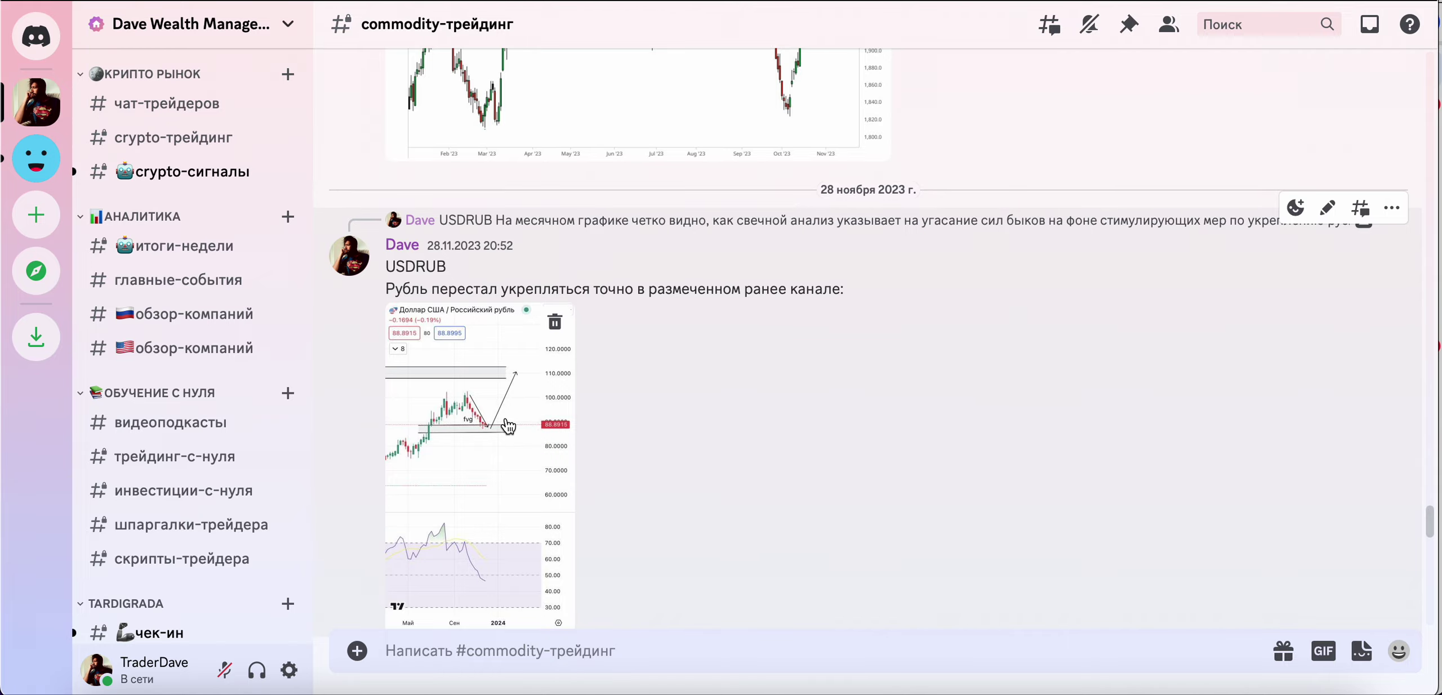
pyautogui.click(509, 427)
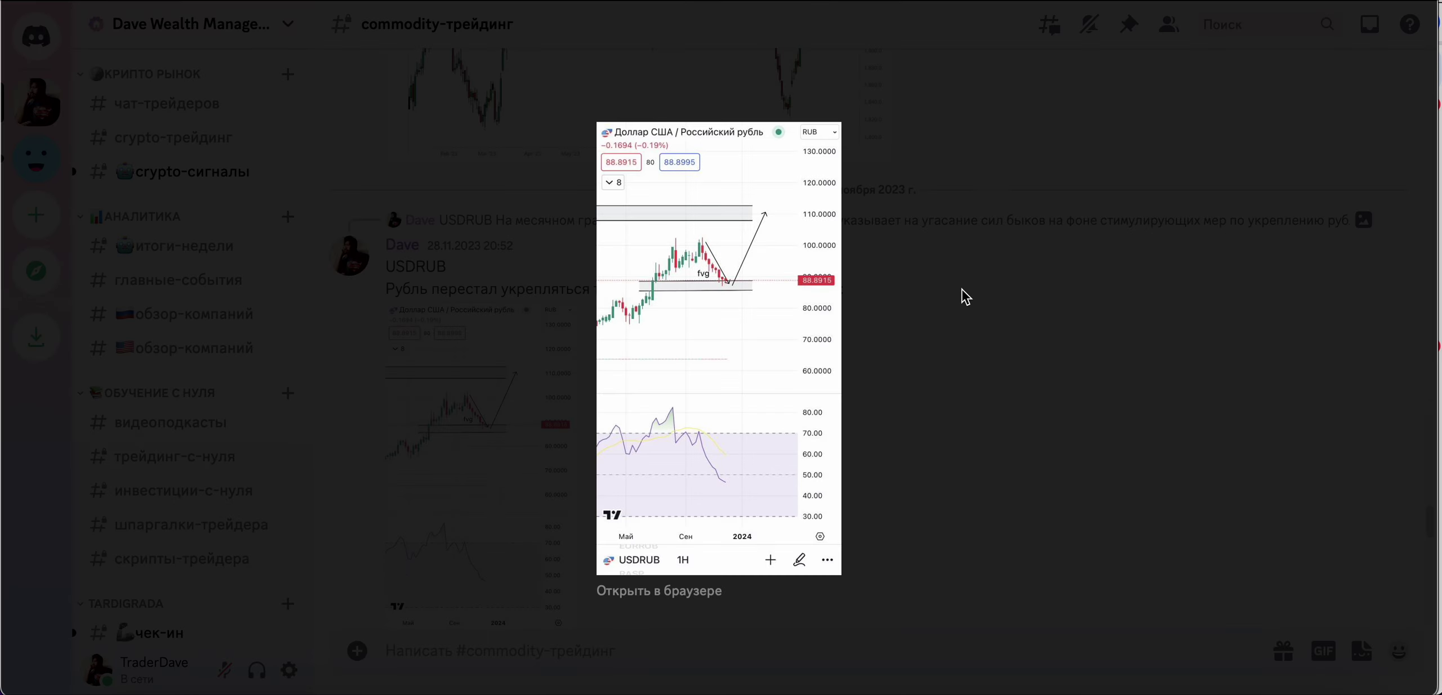
pyautogui.click(960, 297)
# Find the 28 October 2023 USDRUB post and examine its enlarged weekly chart with the two FVG zones
pyautogui.scroll(10, 631, 236)
pyautogui.scroll(10, 631, 235)
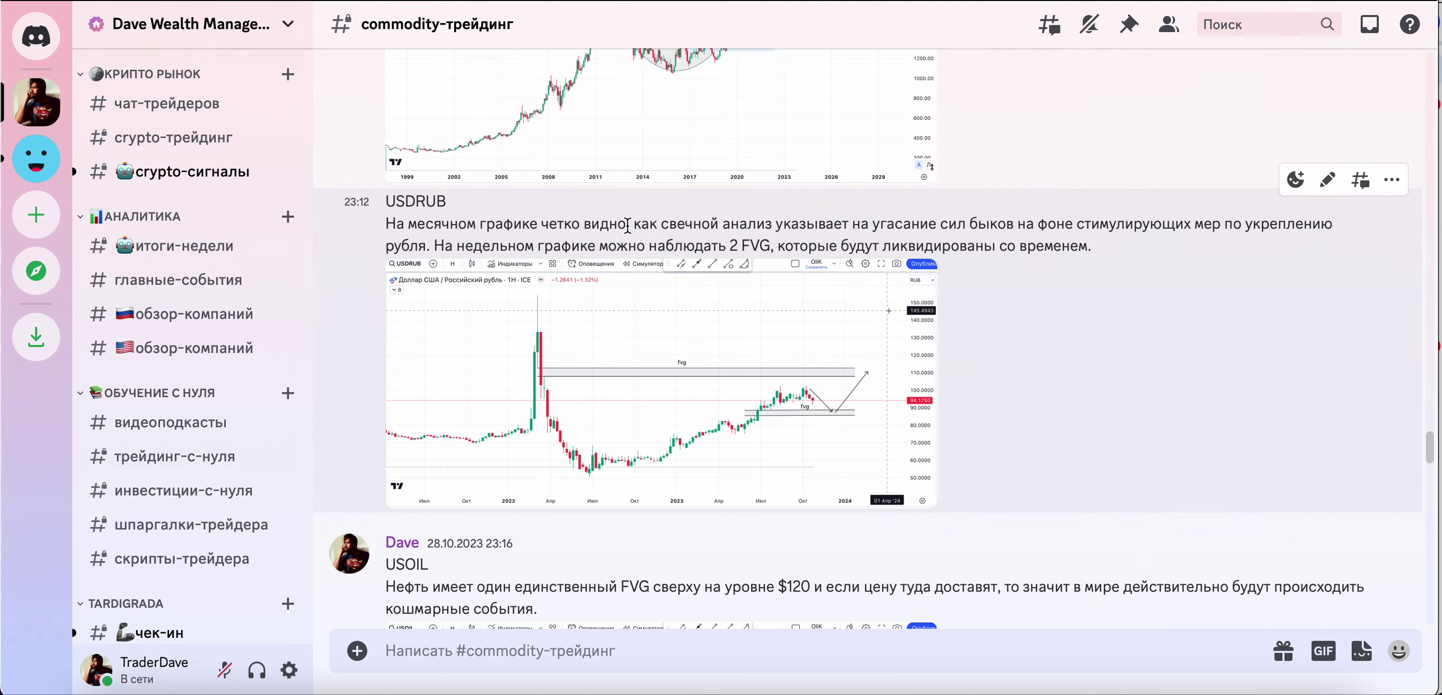
pyautogui.scroll(1, 628, 226)
pyautogui.scroll(8, 637, 281)
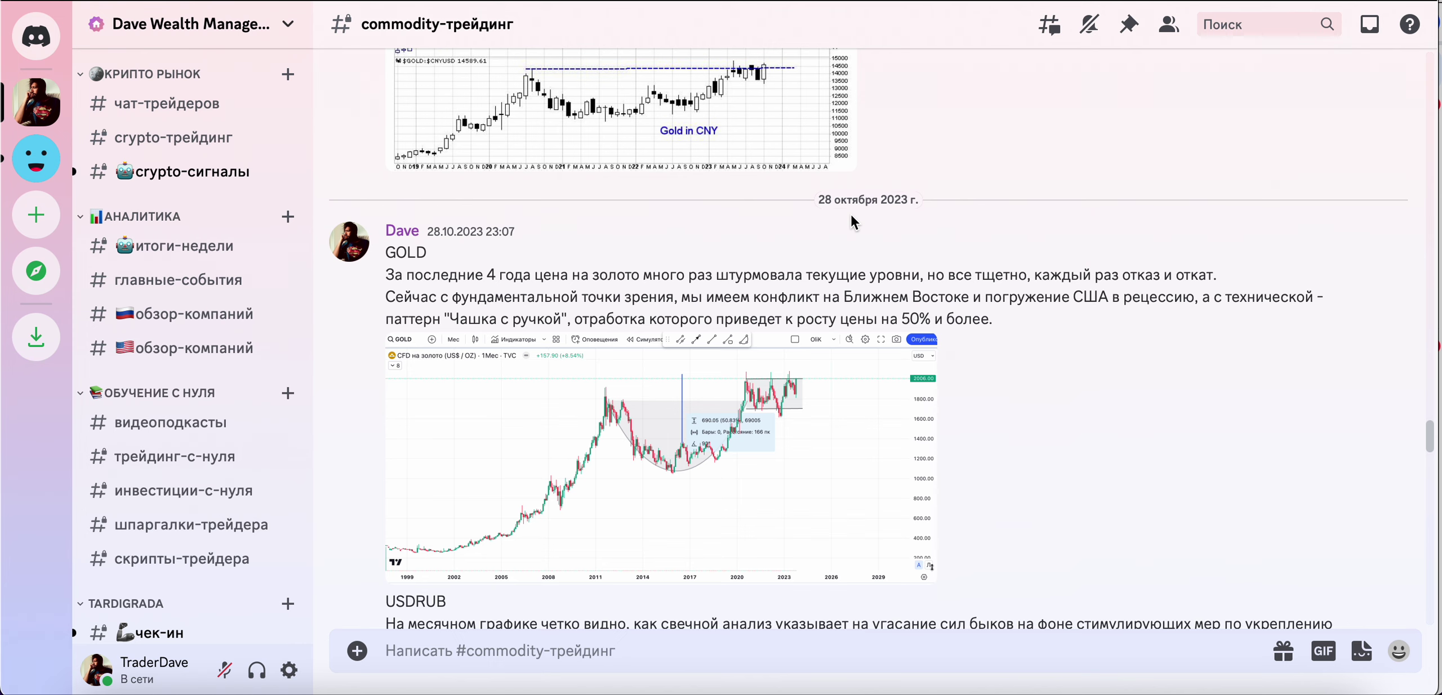
pyautogui.scroll(-9, 851, 215)
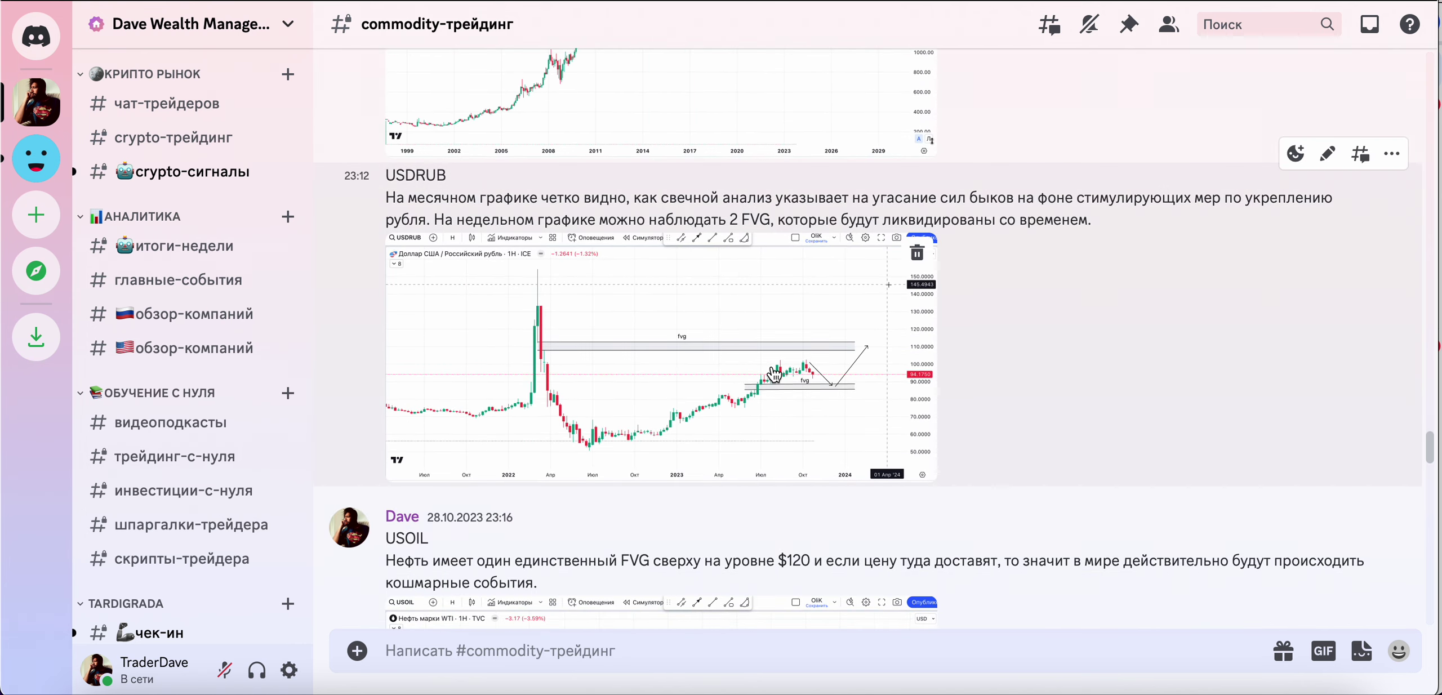
pyautogui.click(775, 374)
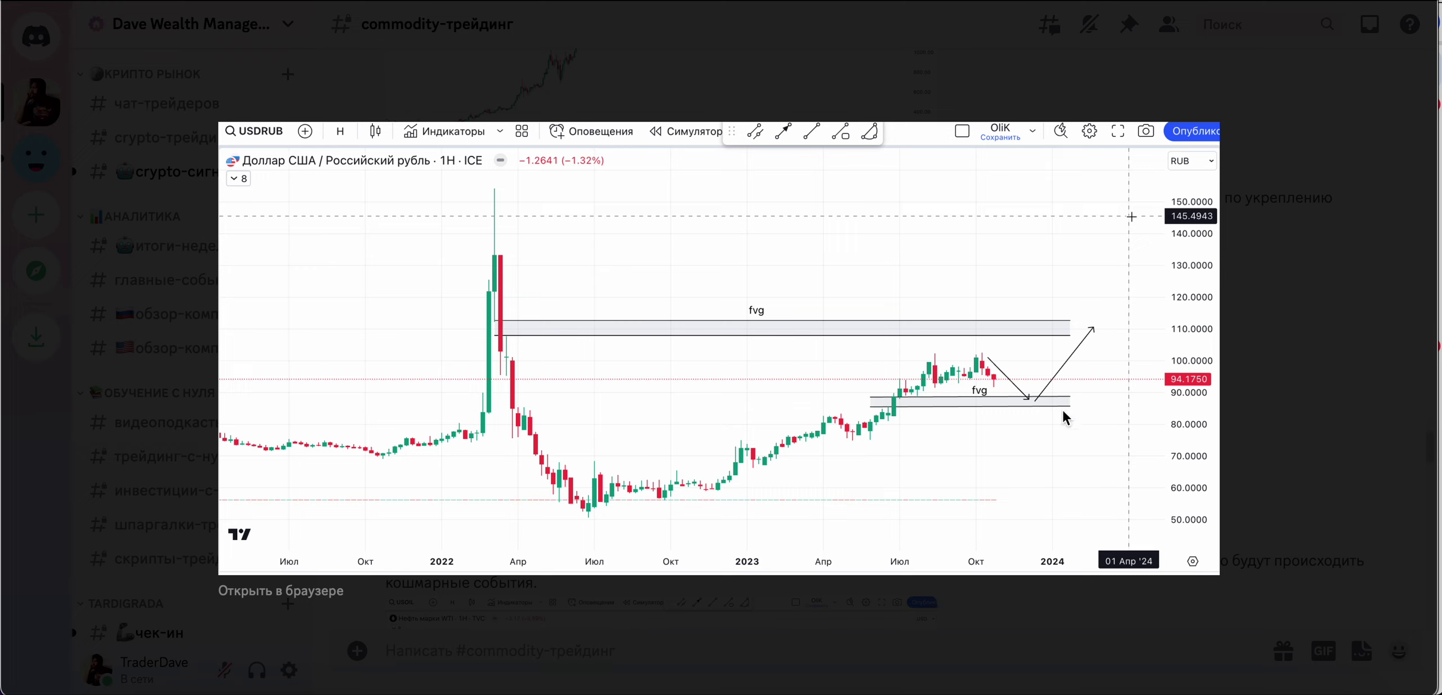
pyautogui.click(1254, 386)
# Return to the newest posts, switch to TradingView in Google Chrome and examine the USDRUB candles around the grey zone
pyautogui.scroll(-20, 840, 444)
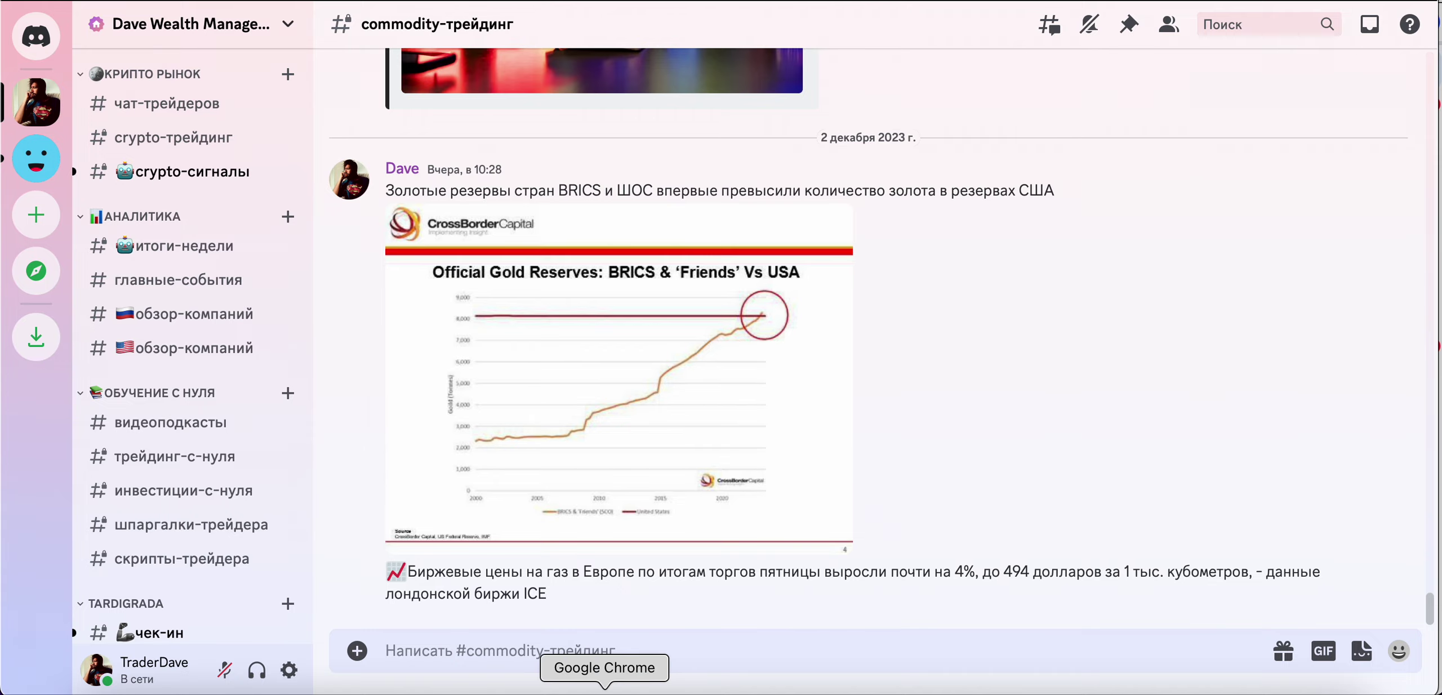
pyautogui.click(605, 689)
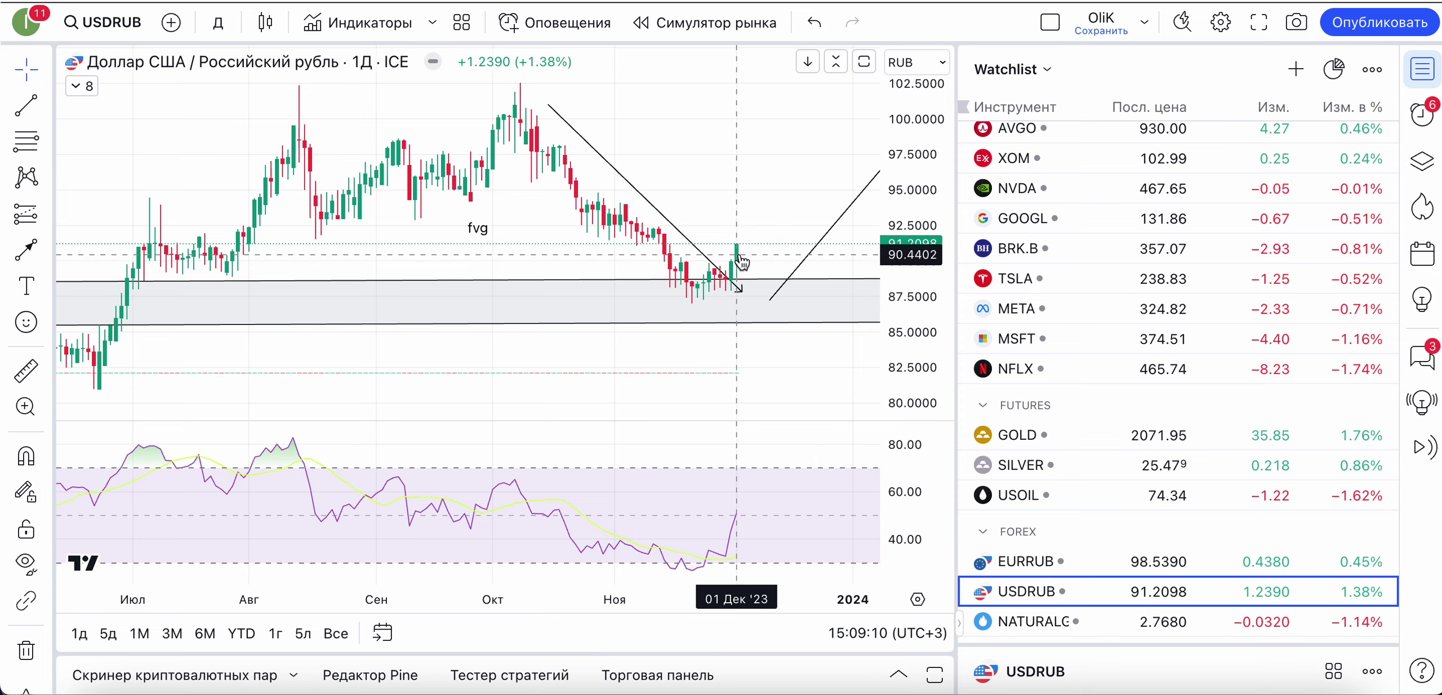
pyautogui.scroll(1, 741, 264)
pyautogui.scroll(5, 741, 263)
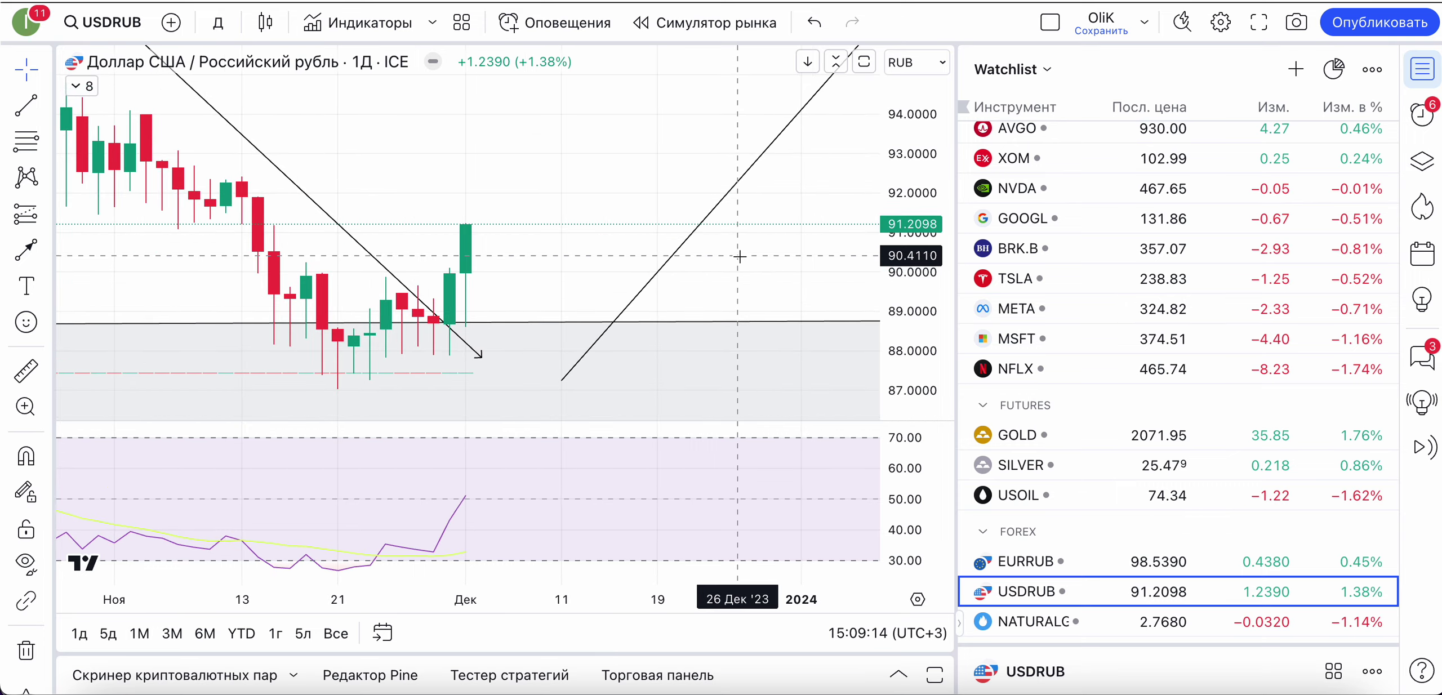
pyautogui.scroll(-2, 740, 257)
pyautogui.scroll(-6, 740, 256)
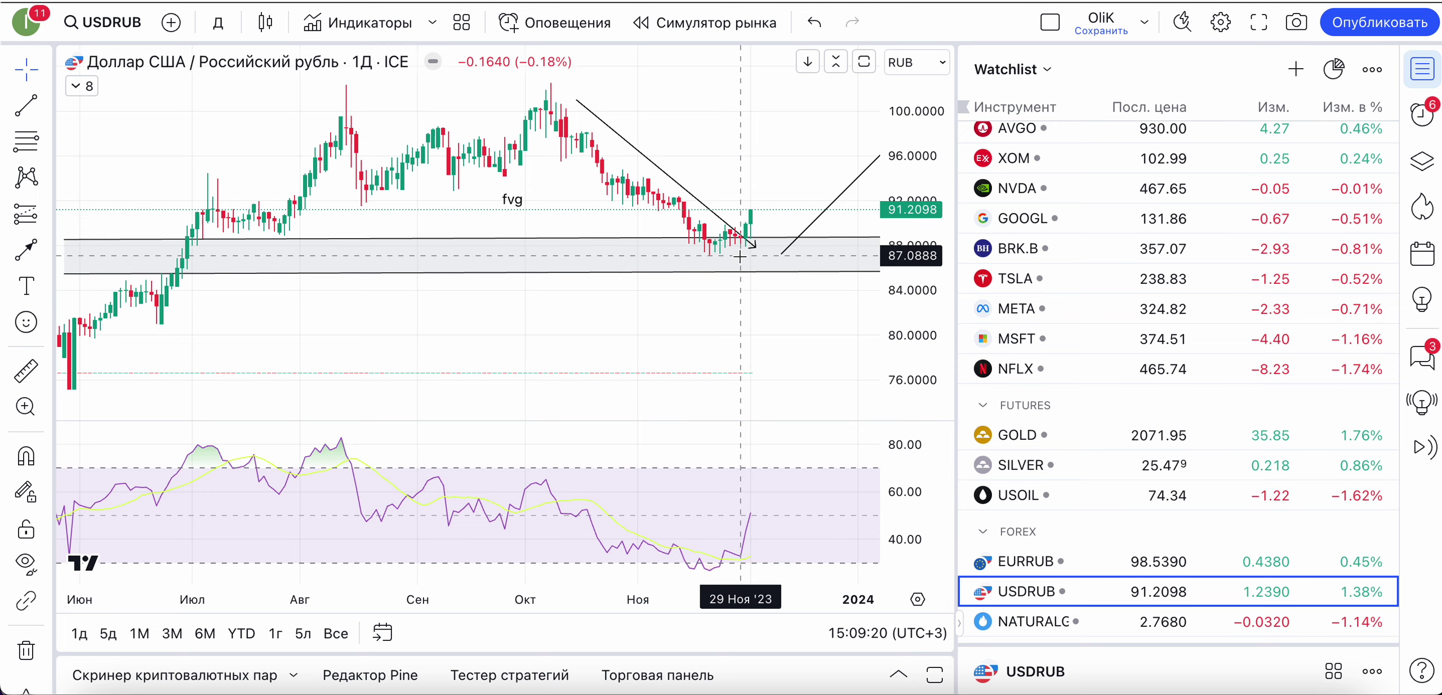
pyautogui.scroll(2, 740, 257)
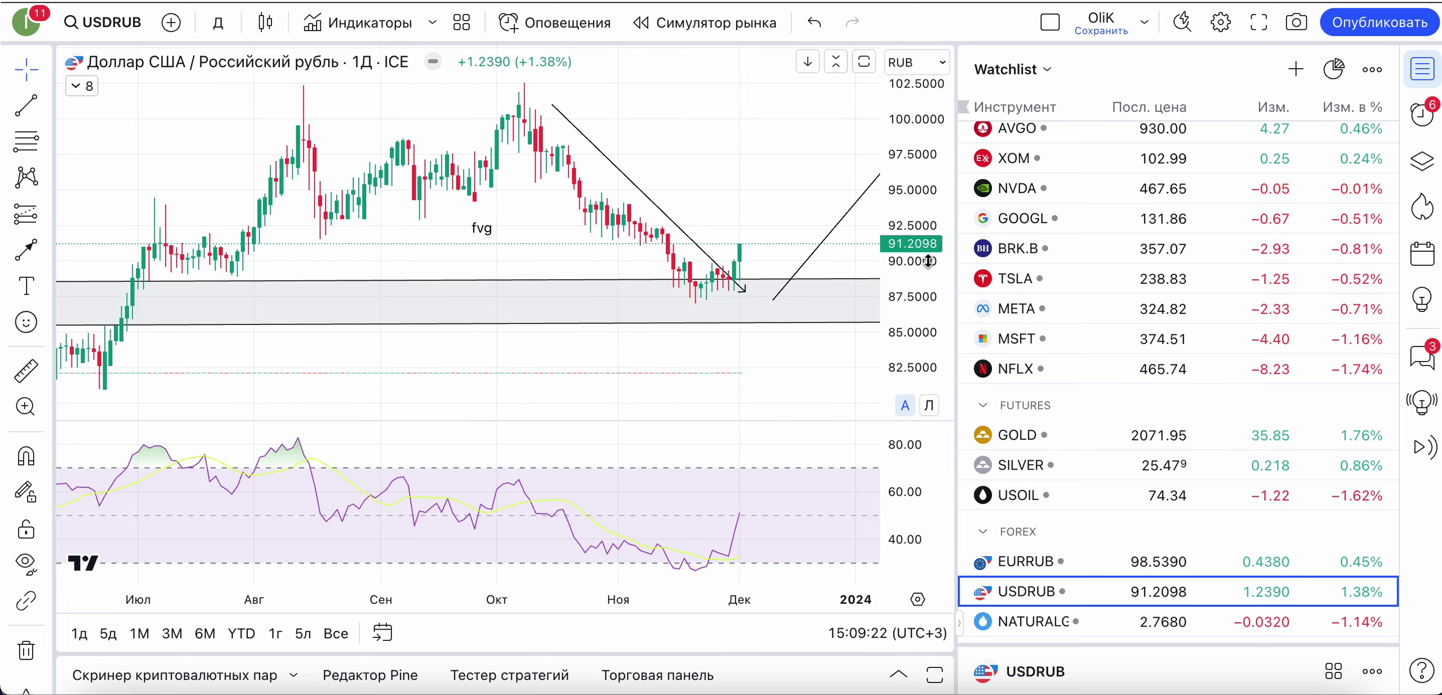
pyautogui.scroll(-2, 753, 326)
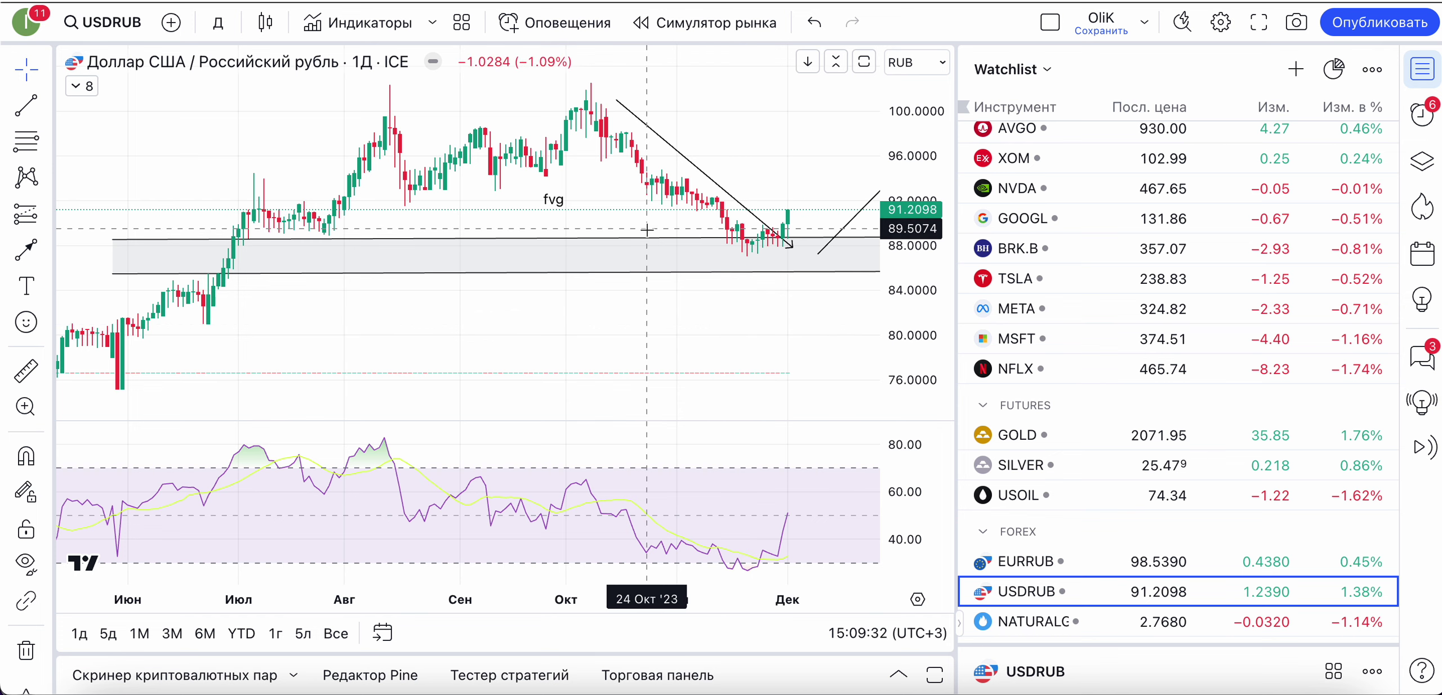
pyautogui.hscroll(3, 622, 247)
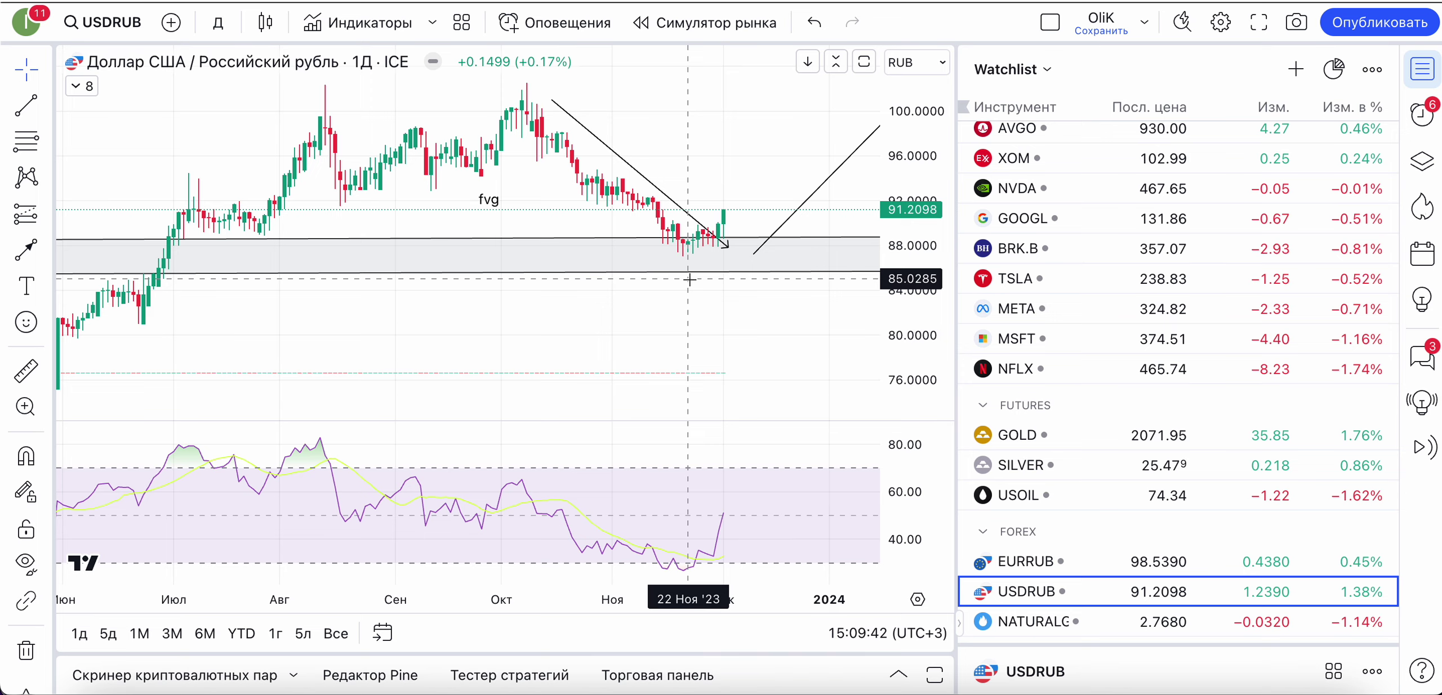
# Examine the EURRUB daily chart with its price zone and projection arrows, and compare it with the USDRUB chart
pyautogui.click(1024, 562)
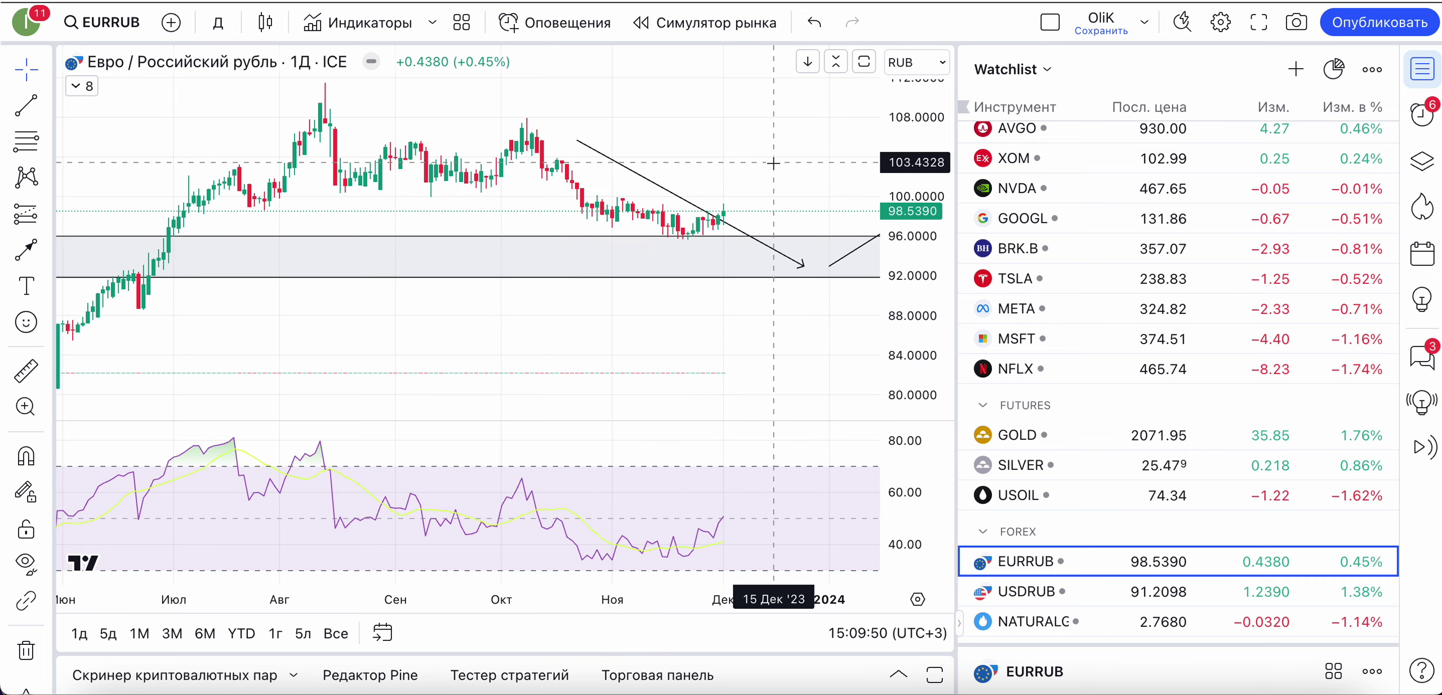
pyautogui.hscroll(5, 773, 163)
pyautogui.hscroll(2, 774, 163)
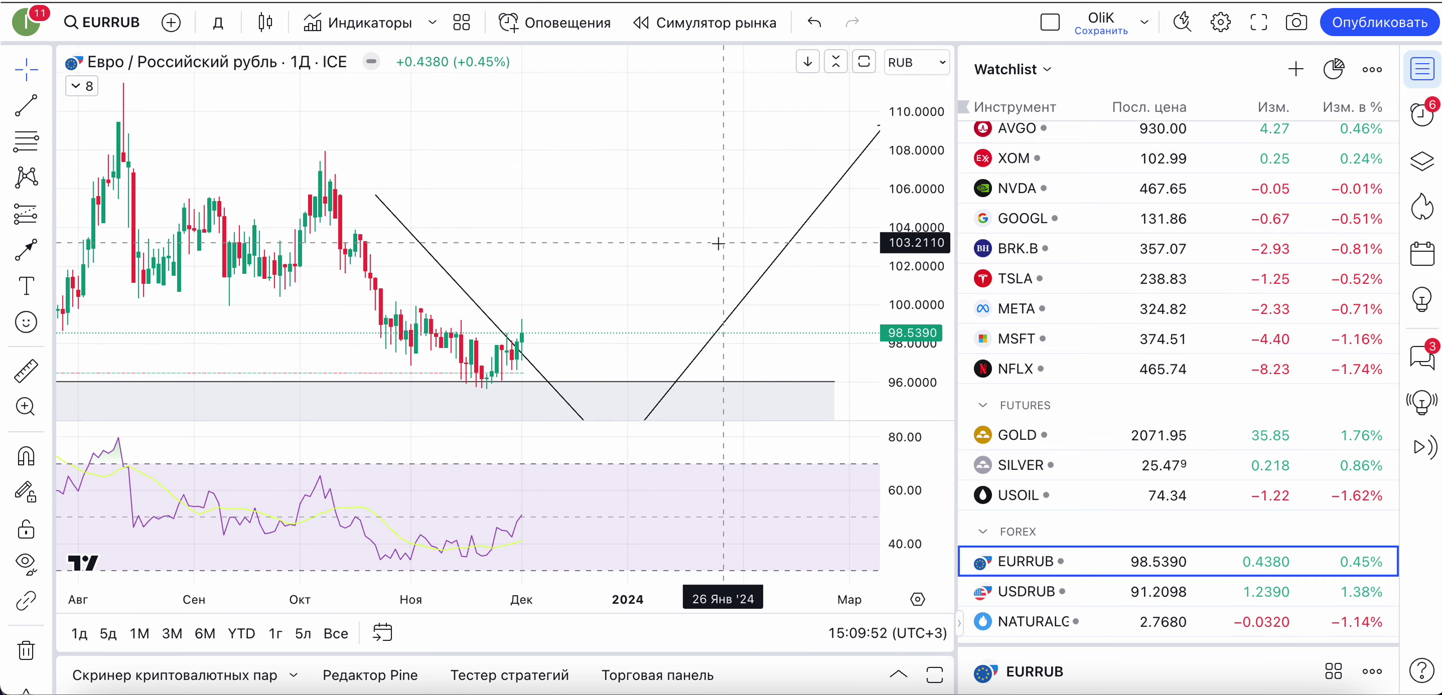
pyautogui.hscroll(2, 660, 235)
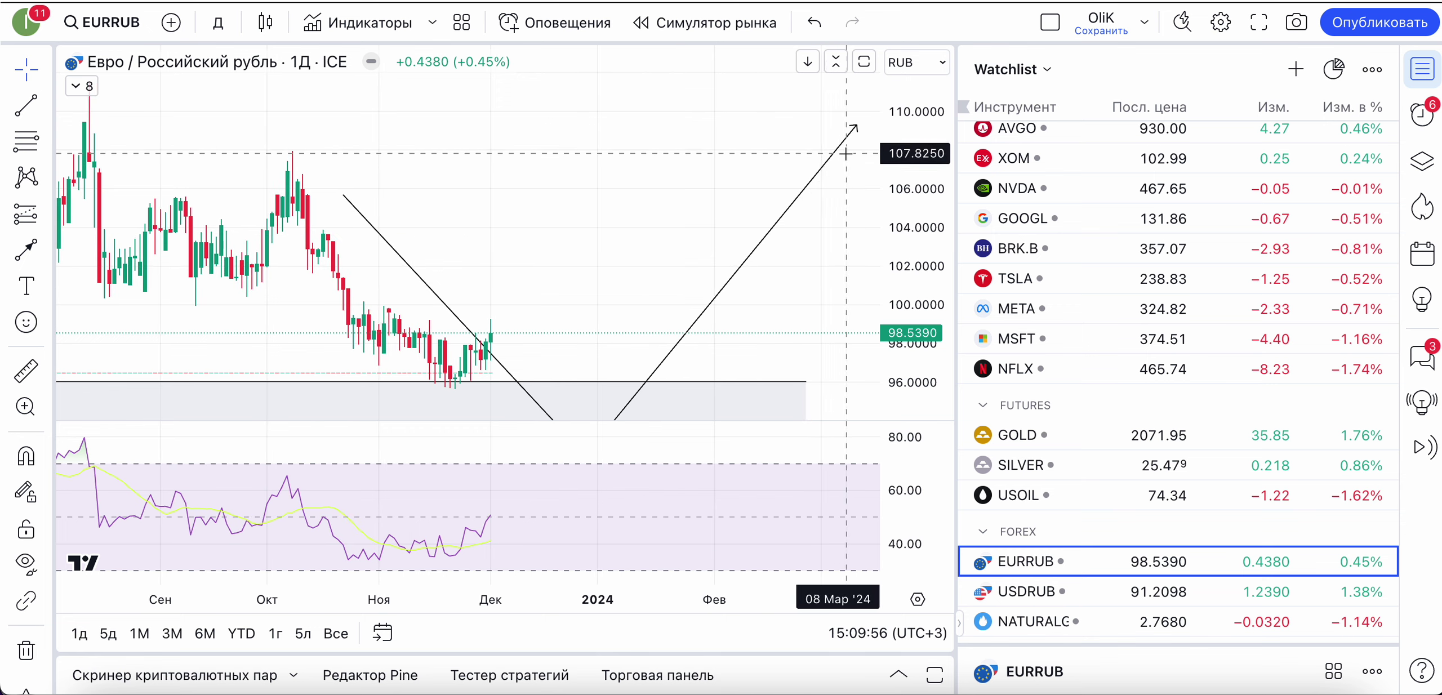
pyautogui.scroll(-5, 736, 172)
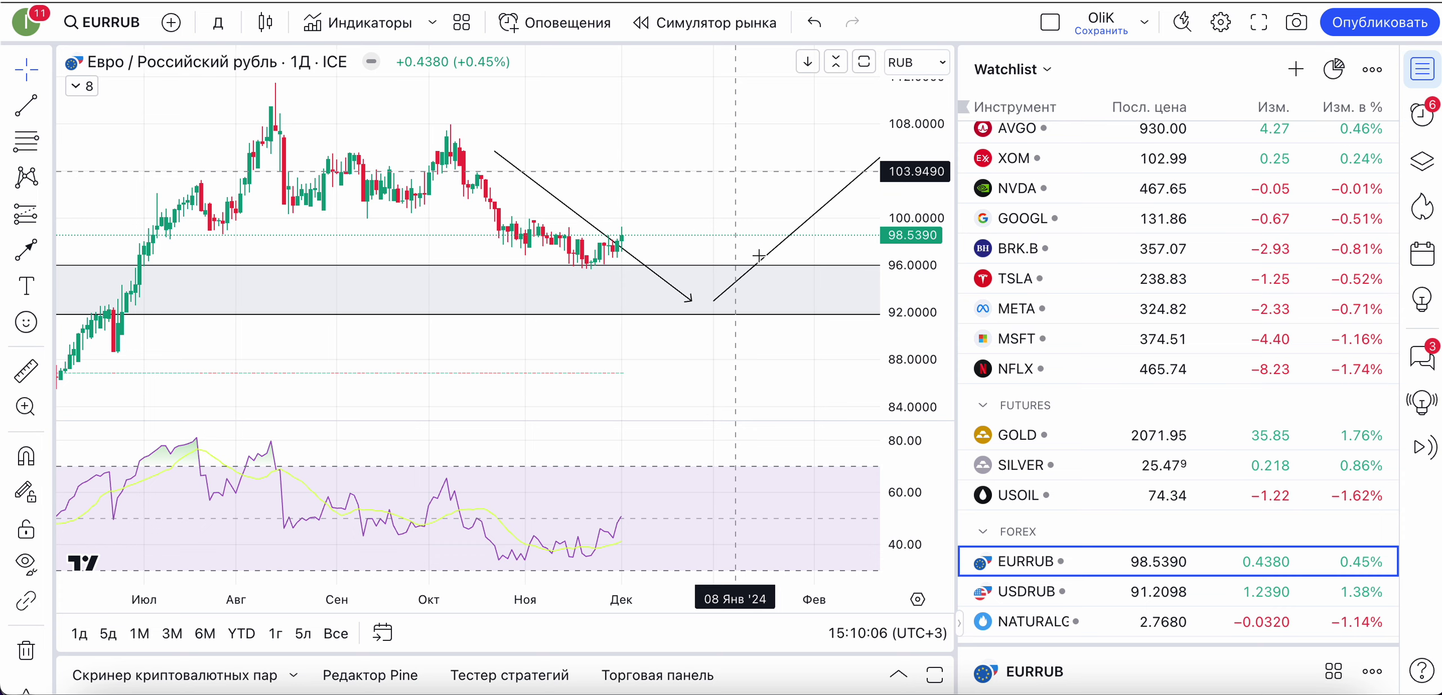
pyautogui.click(1036, 592)
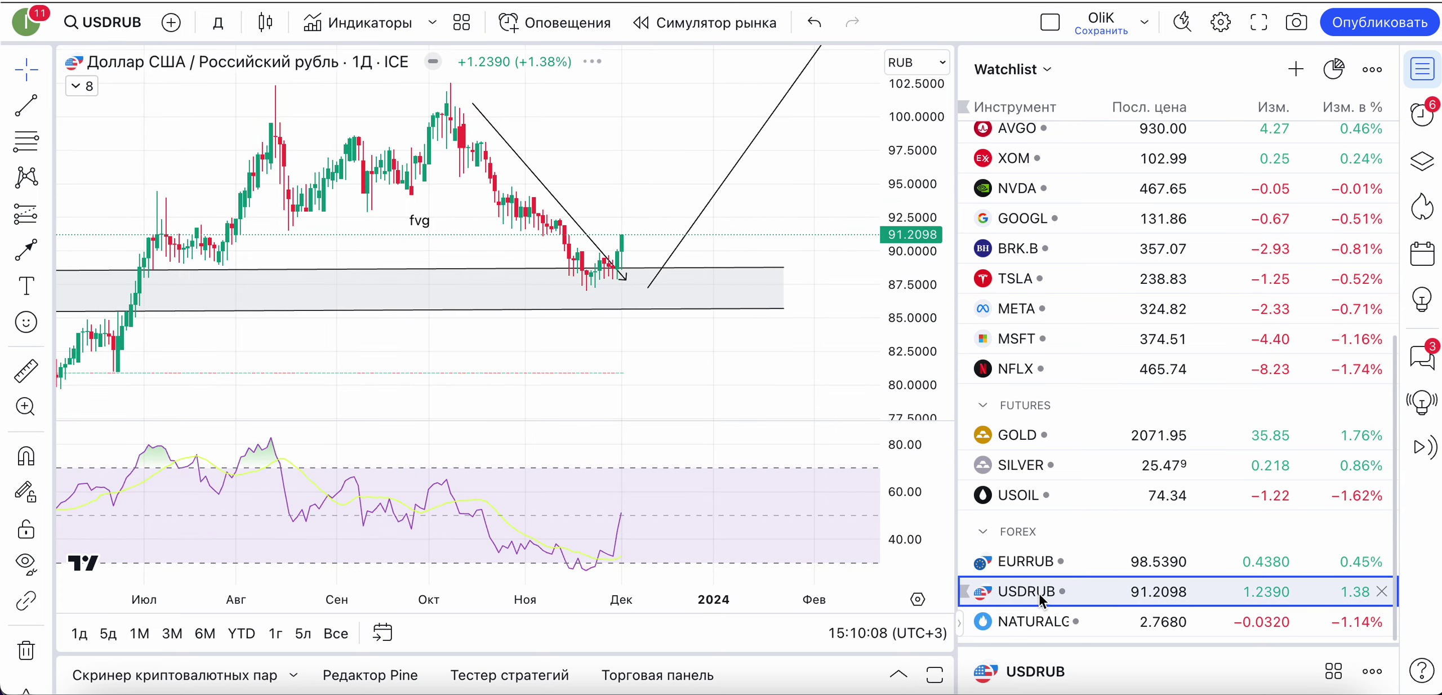
# Open the Natural Gas daily chart and measure the price range starting from the 11 October 2023 peak
pyautogui.click(1036, 617)
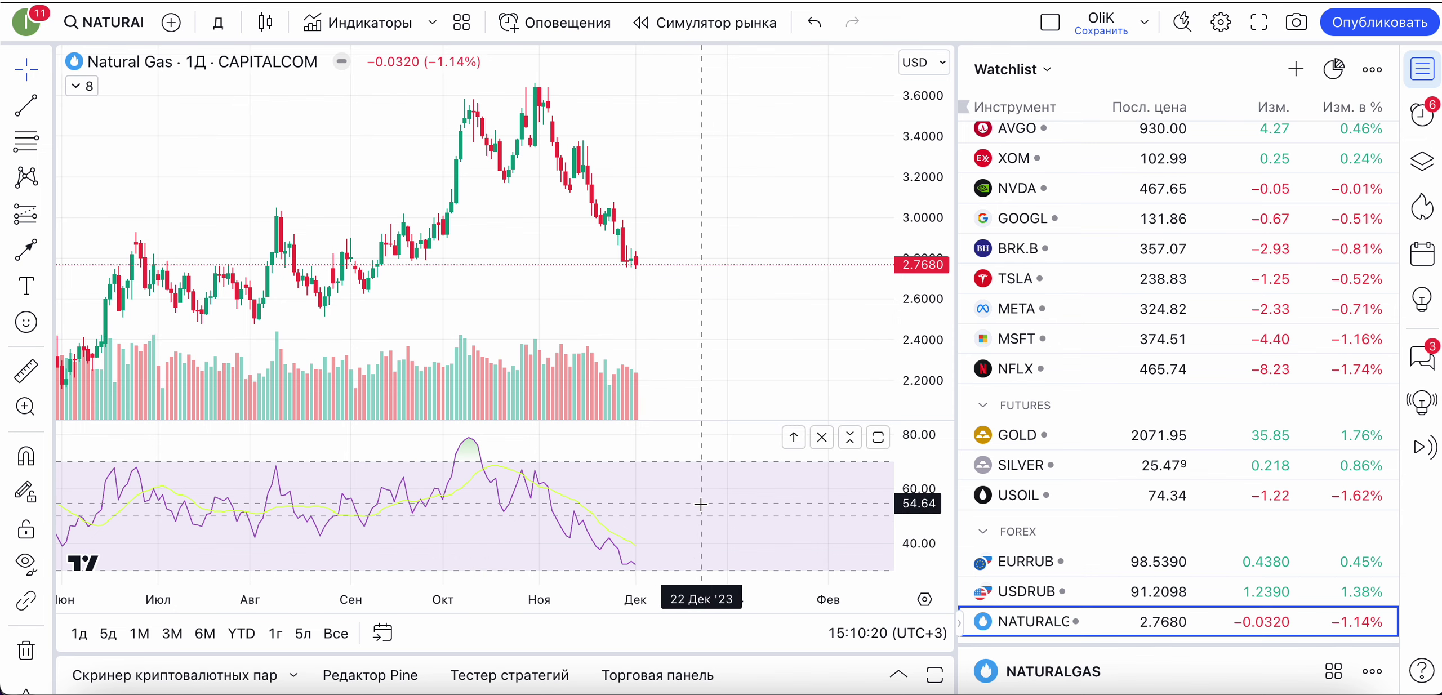
pyautogui.hscroll(-3, 701, 504)
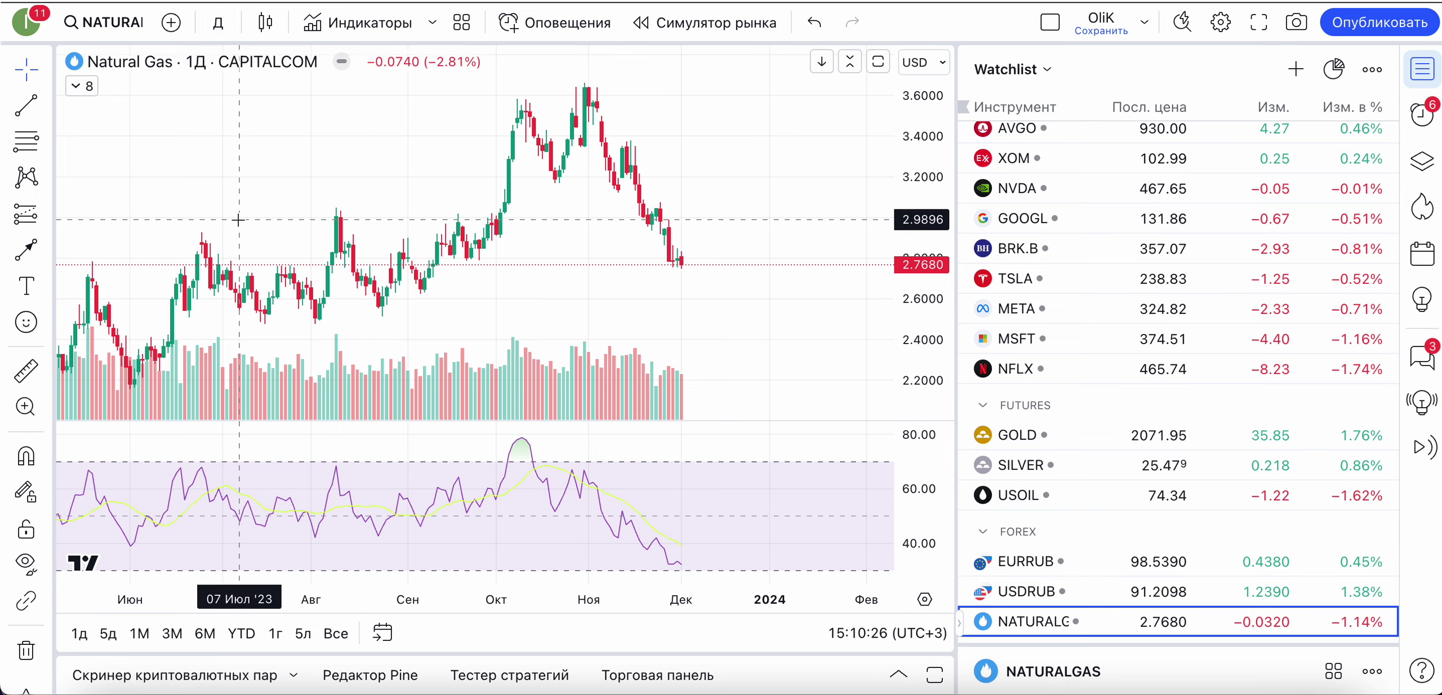
pyautogui.click(25, 370)
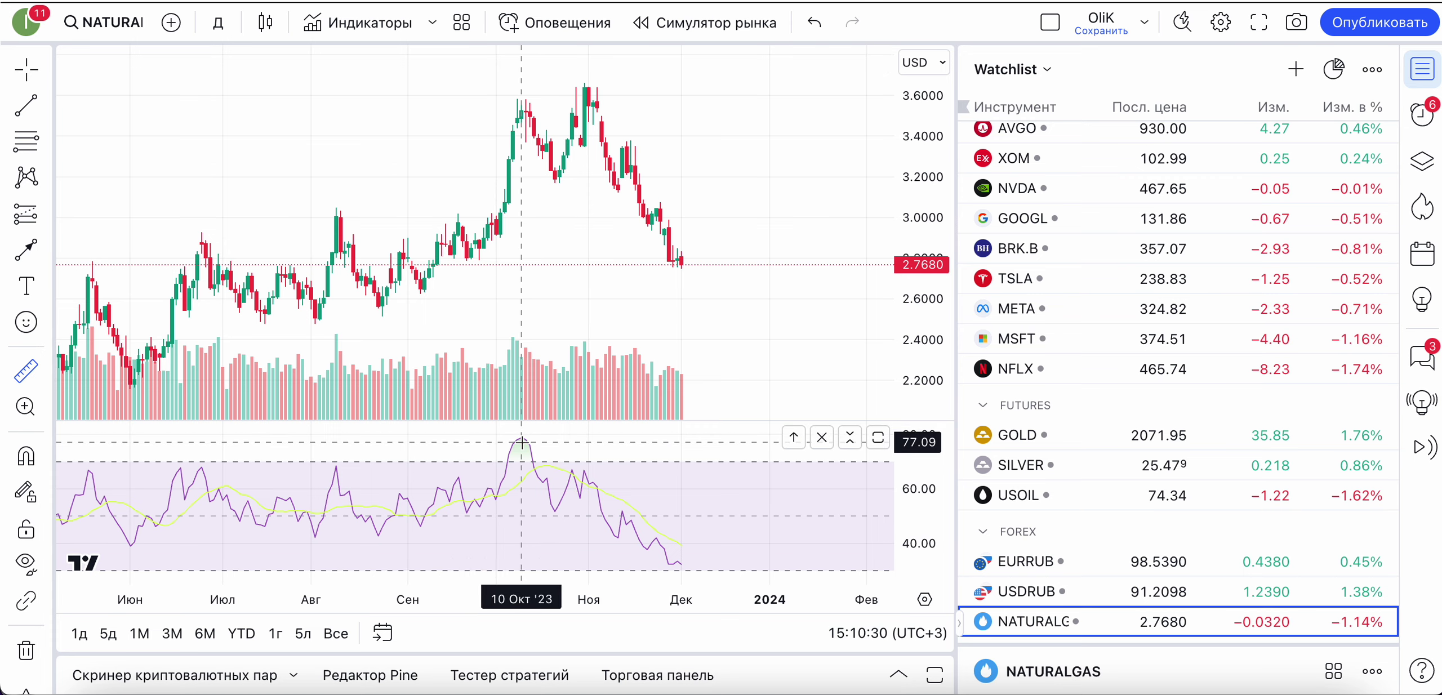
pyautogui.scroll(1, 523, 142)
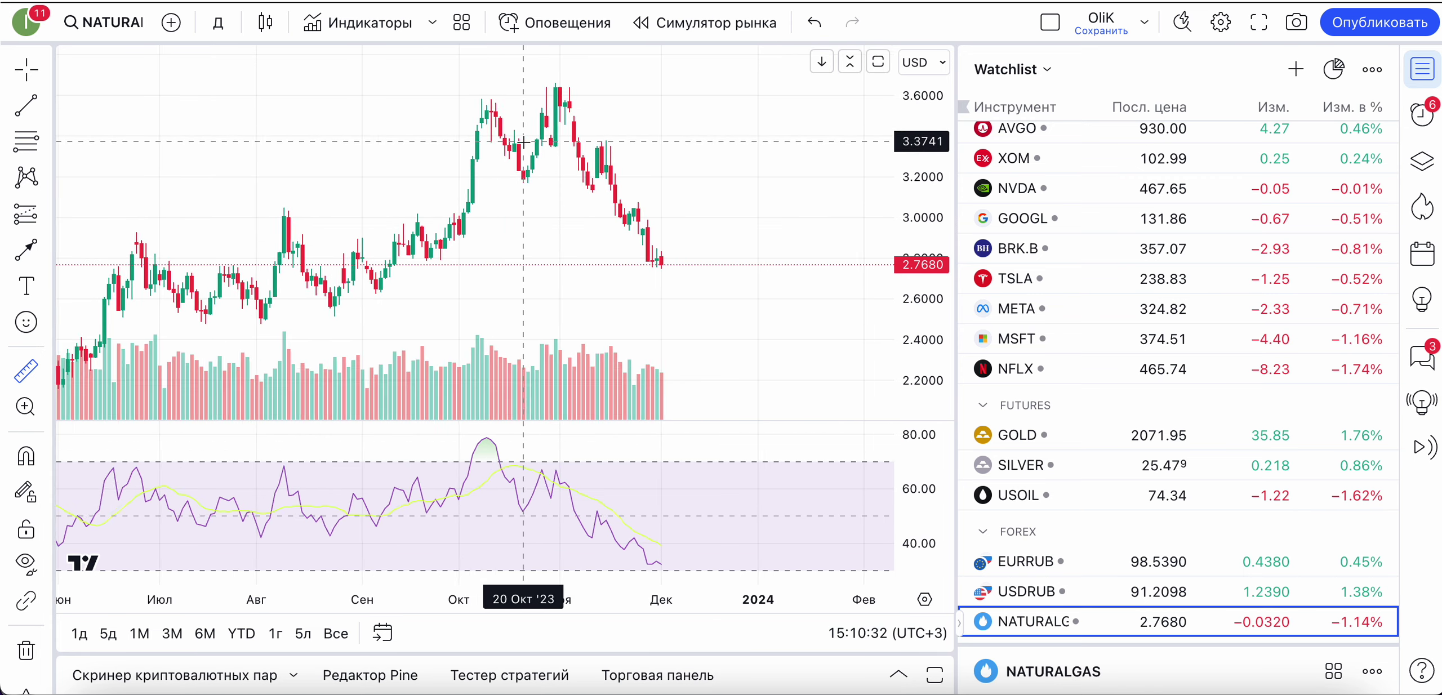
pyautogui.scroll(2, 524, 142)
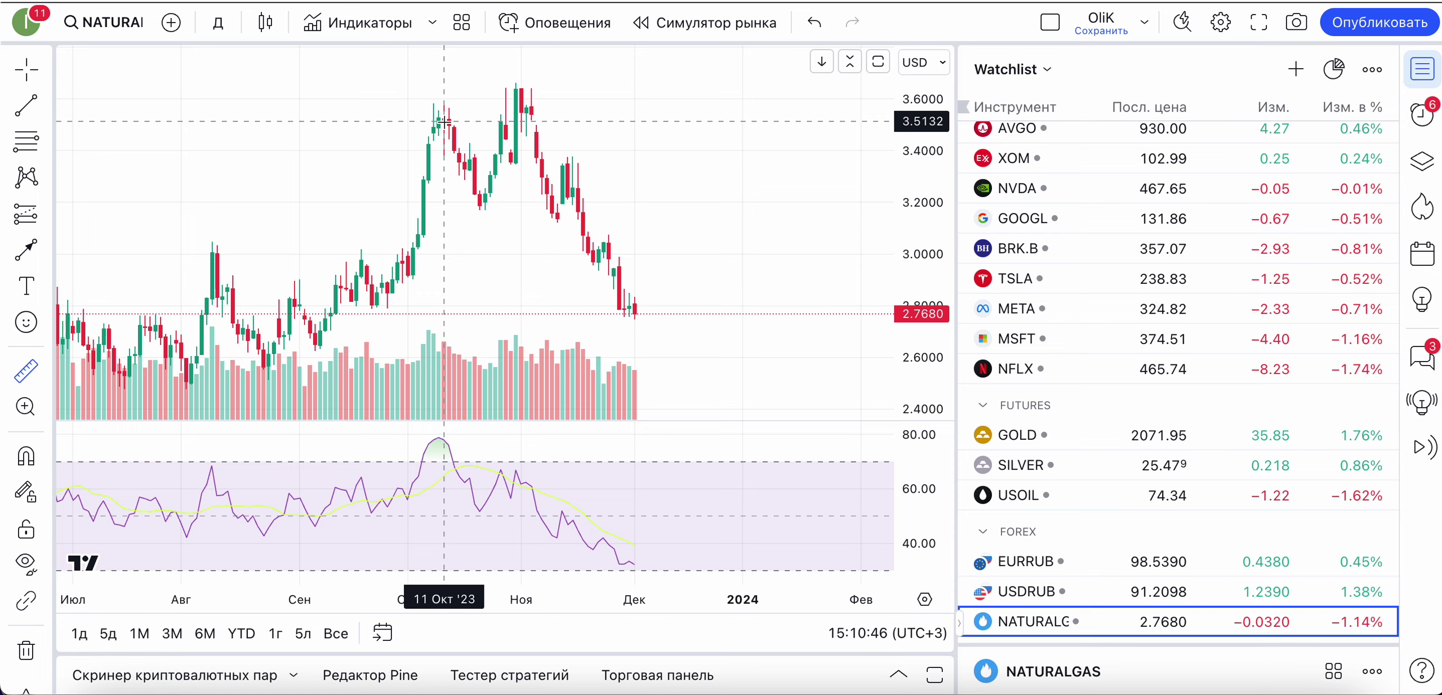
pyautogui.click(444, 121)
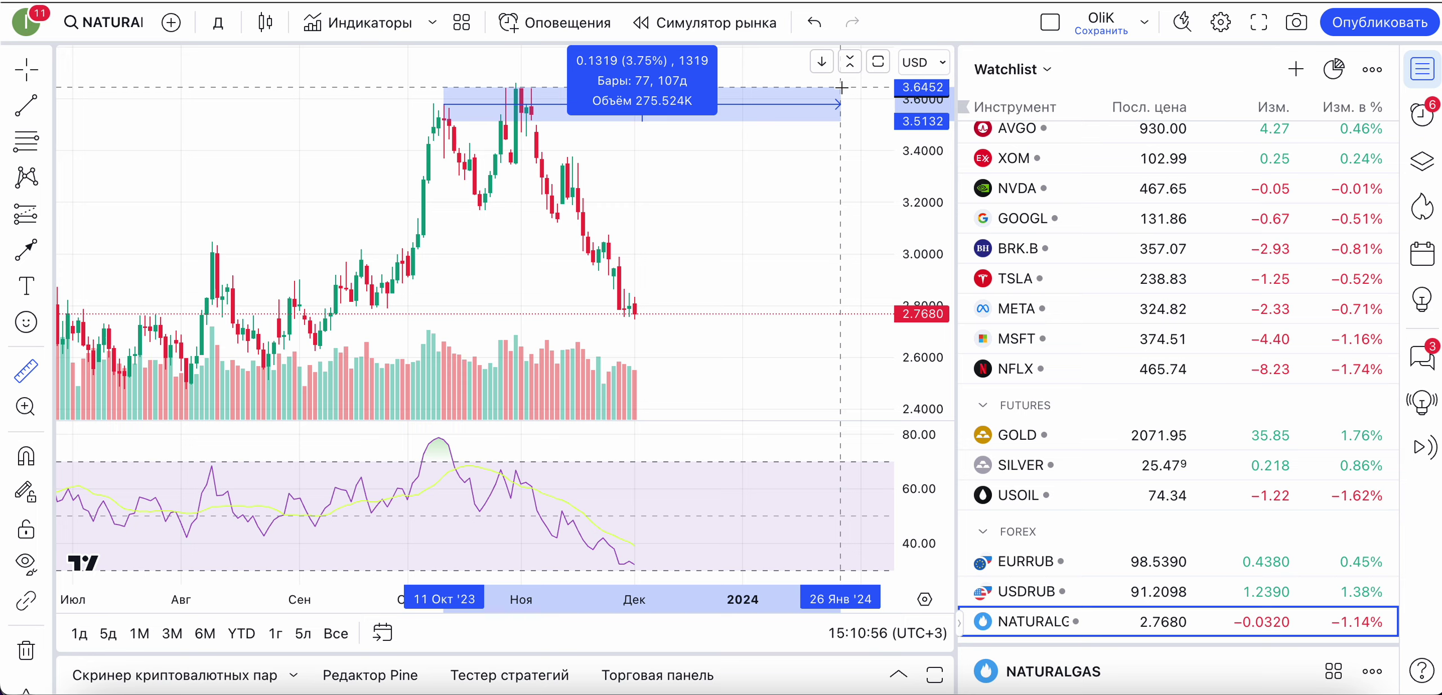
pyautogui.click(828, 317)
pyautogui.click(514, 112)
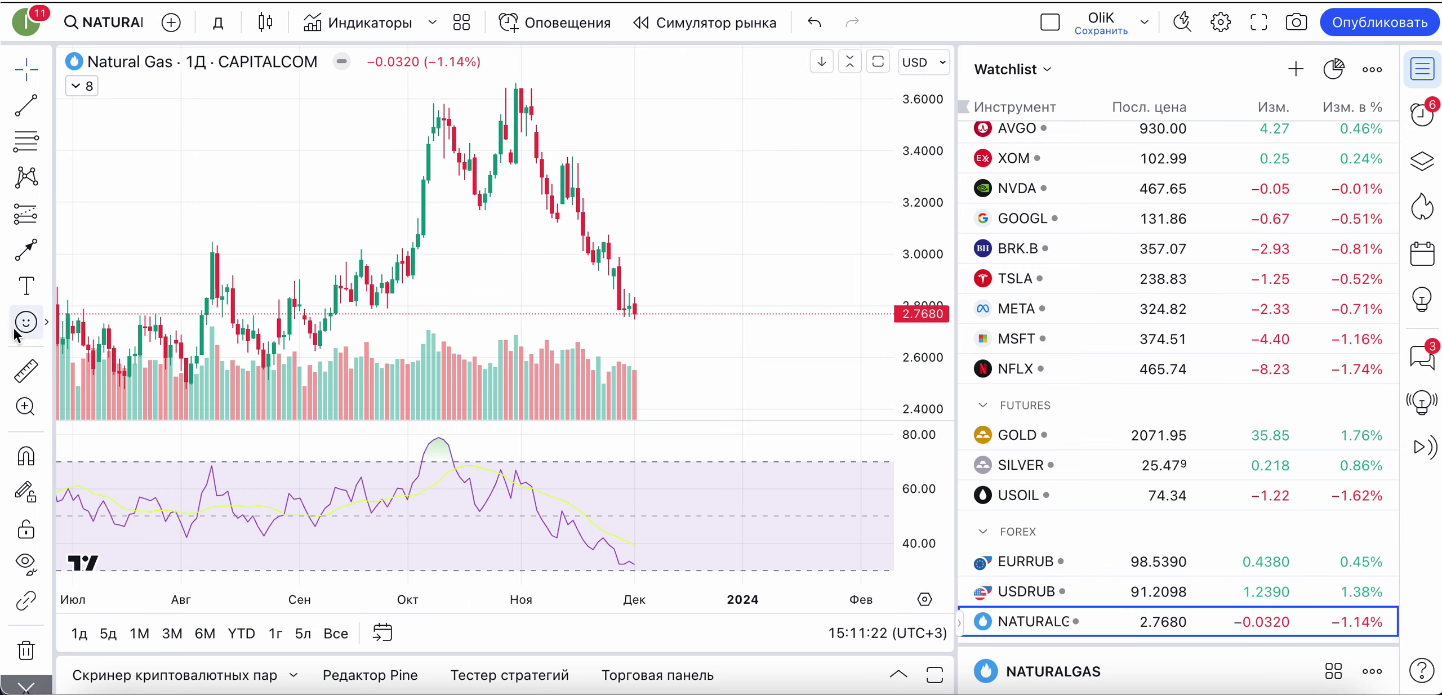
# Measure the Natural Gas price drop from the 11 October peak to the 19 October 2023 low
pyautogui.click(25, 371)
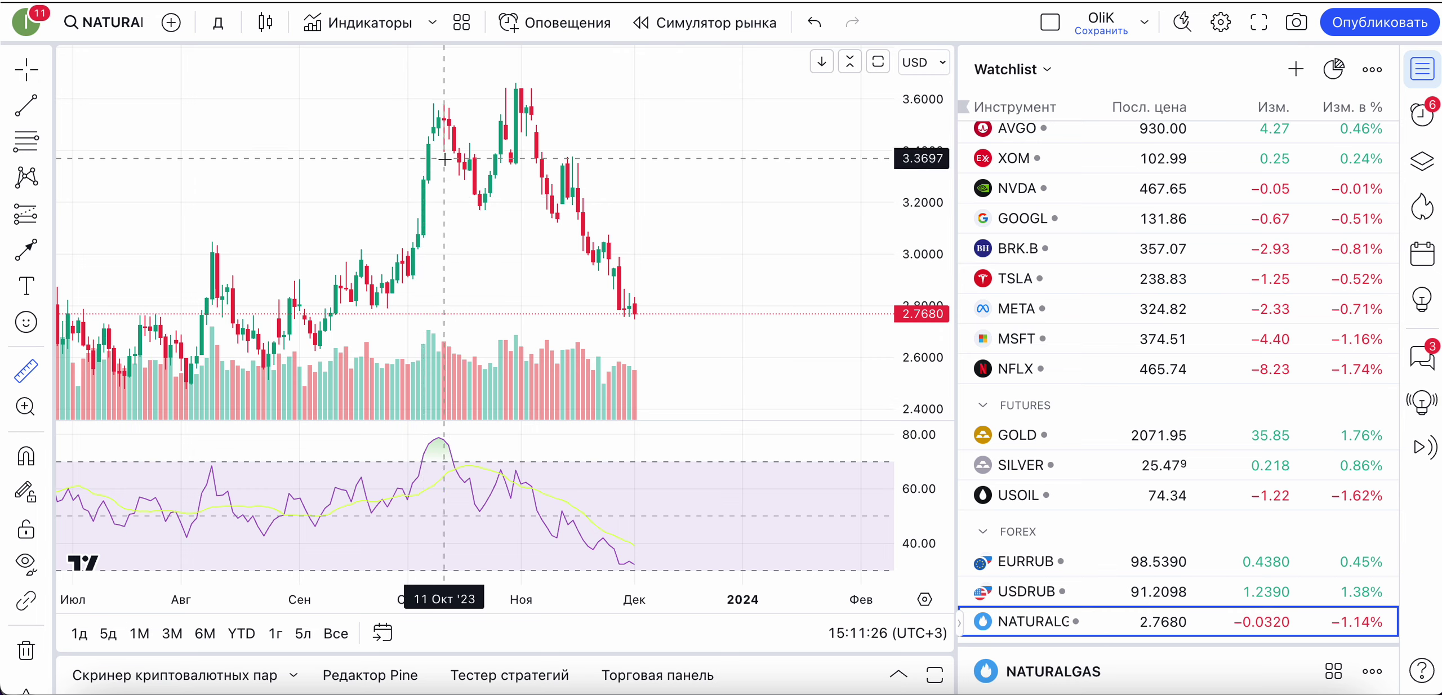
pyautogui.click(445, 121)
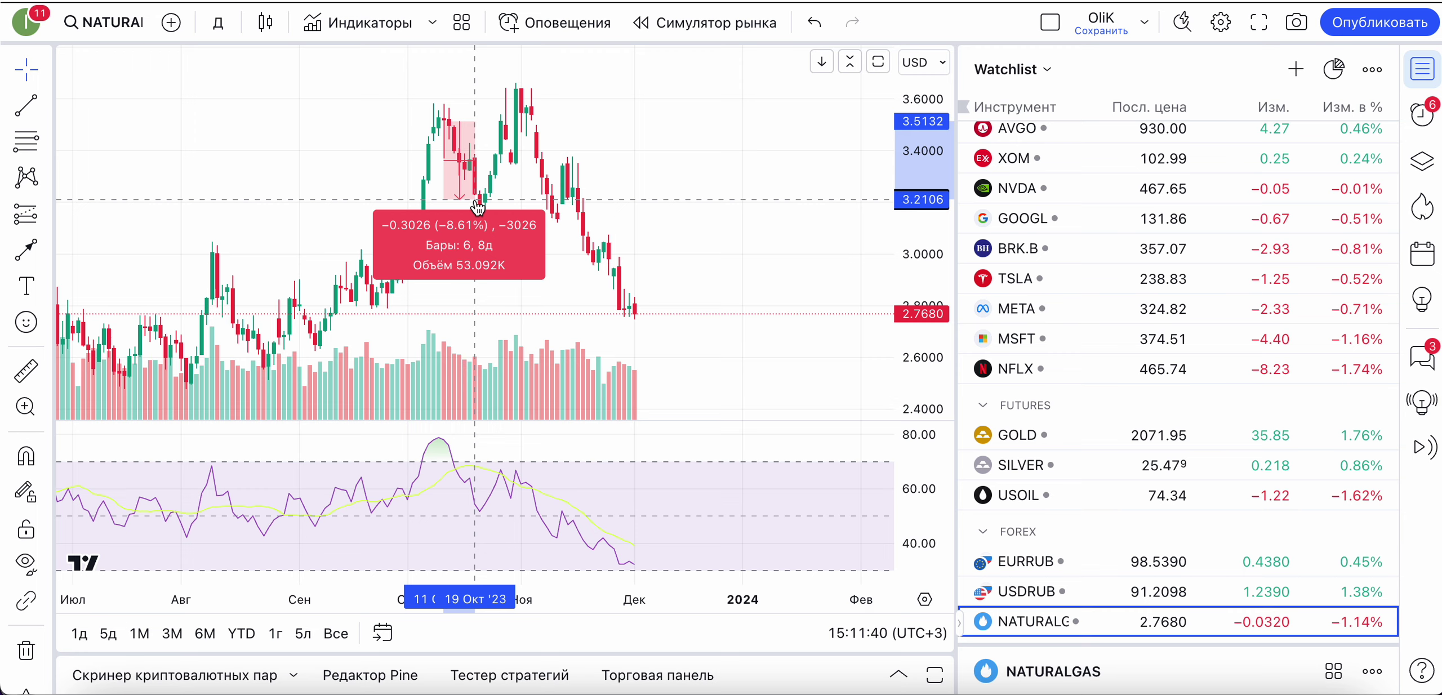
pyautogui.click(602, 158)
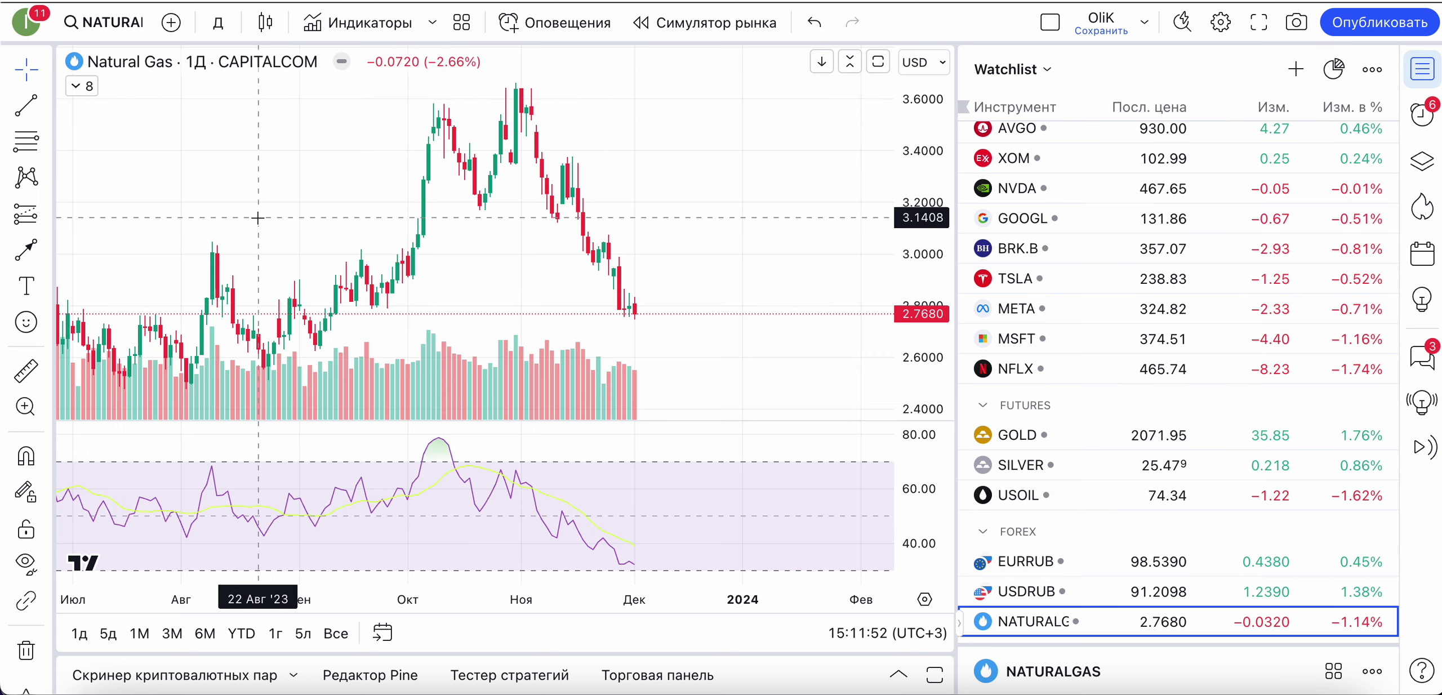
# Draw a parallel channel from 3 October to 31 October 2023, spanning prices of about 3.43 to 3.32
pyautogui.click(43, 378)
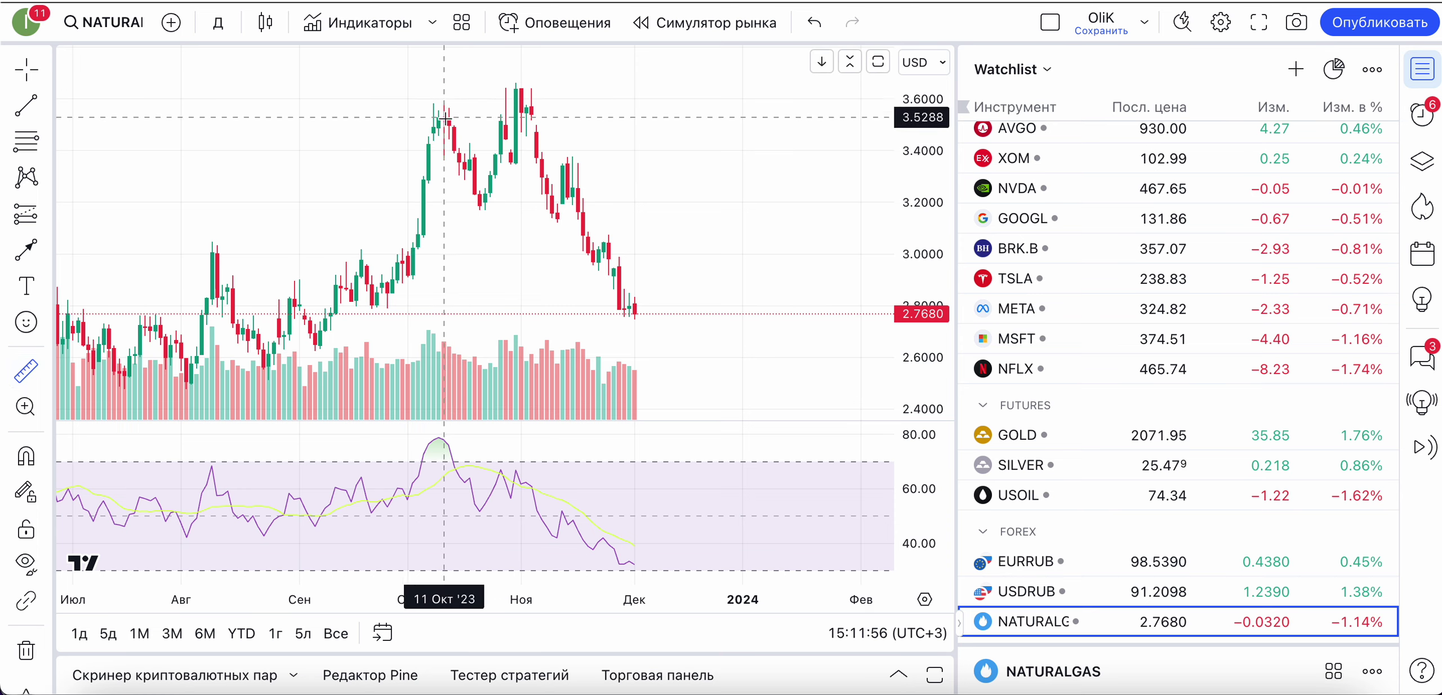
pyautogui.click(47, 107)
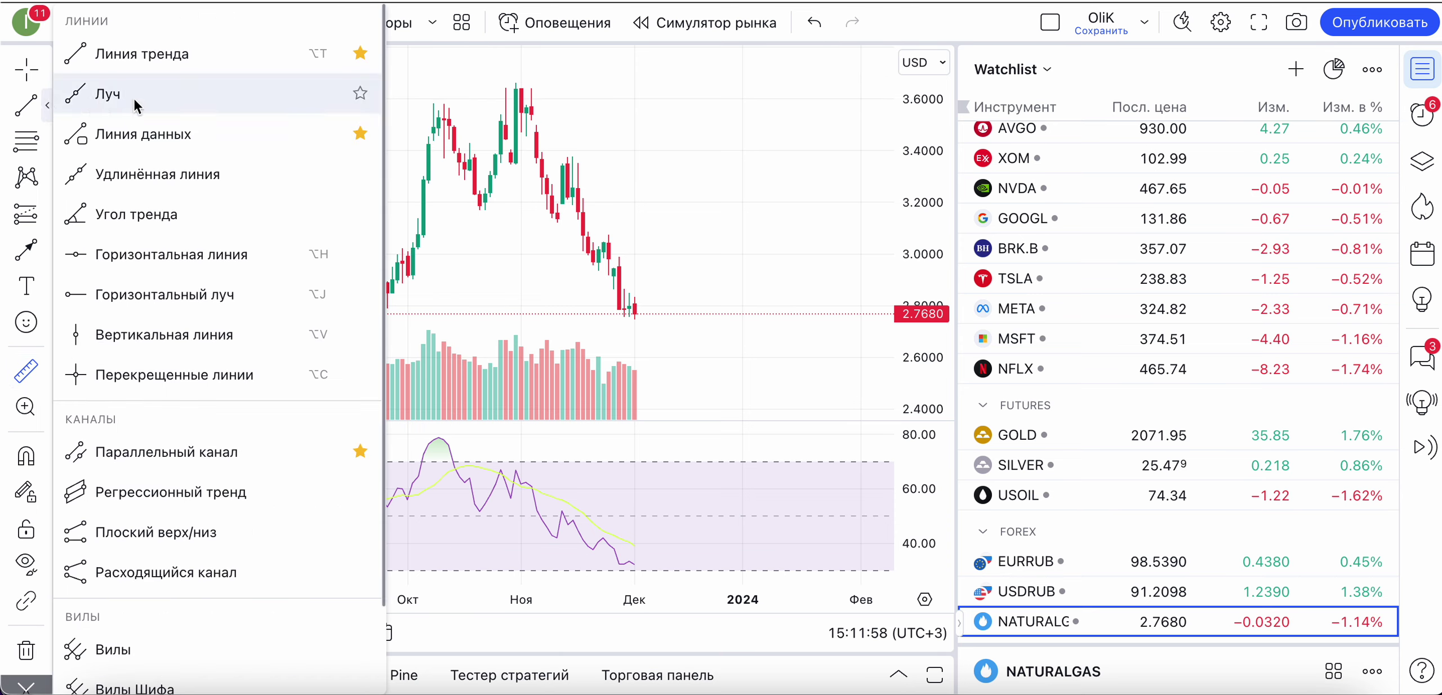
pyautogui.click(114, 462)
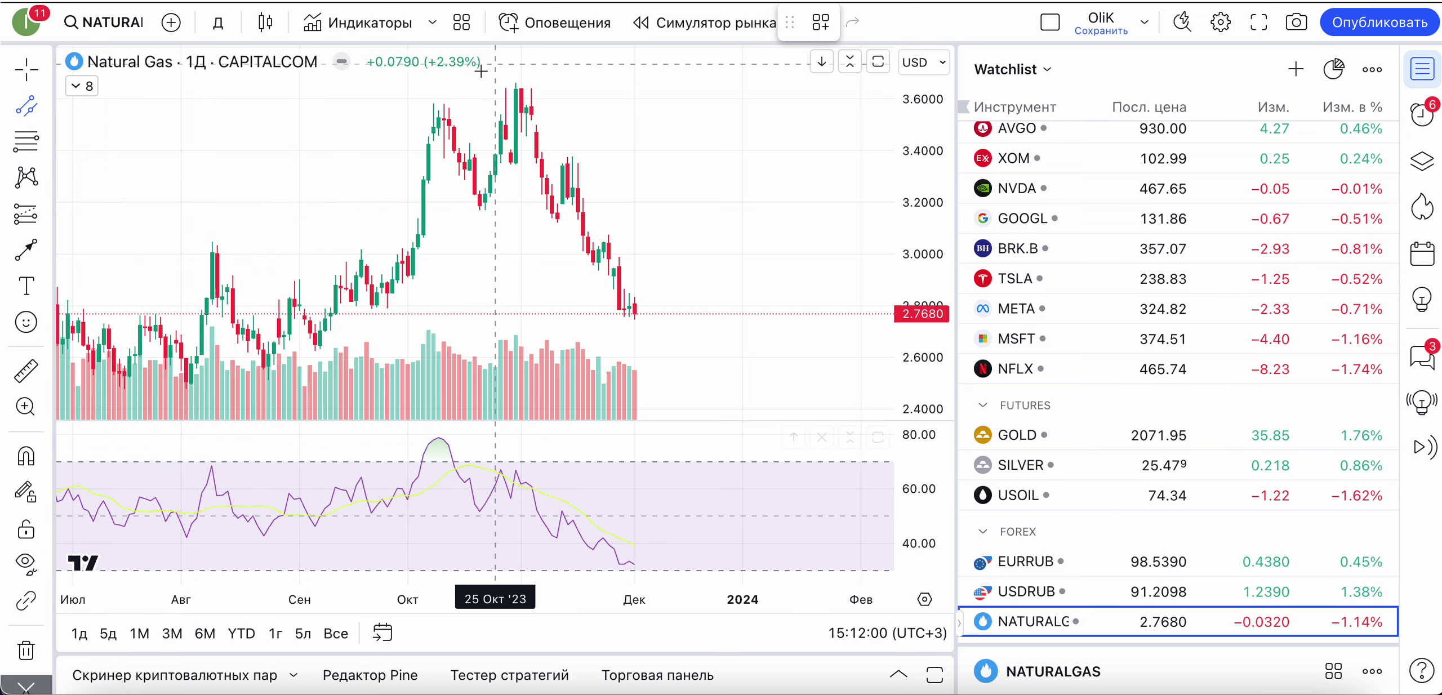
pyautogui.click(411, 144)
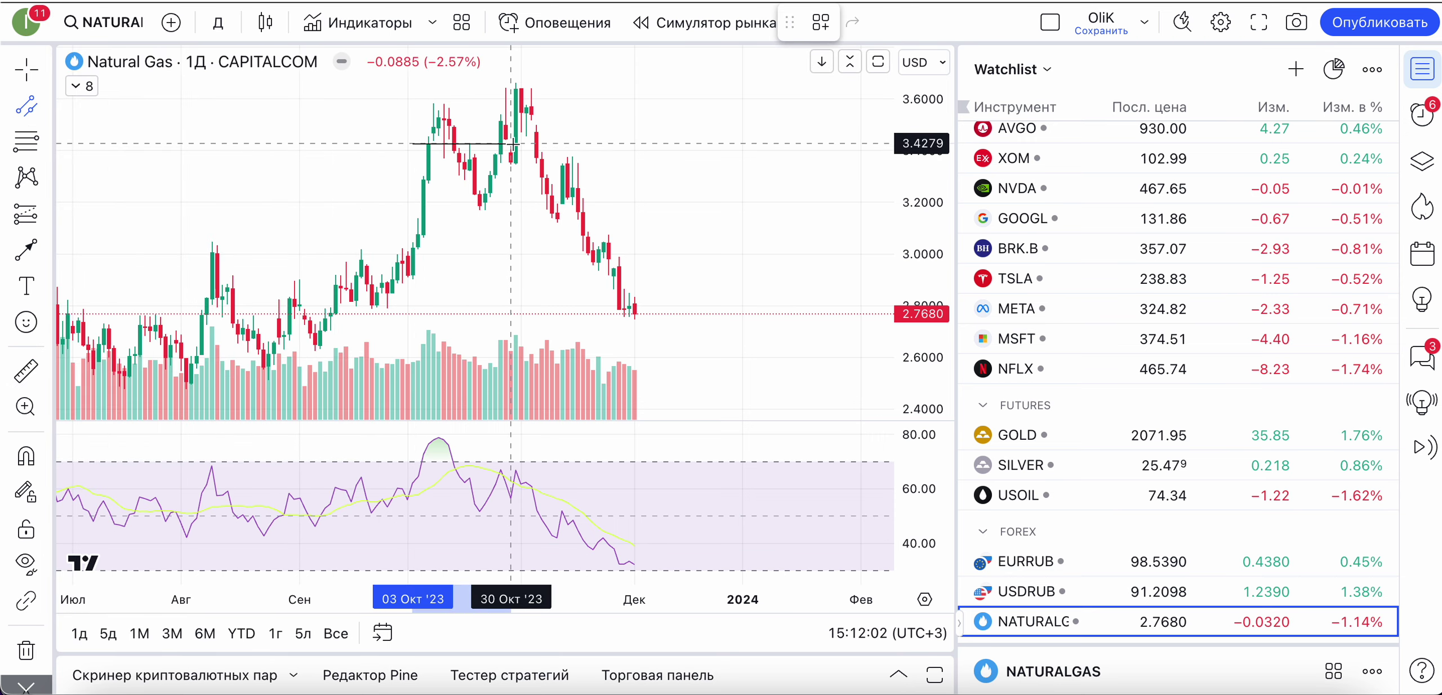
pyautogui.click(516, 142)
pyautogui.click(516, 173)
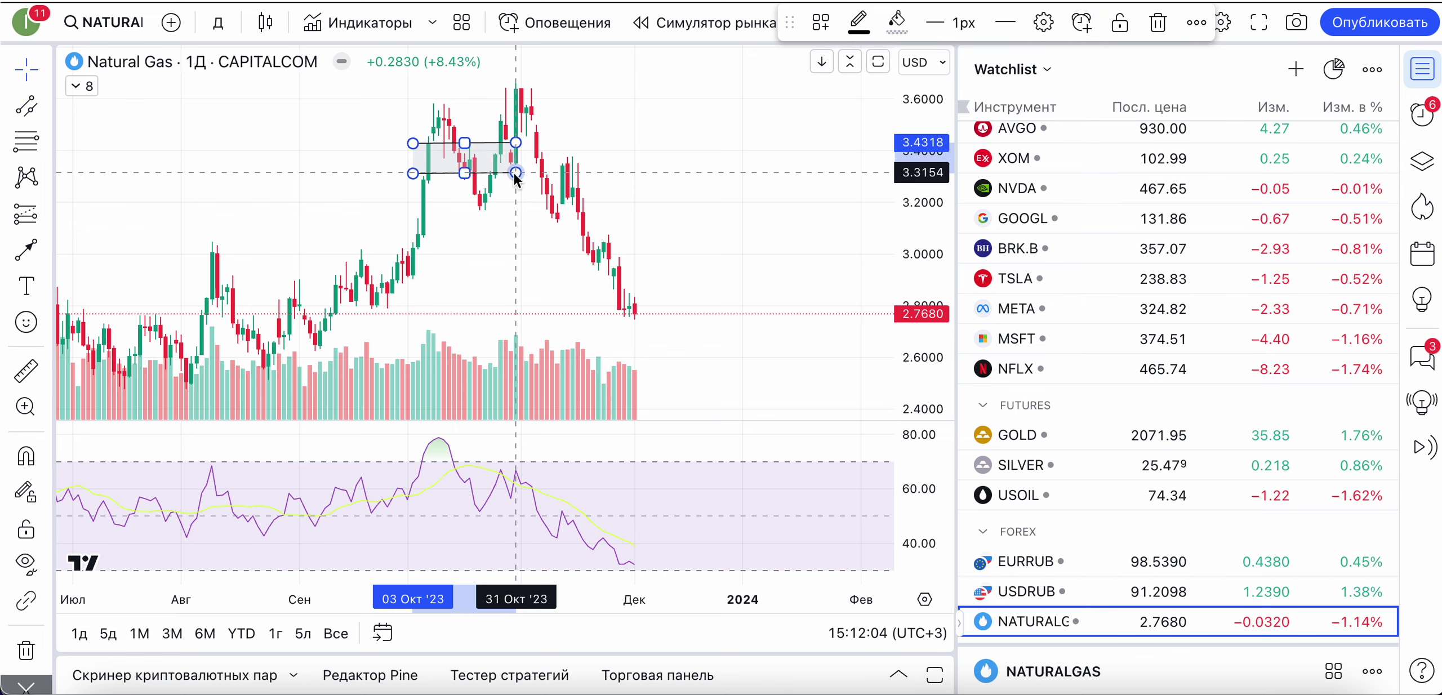
# Draw a second parallel channel below the first from 29 September to 26 October 2023, spanning prices of about 3.25 to 3.1
pyautogui.click(29, 106)
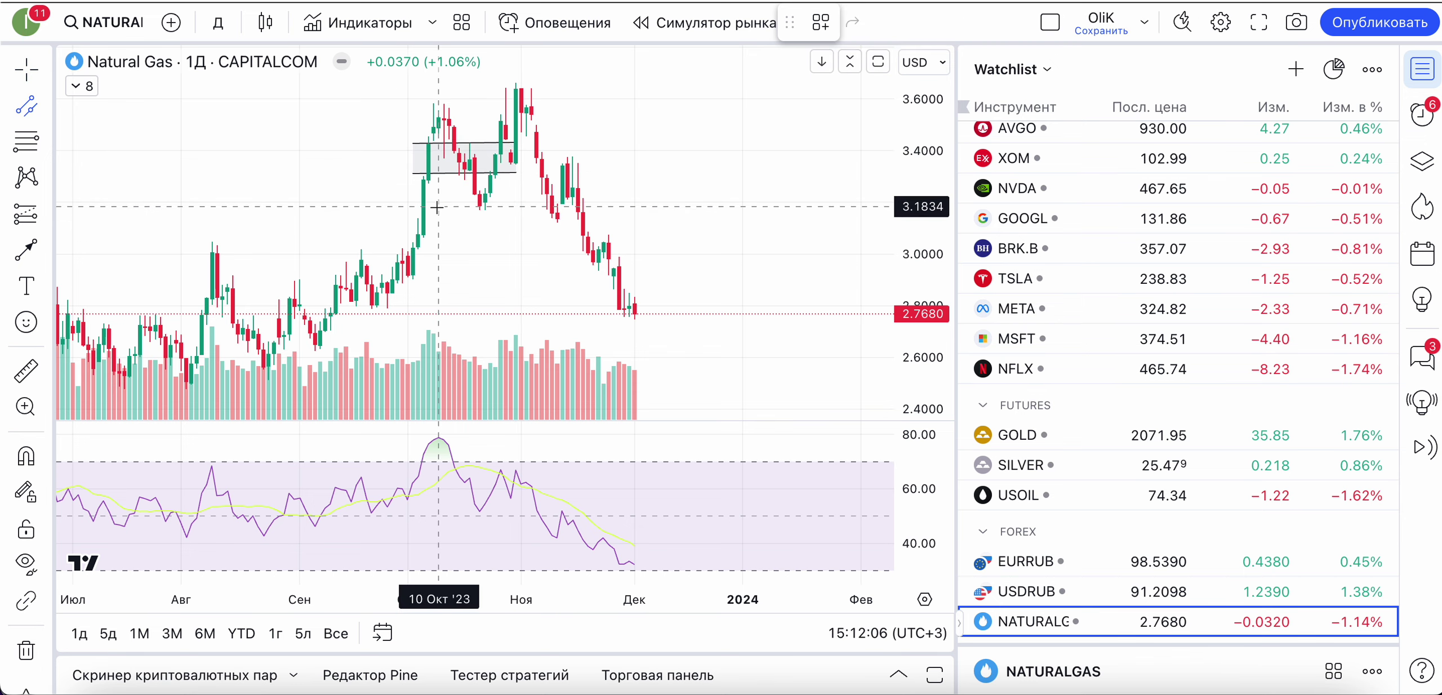
pyautogui.click(401, 189)
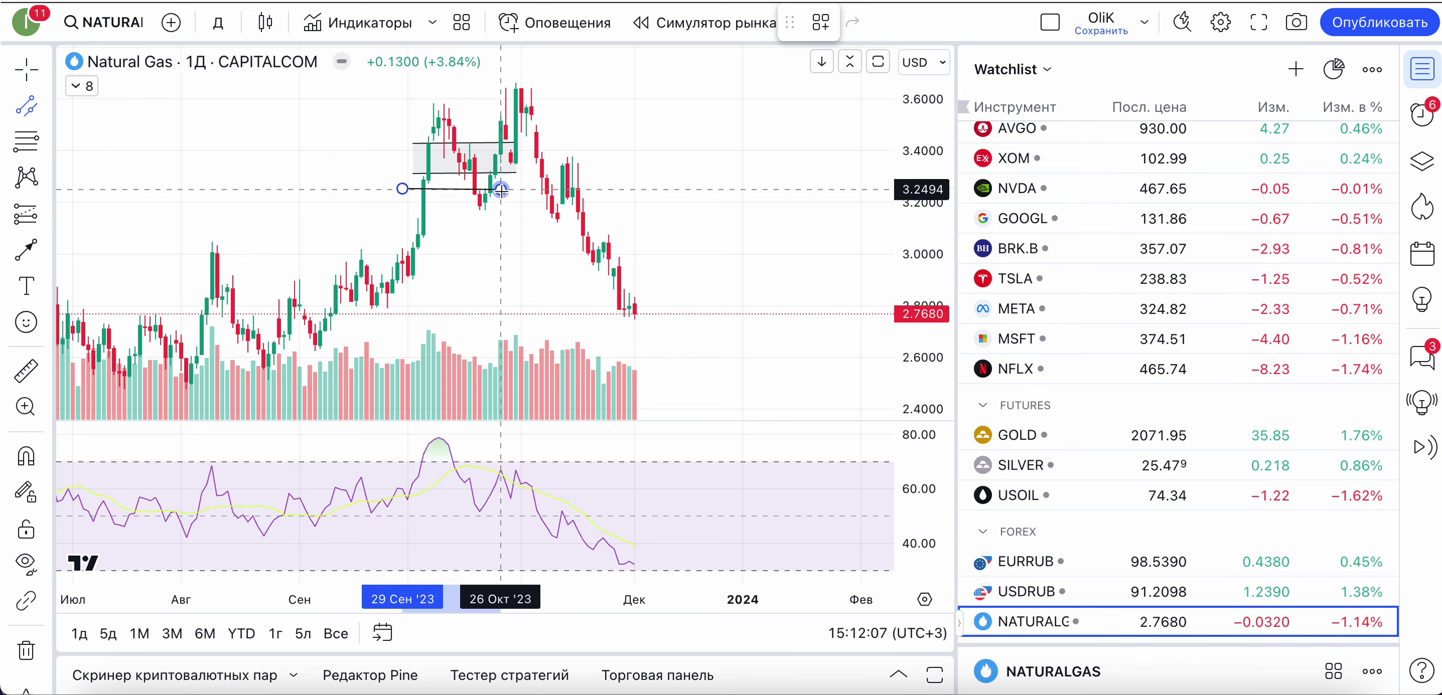
pyautogui.click(501, 189)
pyautogui.click(501, 227)
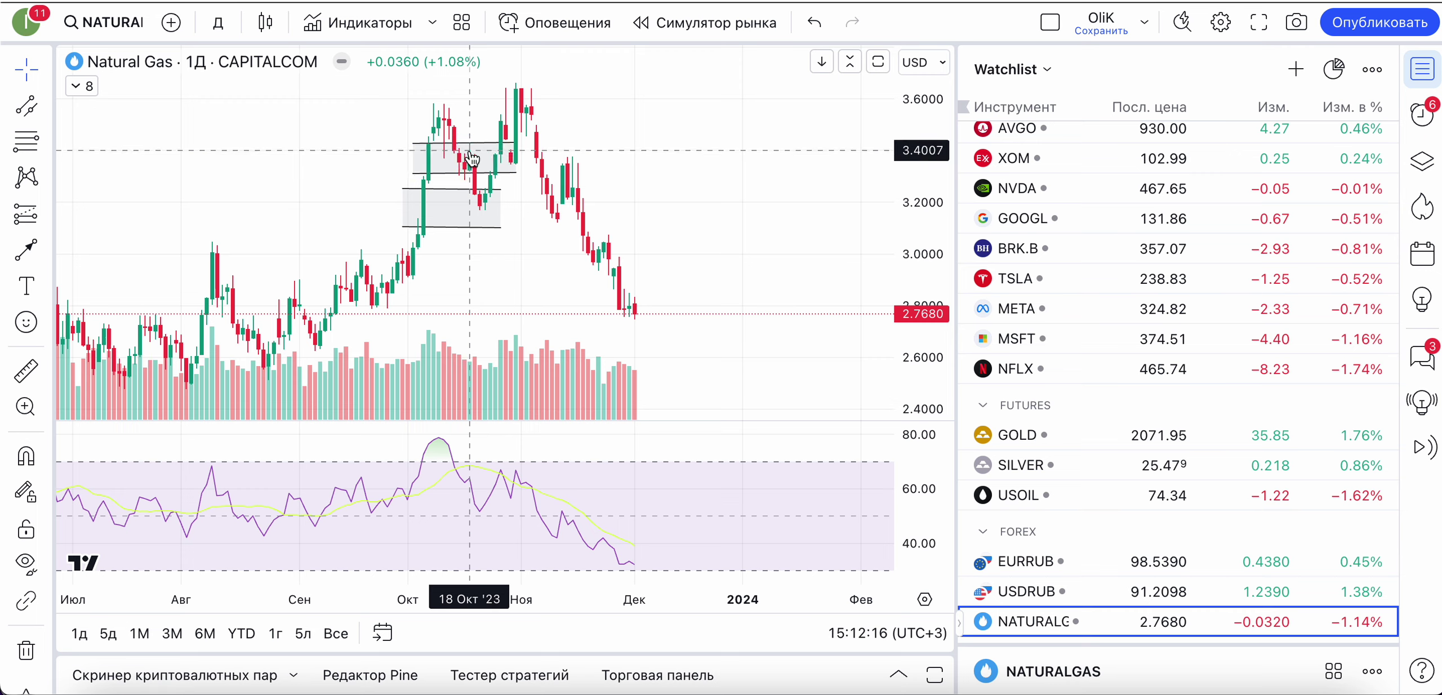
pyautogui.click(483, 204)
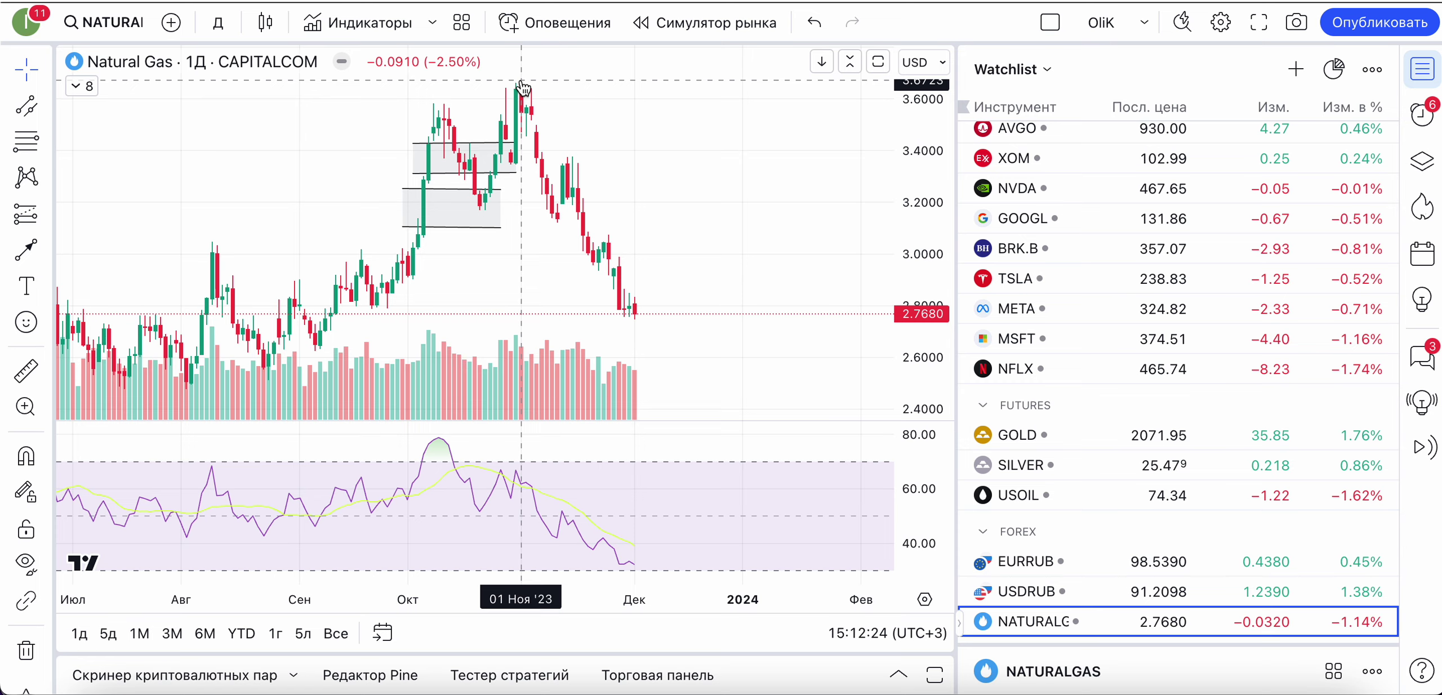
# Switch the Natural Gas chart to the 1-week timeframe and bring the 2023 candles into focus
pyautogui.scroll(-5, 594, 205)
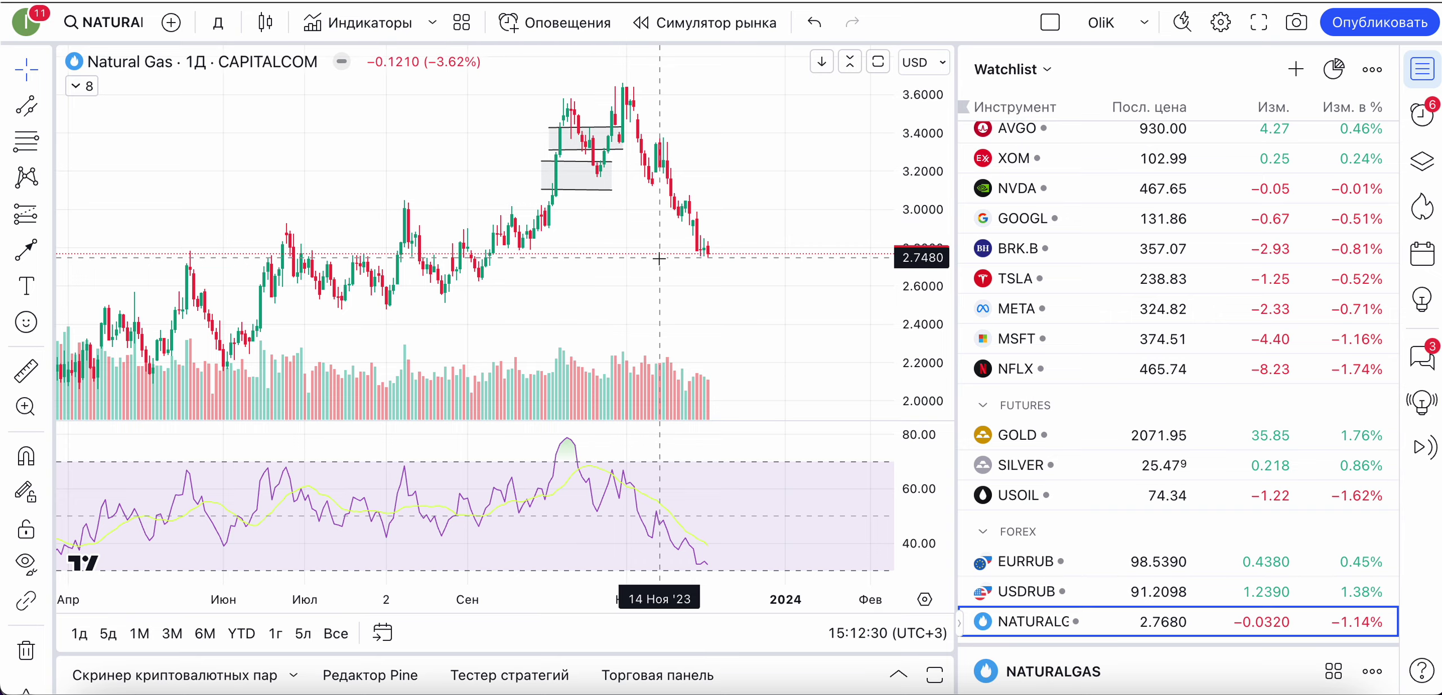
pyautogui.scroll(-3, 659, 259)
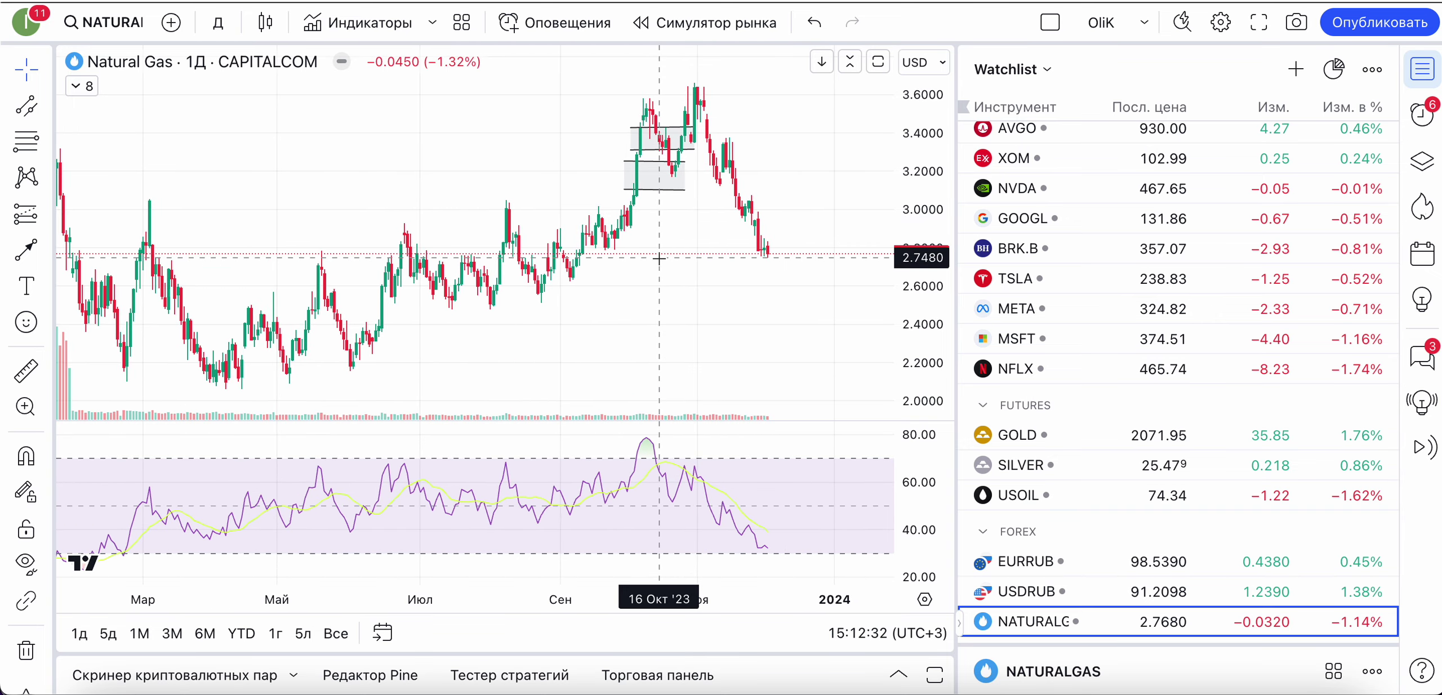
pyautogui.scroll(-2, 658, 258)
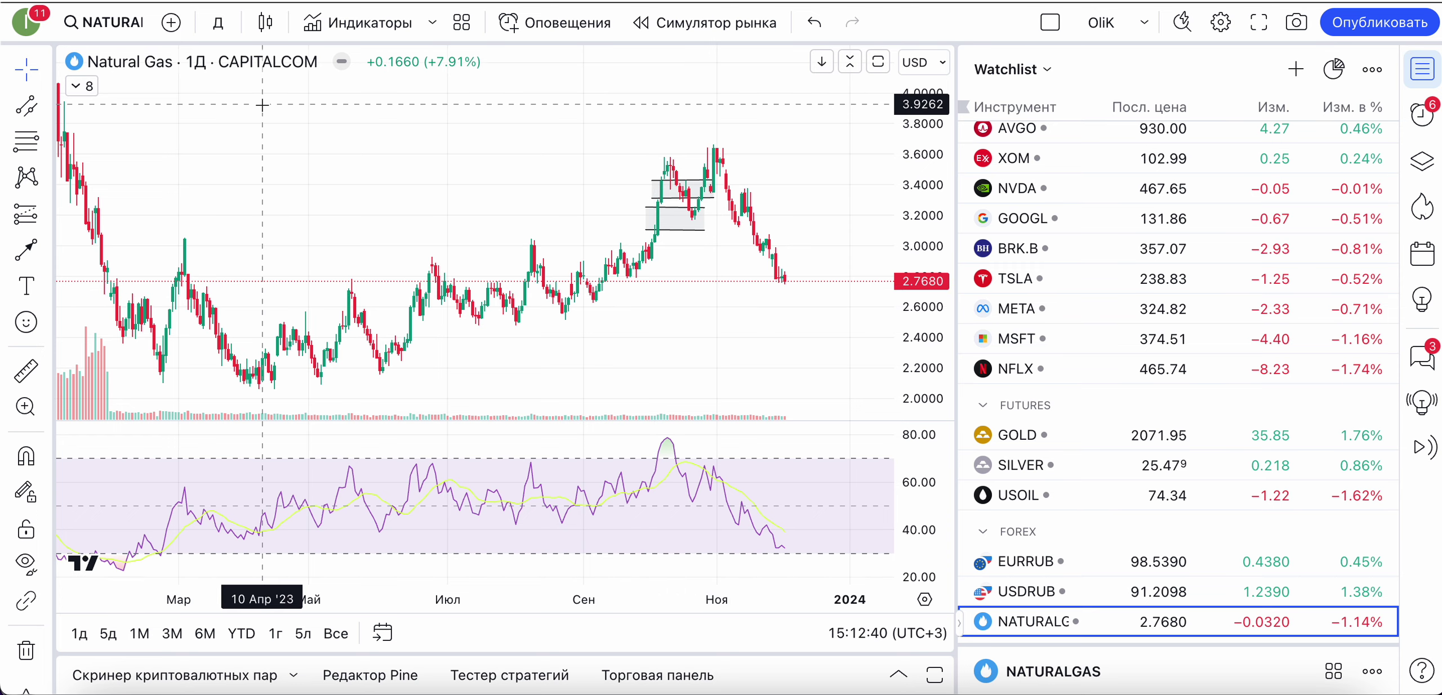
pyautogui.click(220, 27)
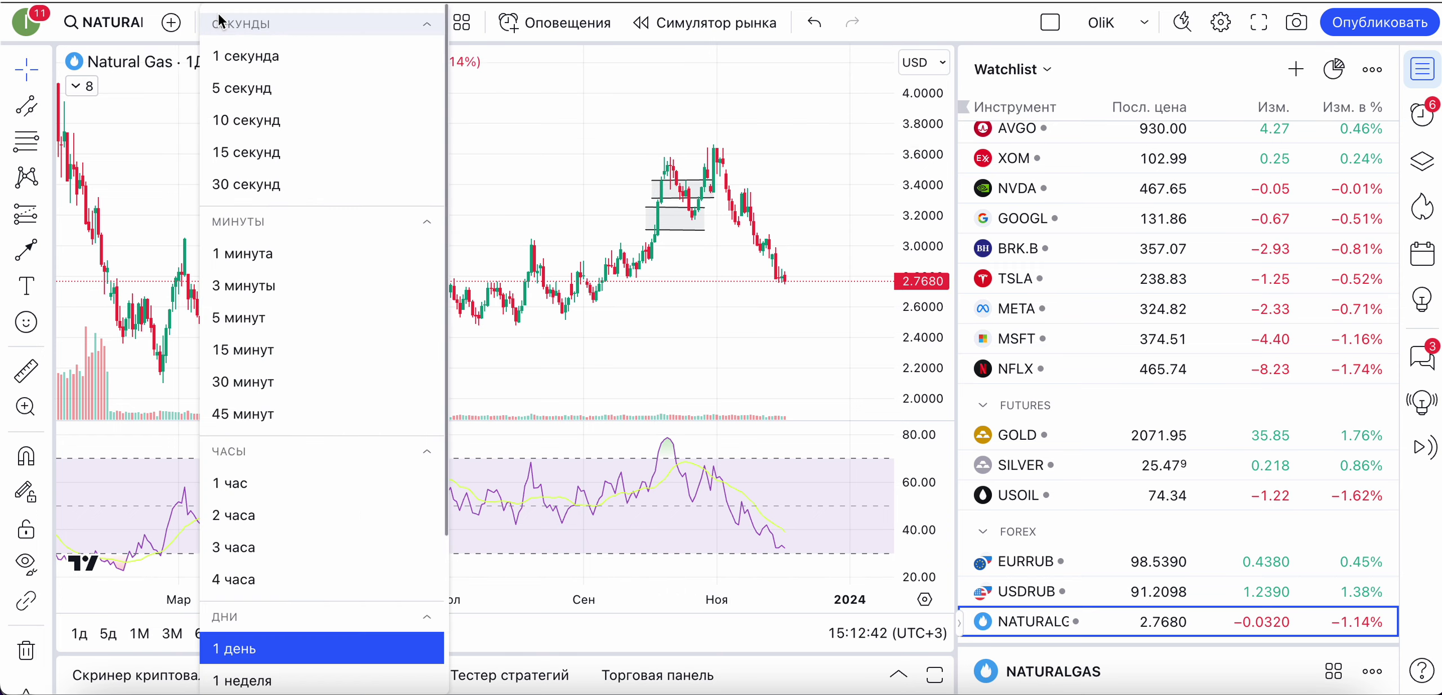
pyautogui.click(247, 674)
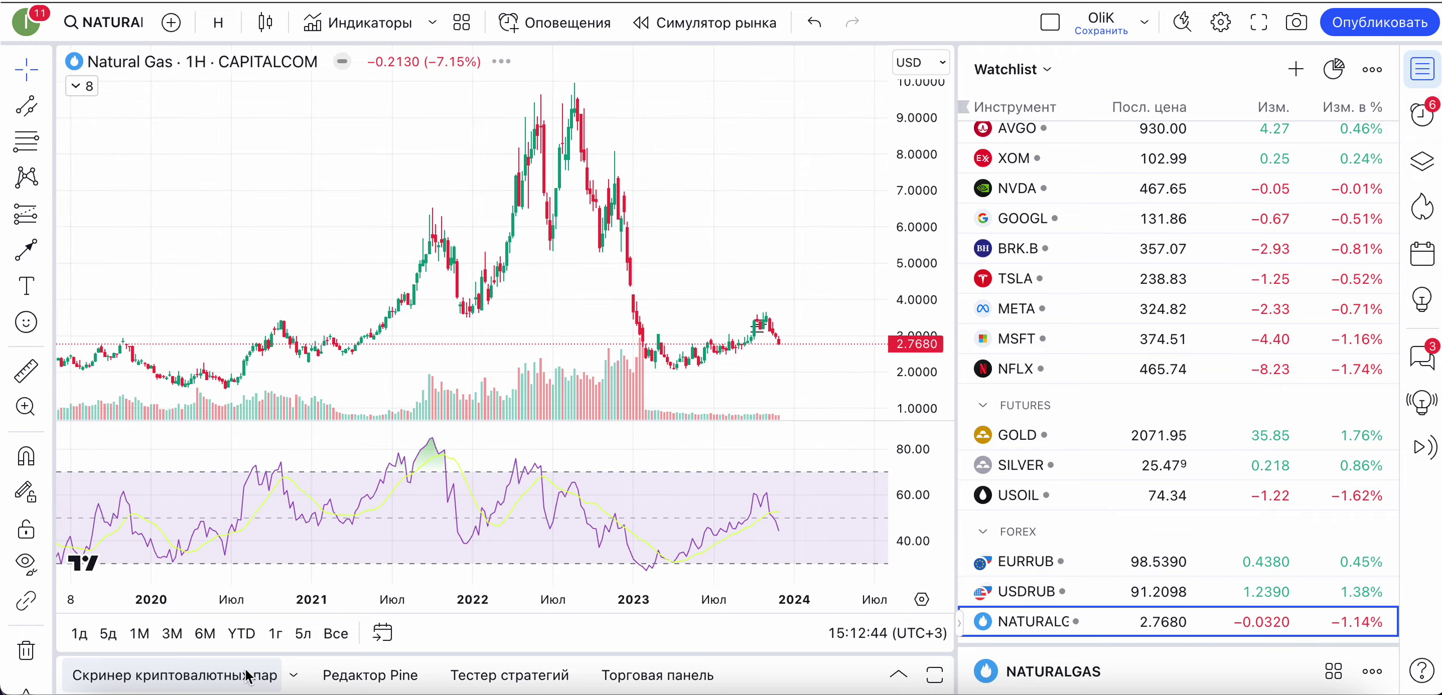
pyautogui.scroll(5, 596, 111)
pyautogui.scroll(5, 597, 111)
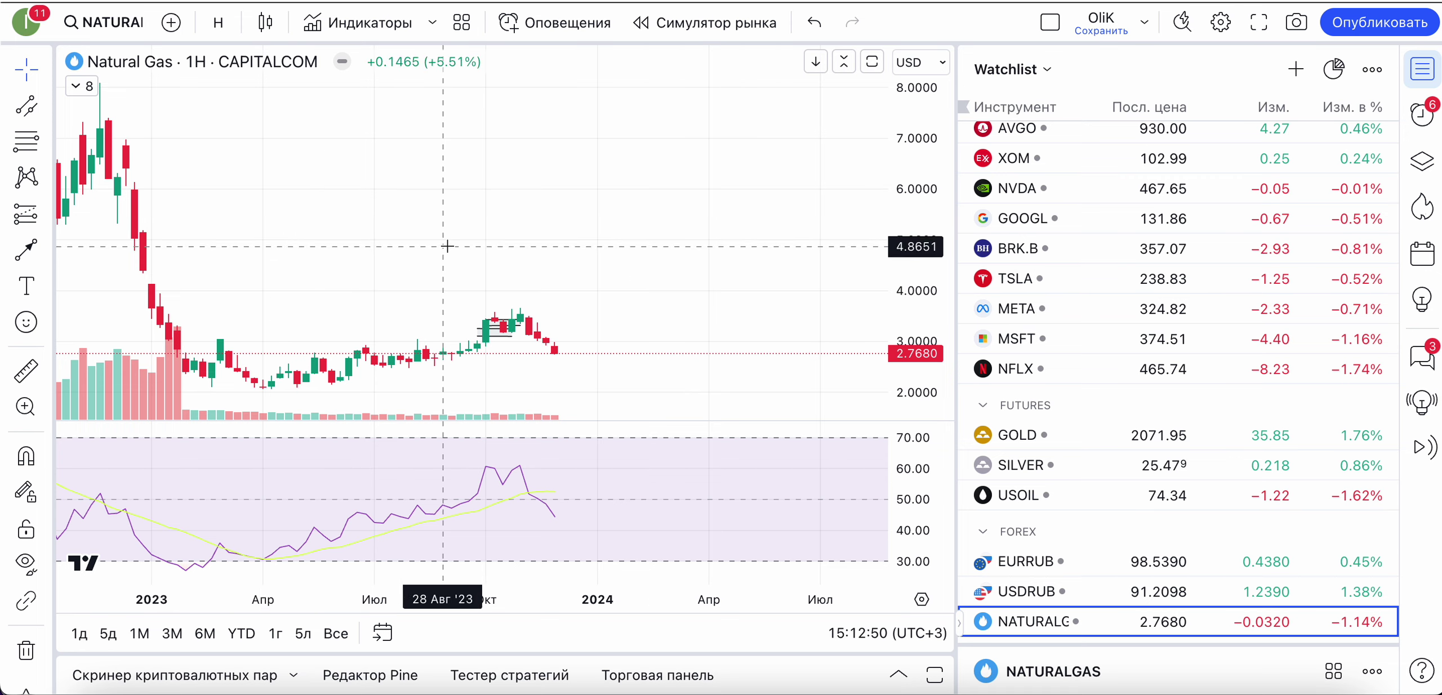
# Draw a nearly horizontal trend line under the 2023 lows at about 2.22, from 6 February 2023 to 15 January 2024
pyautogui.click(45, 105)
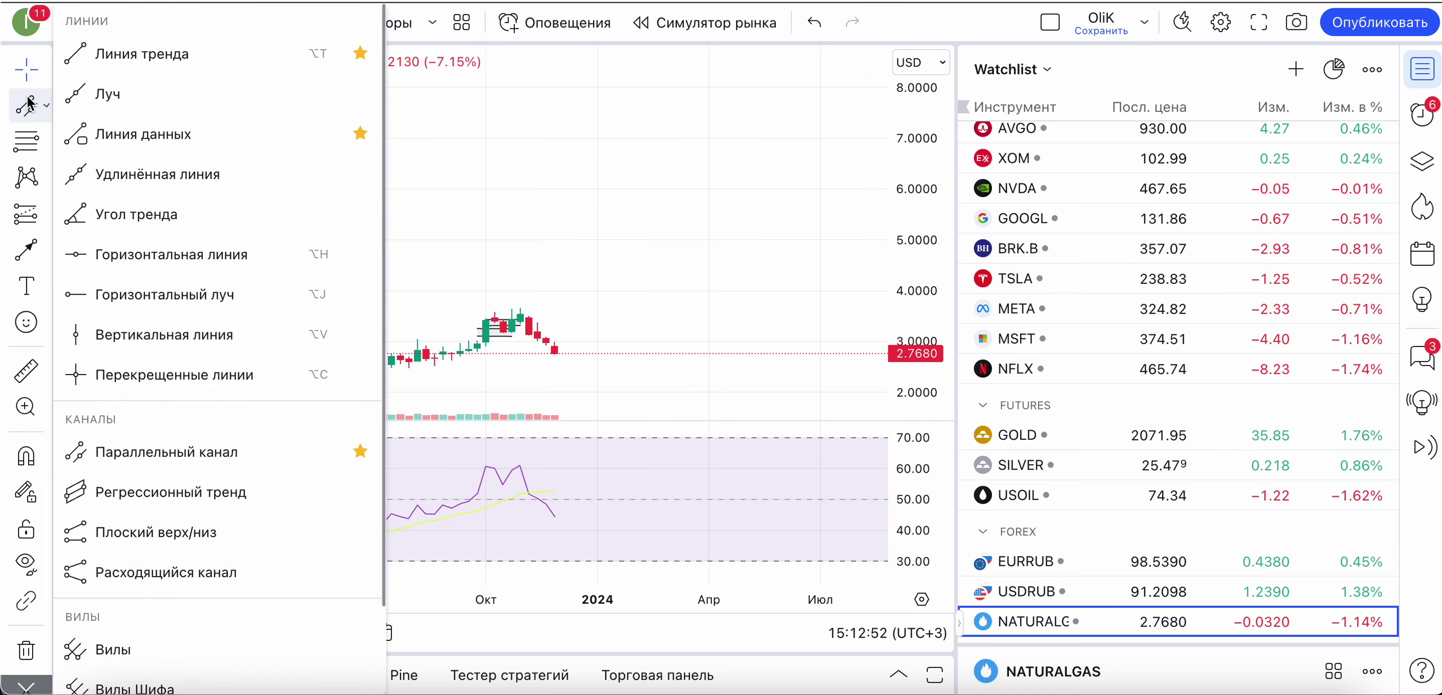
pyautogui.click(112, 49)
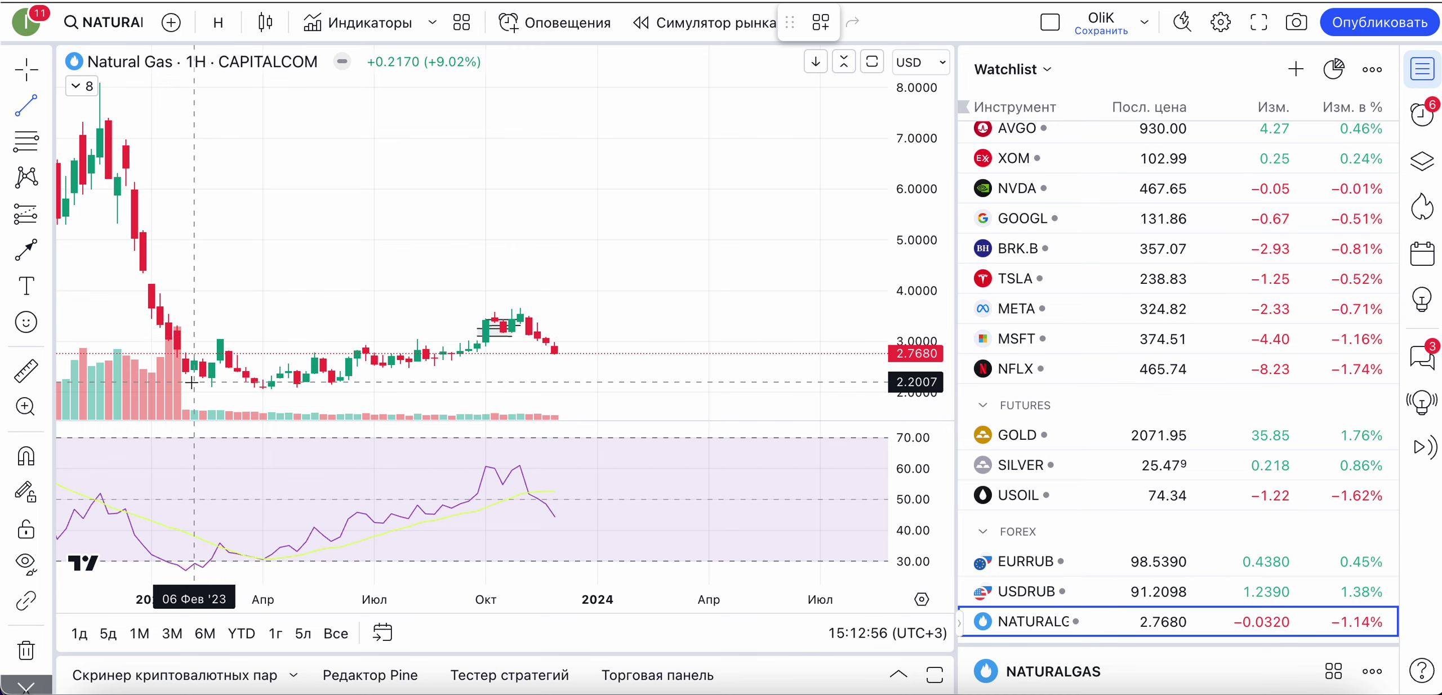
pyautogui.click(192, 383)
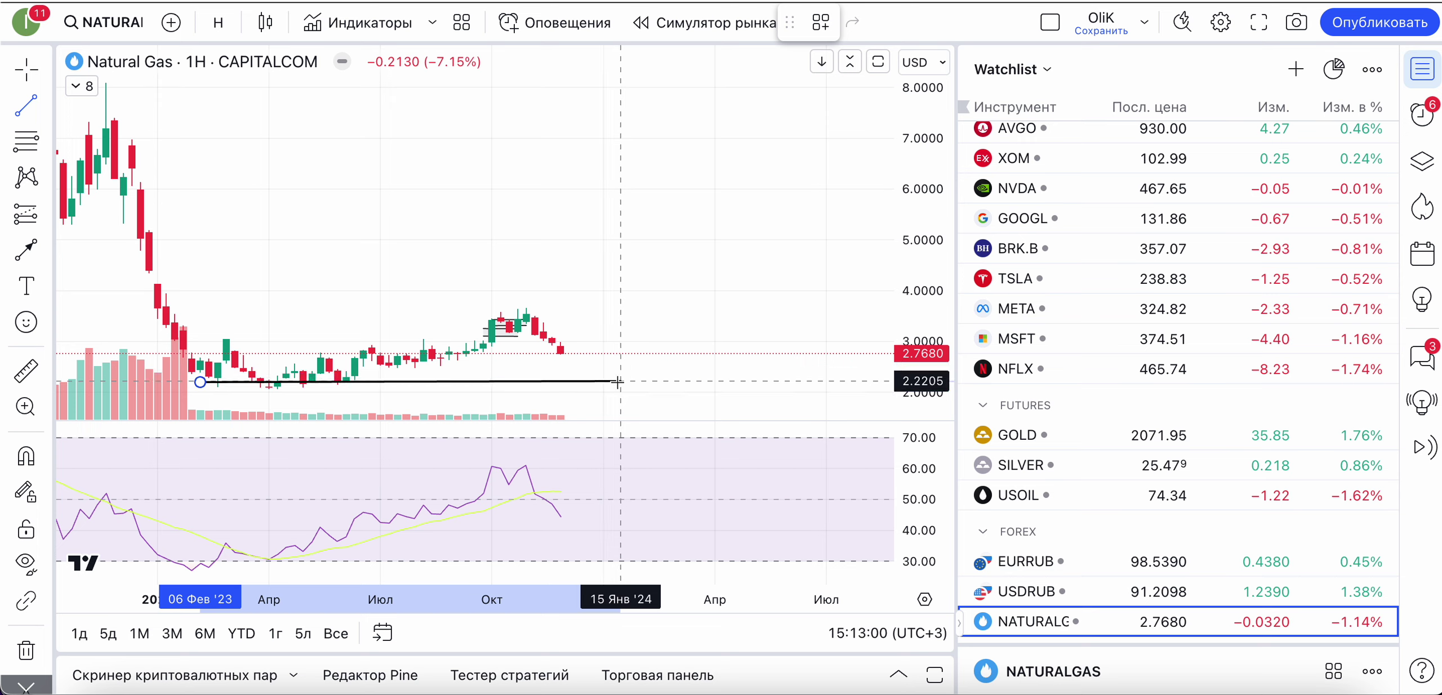
pyautogui.click(618, 382)
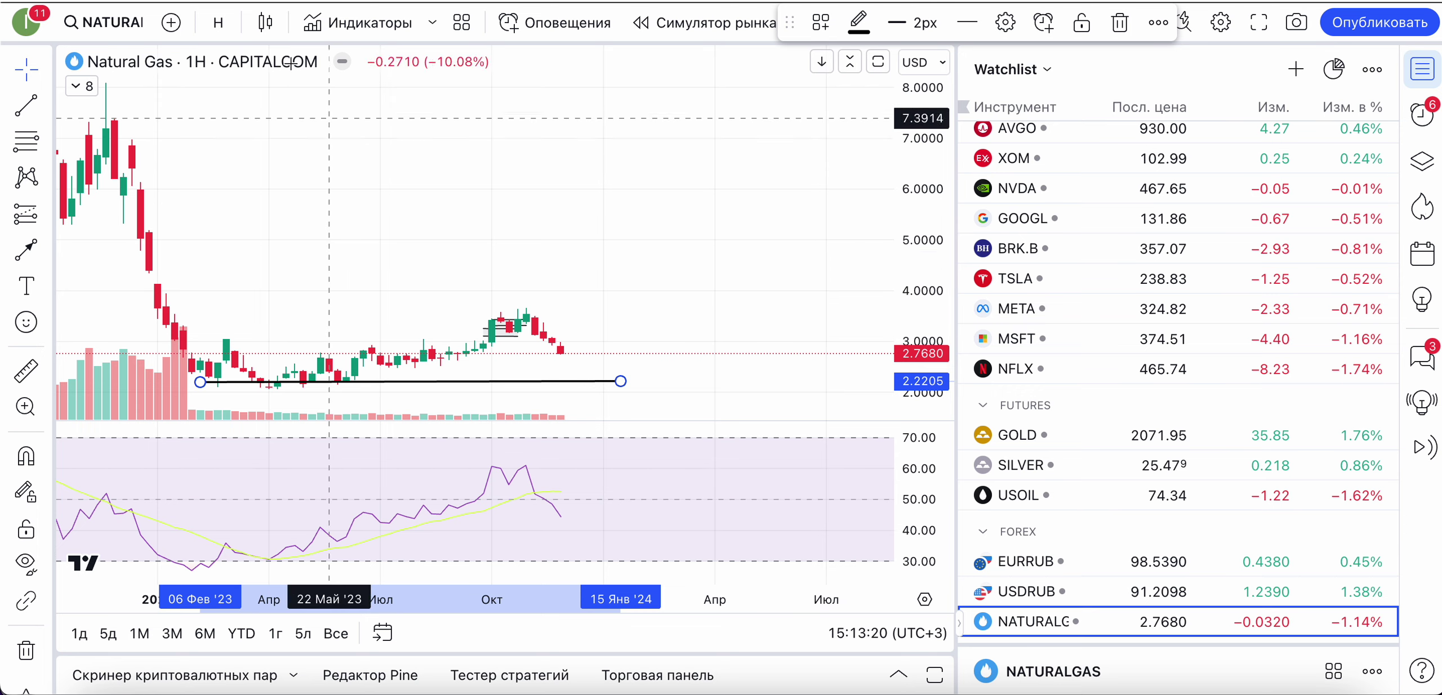
# Return Natural Gas to the 1-day timeframe and examine price and RSI history back to late 2022 against the support line
pyautogui.click(218, 22)
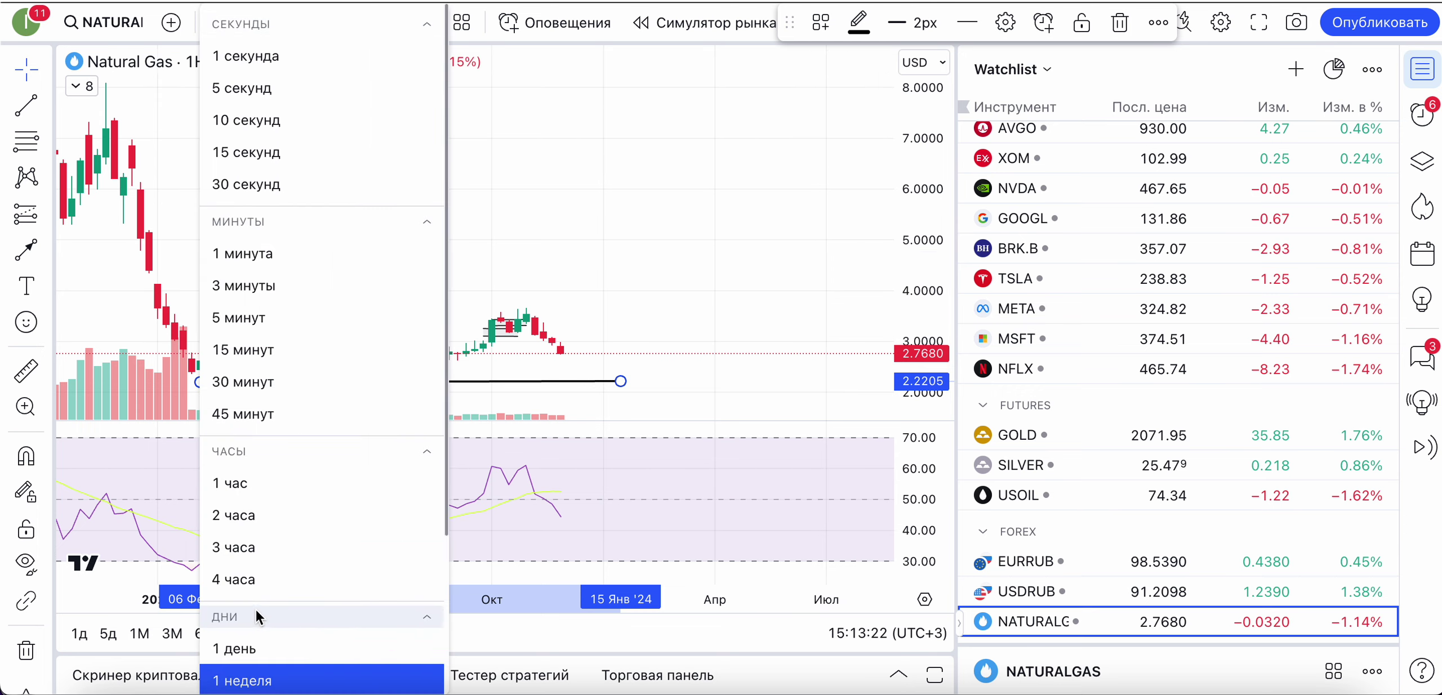
pyautogui.click(256, 648)
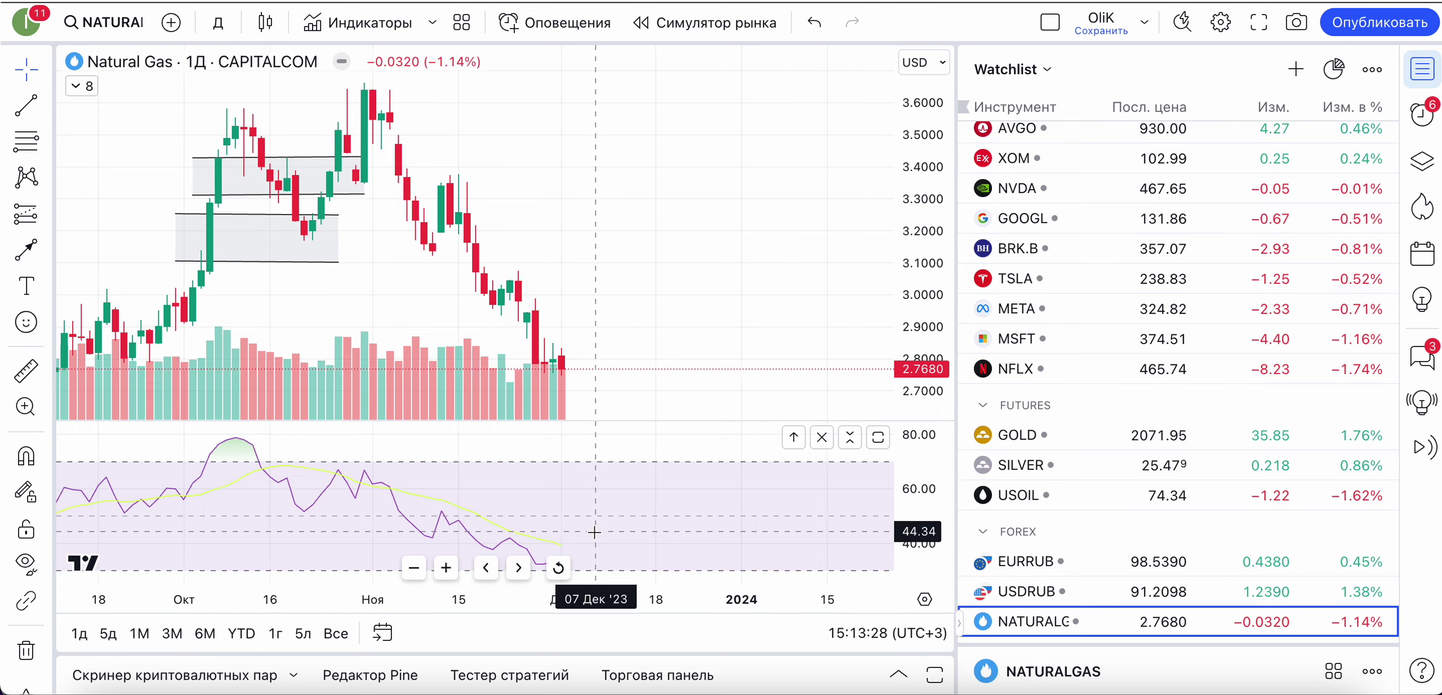
pyautogui.hscroll(-3, 595, 533)
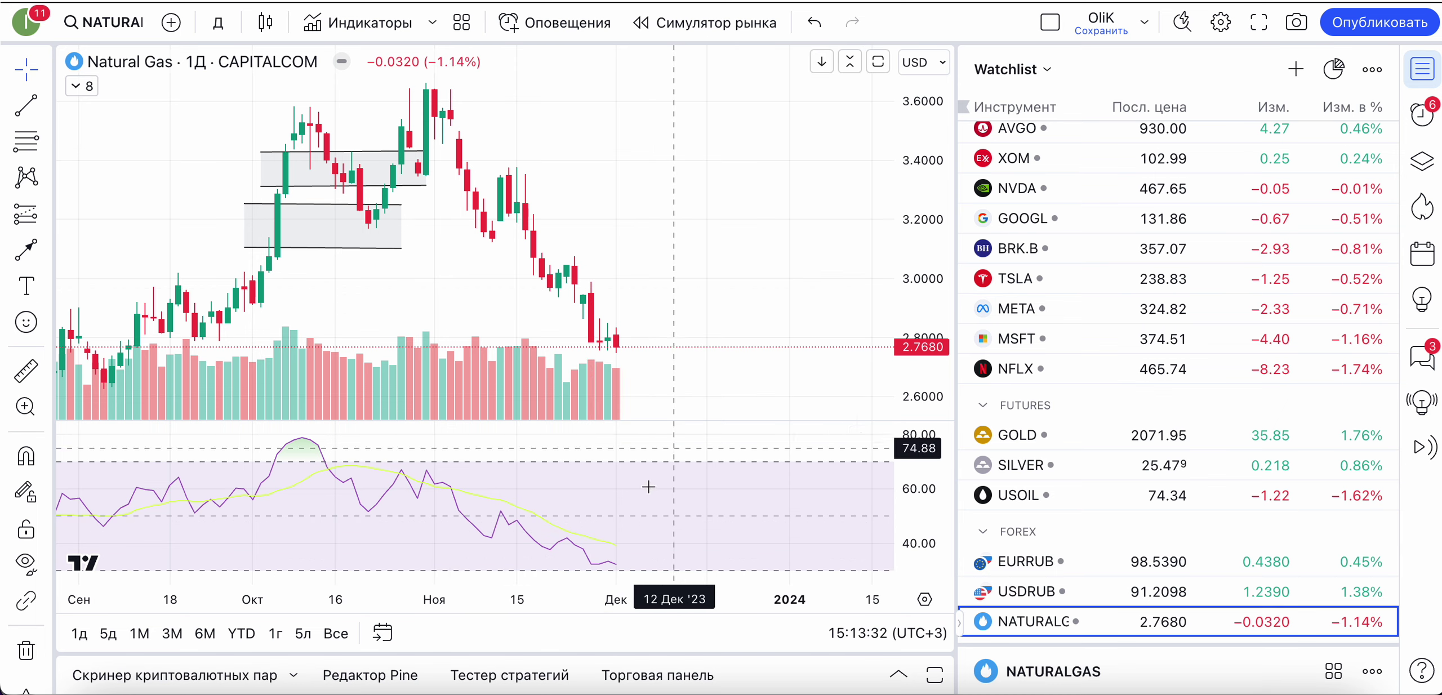
pyautogui.hscroll(-3, 657, 567)
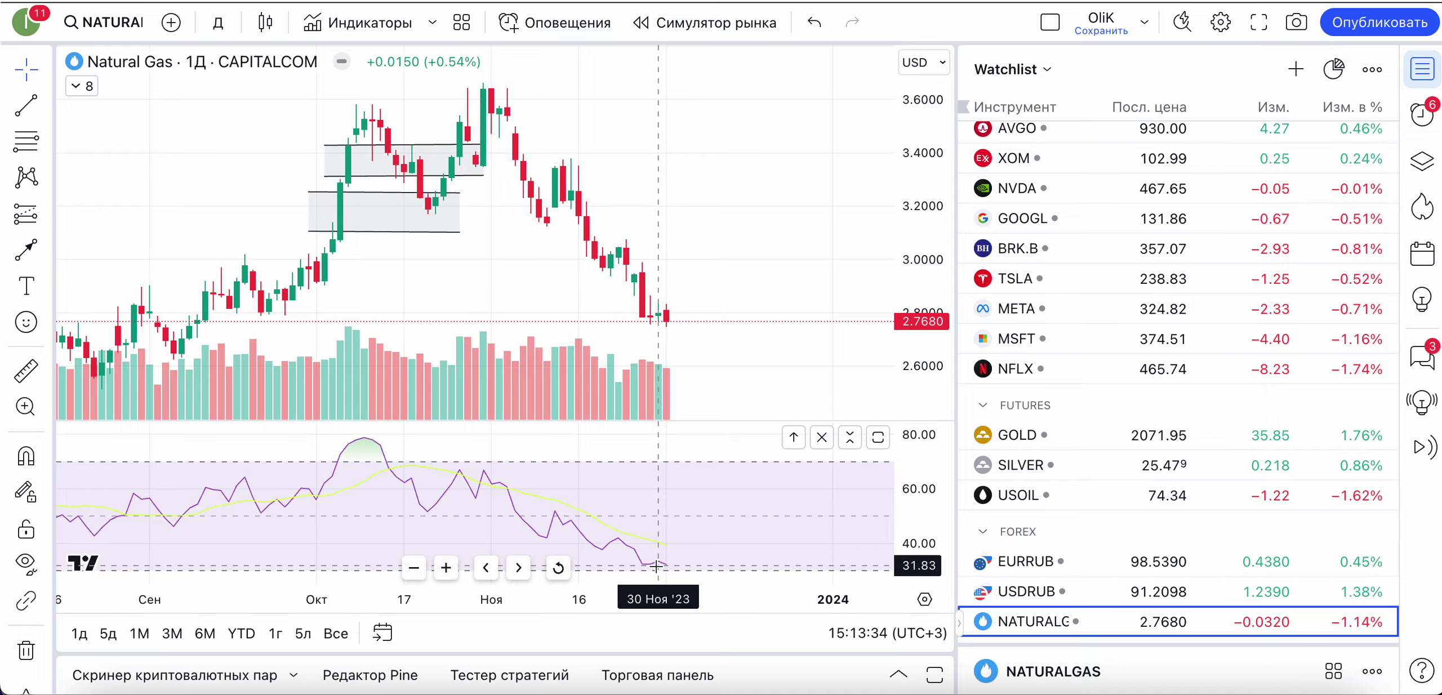
pyautogui.hscroll(-20, 712, 541)
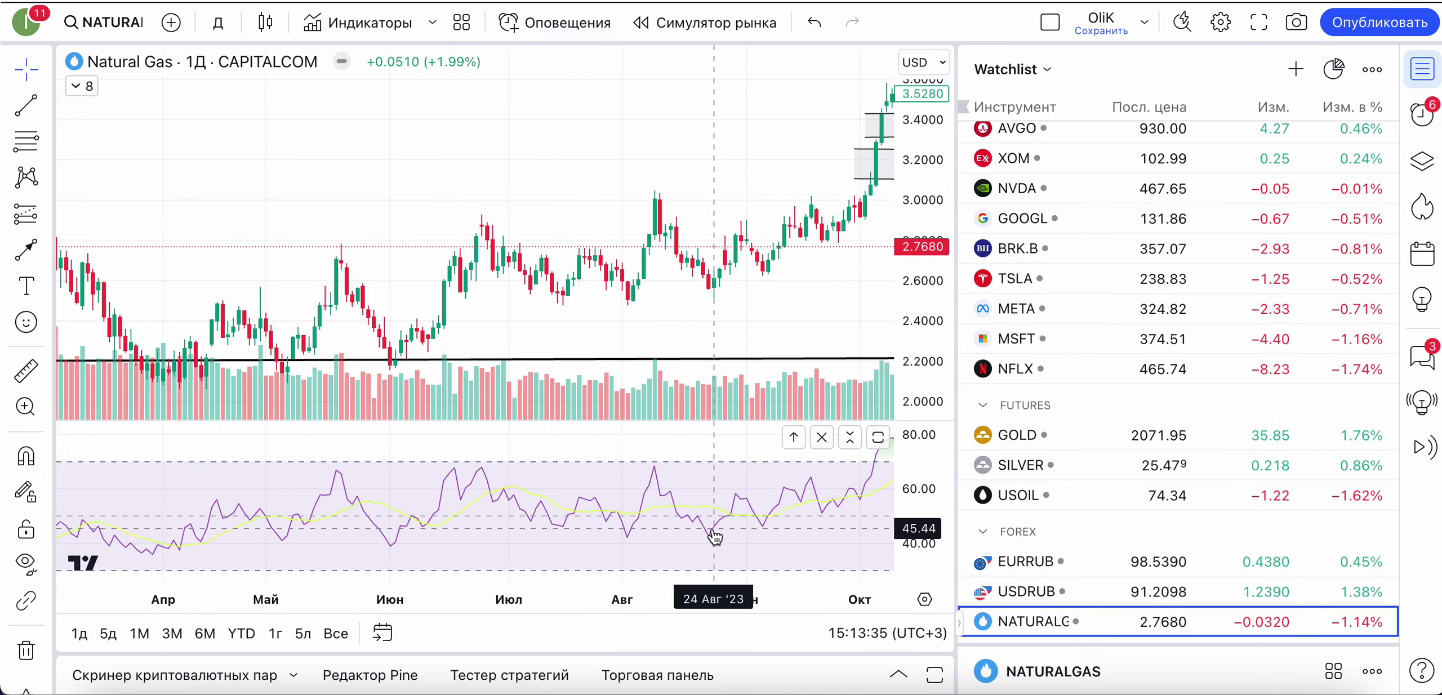
pyautogui.hscroll(-15, 712, 530)
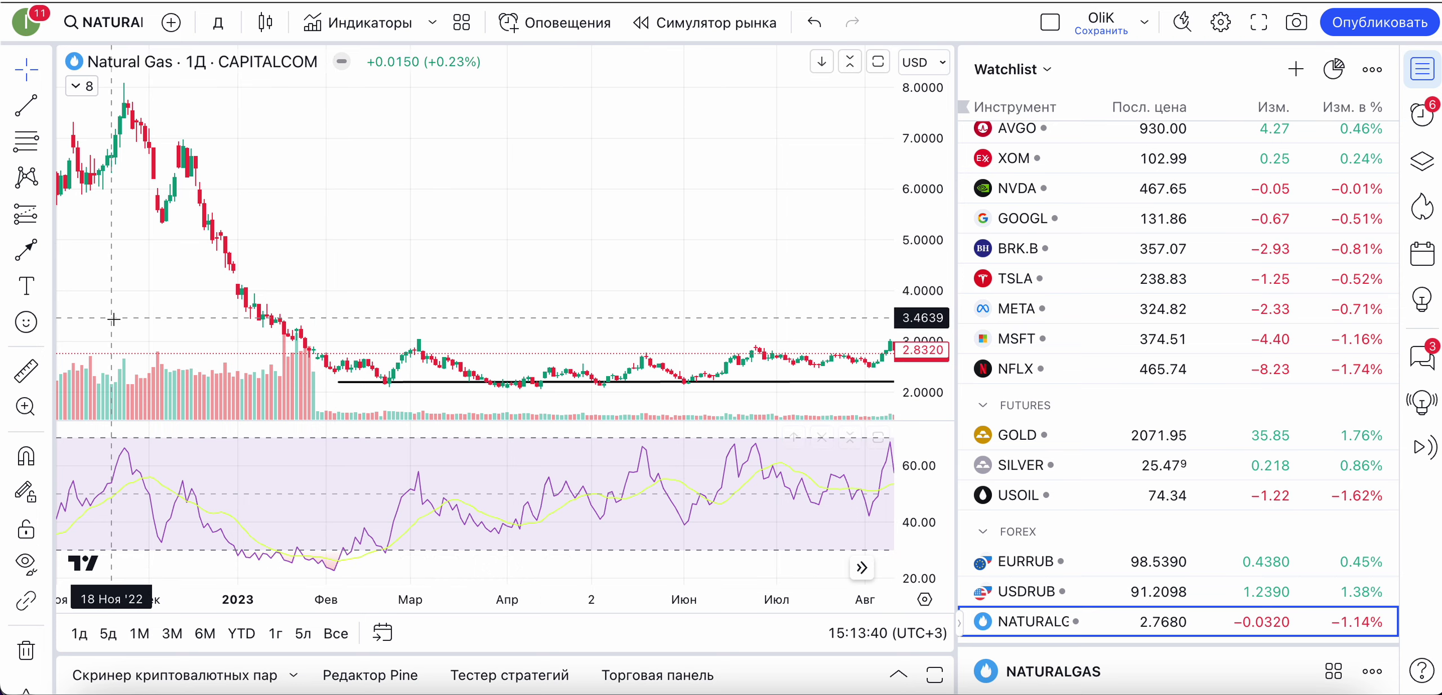
# Measure the Natural Gas price range from 2 February 2023 at about 2.43 to 17 March 2023 at about 3.01, then clear the measurement
pyautogui.click(26, 370)
pyautogui.scroll(3, 300, 370)
pyautogui.scroll(3, 300, 369)
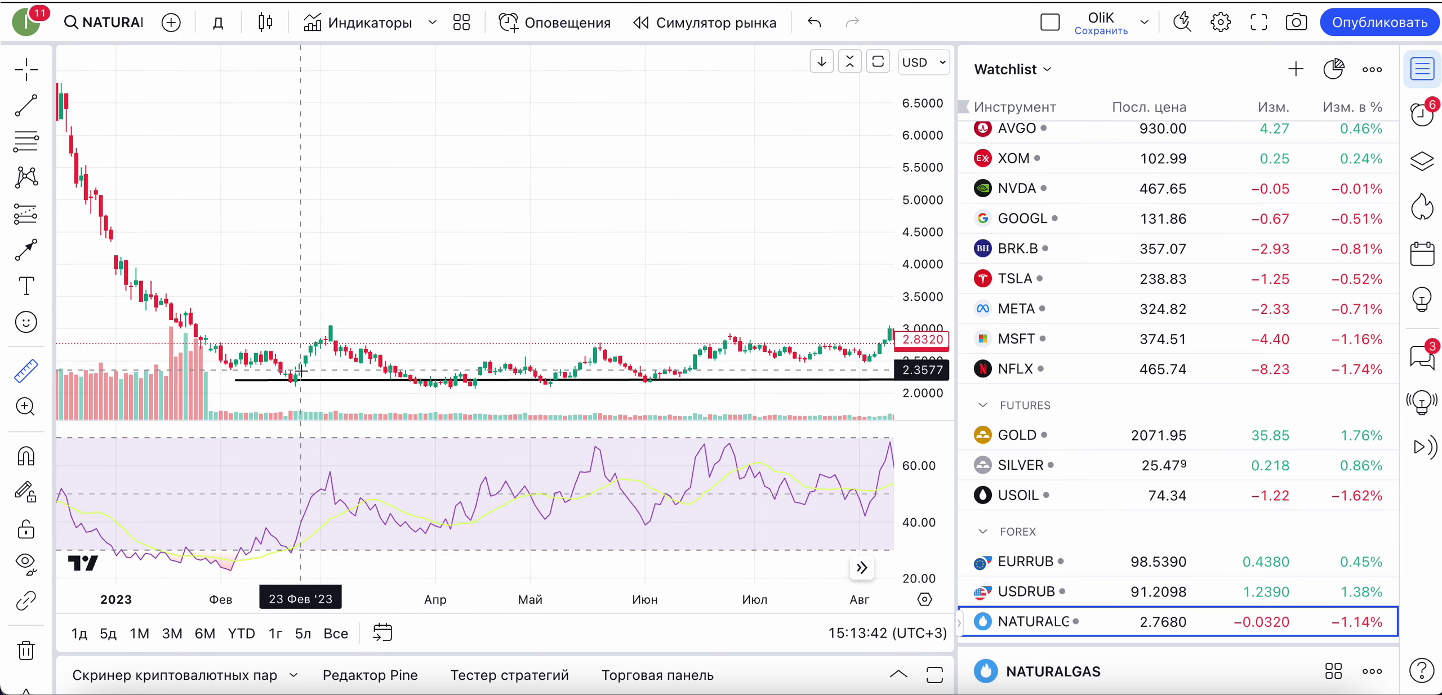
pyautogui.scroll(2, 301, 371)
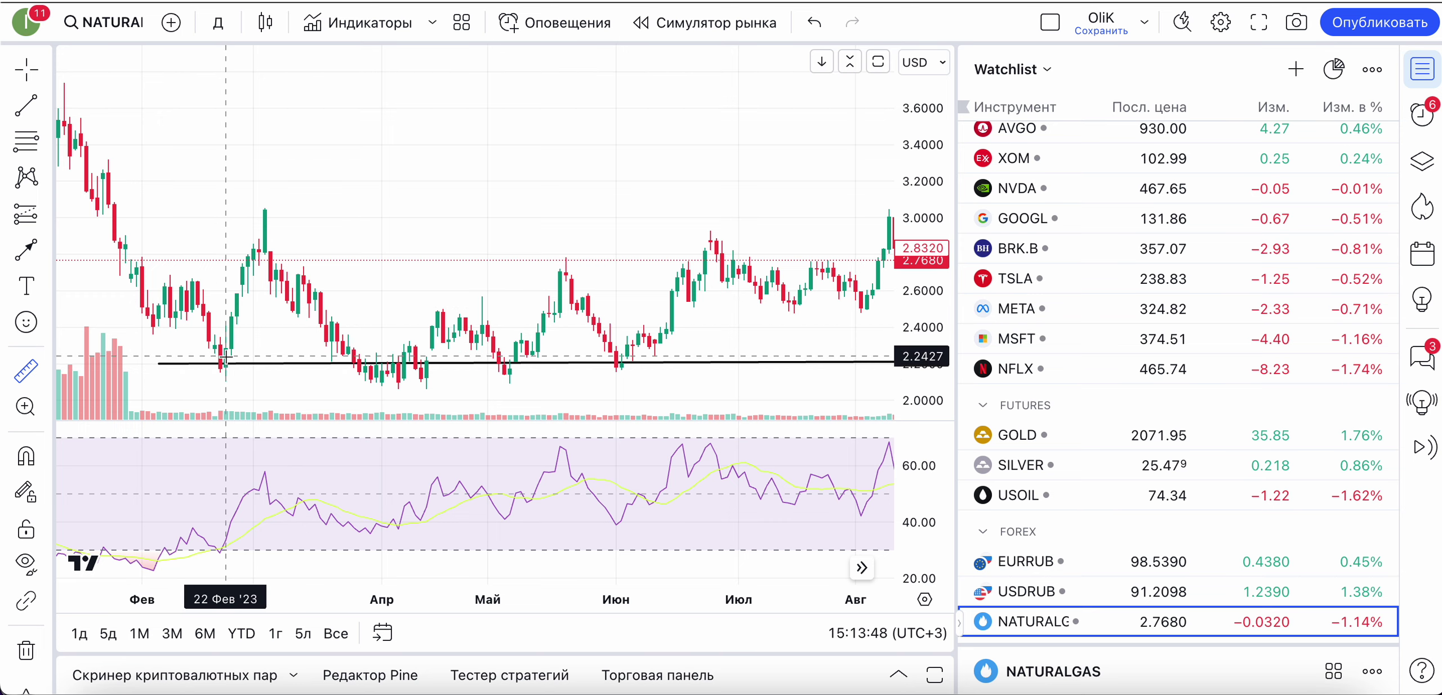
pyautogui.click(150, 323)
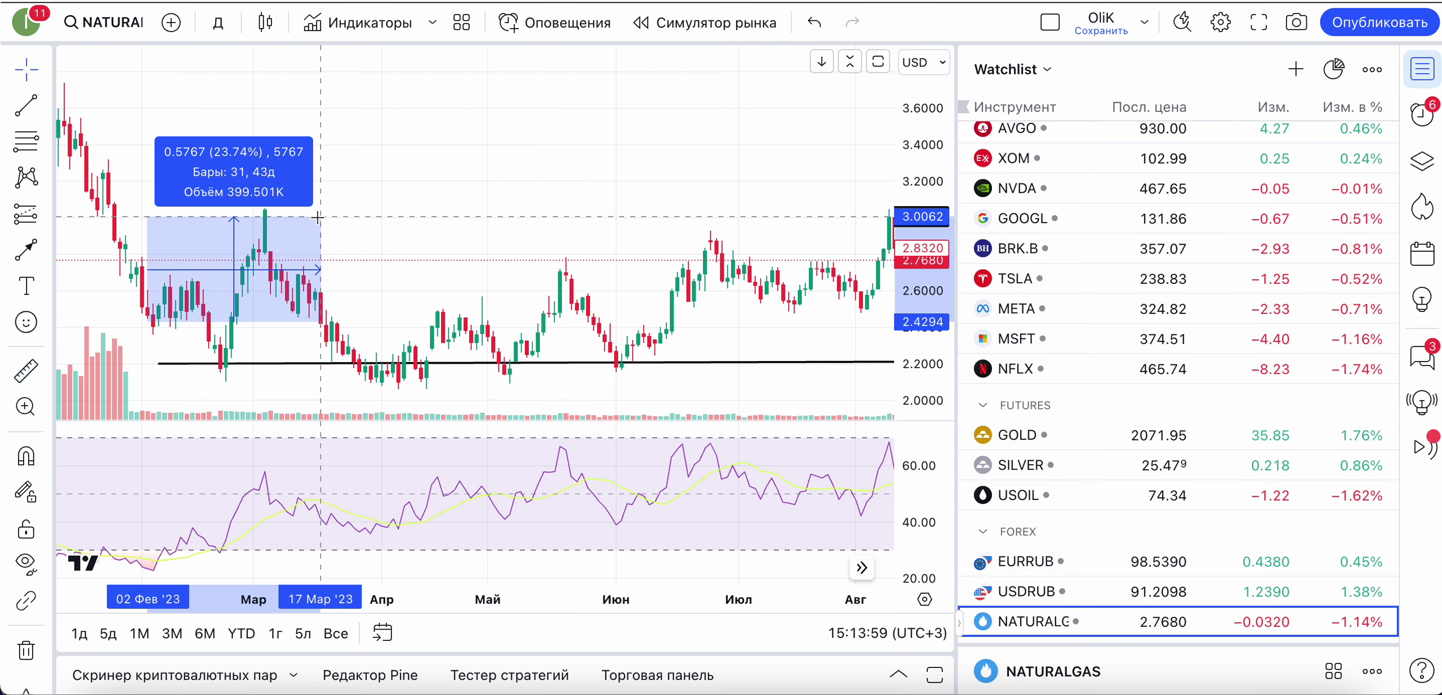
pyautogui.click(318, 218)
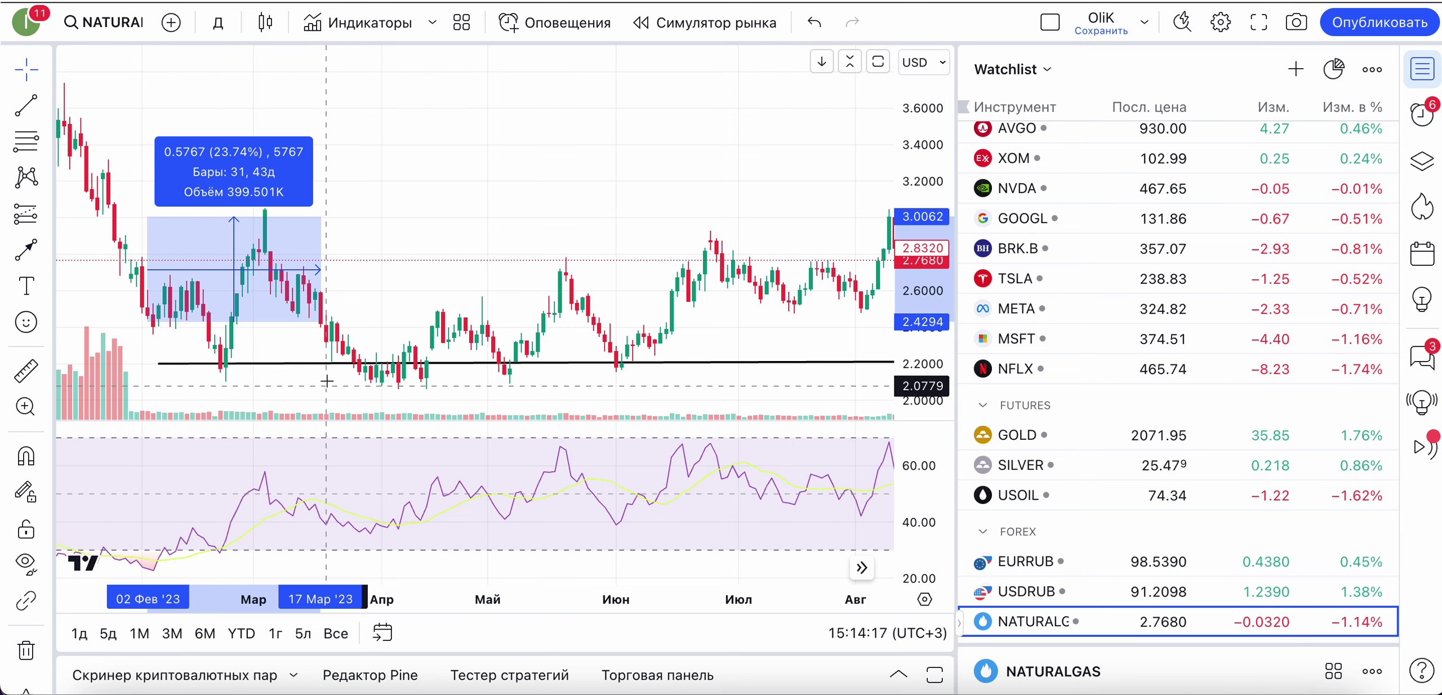
pyautogui.scroll(-5, 364, 311)
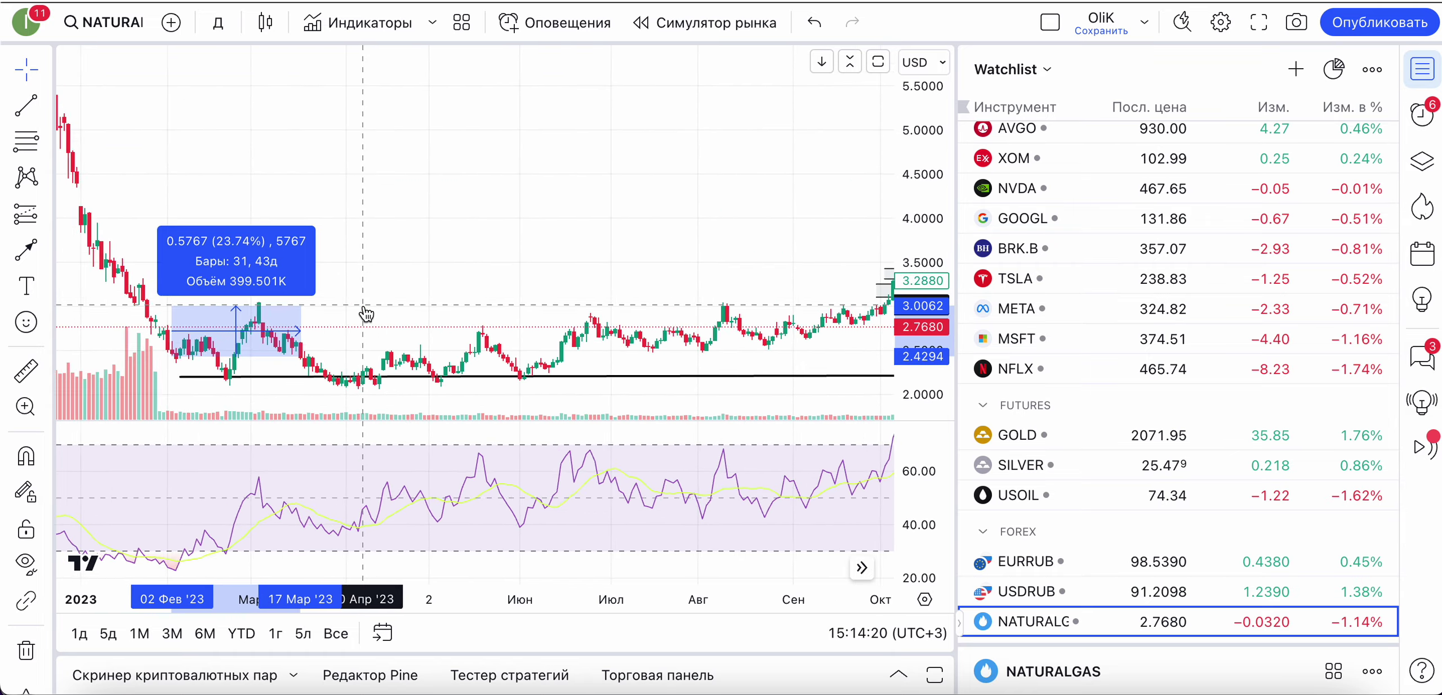
pyautogui.scroll(5, 364, 312)
pyautogui.click(375, 262)
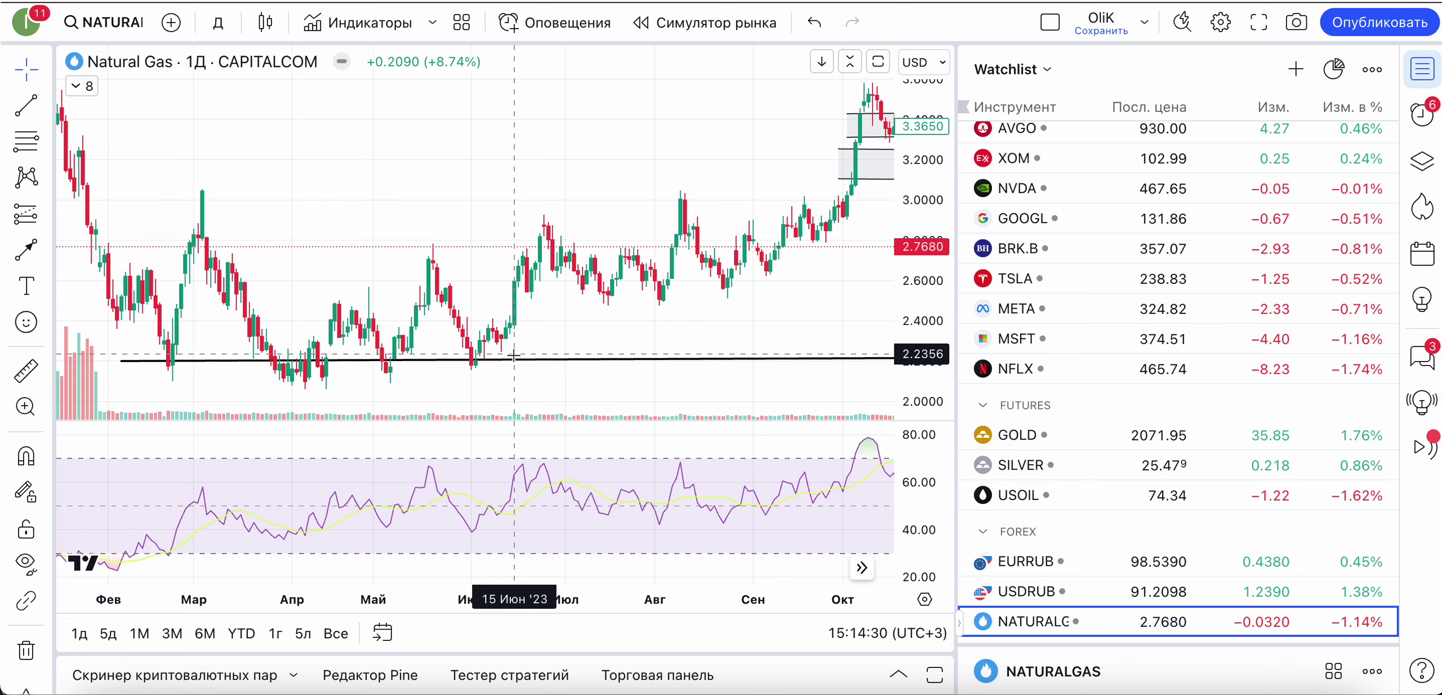
# Lower the Natural Gas support line under the 2023 lows to about 2.17
pyautogui.moveTo(514, 359); pyautogui.dragTo(509, 373)
pyautogui.hscroll(5, 473, 270)
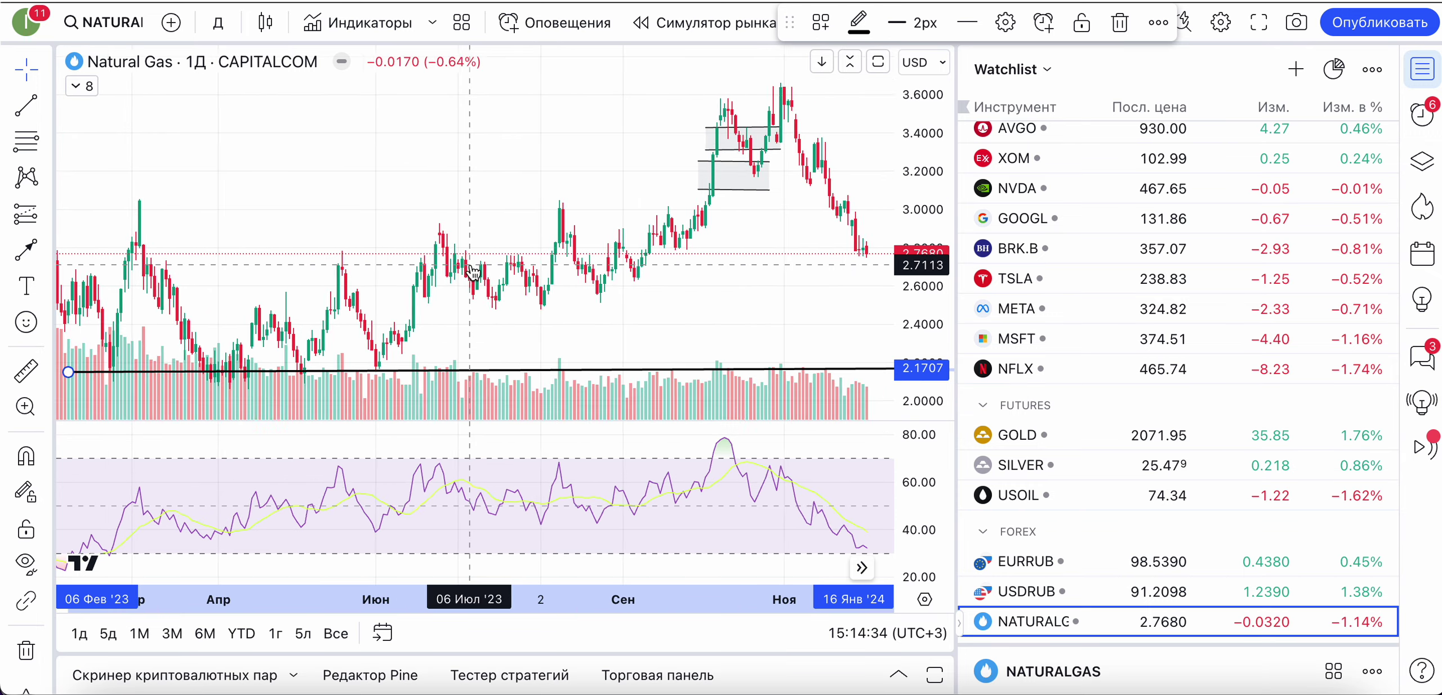
pyautogui.scroll(-2, 472, 273)
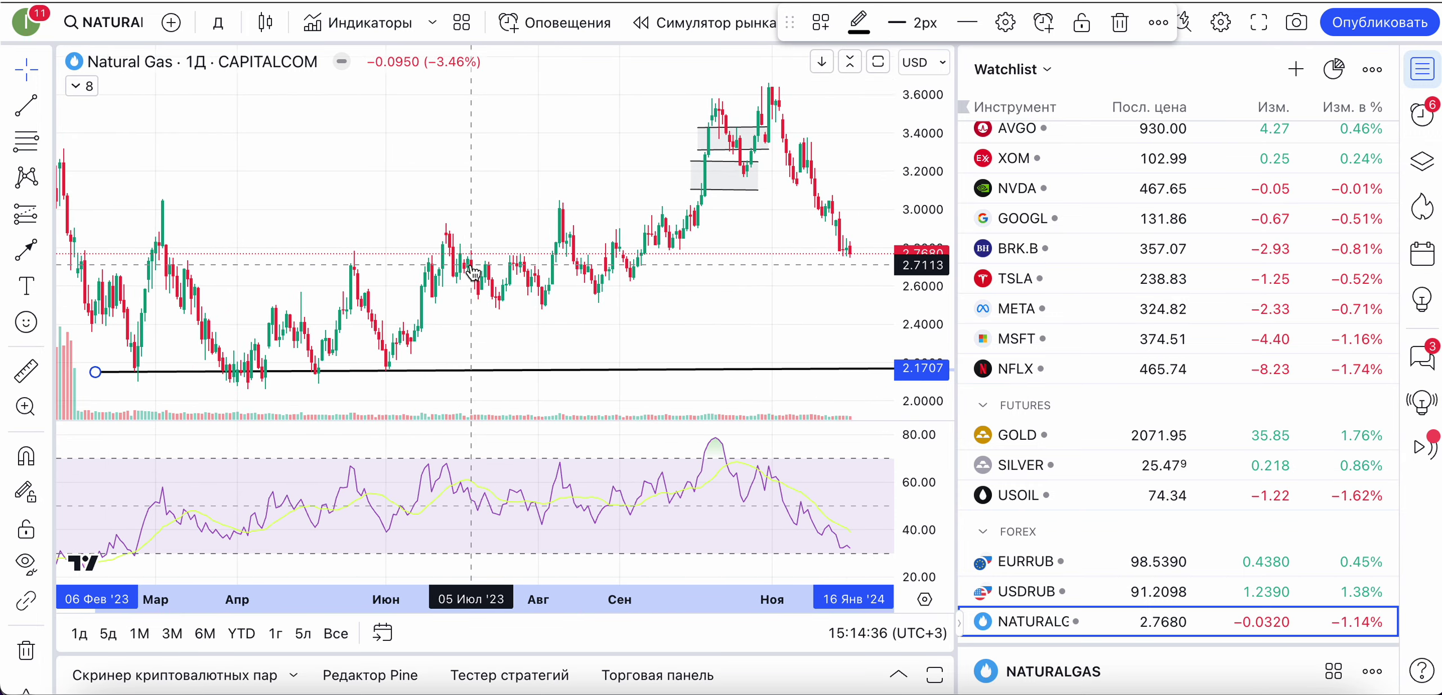
# Measure the Natural Gas price range from 6 June 2023 at about 2.17 up to about 3.57 at 23 November, and clear it
pyautogui.click(12, 379)
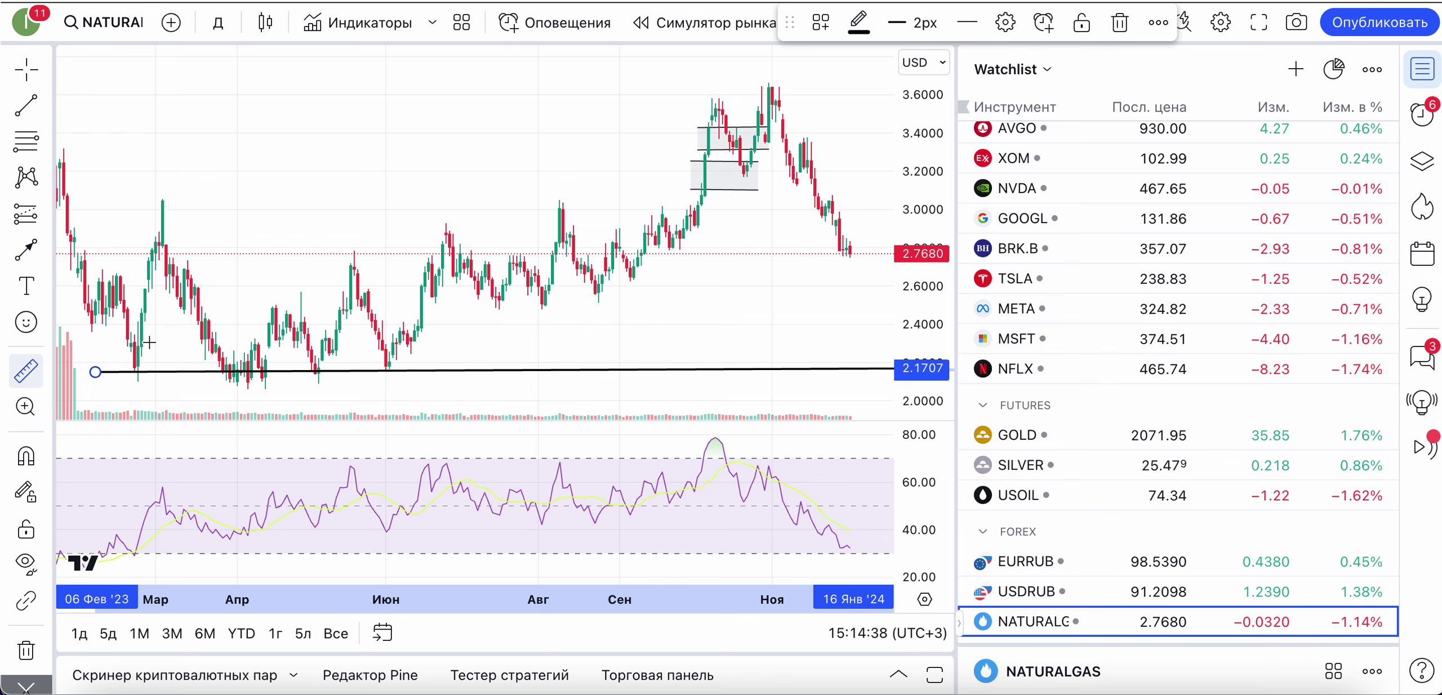
pyautogui.click(396, 369)
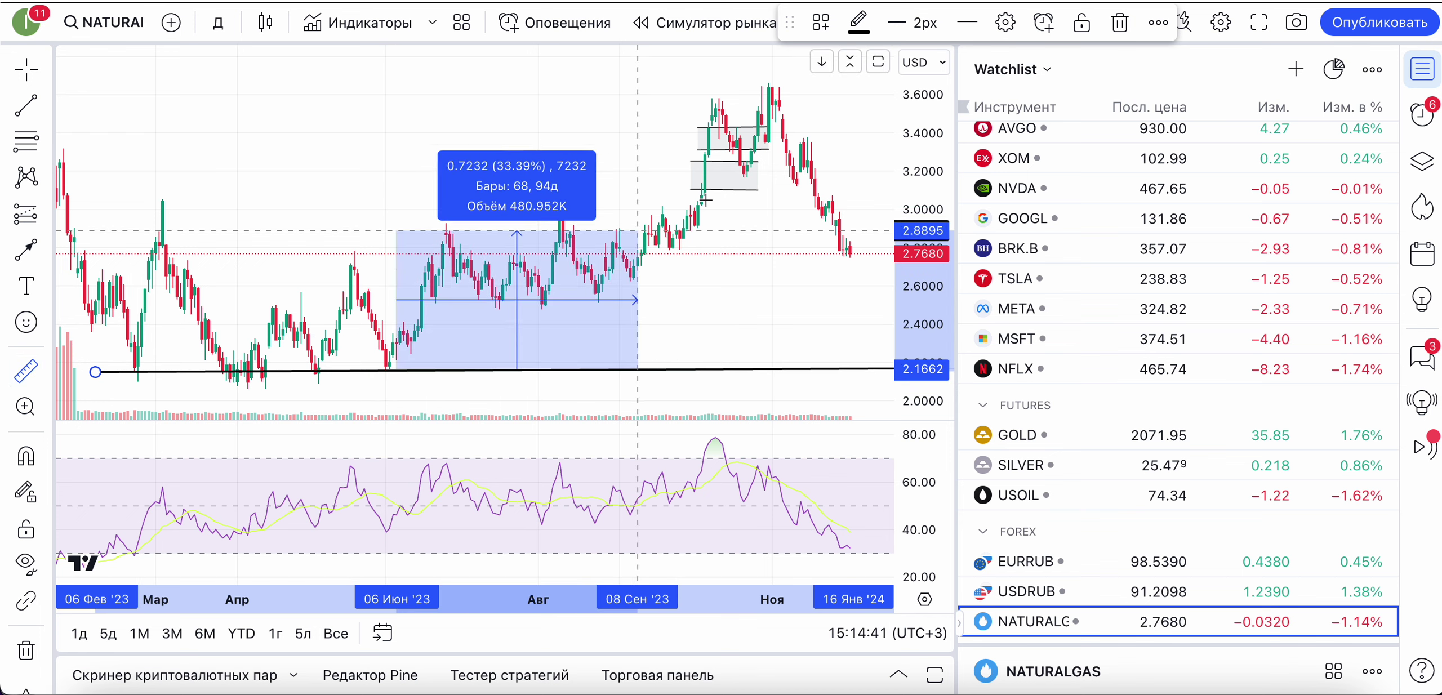
pyautogui.click(829, 102)
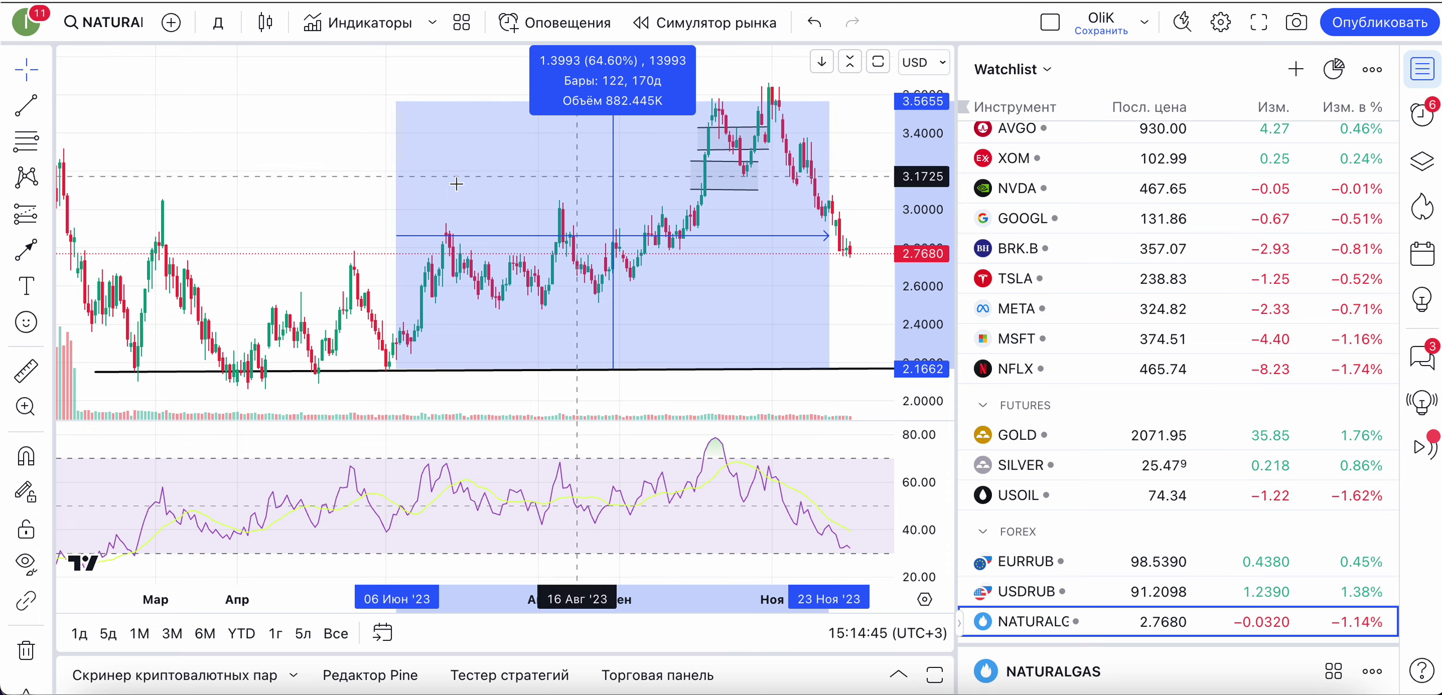
pyautogui.click(311, 160)
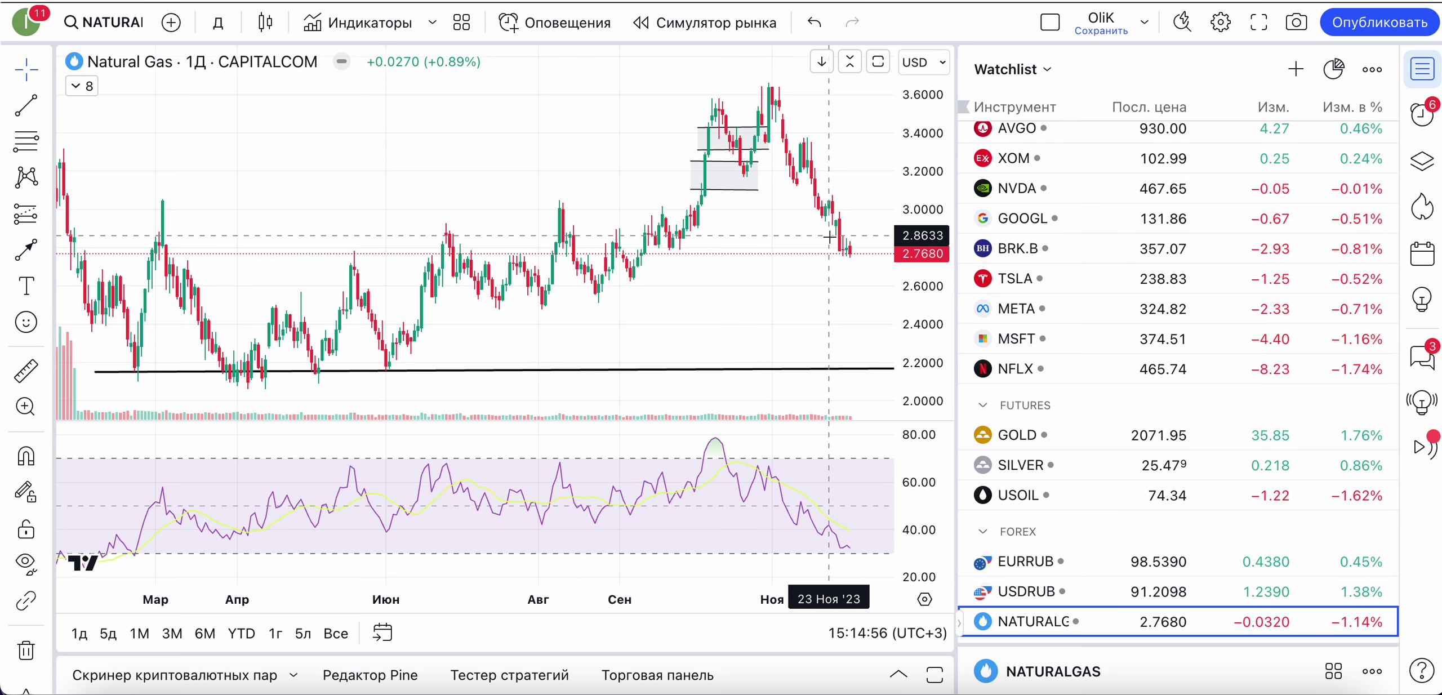
pyautogui.hscroll(3, 749, 444)
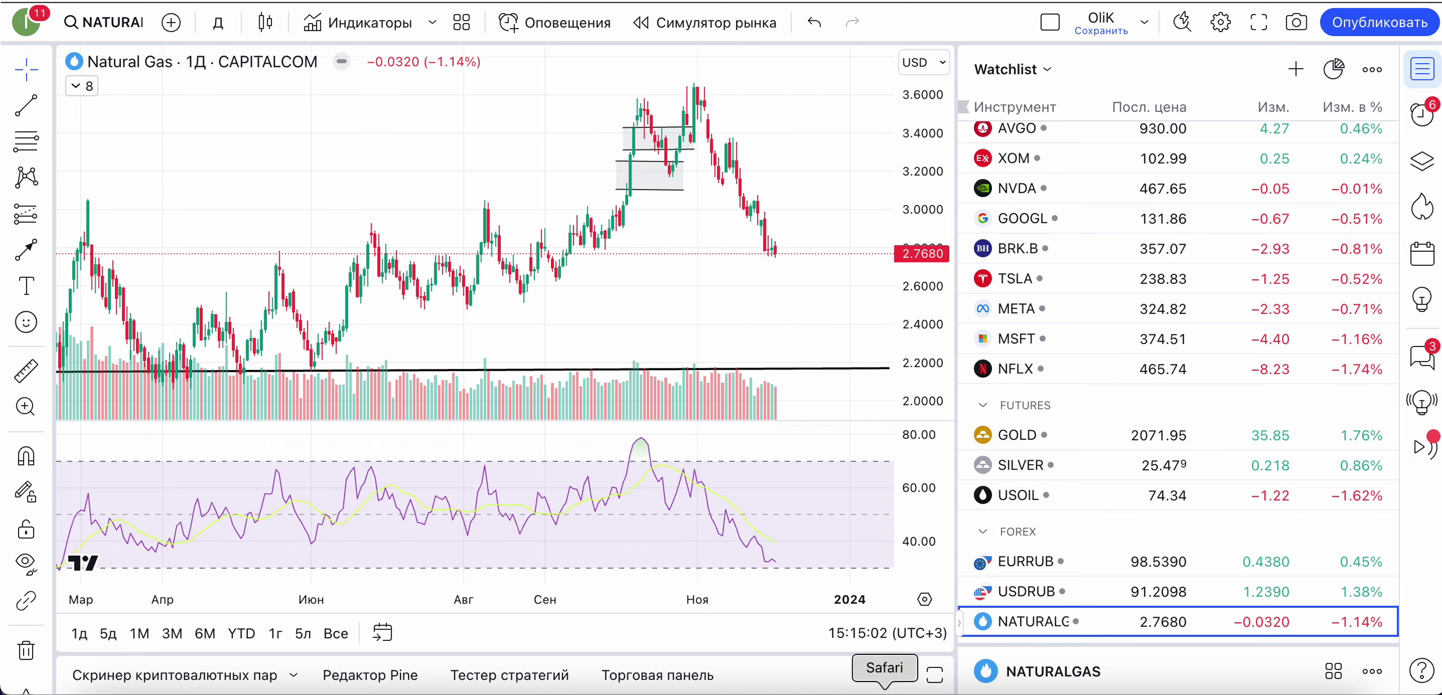
# Switch to Discord, read the November results outline in the рф-сигналы channel, and return to the TradingView chart
pyautogui.press('super+Tab')
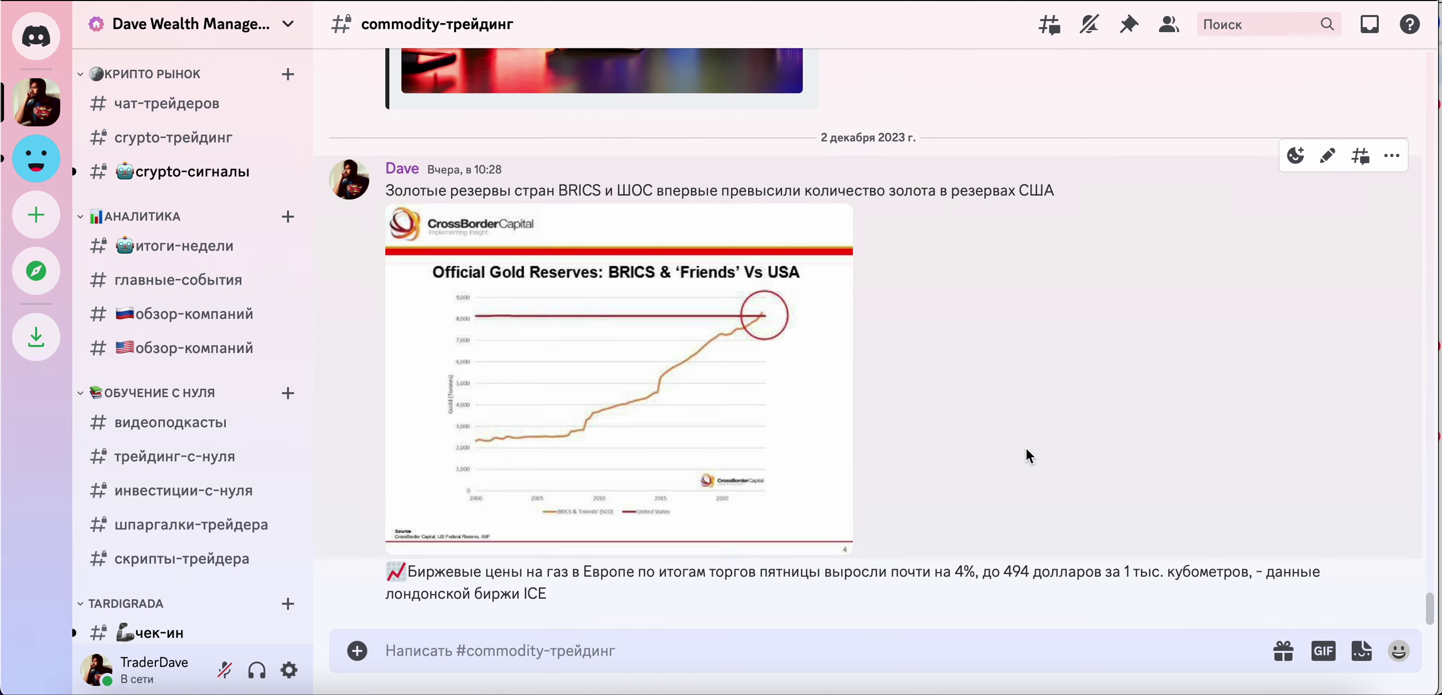
pyautogui.scroll(-5, 263, 439)
pyautogui.scroll(-2, 263, 439)
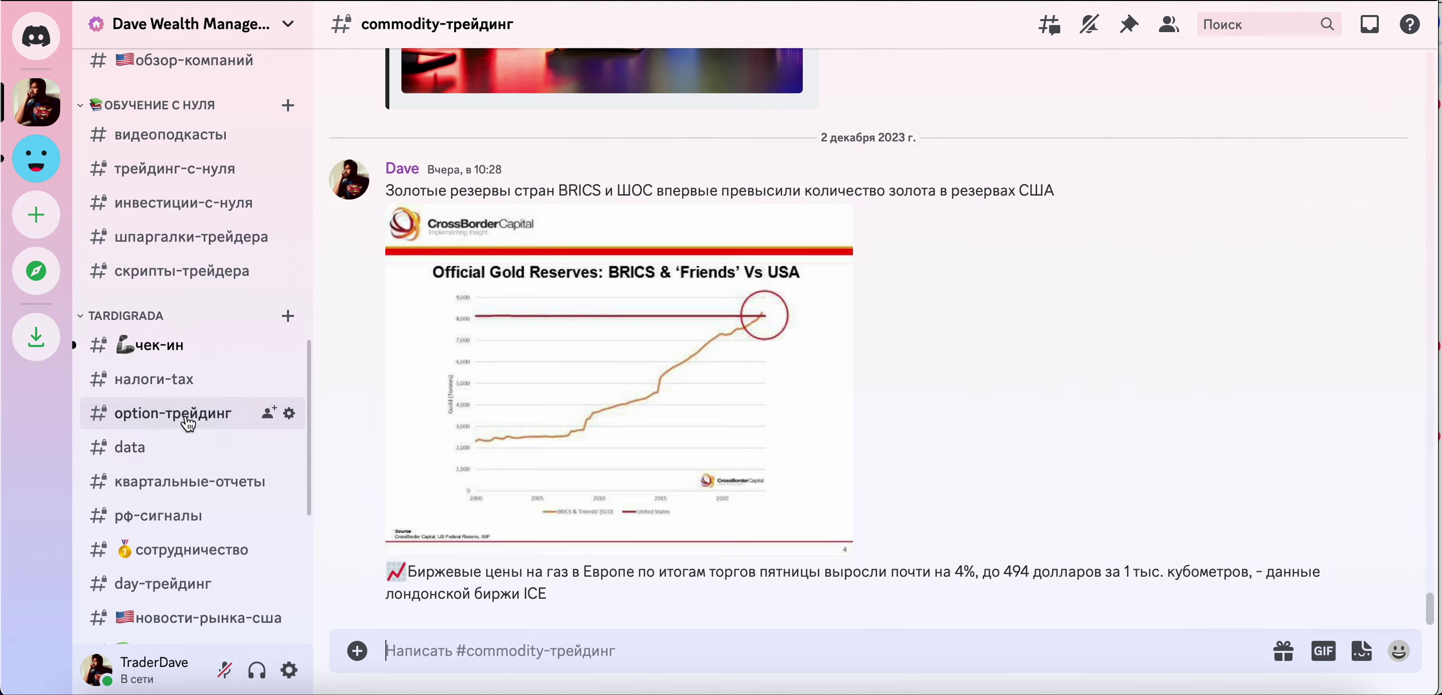
pyautogui.scroll(-2, 200, 414)
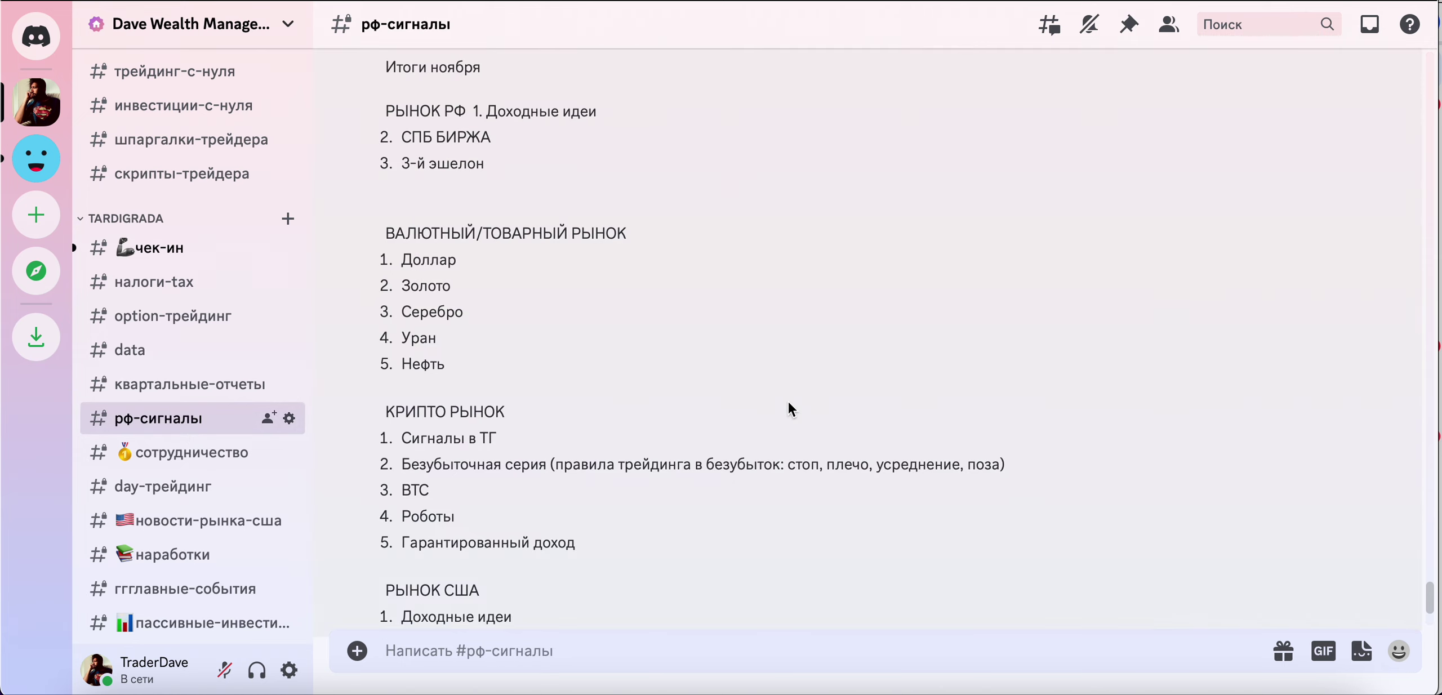
pyautogui.scroll(-1, 788, 404)
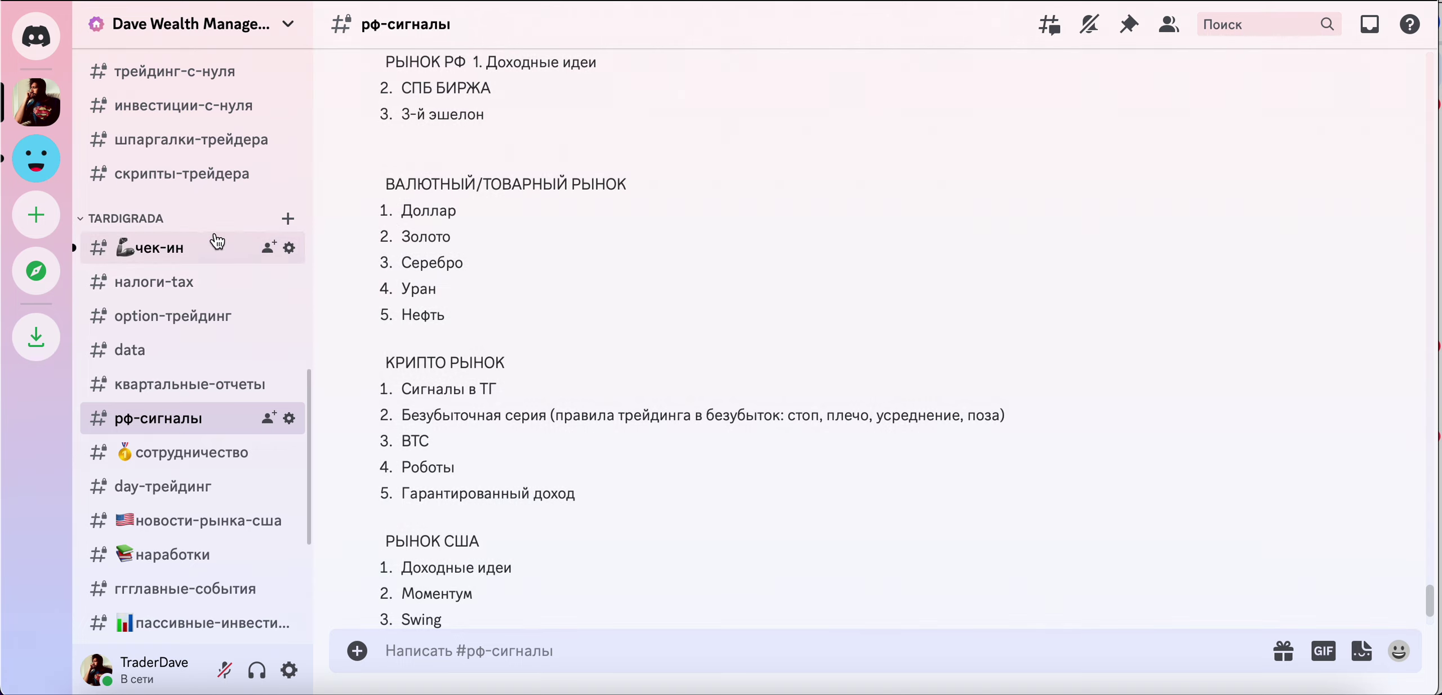
pyautogui.click(598, 692)
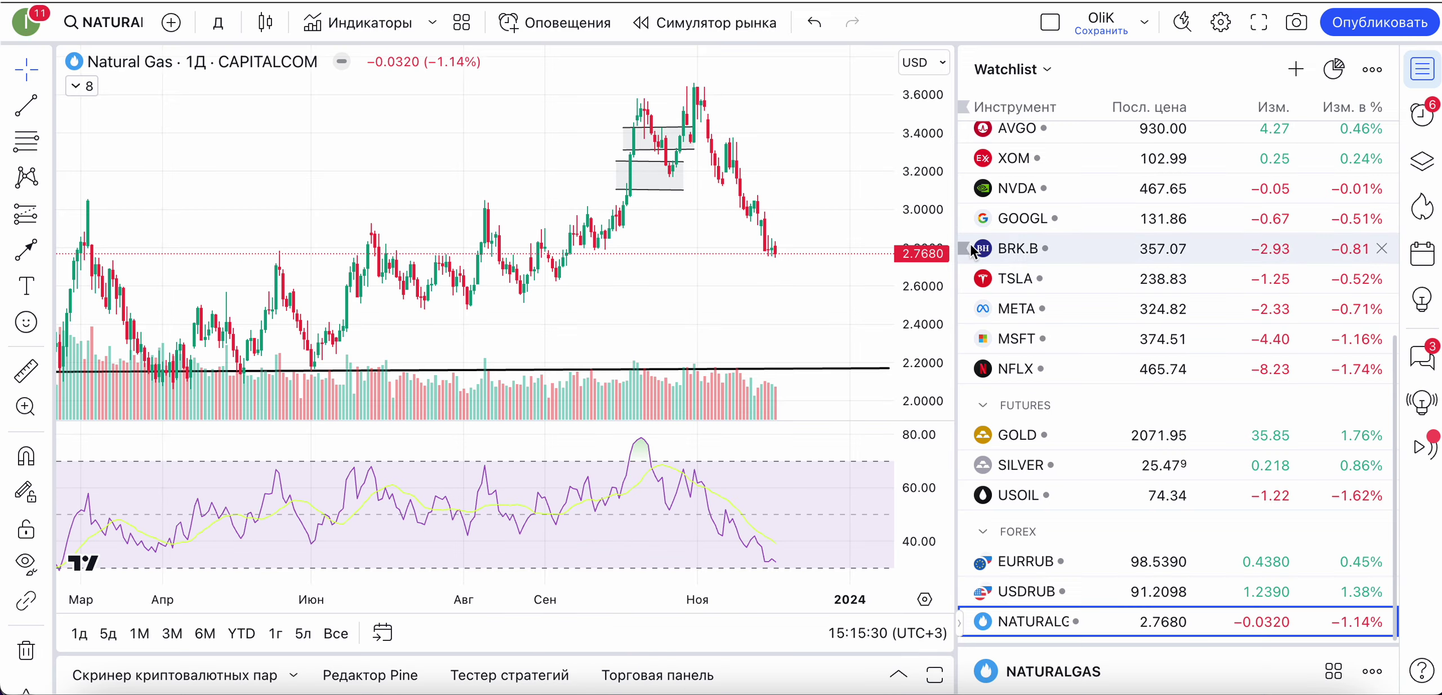
# Open the USOIL daily chart and compress its price and time scales to show the candles back to mid-2022
pyautogui.click(1014, 496)
pyautogui.keyDown('shift'); pyautogui.click(787, 179); pyautogui.keyUp('shift')
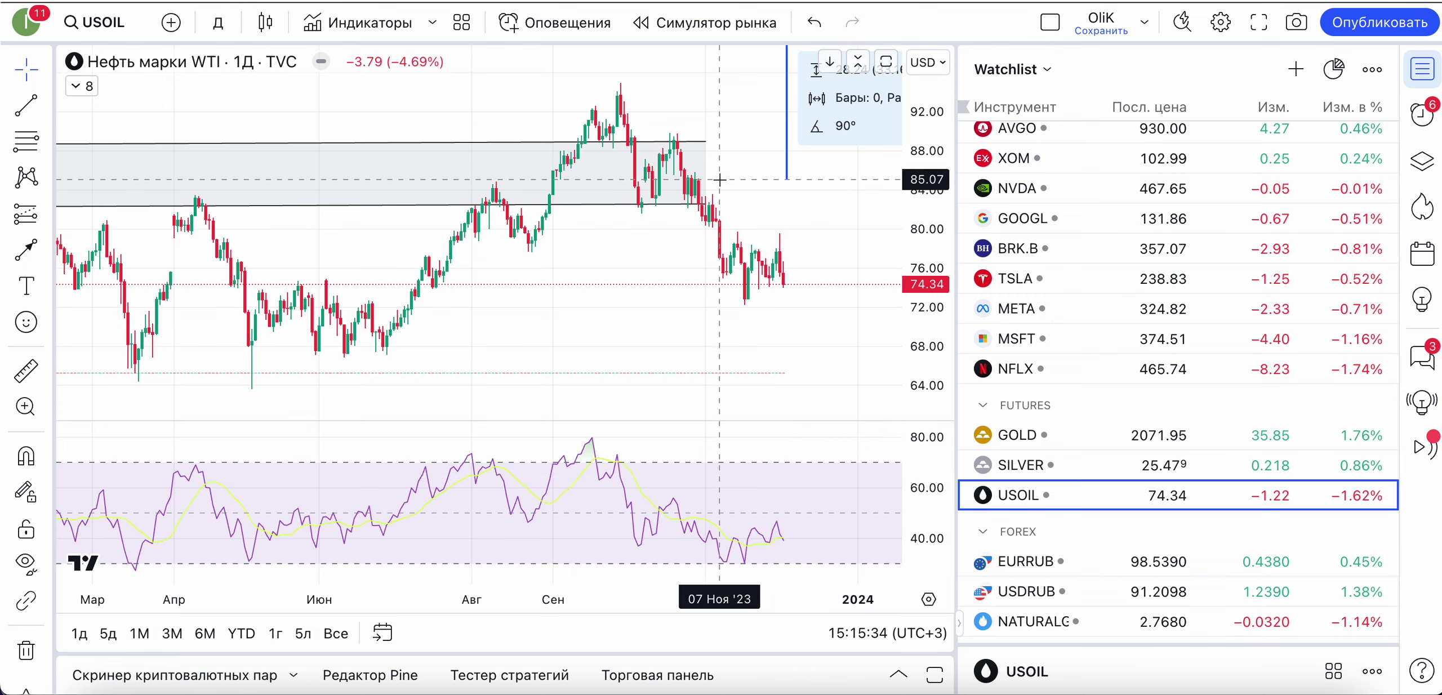
pyautogui.hscroll(3, 720, 179)
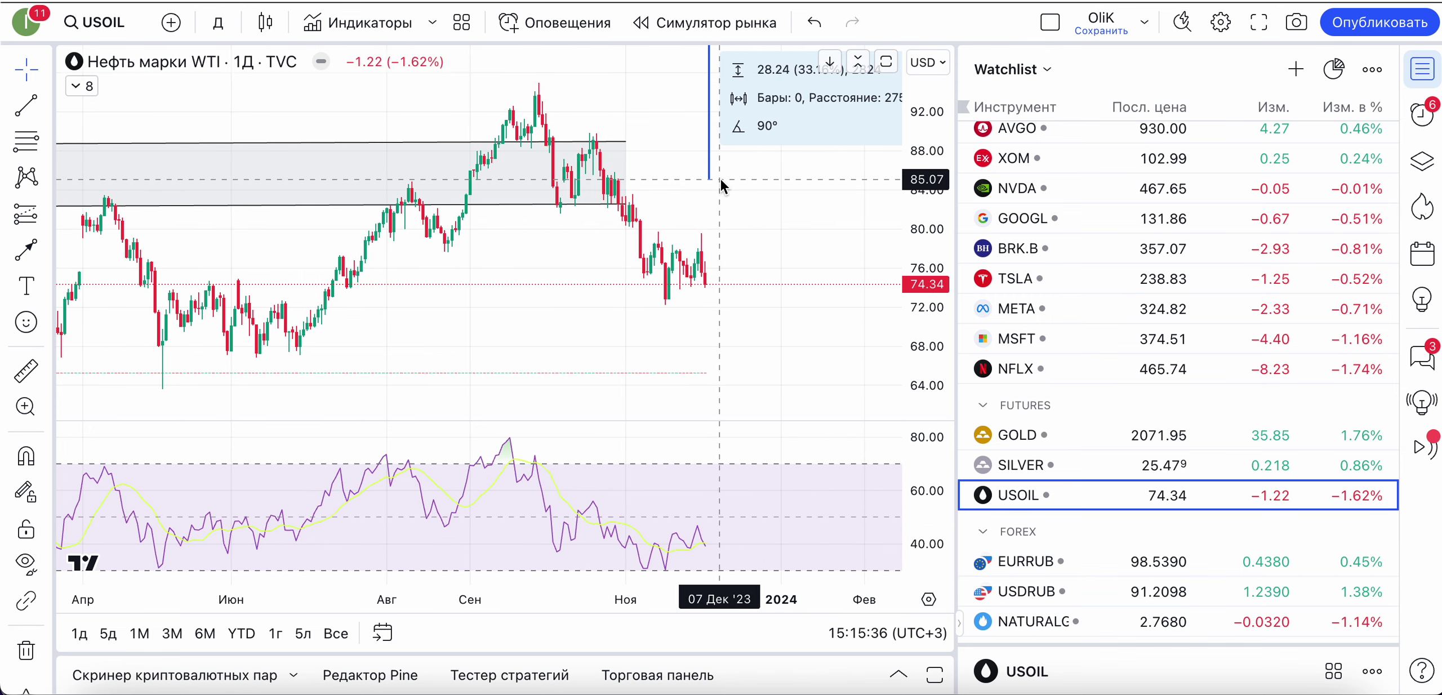
pyautogui.moveTo(924, 164); pyautogui.dragTo(924, 367)
pyautogui.scroll(-3, 513, 473)
pyautogui.scroll(-4, 511, 473)
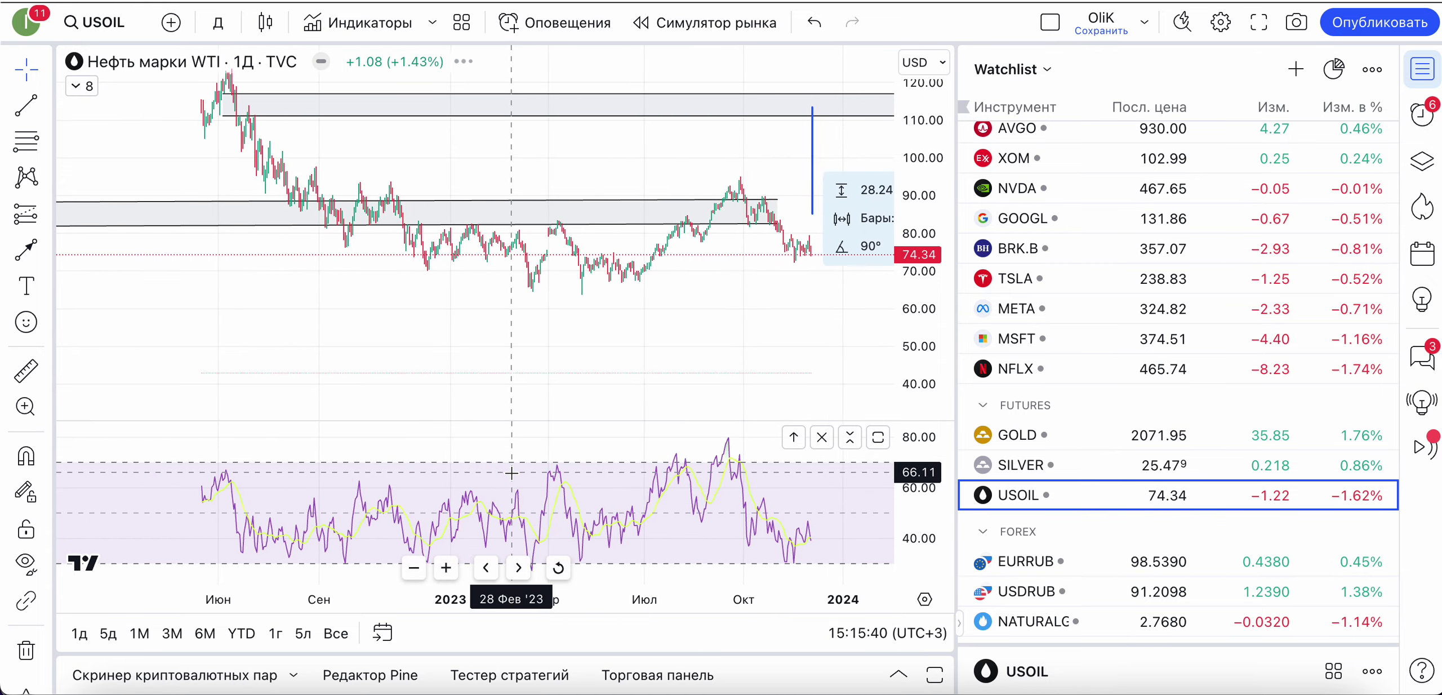
pyautogui.scroll(5, 513, 480)
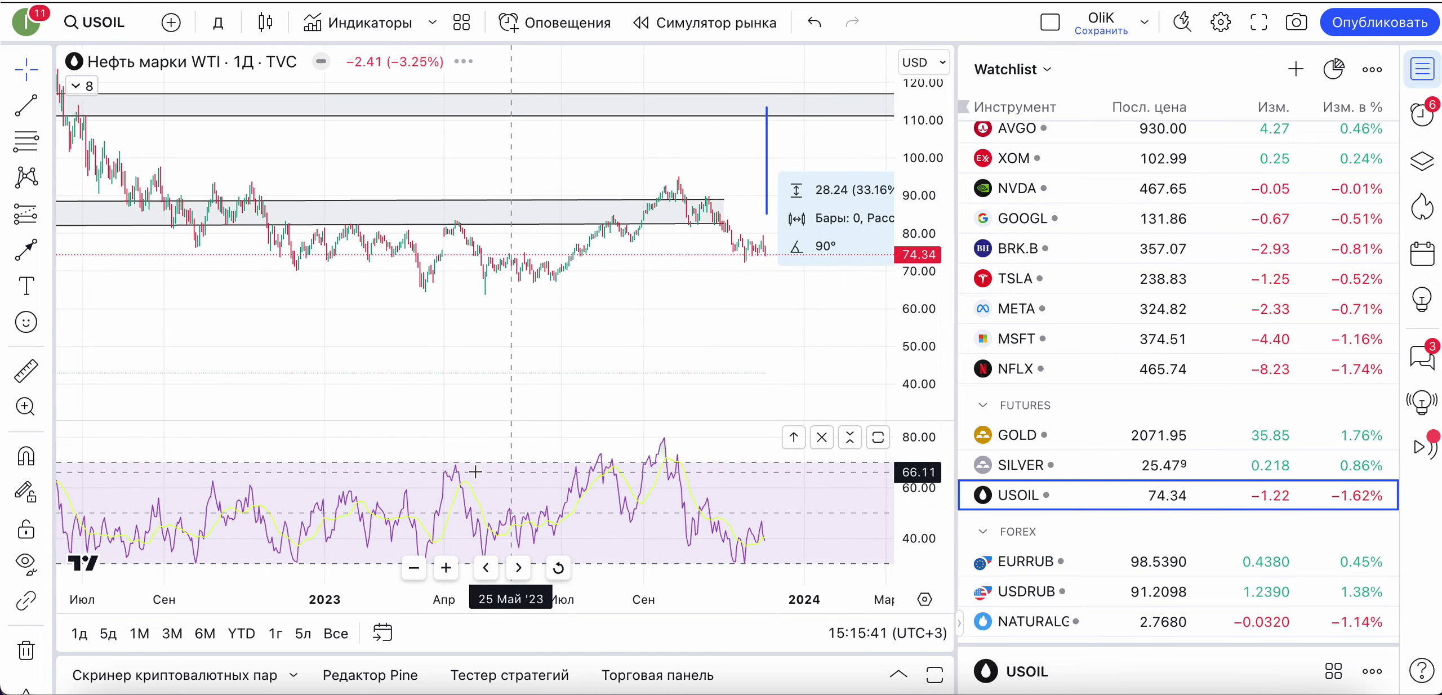
# Switch the USOIL chart to the 1-week timeframe and examine the price history against the marked zones
pyautogui.click(213, 26)
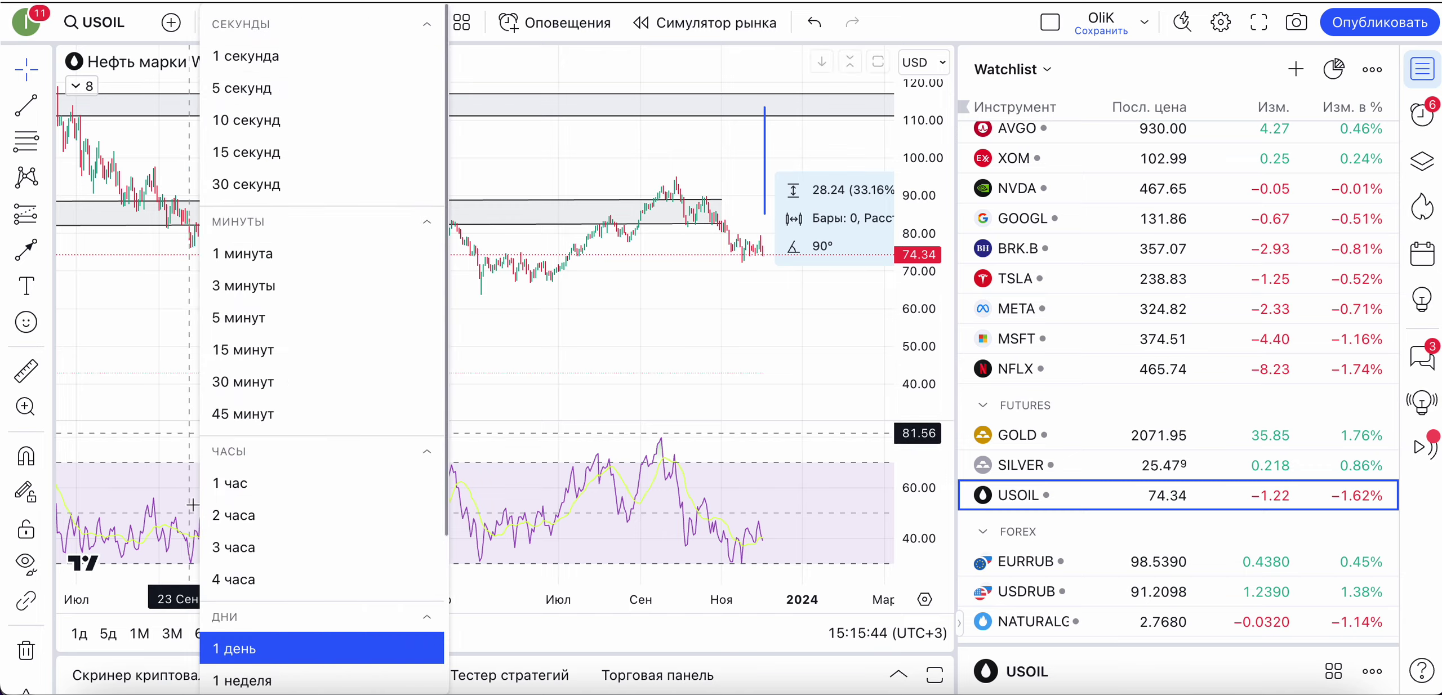
pyautogui.click(282, 678)
pyautogui.scroll(5, 485, 334)
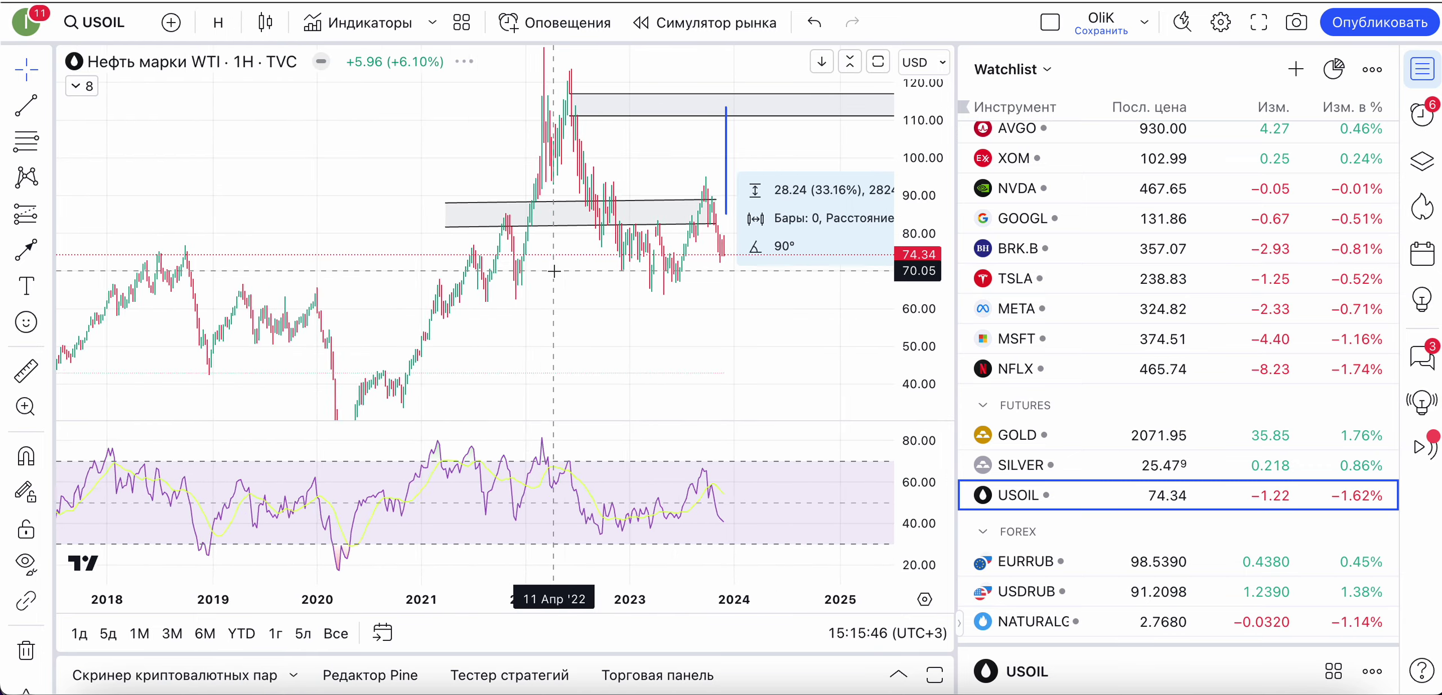
pyautogui.hscroll(-5, 555, 271)
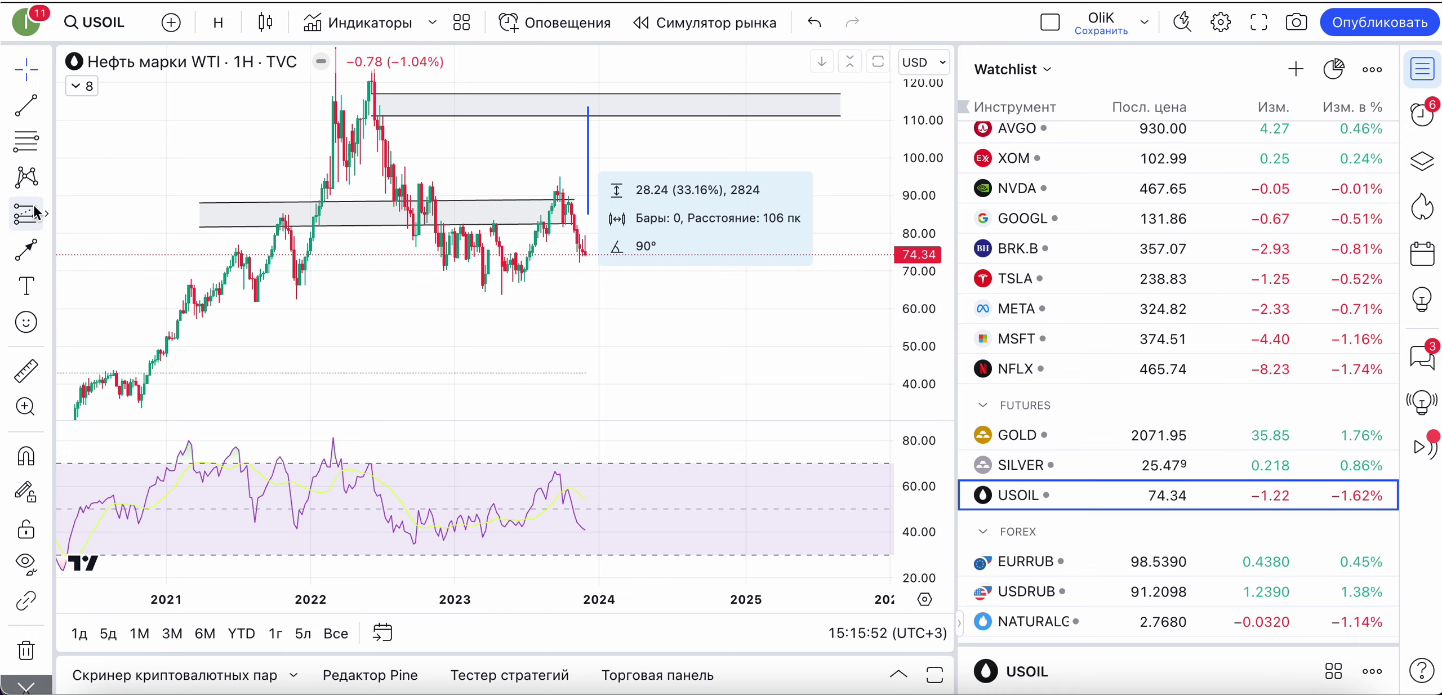
# Delete all 3 drawing objects from the USOIL chart and keep the indicators
pyautogui.click(25, 663)
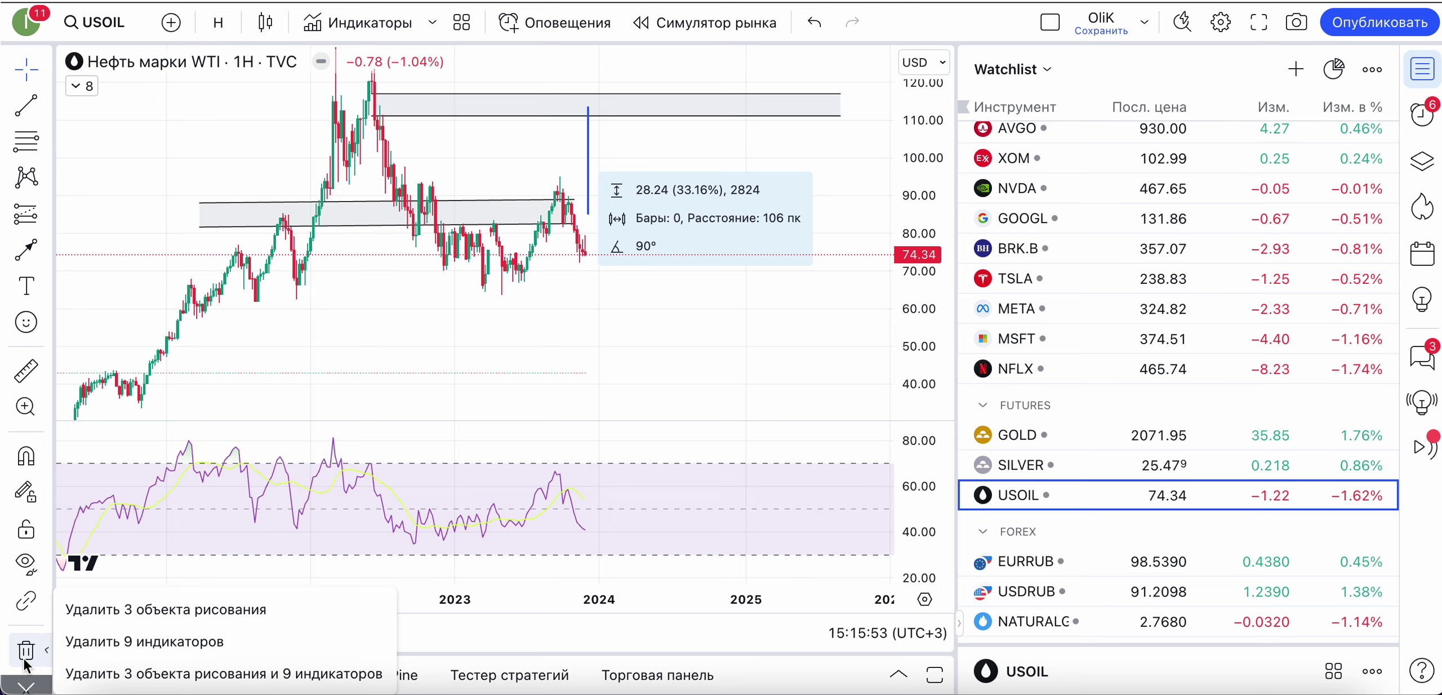
pyautogui.click(107, 610)
pyautogui.scroll(5, 707, 241)
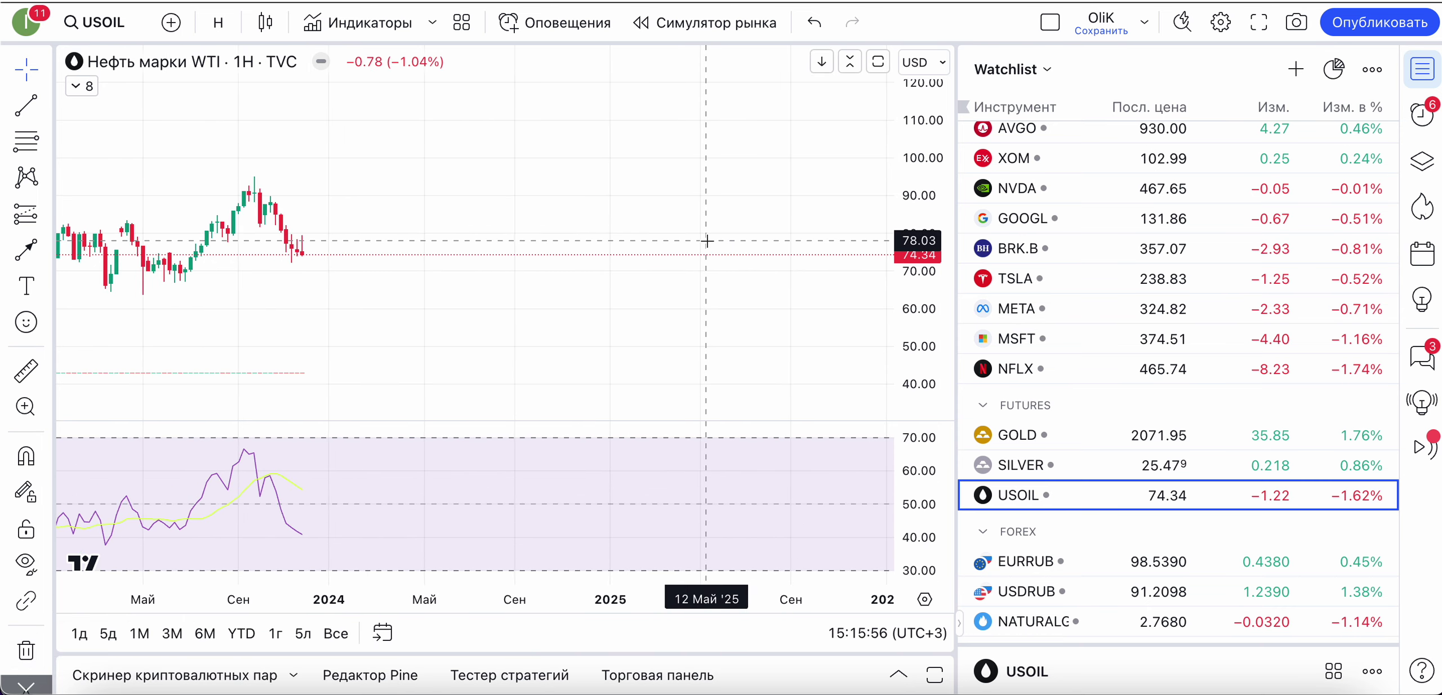
pyautogui.scroll(-5, 552, 343)
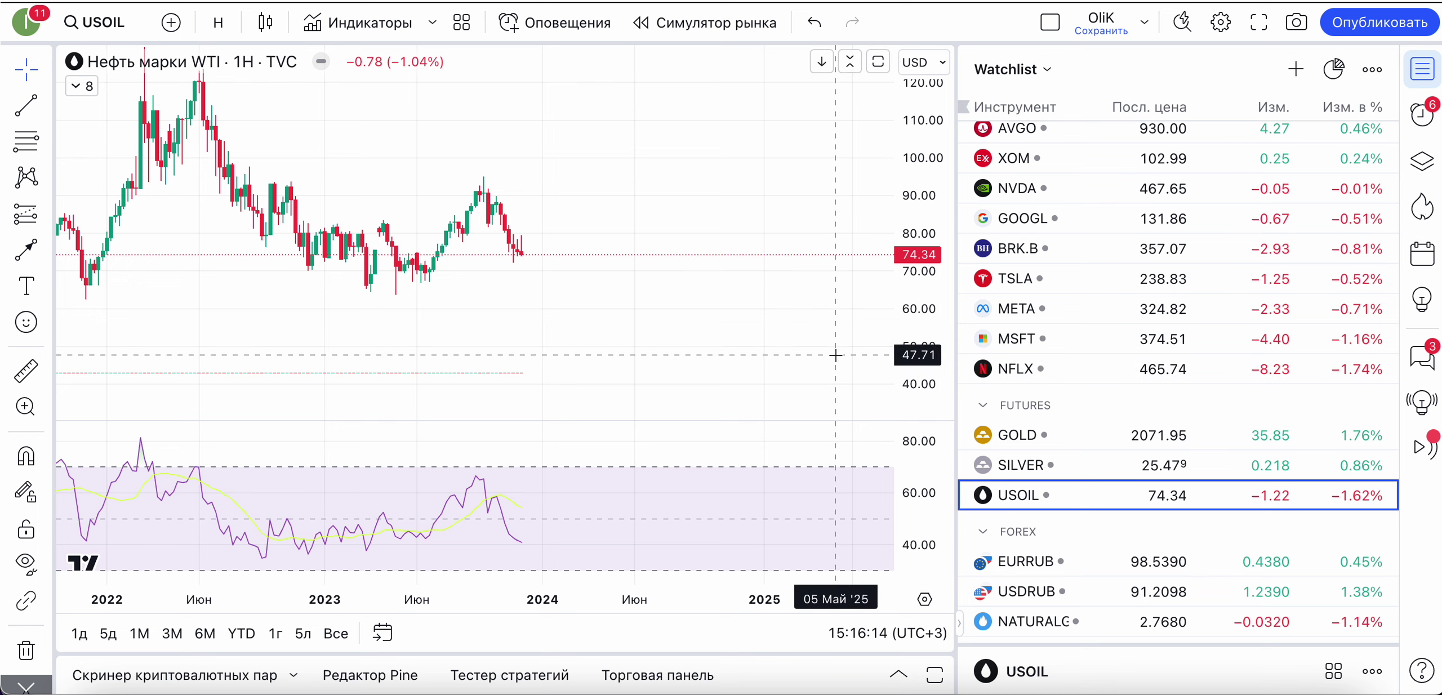
# Return the USOIL chart to the 1-day timeframe and reset the chart view
pyautogui.click(229, 35)
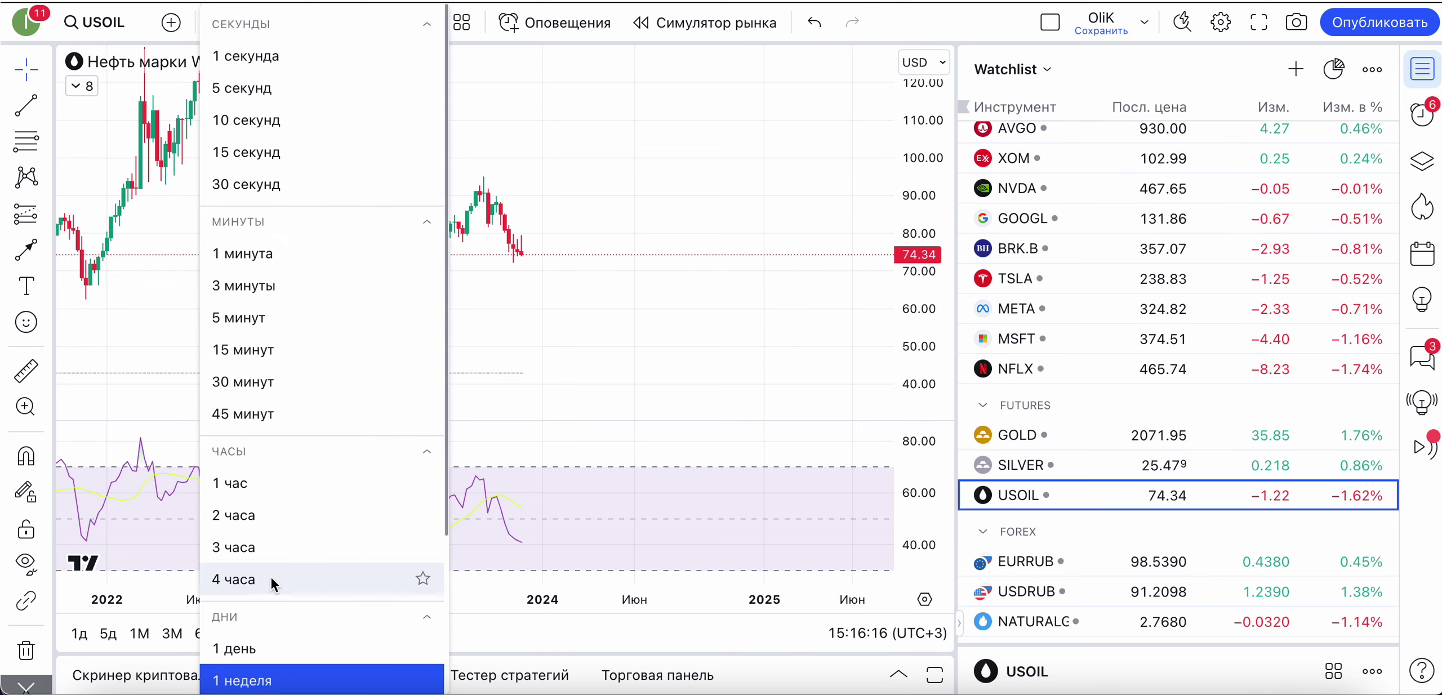
pyautogui.click(251, 645)
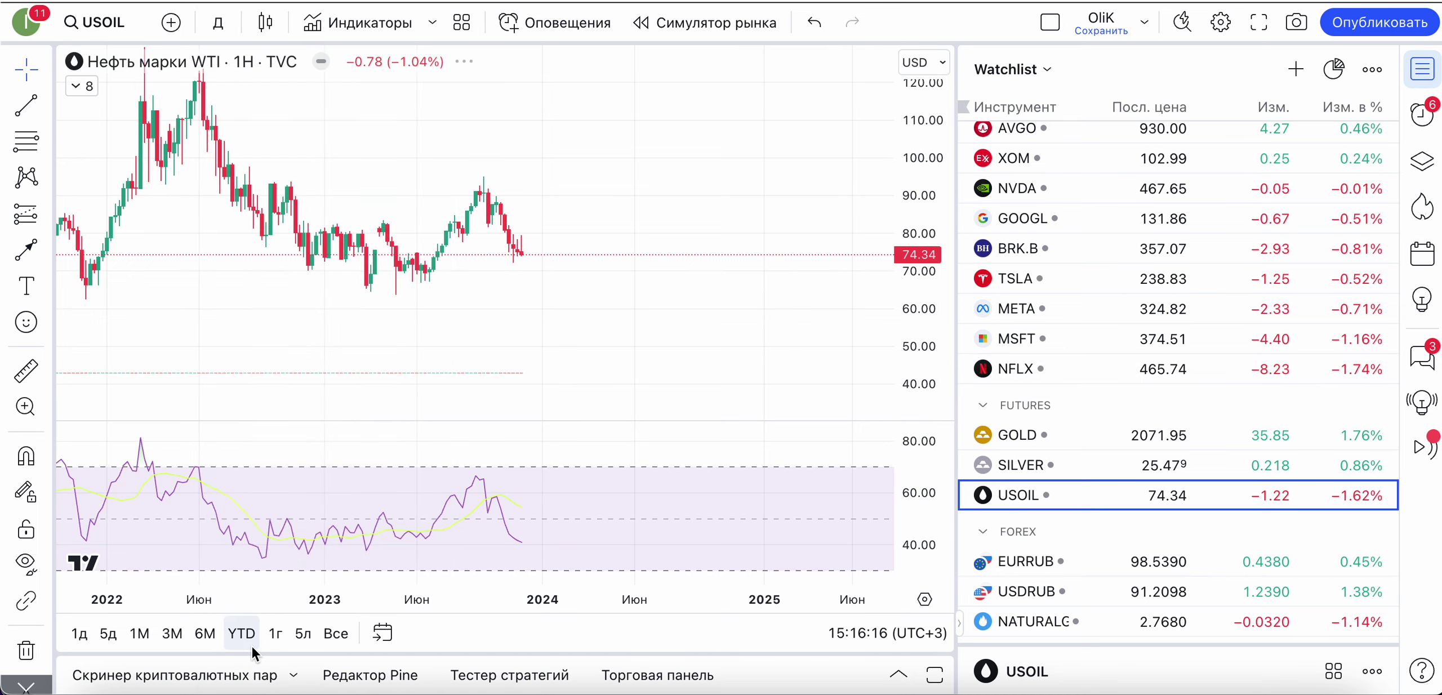
pyautogui.rightClick(606, 330)
pyautogui.click(703, 208)
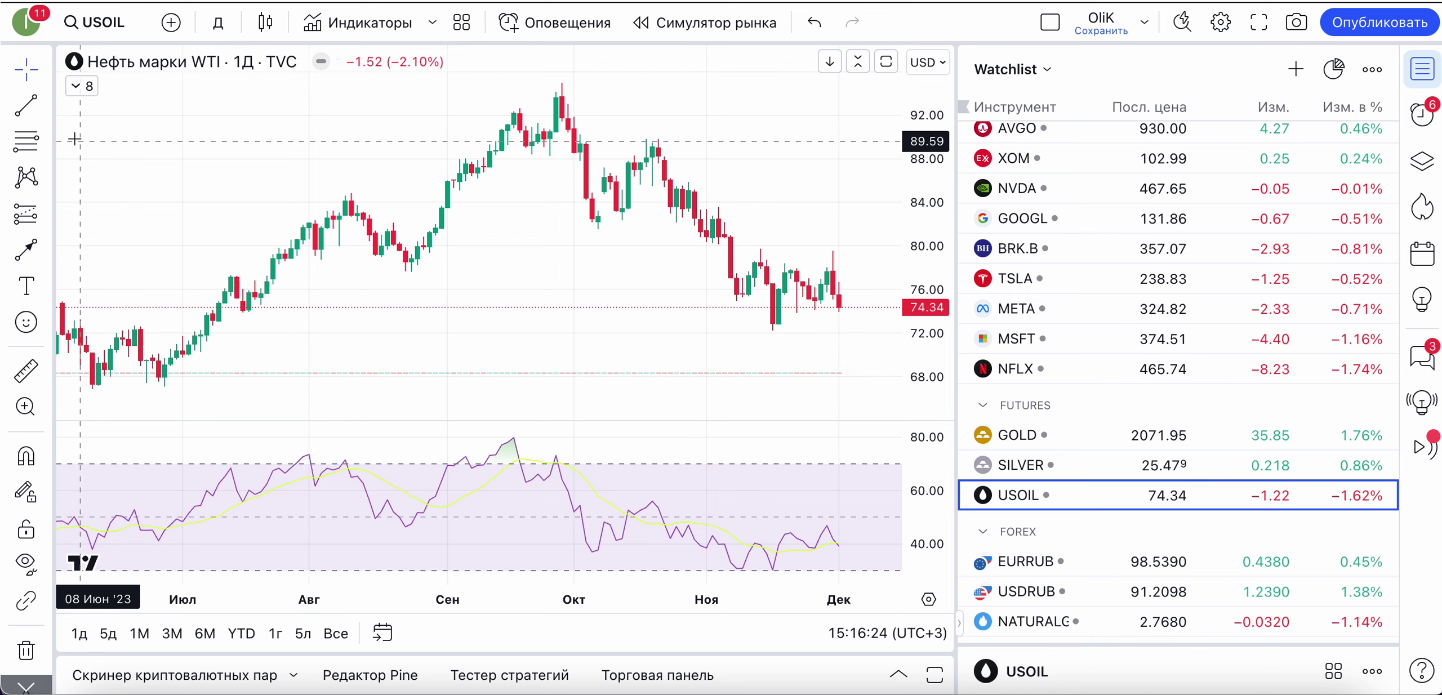
# Draw a rising trend line on USOIL from 19 July 2023 at about 77.35 to 10 August 2023 at about 86.74
pyautogui.click(29, 116)
pyautogui.click(254, 275)
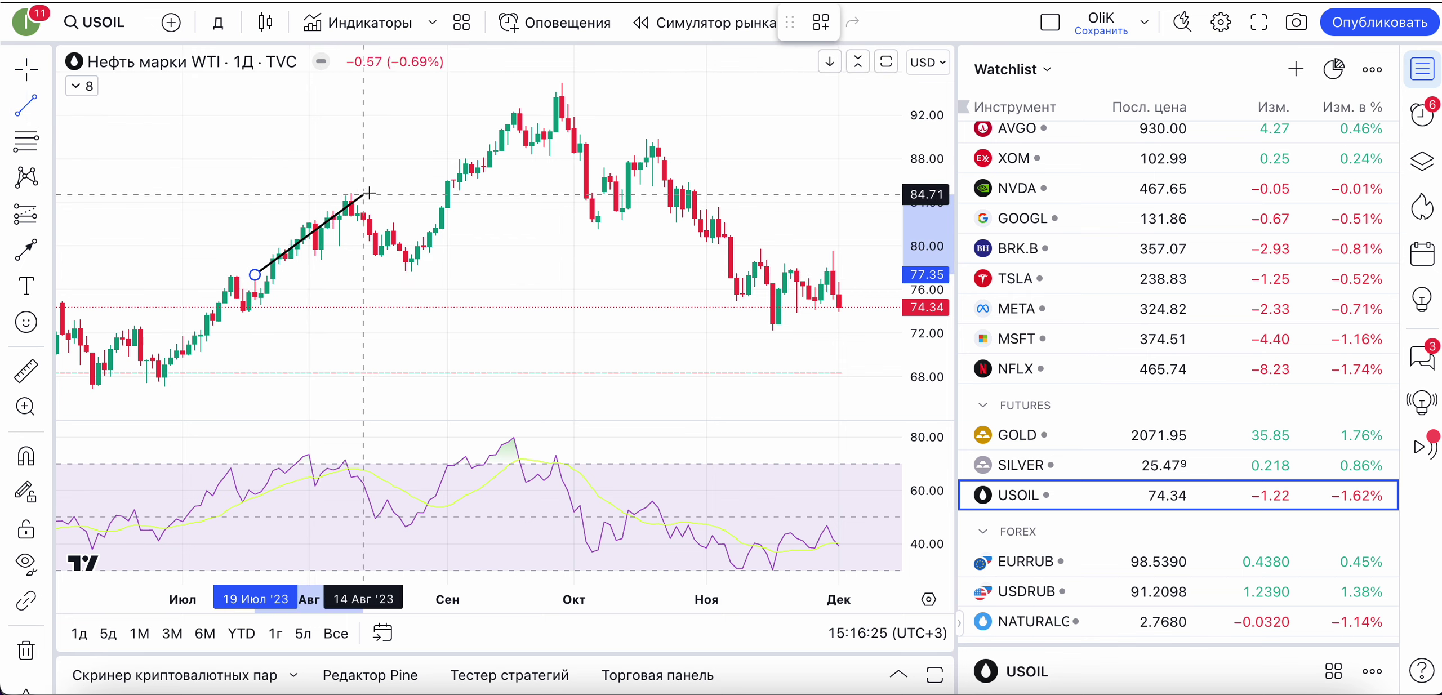
pyautogui.click(351, 171)
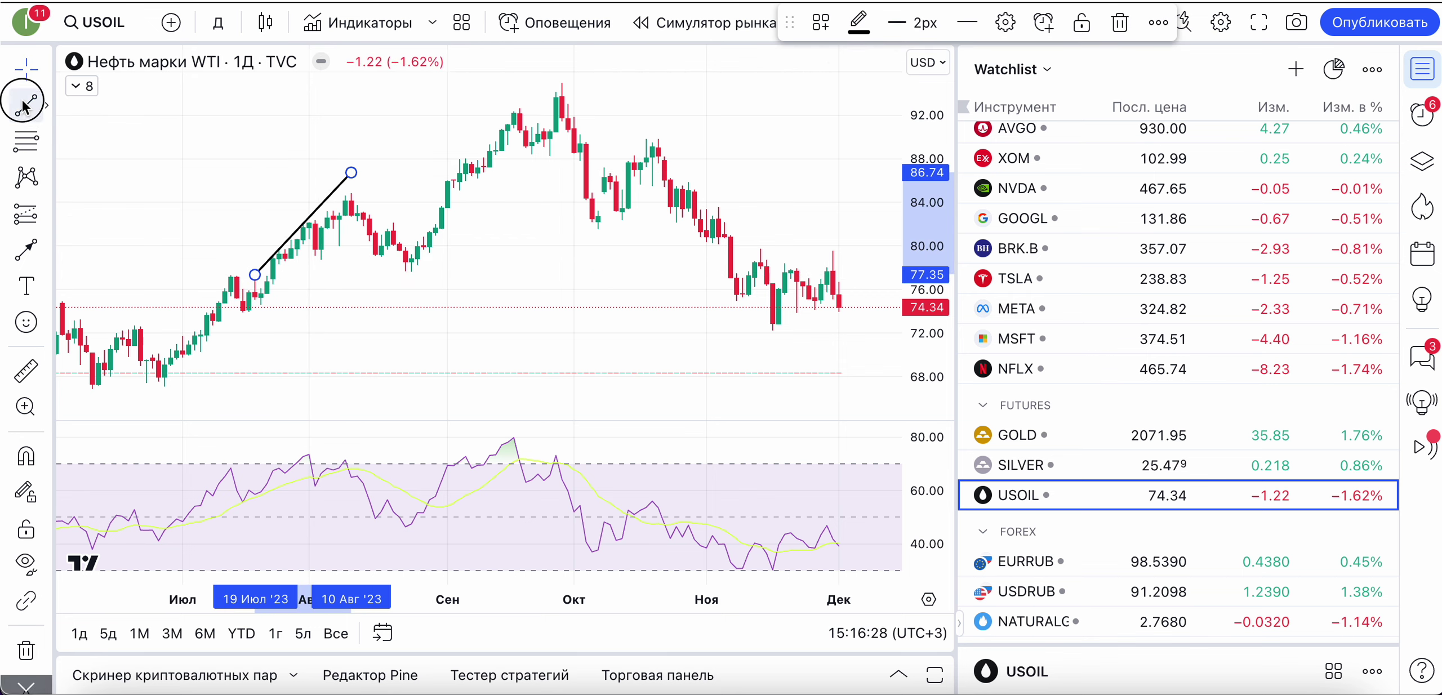
# Draw a falling trend line on USOIL from mid-August 2023 at about 86.9 to late August at about 81
pyautogui.hotkey('alt', 't')
pyautogui.click(363, 170)
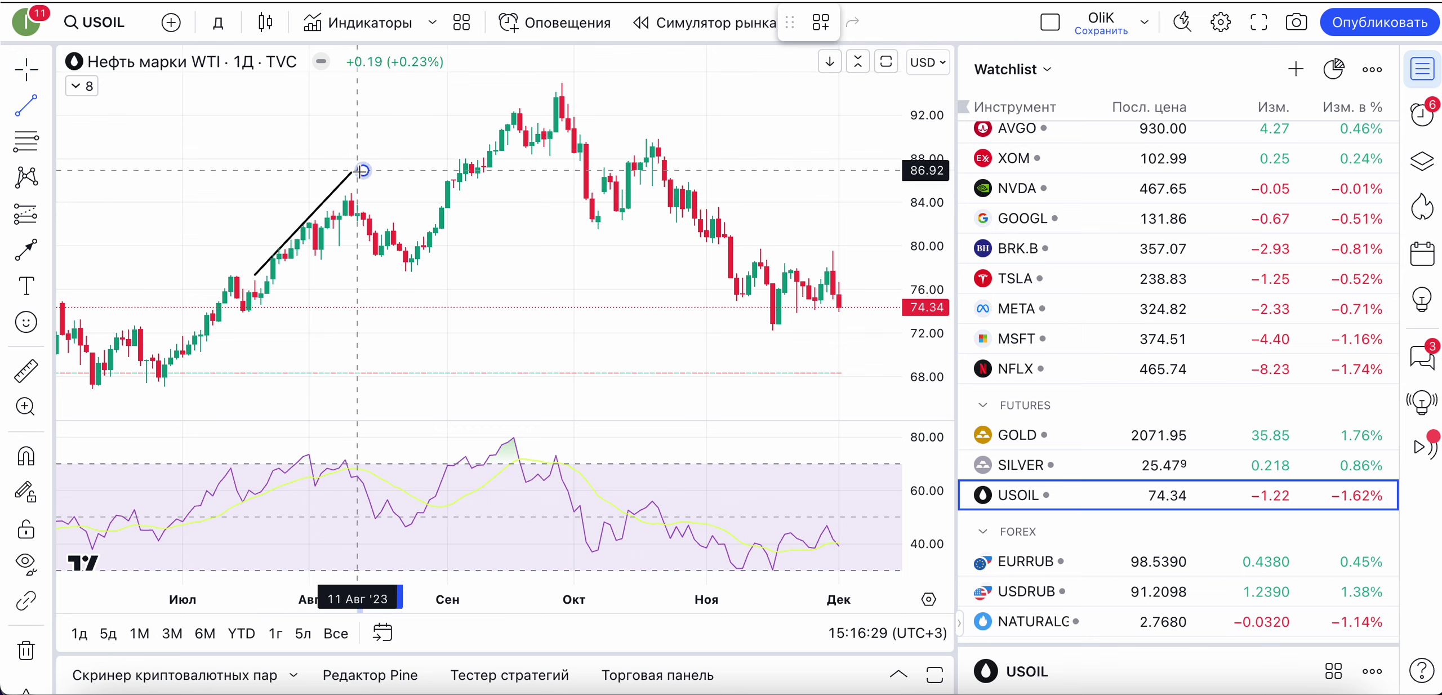
pyautogui.click(406, 235)
# Draw the head's two trend lines on USOIL: rising from 25 August 2023 at about 81.49 to 26 September, falling from 27 September to 11 October at about 86.18
pyautogui.hotkey('alt', 't')
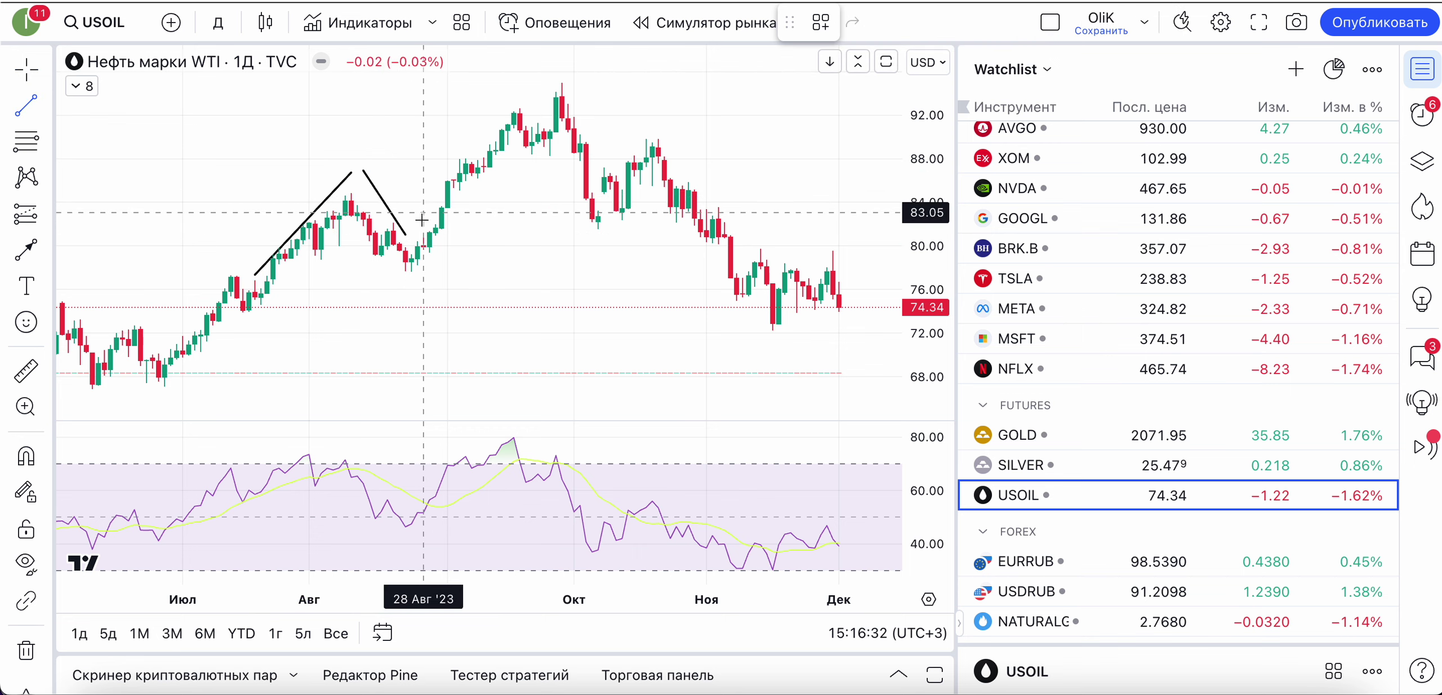
pyautogui.click(417, 230)
pyautogui.click(550, 71)
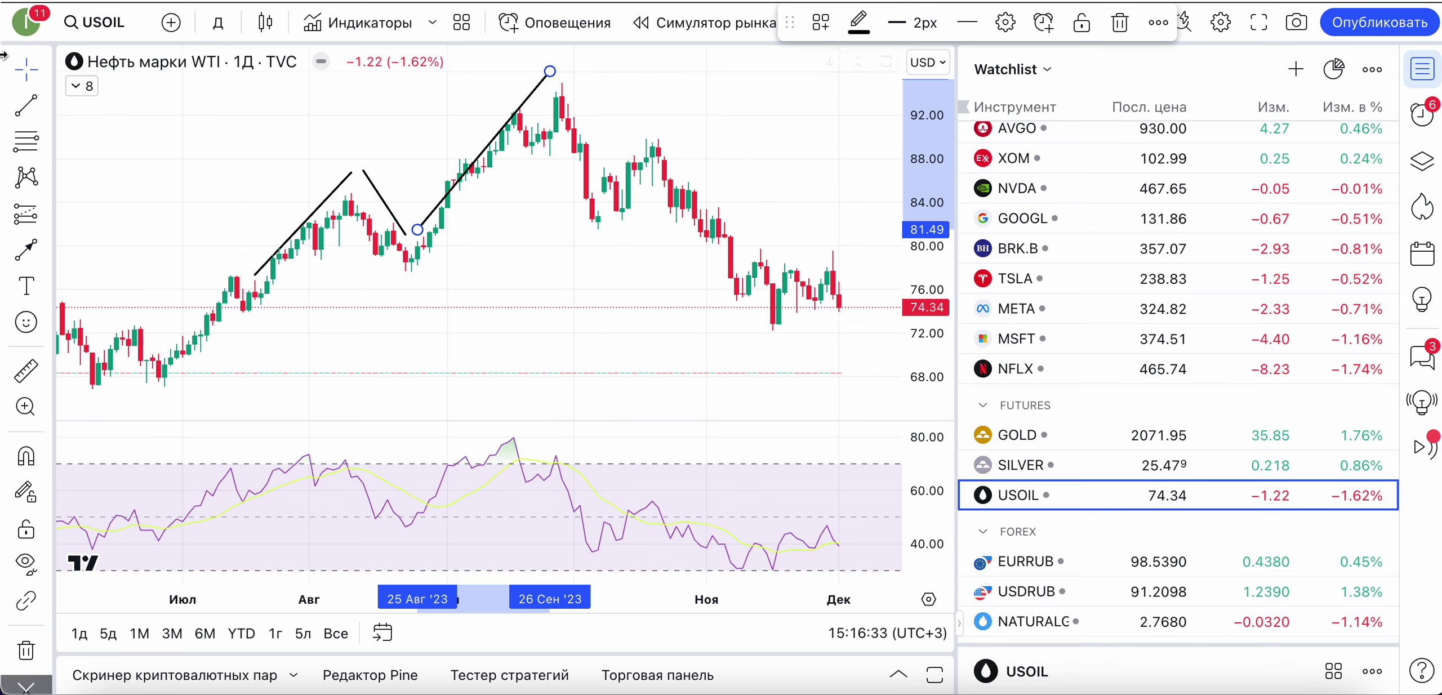
pyautogui.click(34, 115)
pyautogui.click(556, 73)
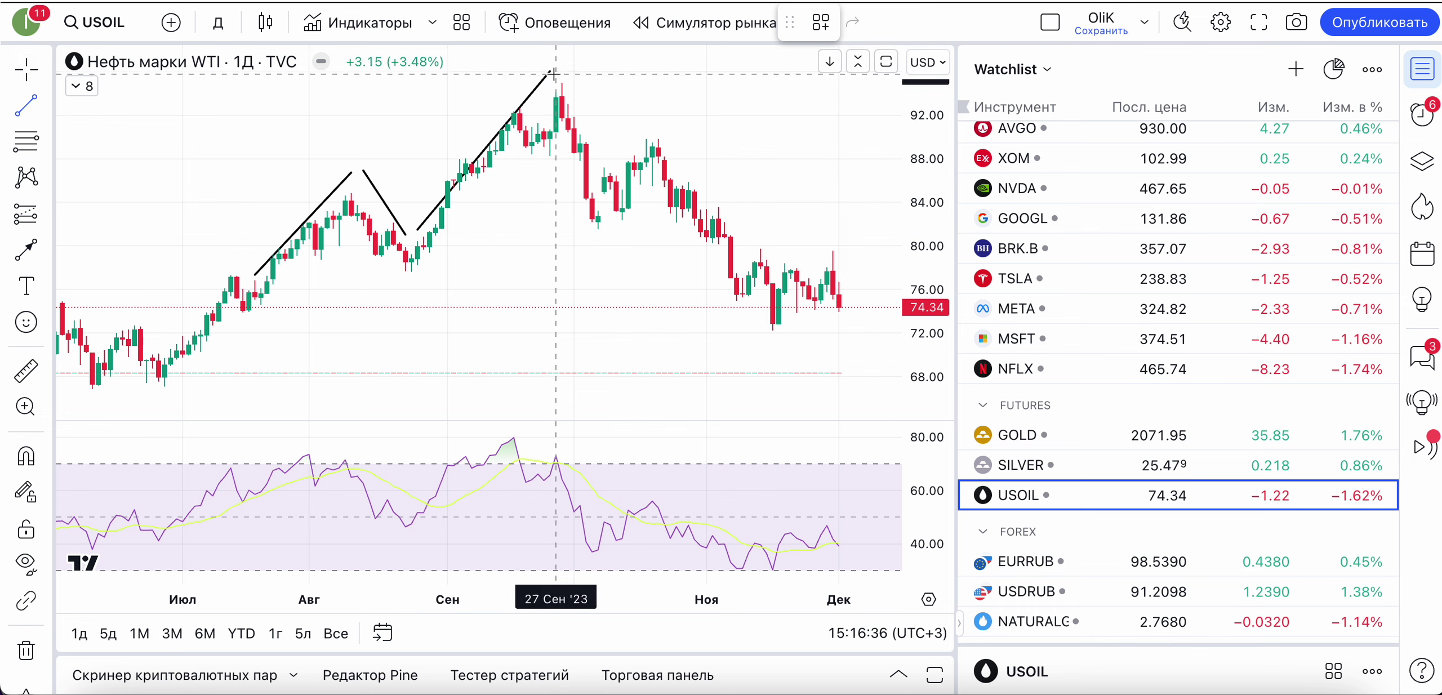
pyautogui.click(616, 178)
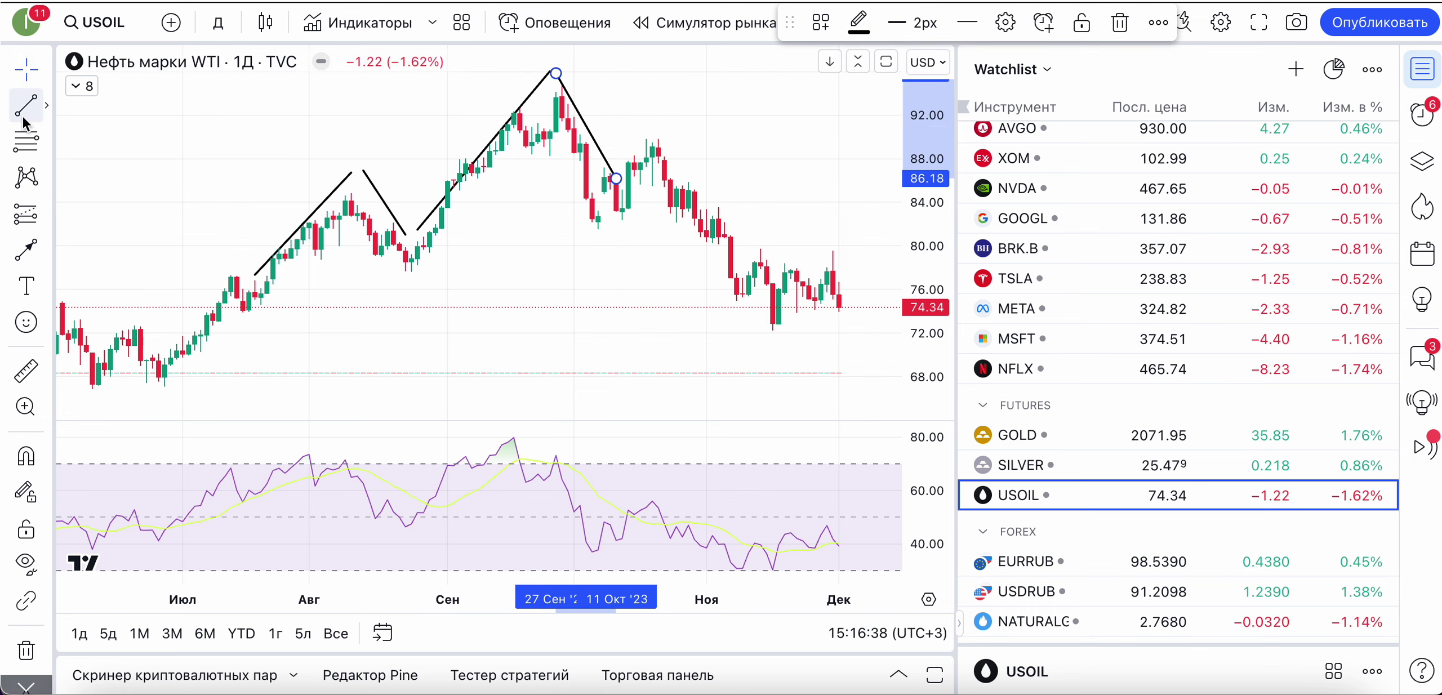
# Outline the right shoulder: rising line from 12 October at about 86.92 to 20 October at 90.51, falling line from 23 October to 14 November at 77.99
pyautogui.hotkey('alt', 't')
pyautogui.click(622, 170)
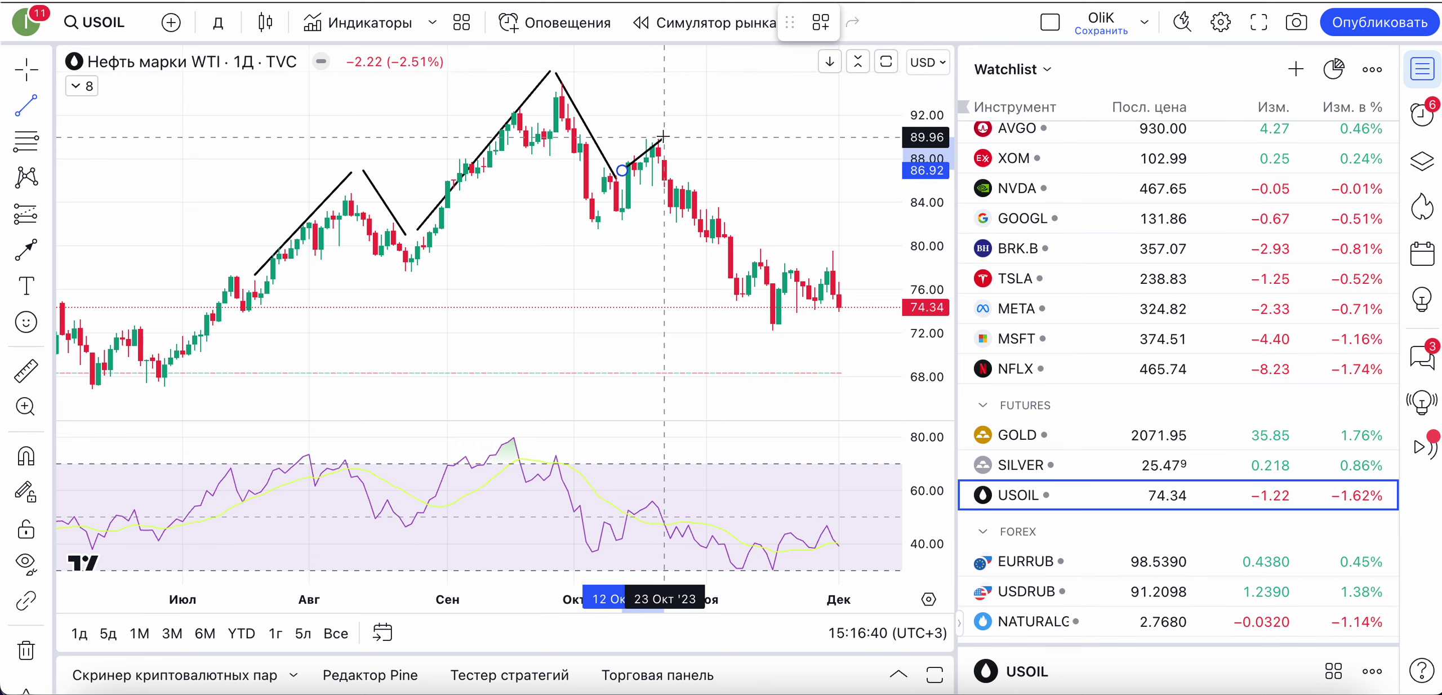
pyautogui.click(659, 130)
pyautogui.hotkey('alt', 't')
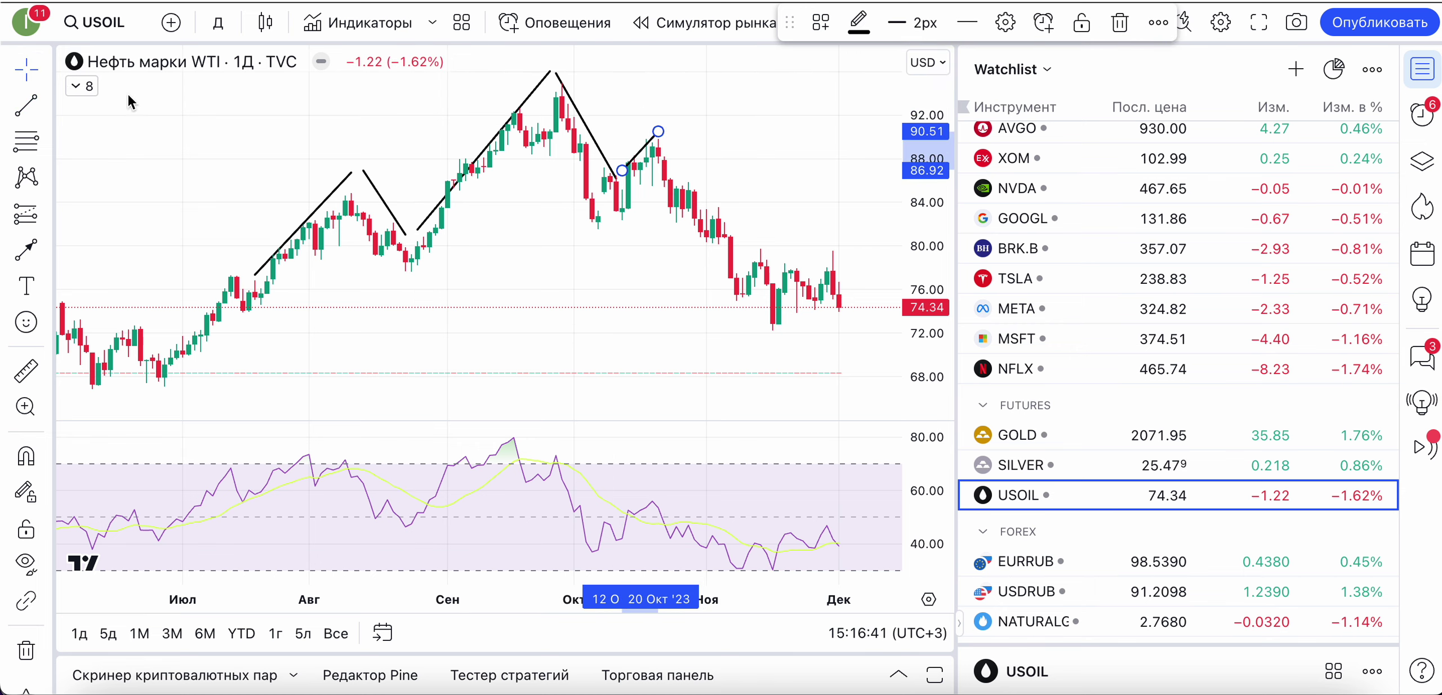
pyautogui.click(665, 133)
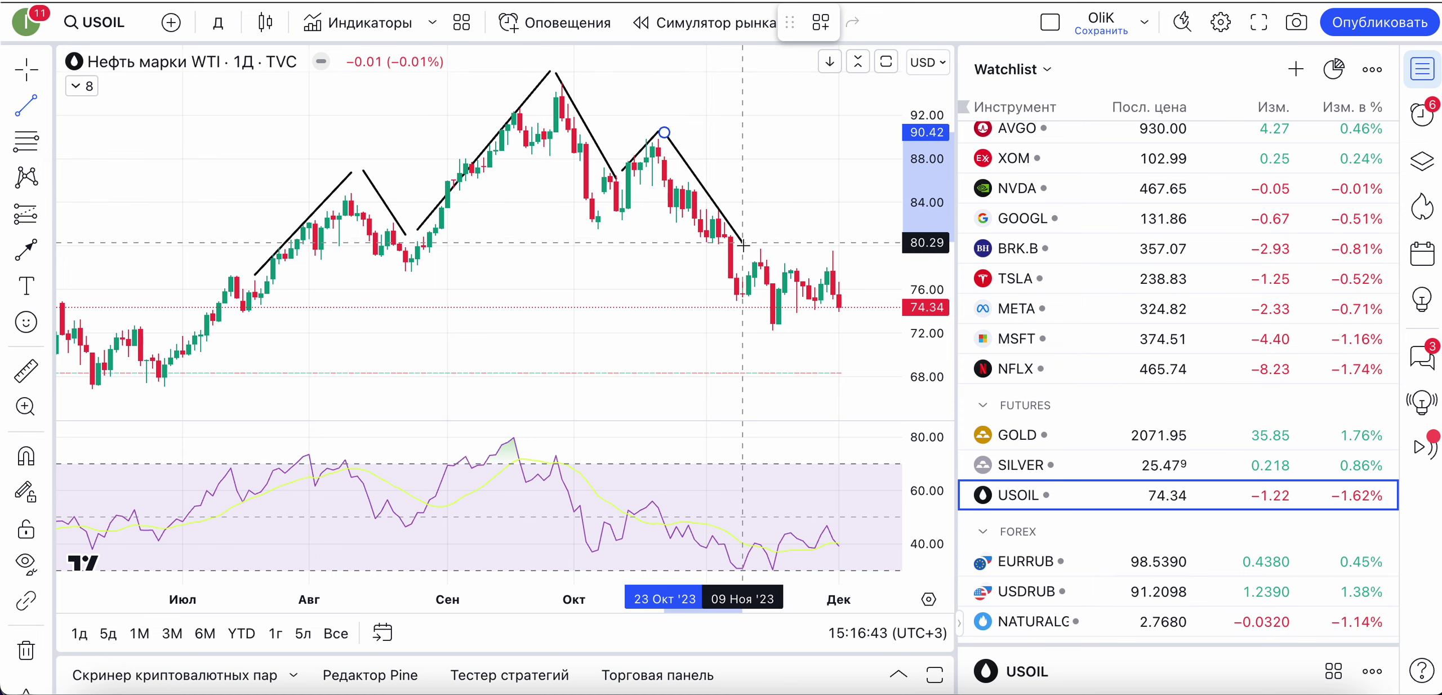
pyautogui.click(760, 268)
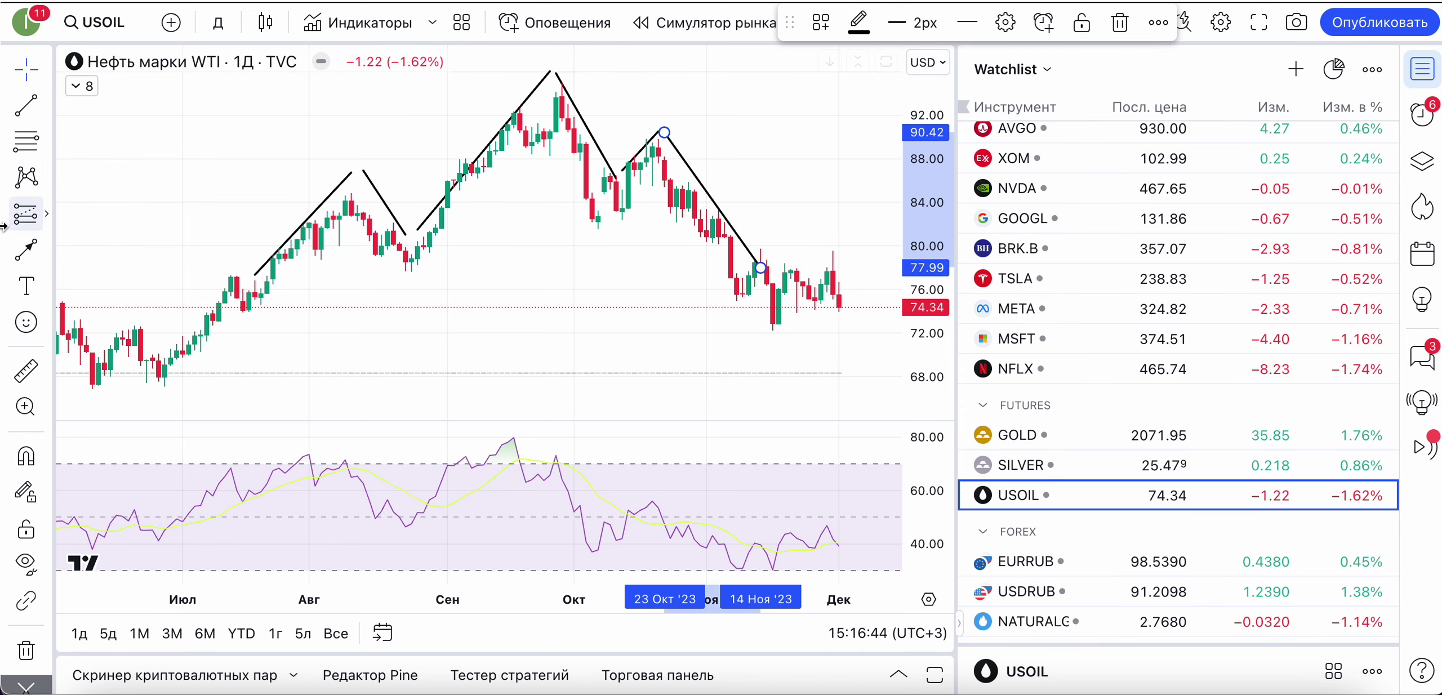
# Draw a nearly horizontal neckline under the three peaks from 24 July 2023 to 10 November 2023 at about 77.99
pyautogui.click(22, 116)
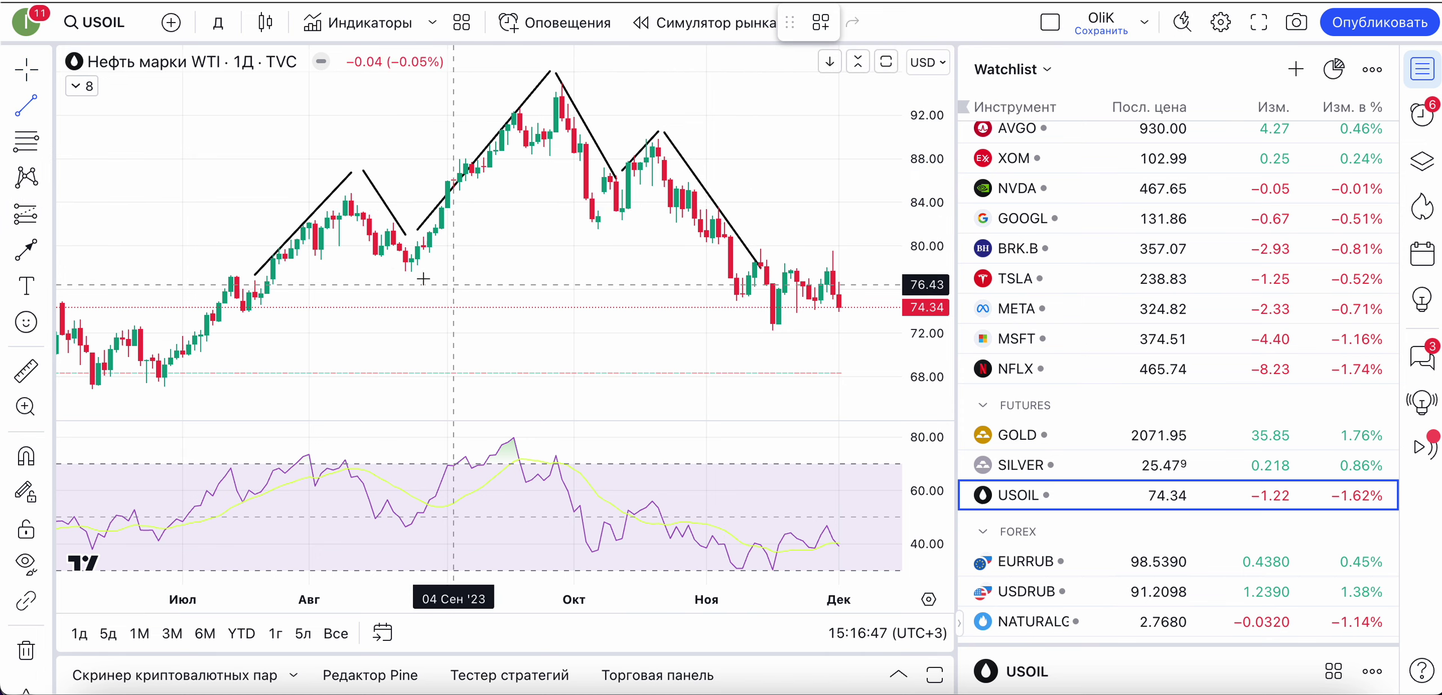
pyautogui.click(272, 276)
pyautogui.click(749, 269)
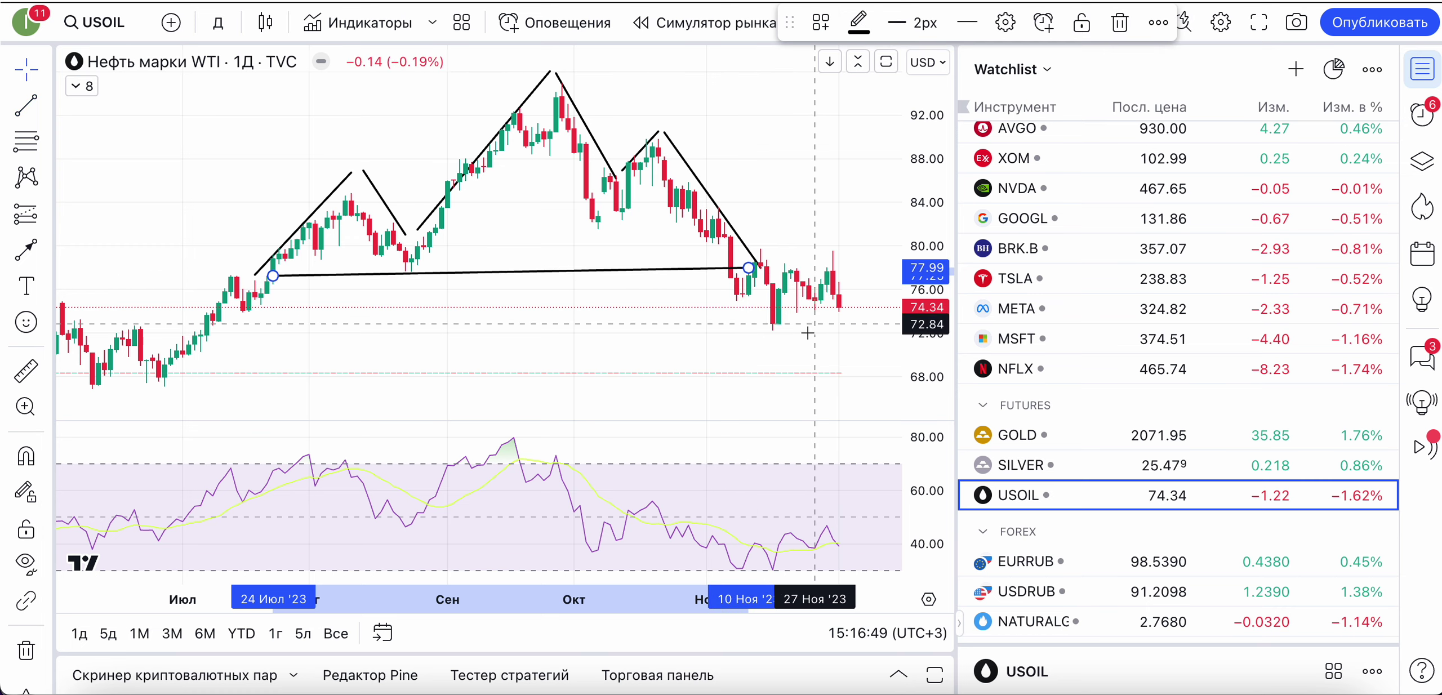
# Draw a vertical info line on 27 September 2023 from about 89.38 down to the neckline at about 77.78
pyautogui.scroll(-2, 807, 332)
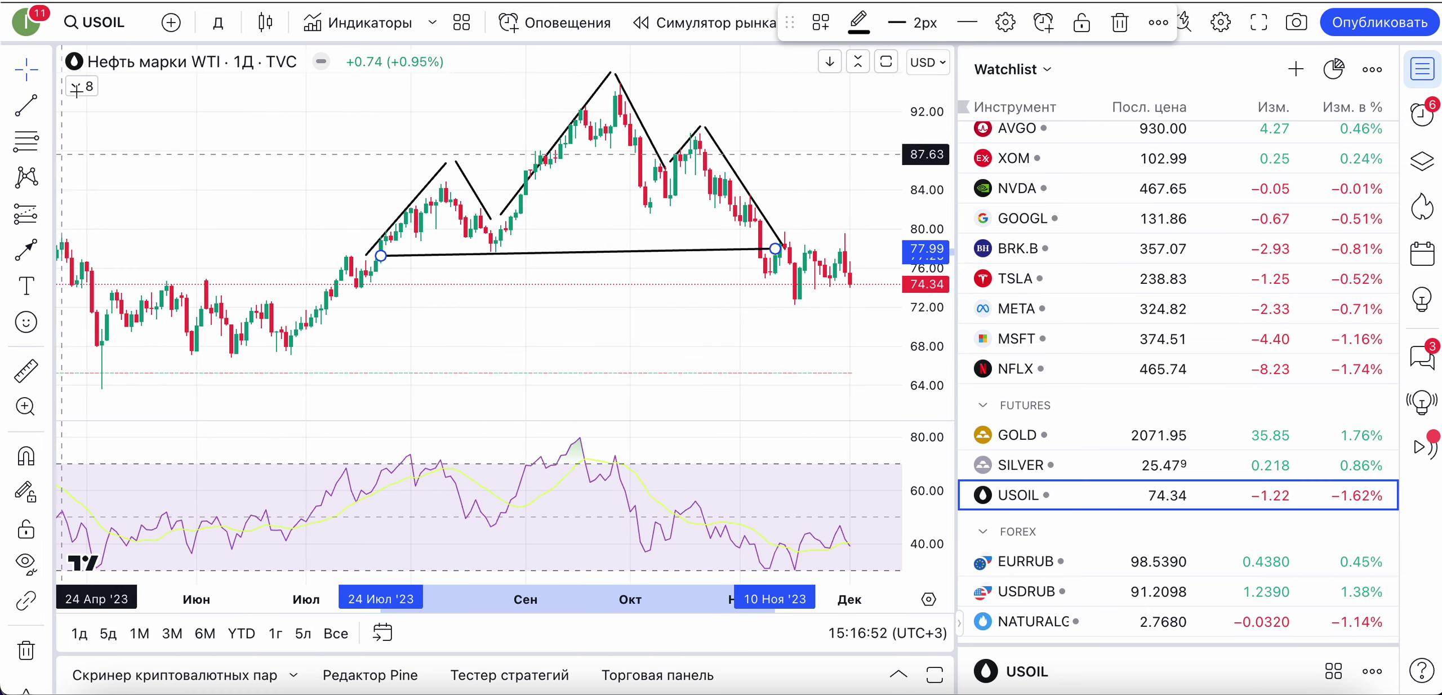
pyautogui.click(47, 110)
pyautogui.click(107, 71)
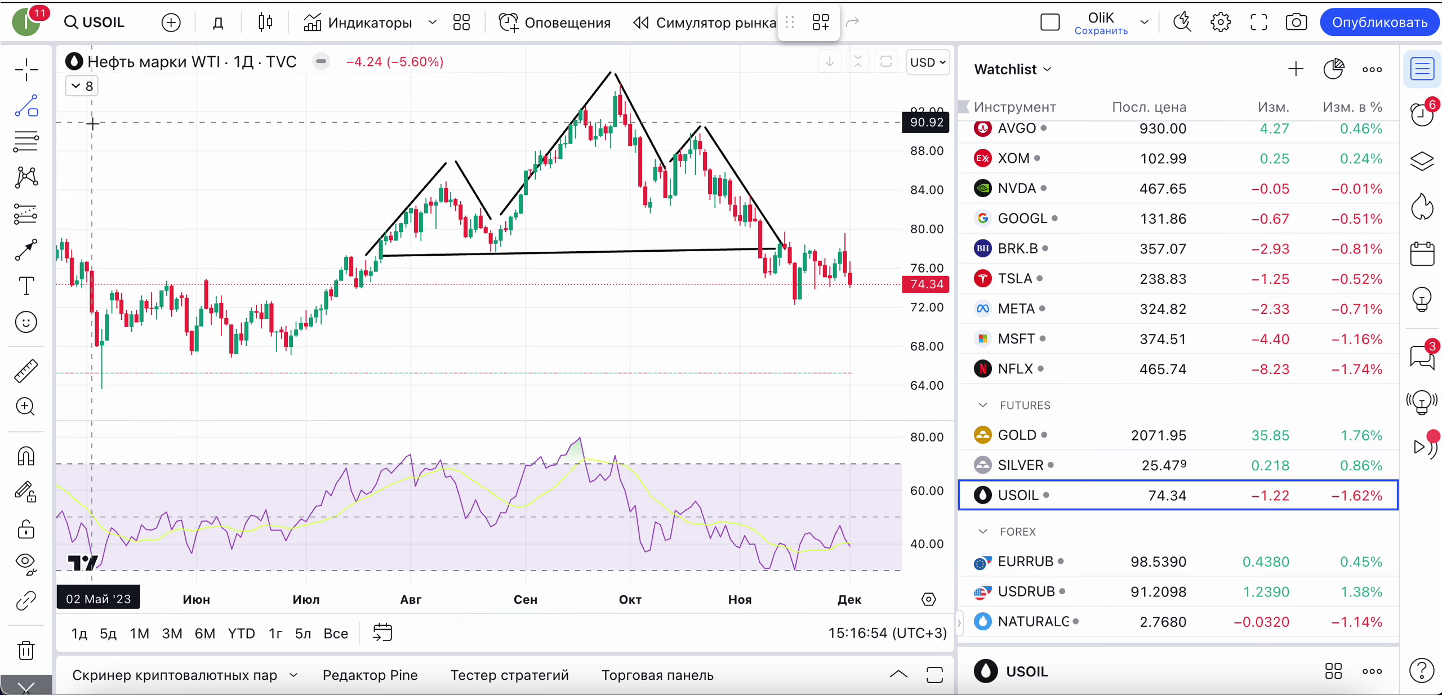
pyautogui.click(615, 137)
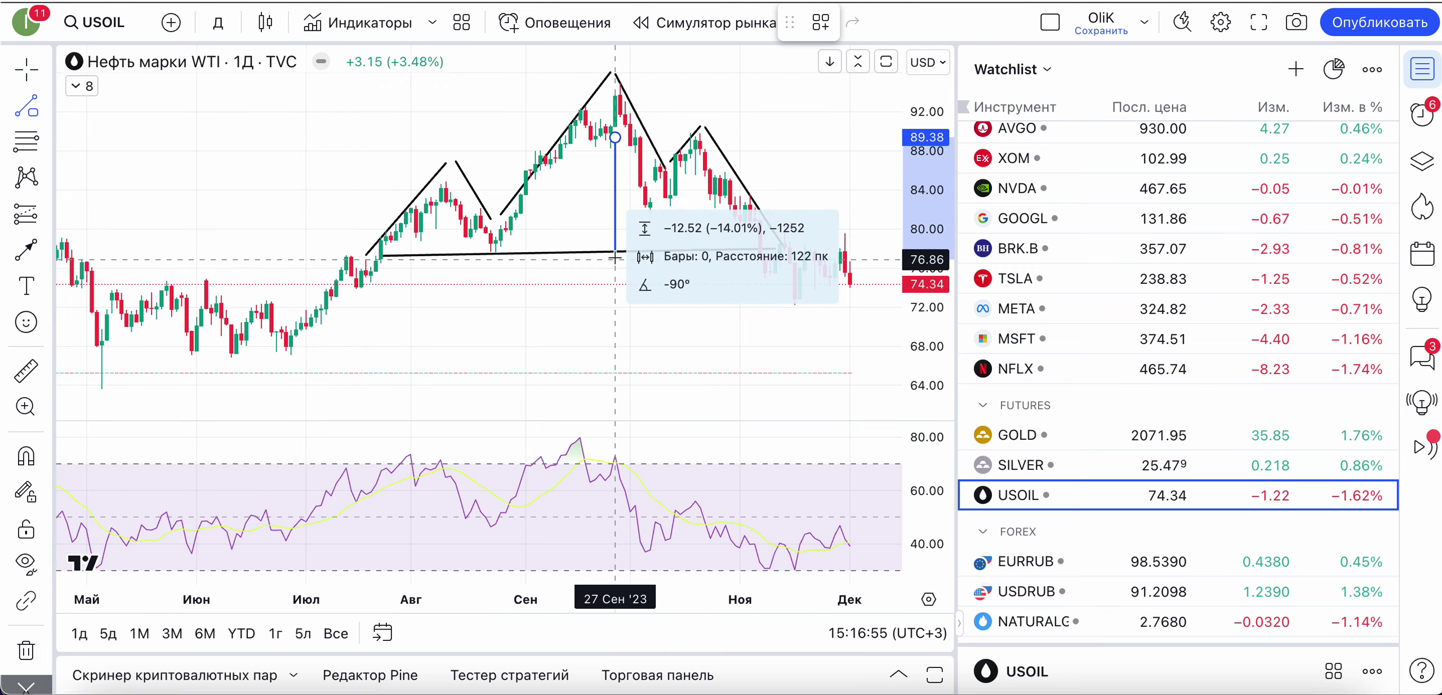
pyautogui.click(615, 250)
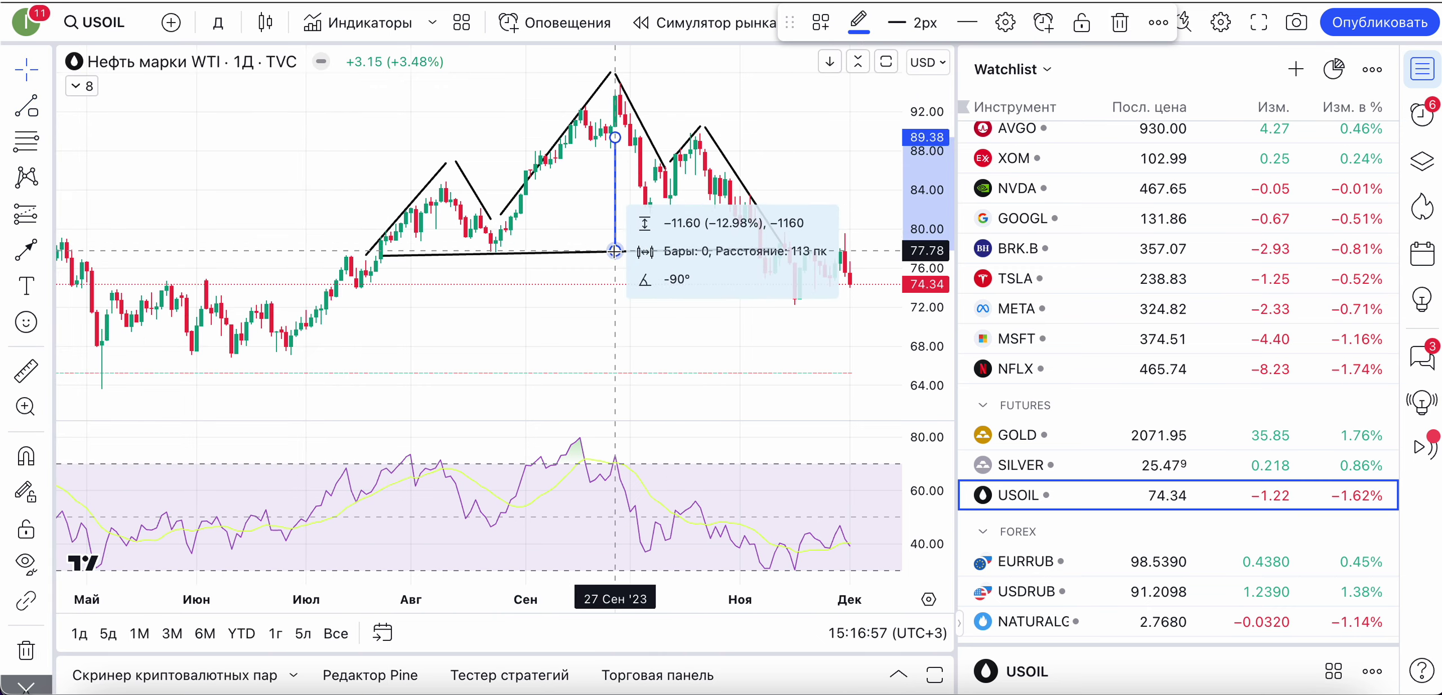
pyautogui.hscroll(5, 772, 203)
pyautogui.click(772, 203)
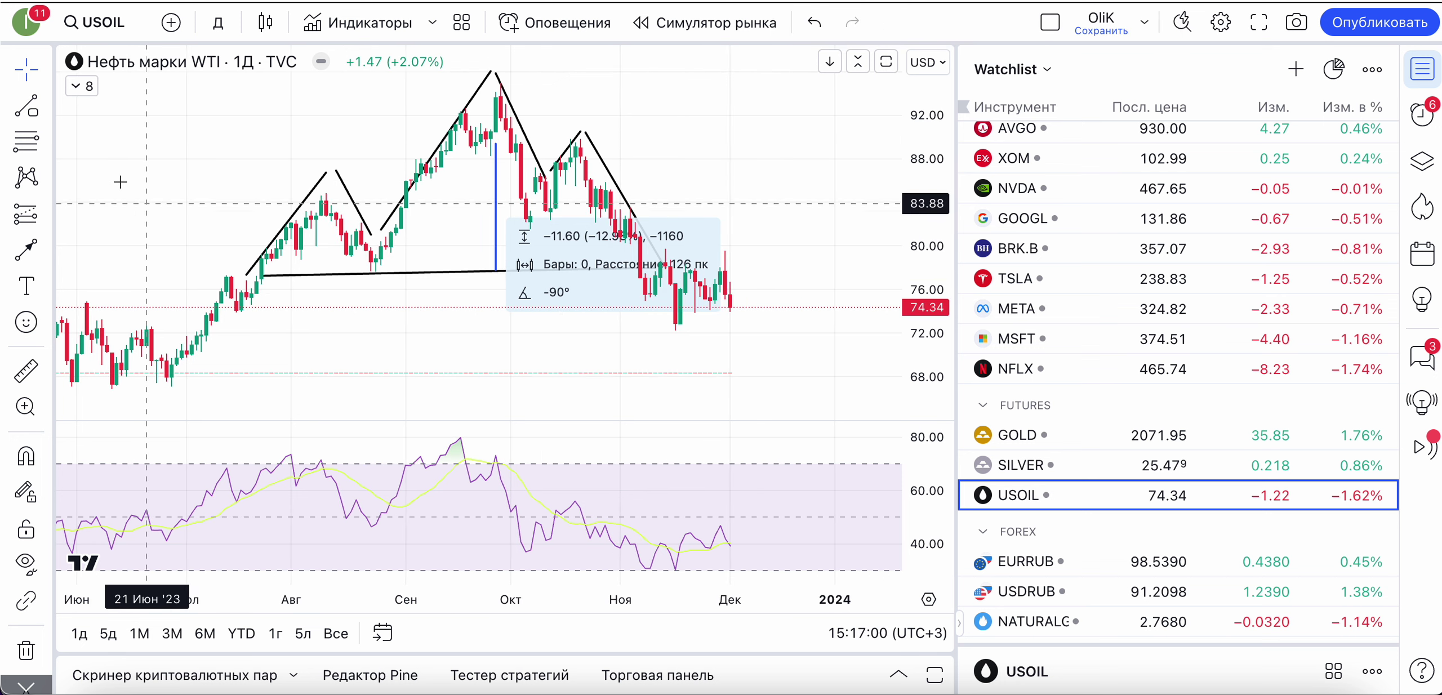
pyautogui.click(27, 372)
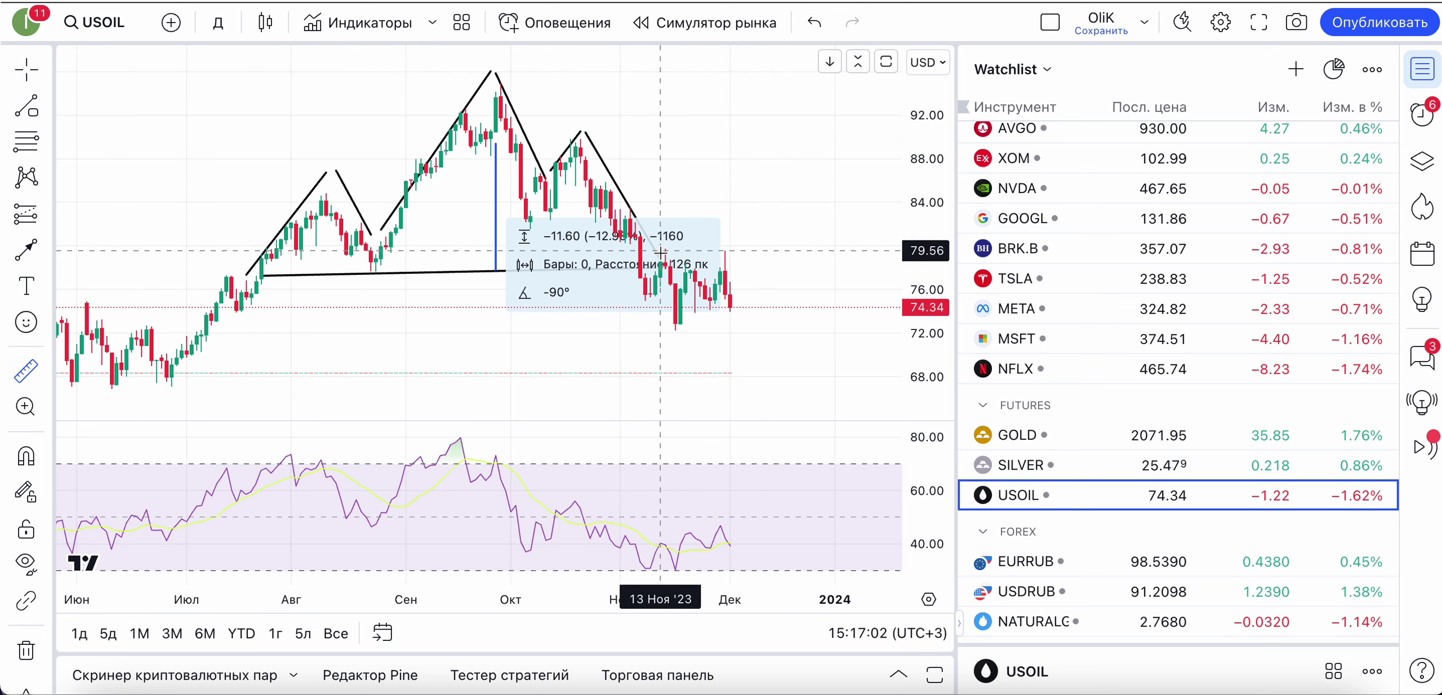
pyautogui.click(664, 275)
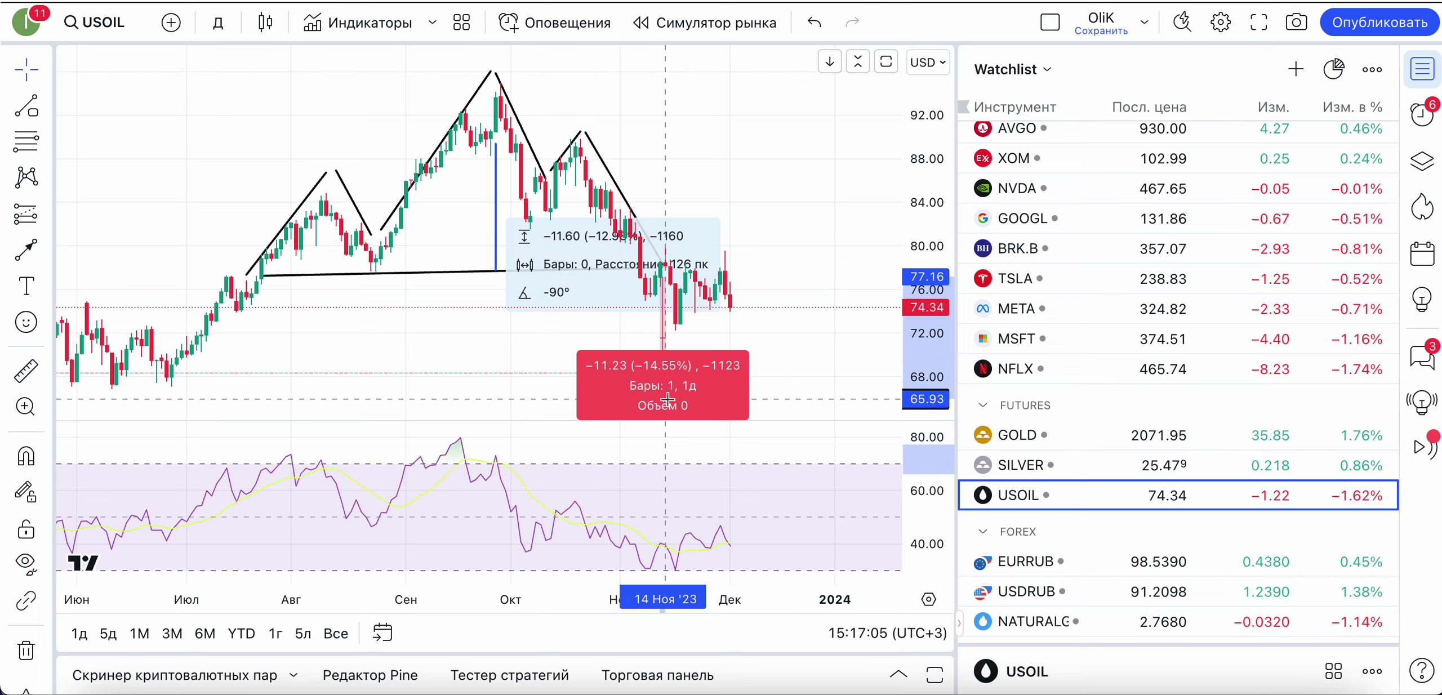
pyautogui.click(670, 406)
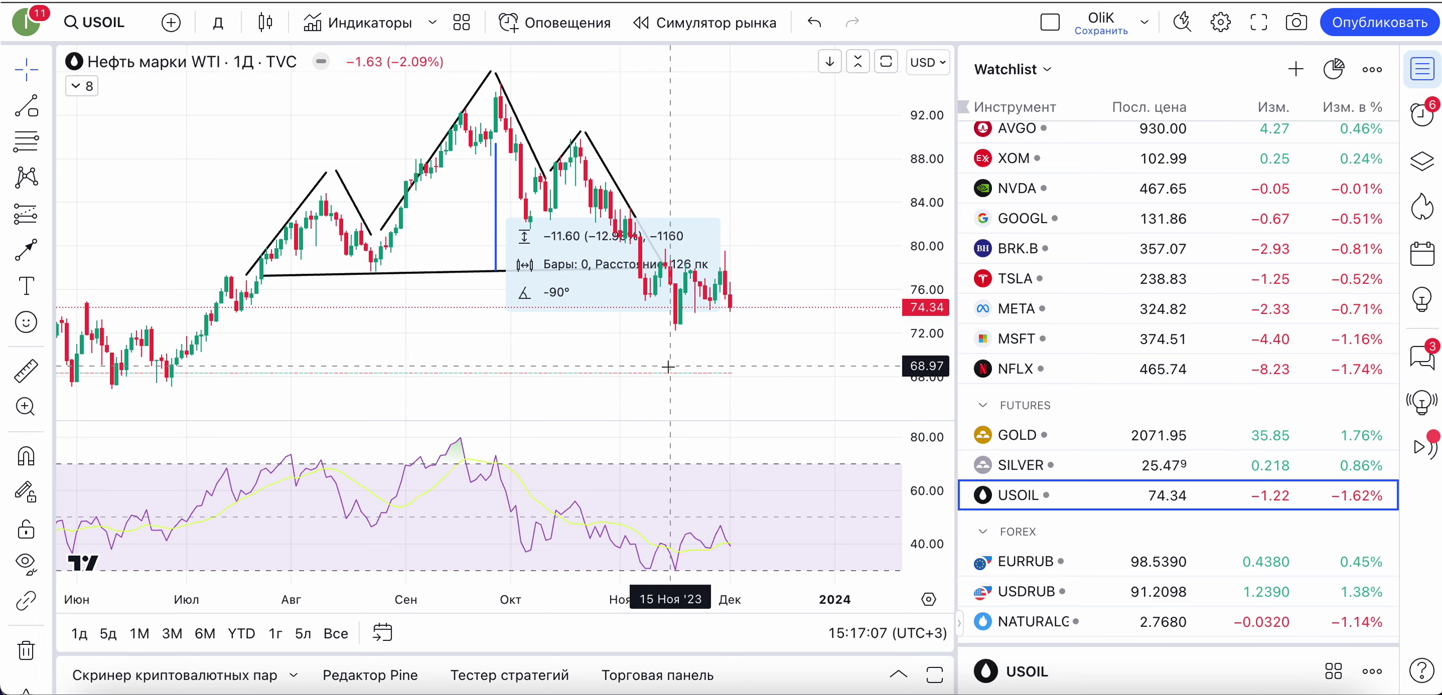
# Measure a vertical price drop on 9 November 2023 from about 76.89 down to about 67.50
pyautogui.click(30, 386)
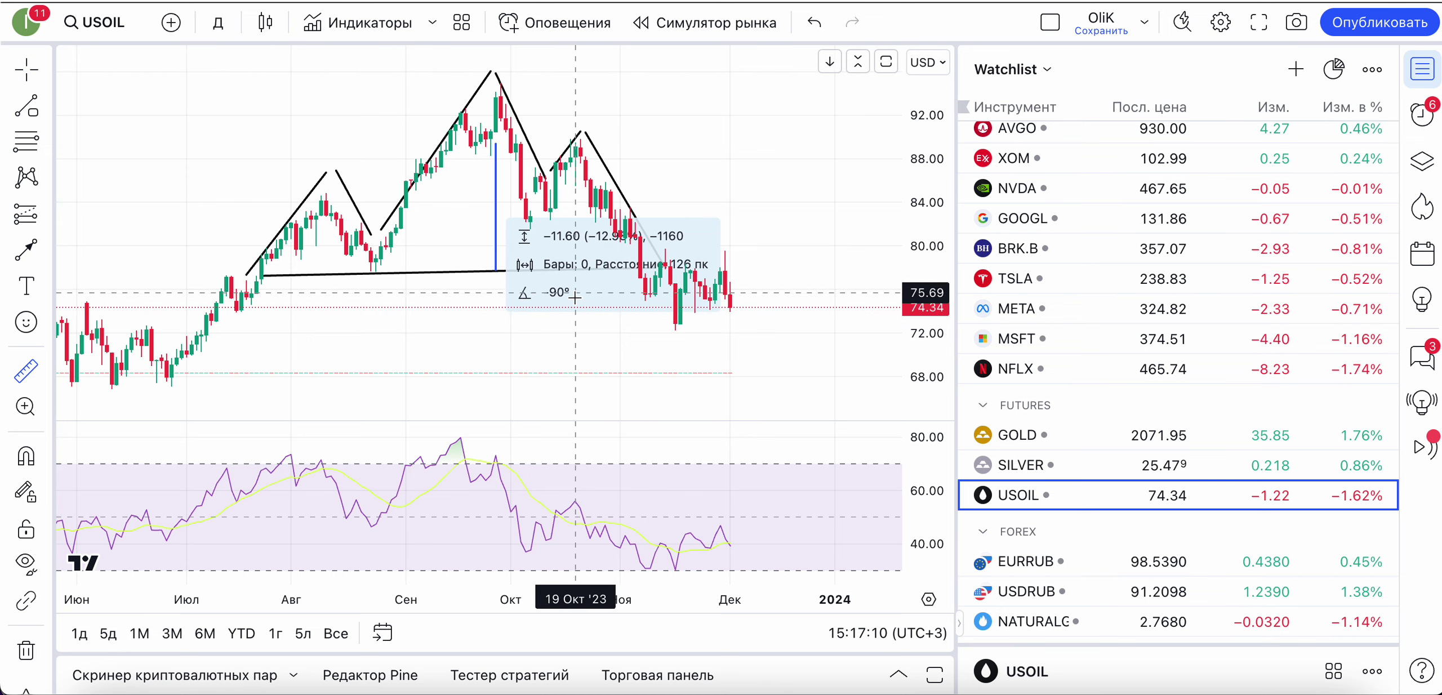
pyautogui.click(649, 276)
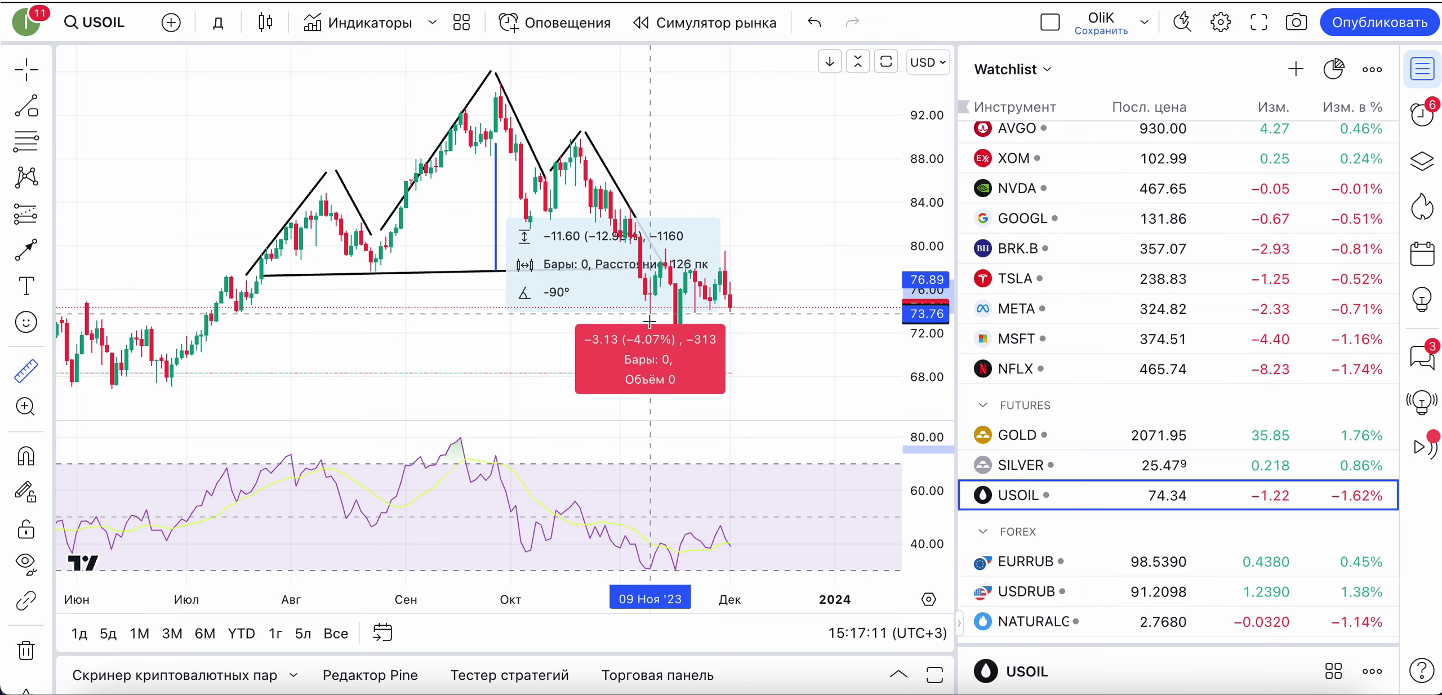
pyautogui.click(650, 383)
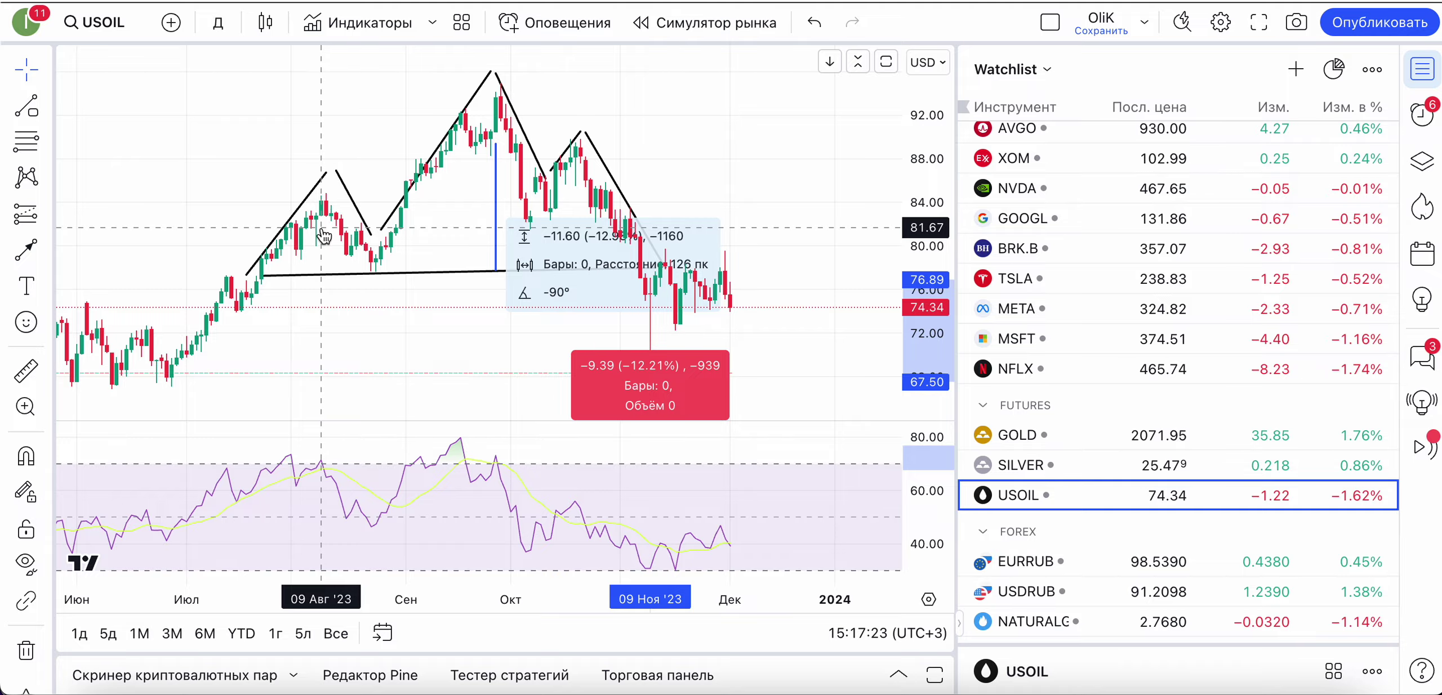
# Draw a horizontal support trend line on USOIL at about 66.59 from 13 December 2022 to 8 February 2024
pyautogui.scroll(-5, 324, 236)
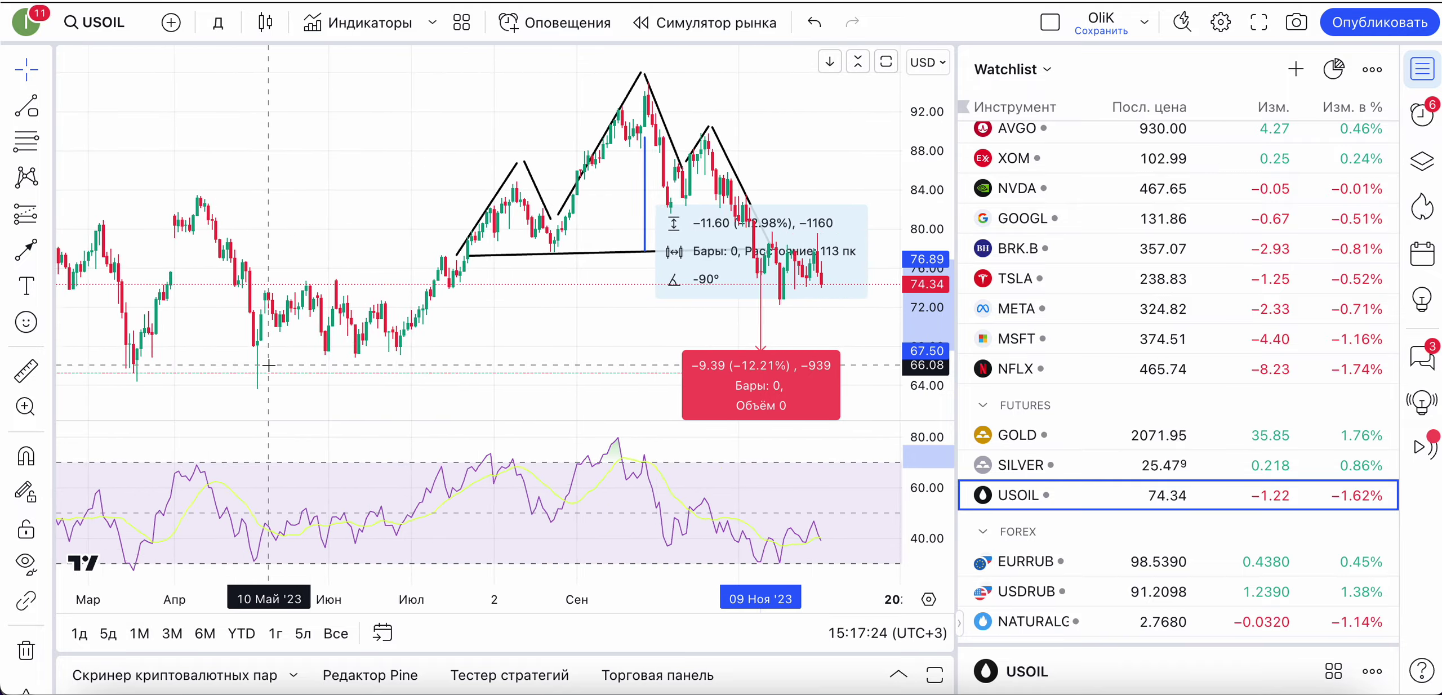
pyautogui.hscroll(5, 269, 366)
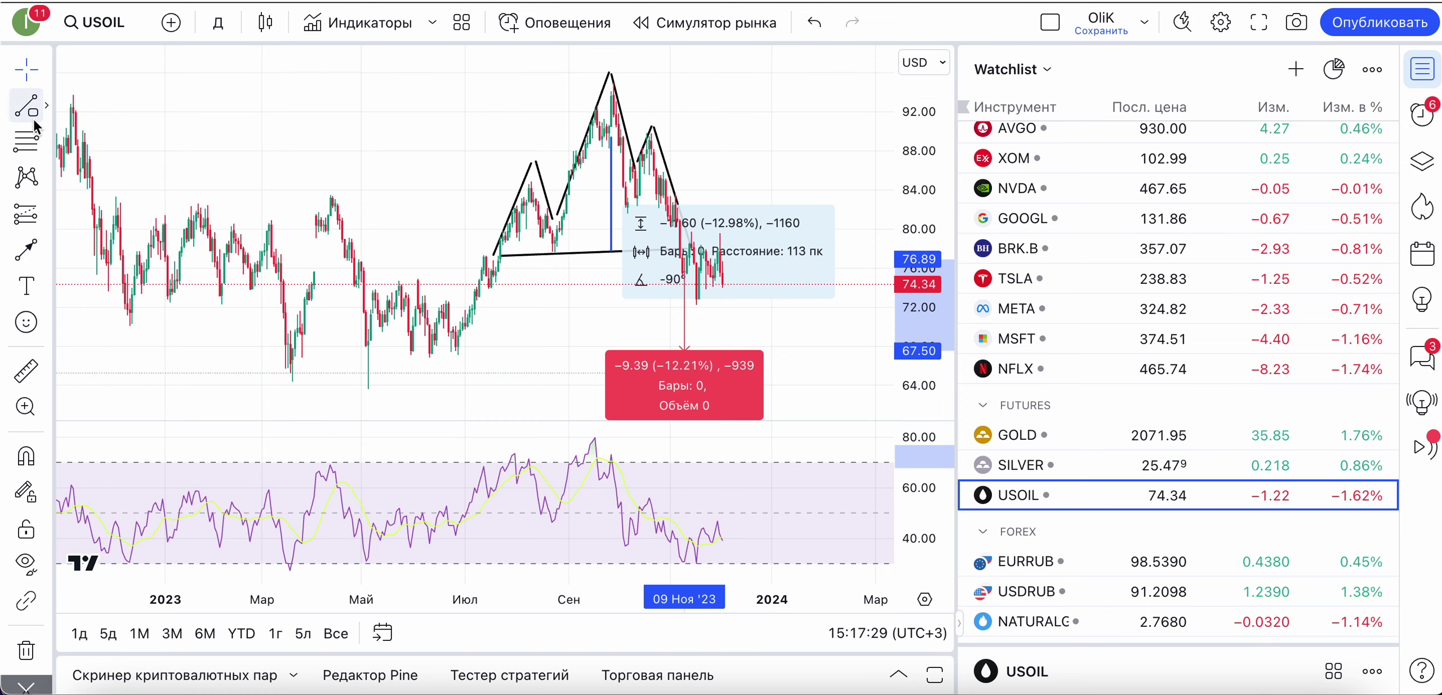
pyautogui.click(47, 105)
pyautogui.click(135, 54)
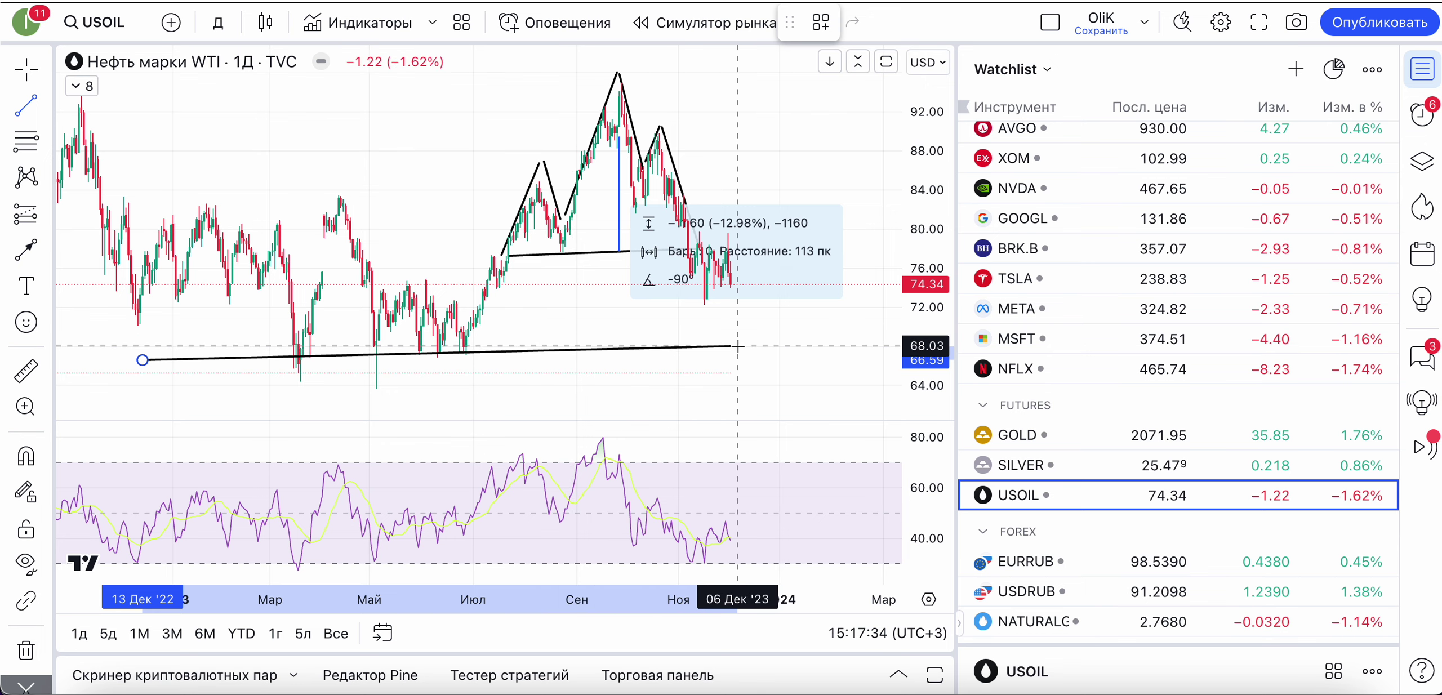
pyautogui.click(846, 359)
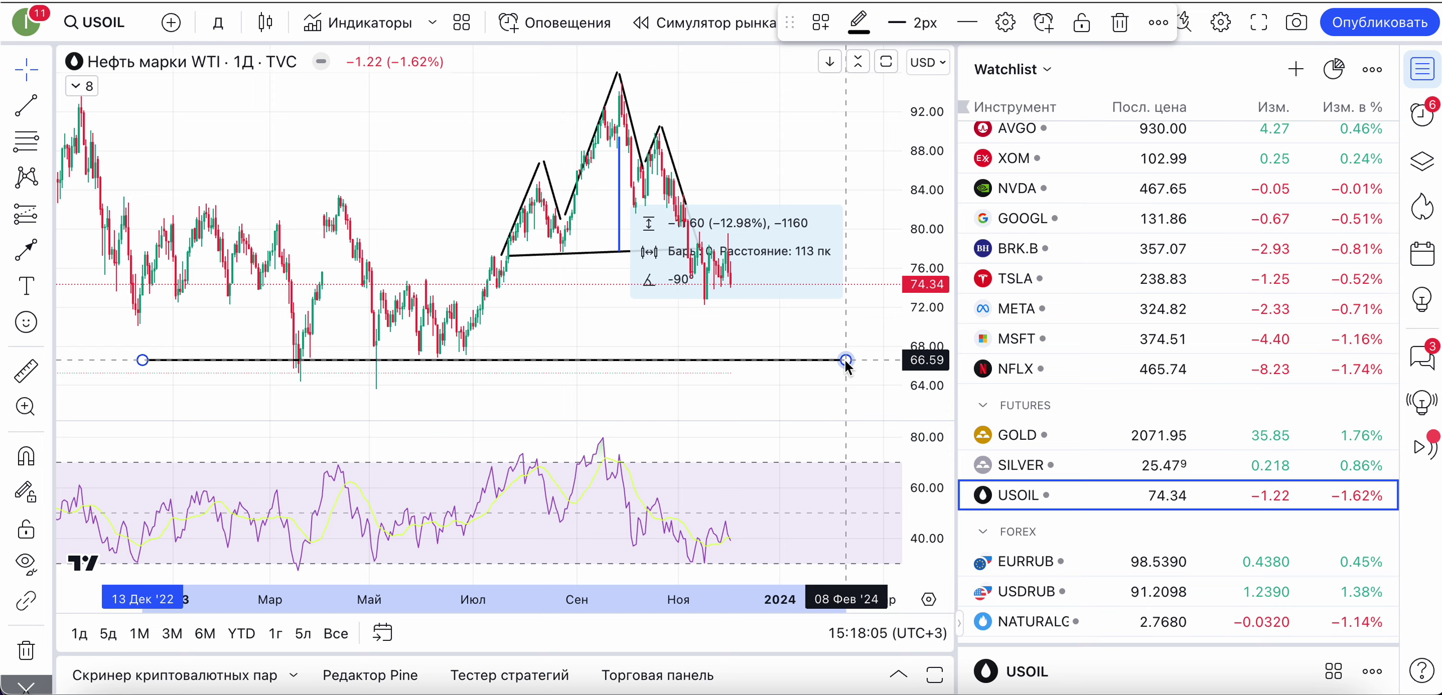
pyautogui.click(847, 360)
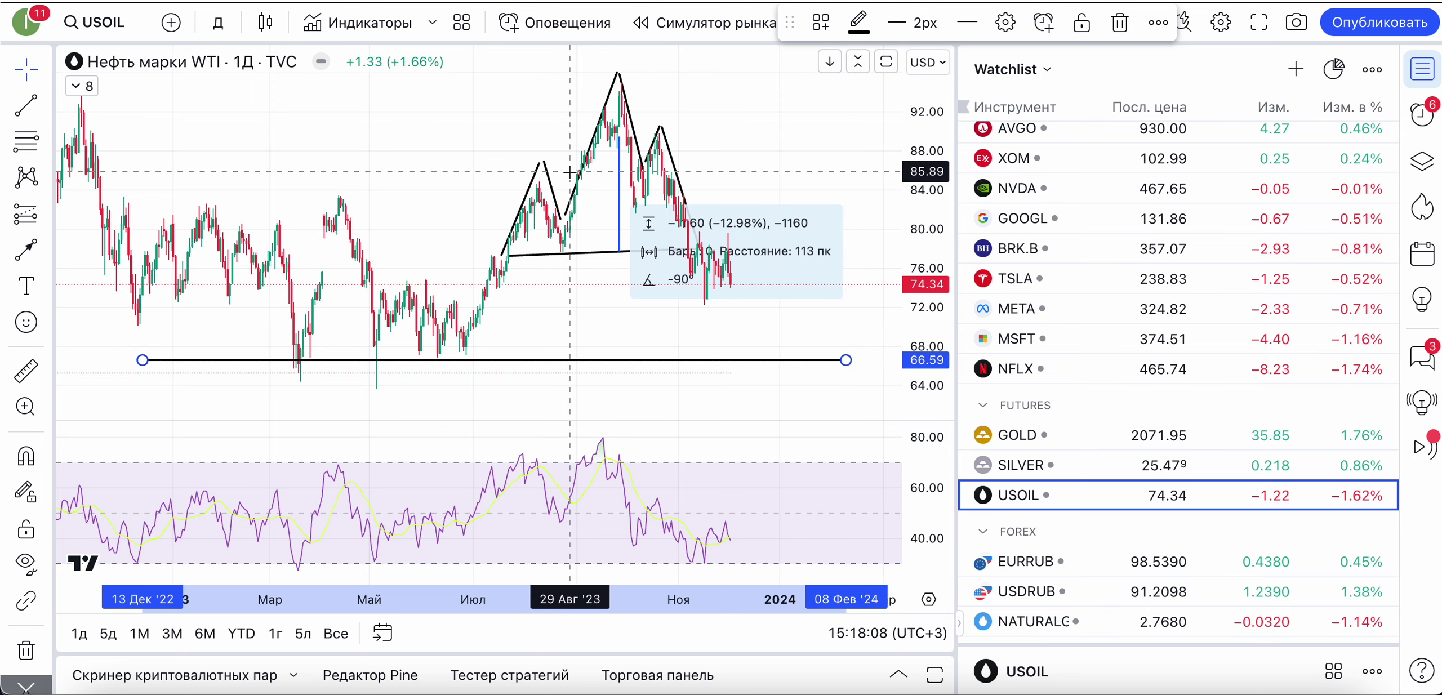
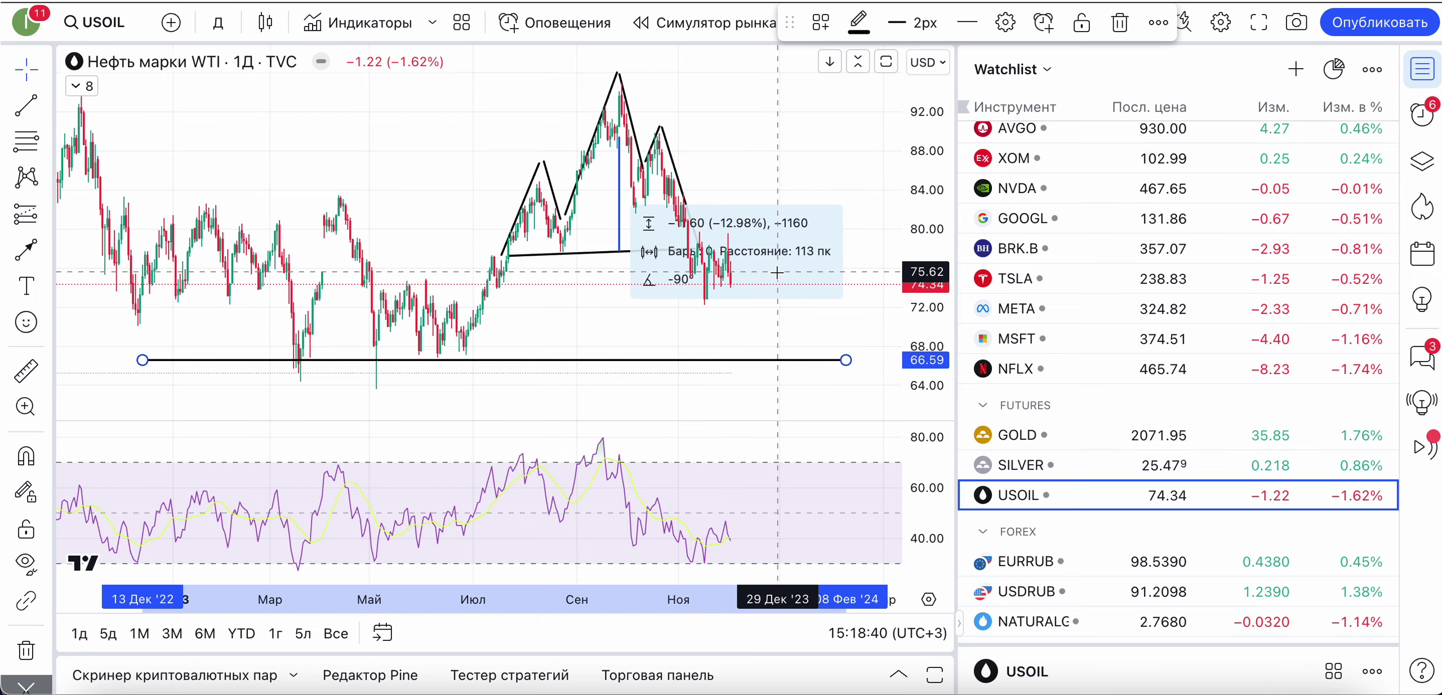
# Switch the USOIL chart to the 1-hour timeframe and reset the chart view
pyautogui.hscroll(-5, 777, 273)
pyautogui.hscroll(4, 779, 277)
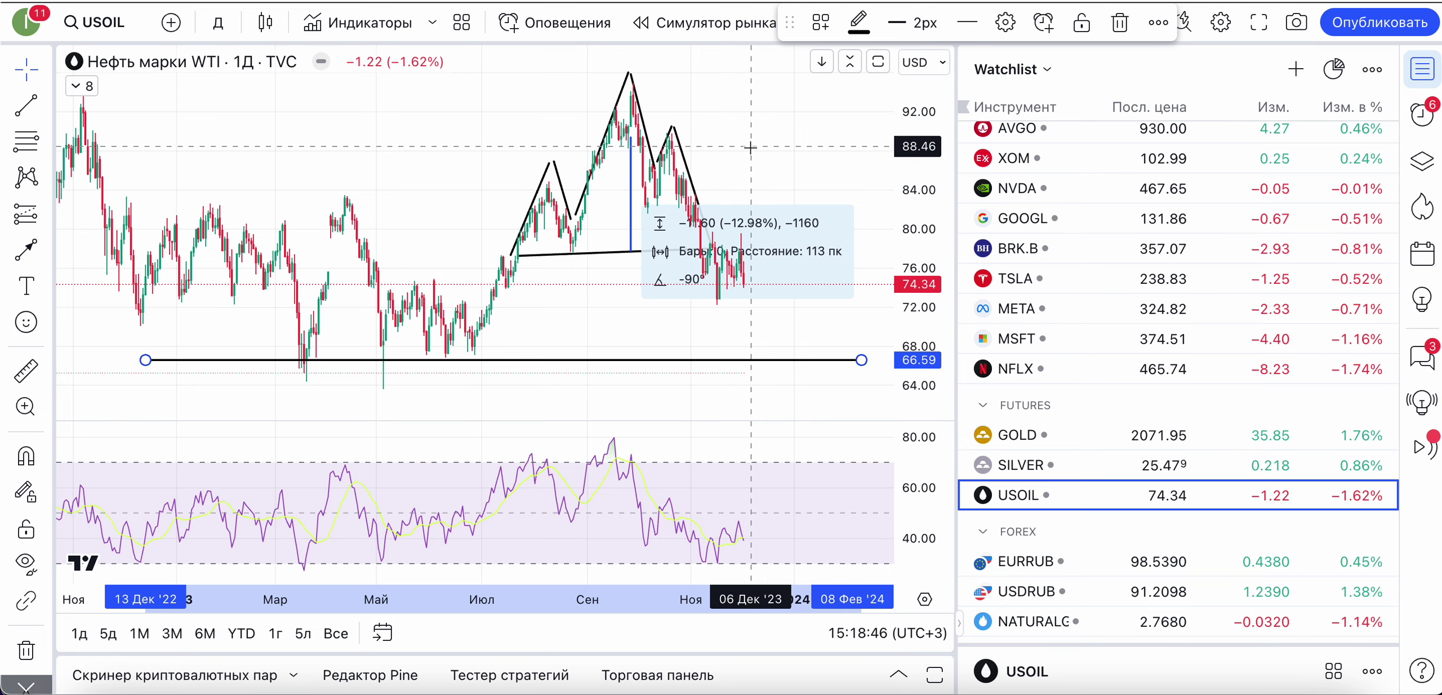
pyautogui.click(230, 25)
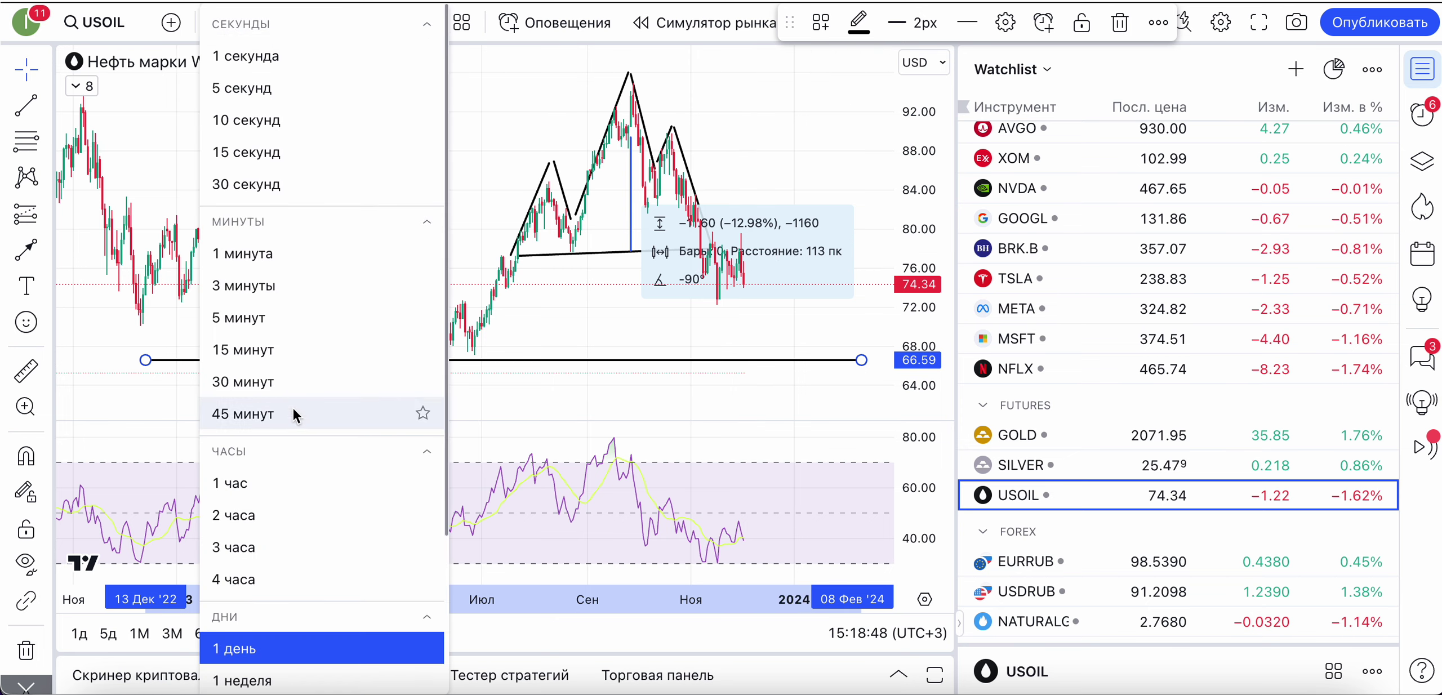
pyautogui.click(273, 477)
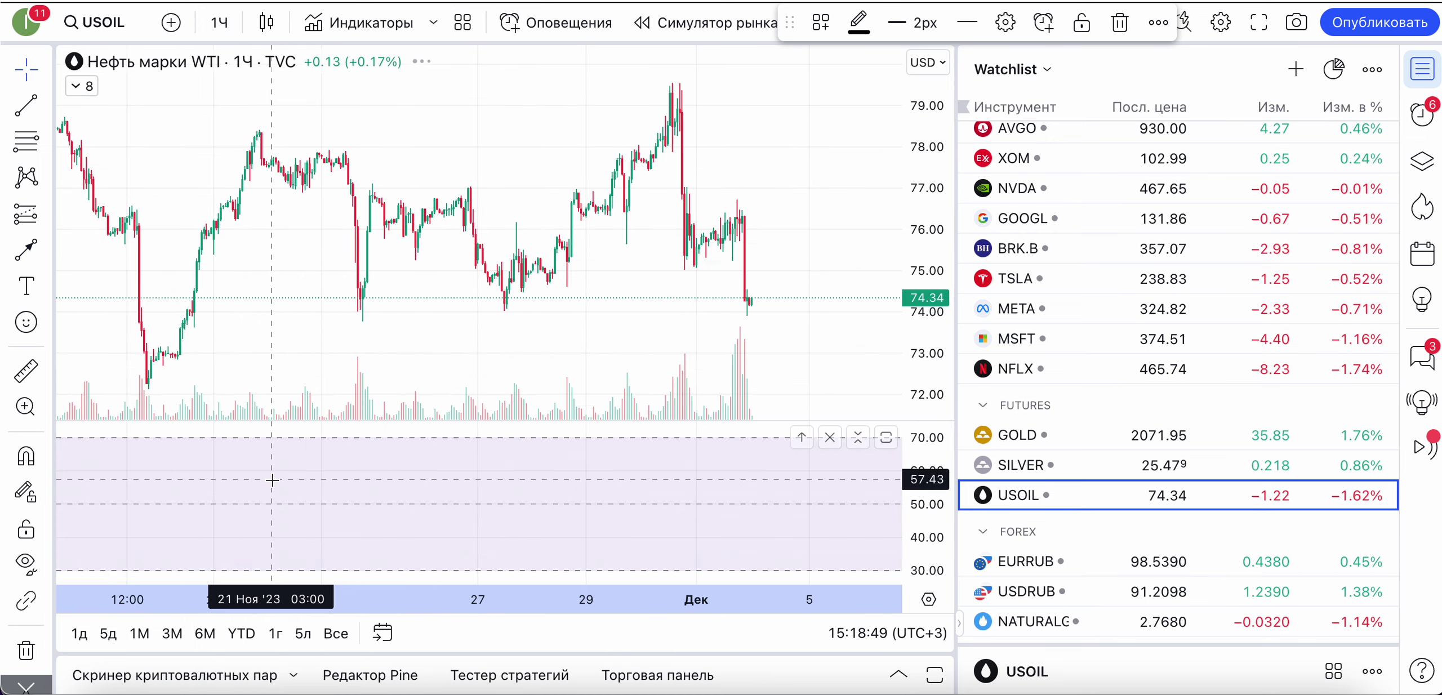
pyautogui.rightClick(753, 160)
pyautogui.click(777, 182)
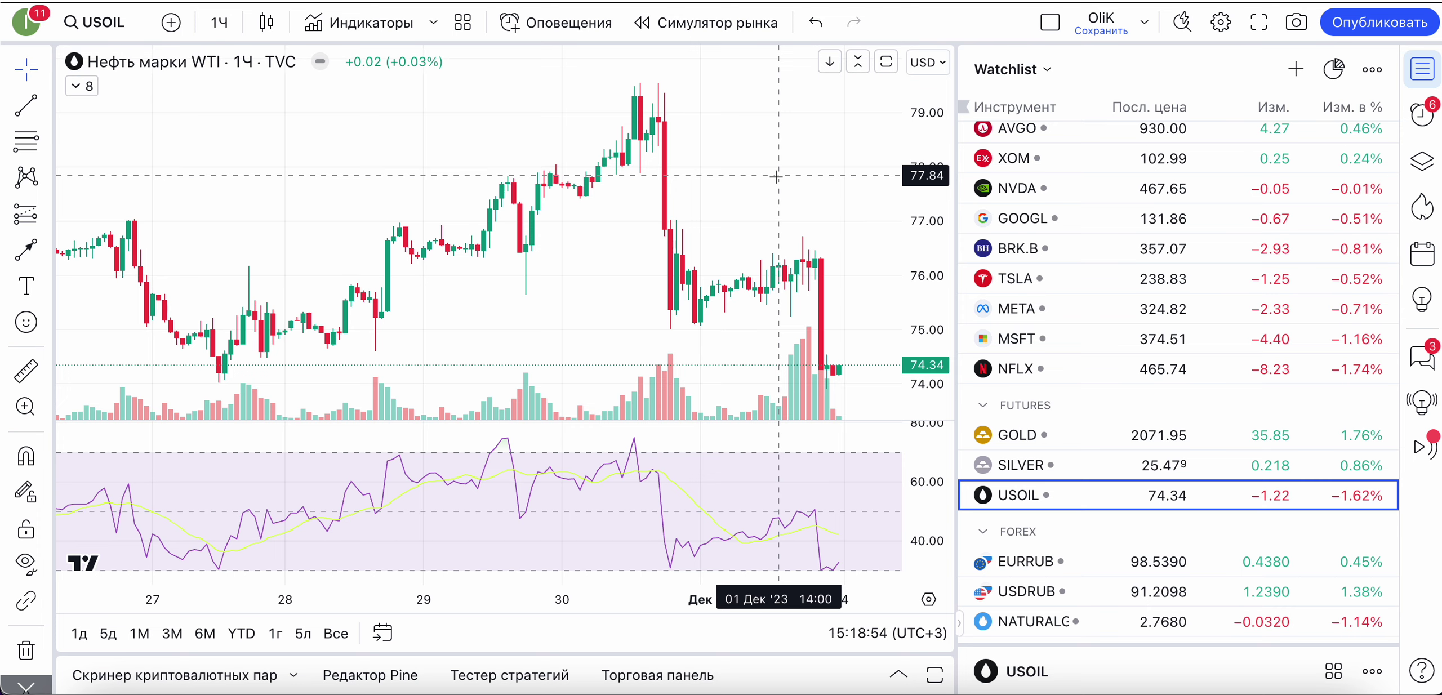
# Draw a parallel channel on USOIL from 30 November to 5 December 2023, spanning about 78.47 down to about 77.05
pyautogui.hscroll(5, 777, 177)
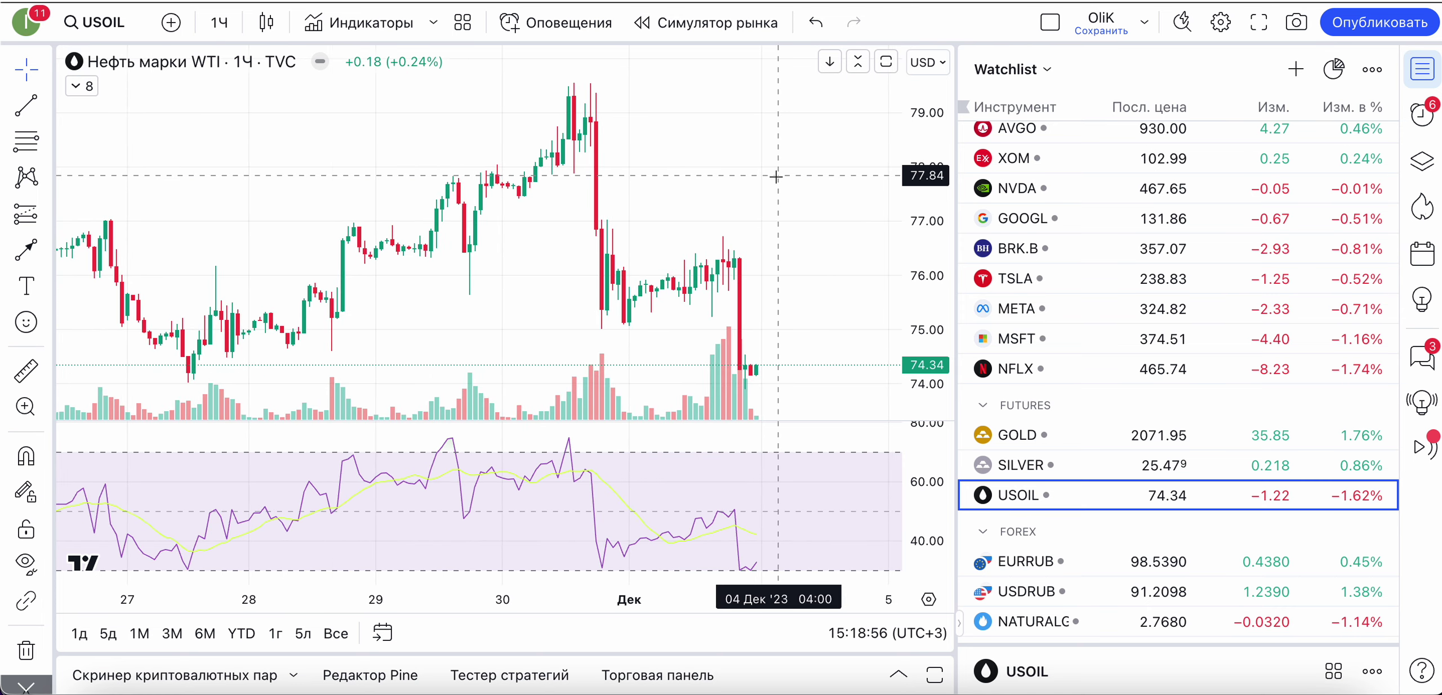
pyautogui.hscroll(1, 725, 204)
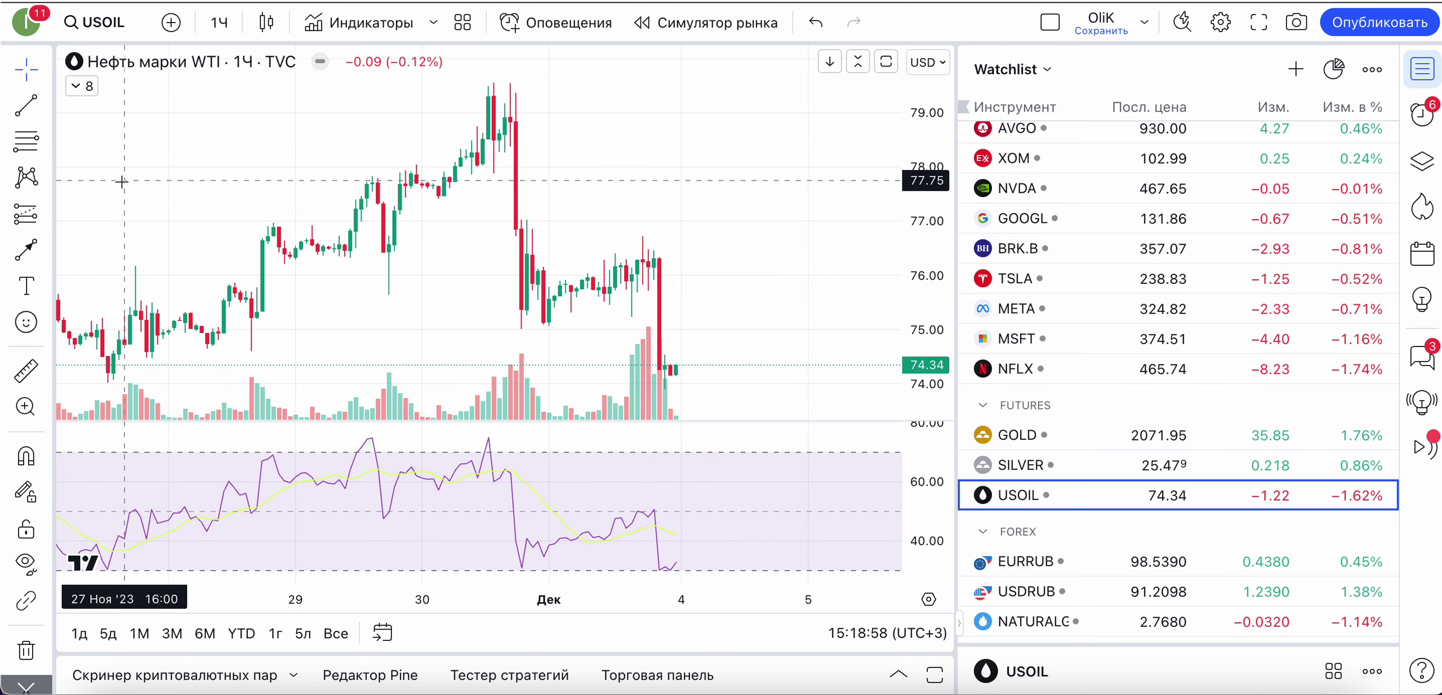
pyautogui.click(45, 104)
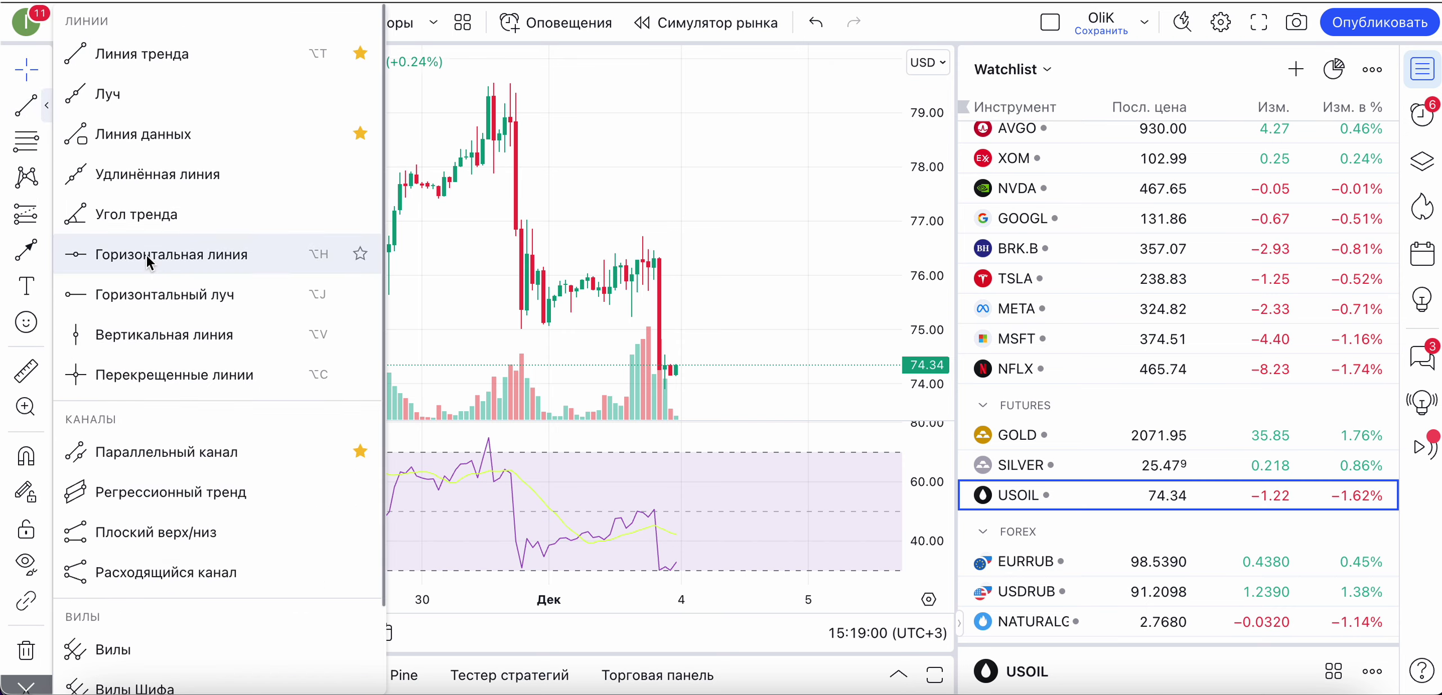
pyautogui.click(144, 449)
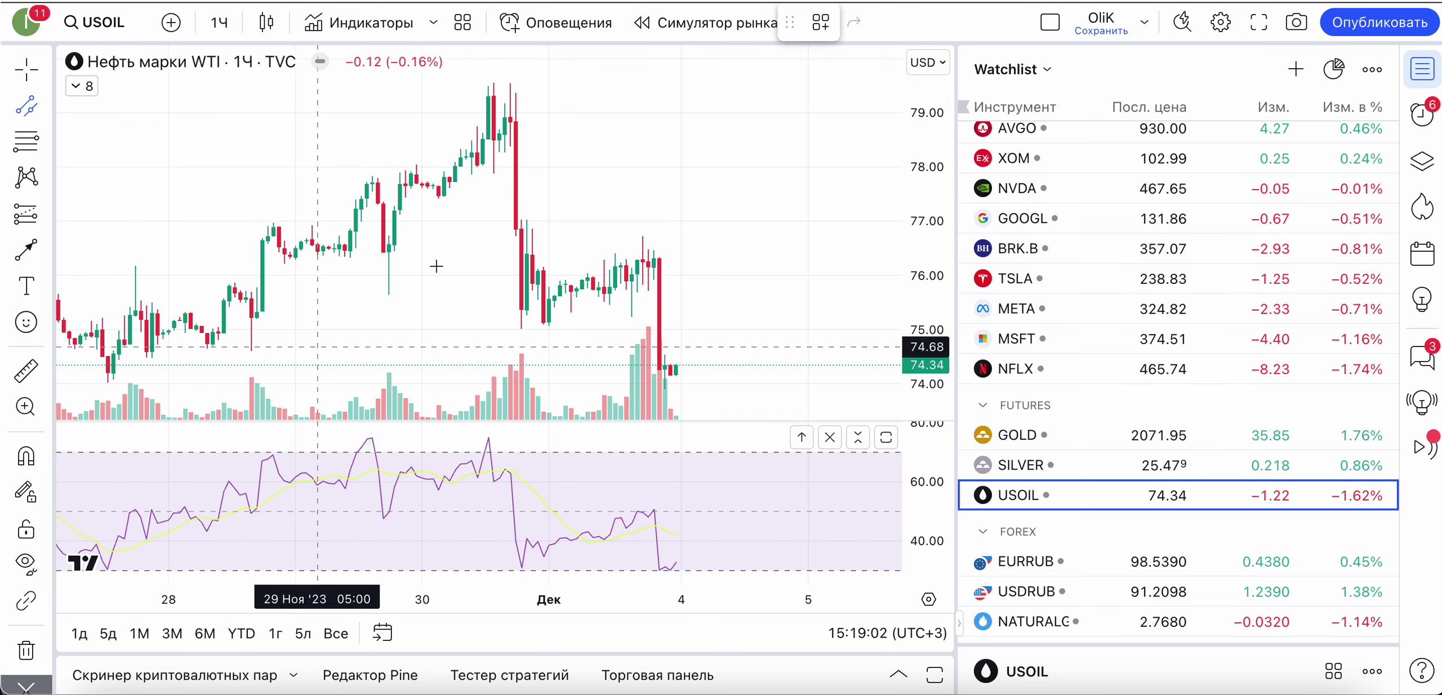
pyautogui.click(486, 140)
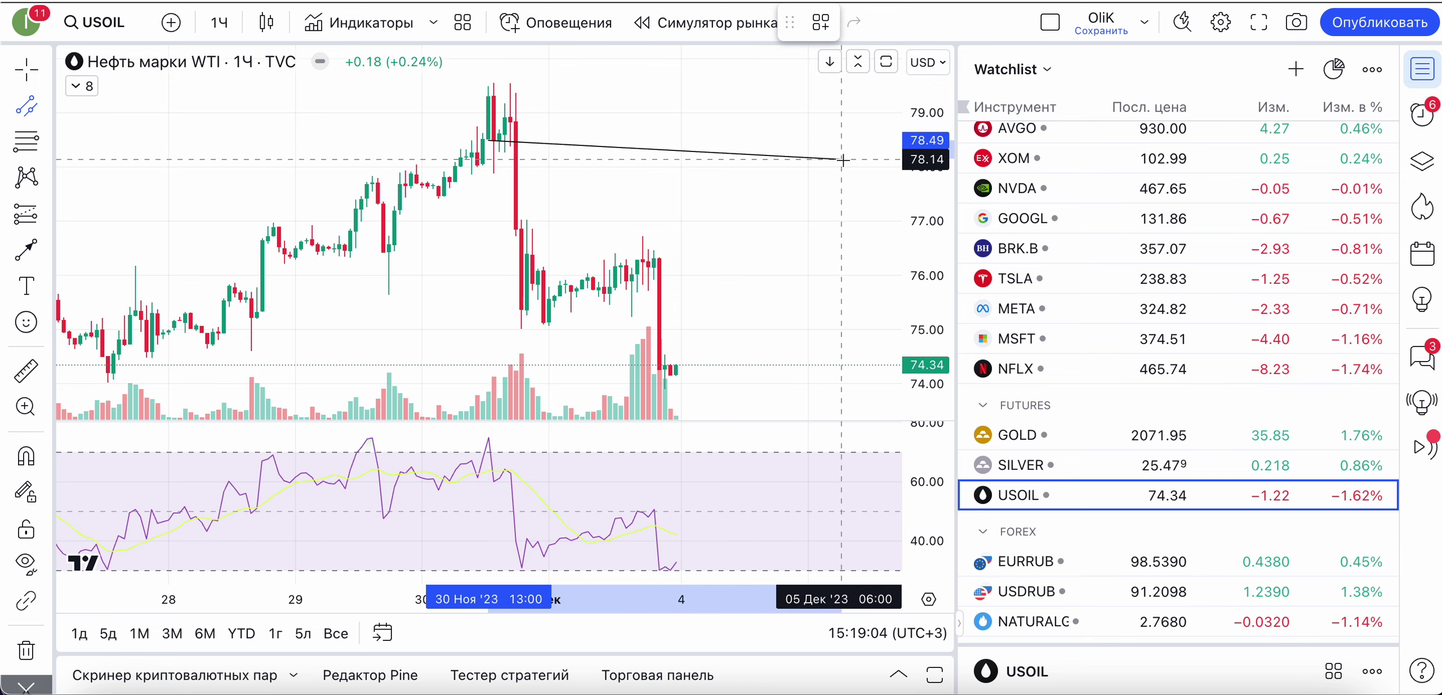
pyautogui.click(836, 142)
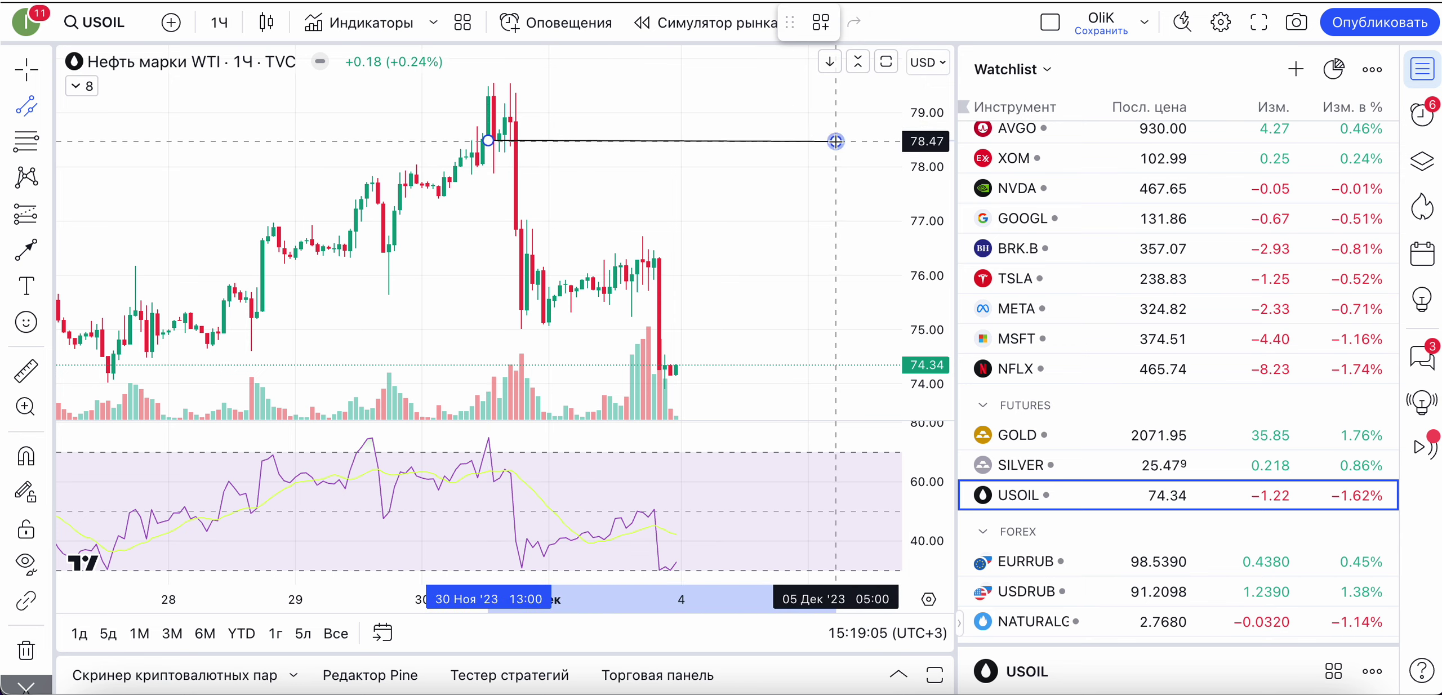
pyautogui.click(836, 218)
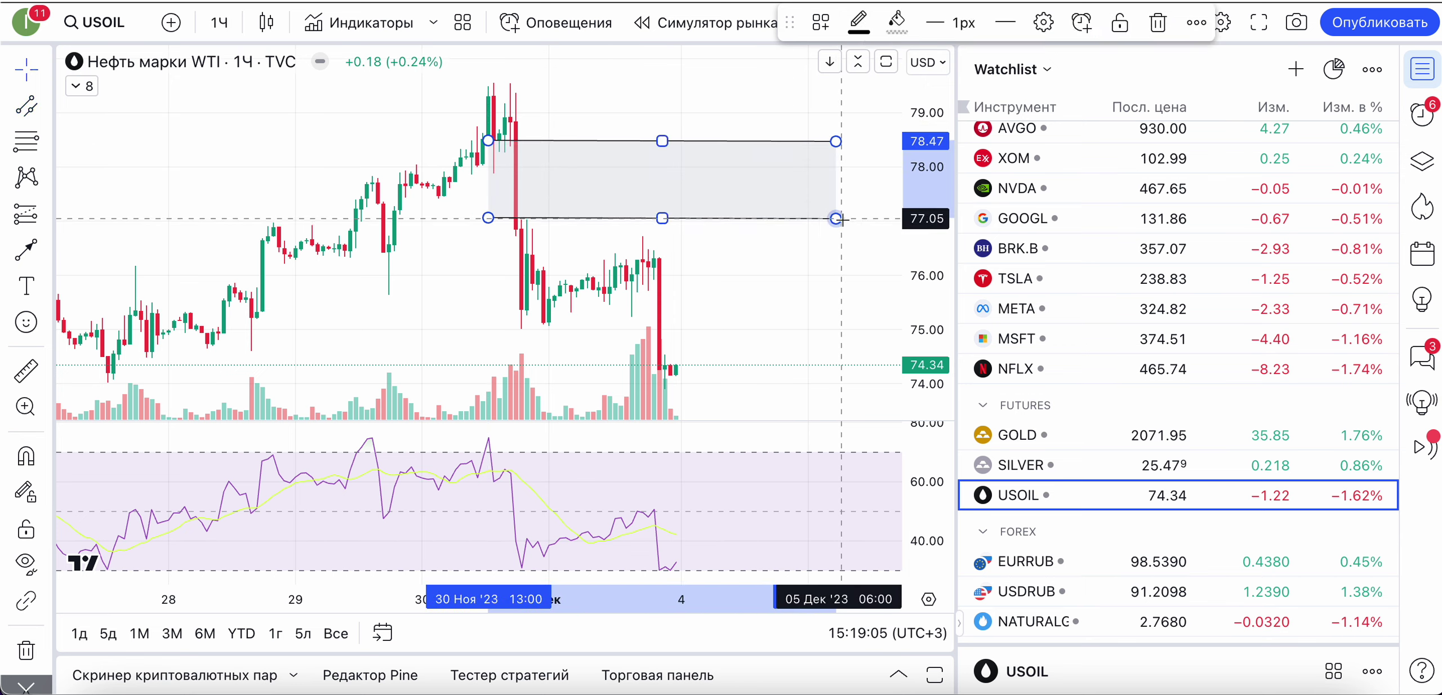
# Draw a second parallel channel from 1 to 5 December 2023, spanning about 75.95 down to just above the current price line
pyautogui.click(26, 106)
pyautogui.click(649, 277)
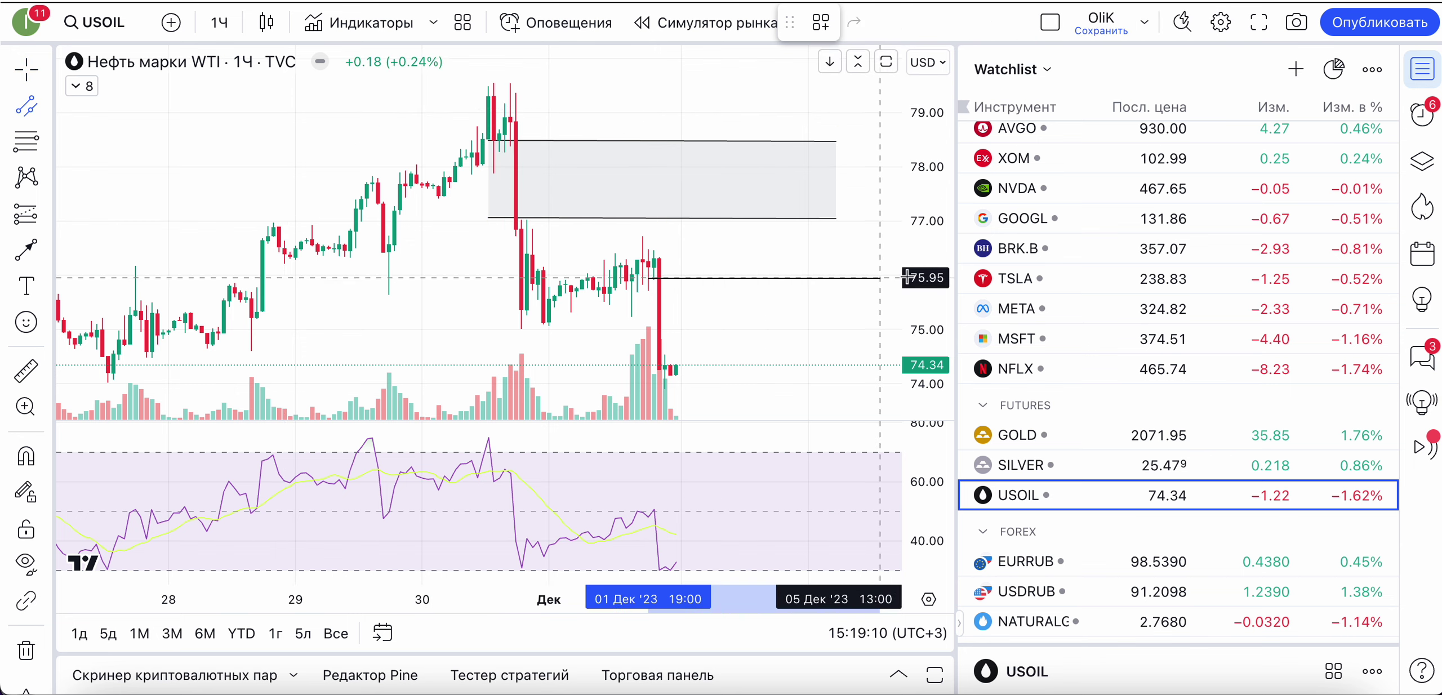
pyautogui.click(875, 278)
pyautogui.click(874, 357)
pyautogui.click(813, 252)
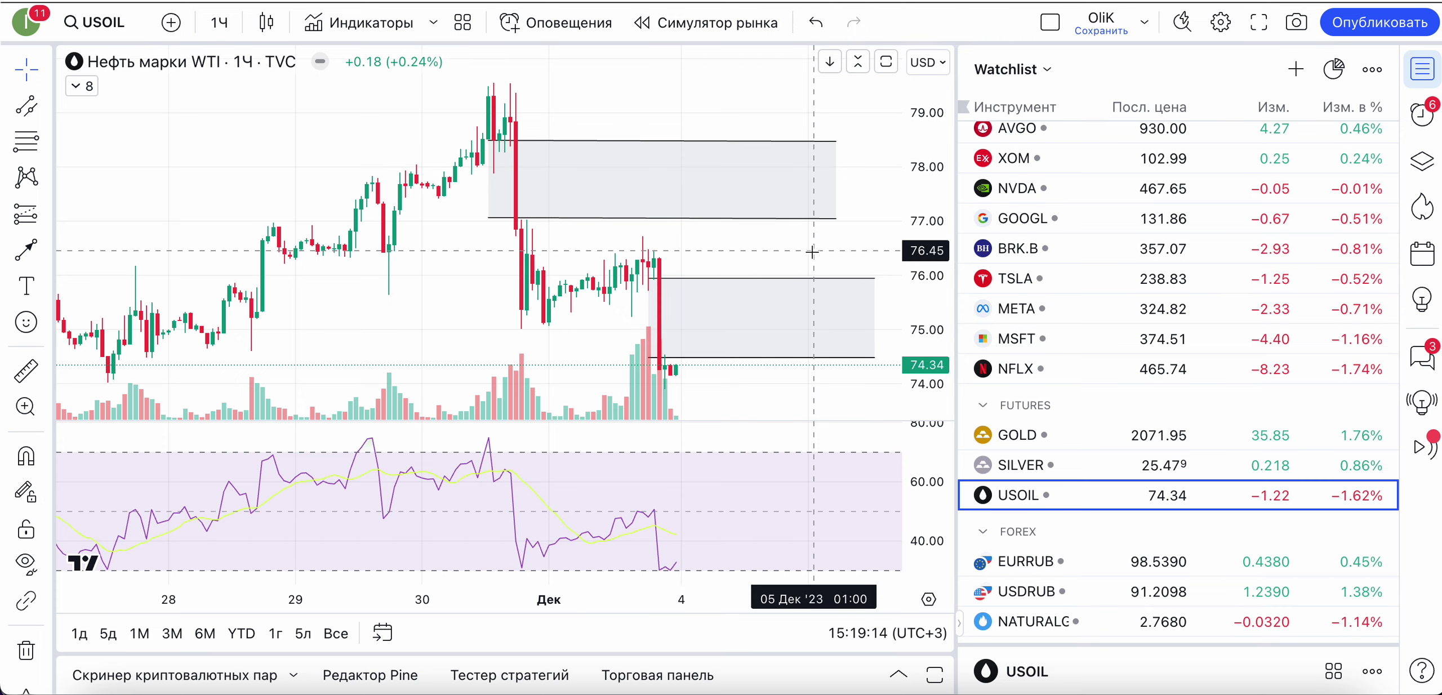
# Draw a small circle around the RSI low of 27 November 2023, centred at about 31.00
pyautogui.scroll(-3, 813, 252)
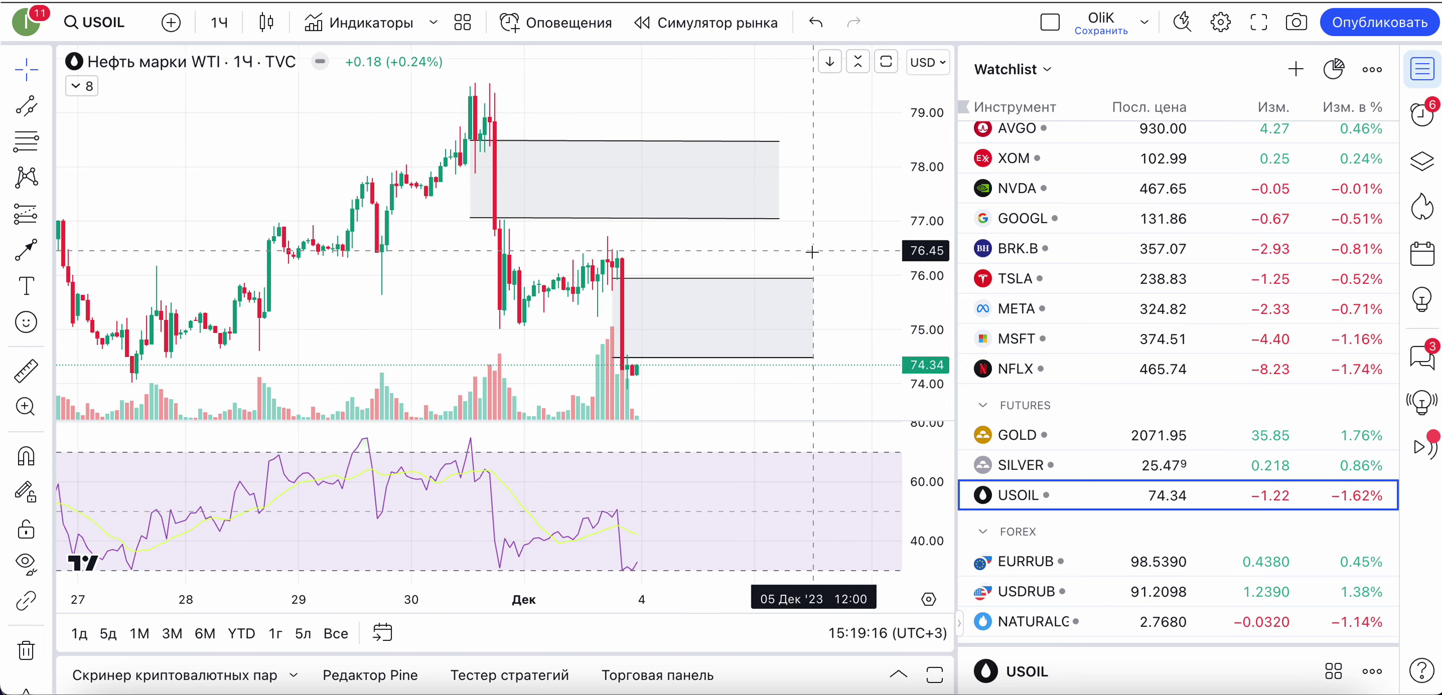
pyautogui.scroll(-2, 812, 252)
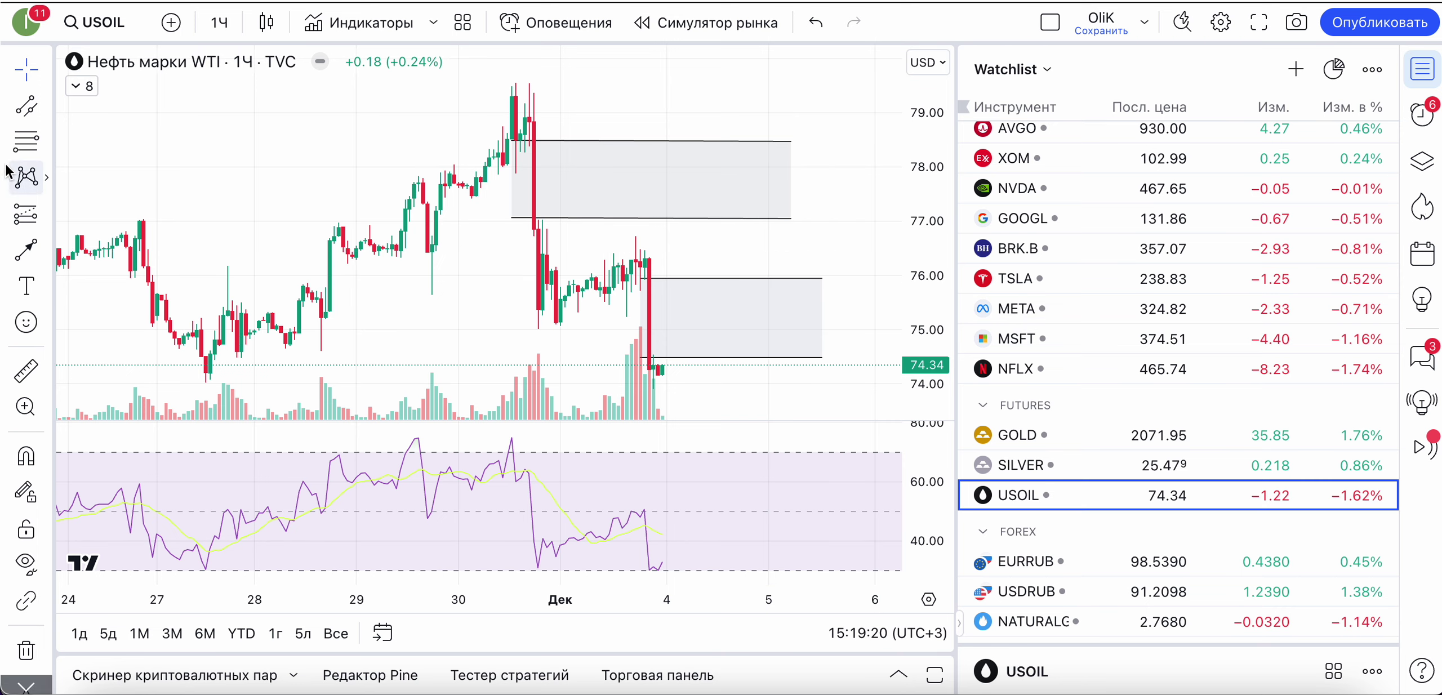
pyautogui.click(28, 122)
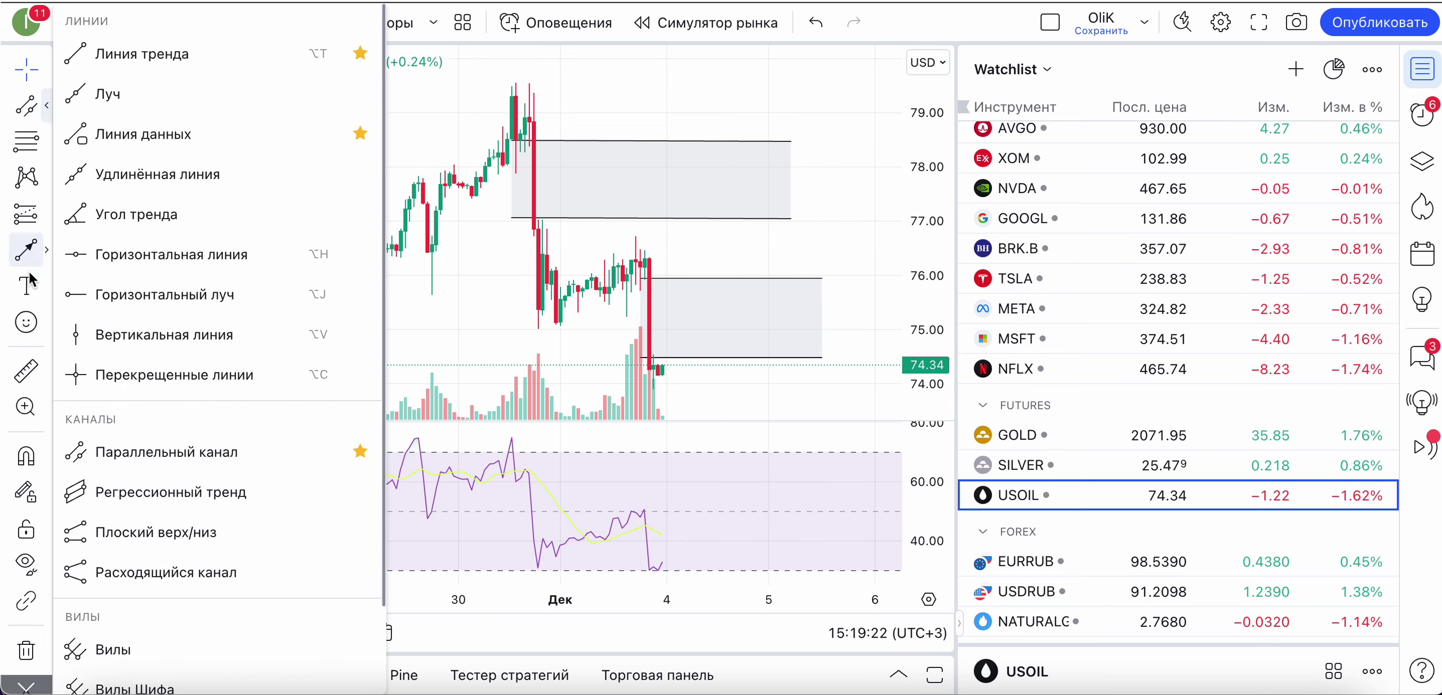
pyautogui.click(45, 286)
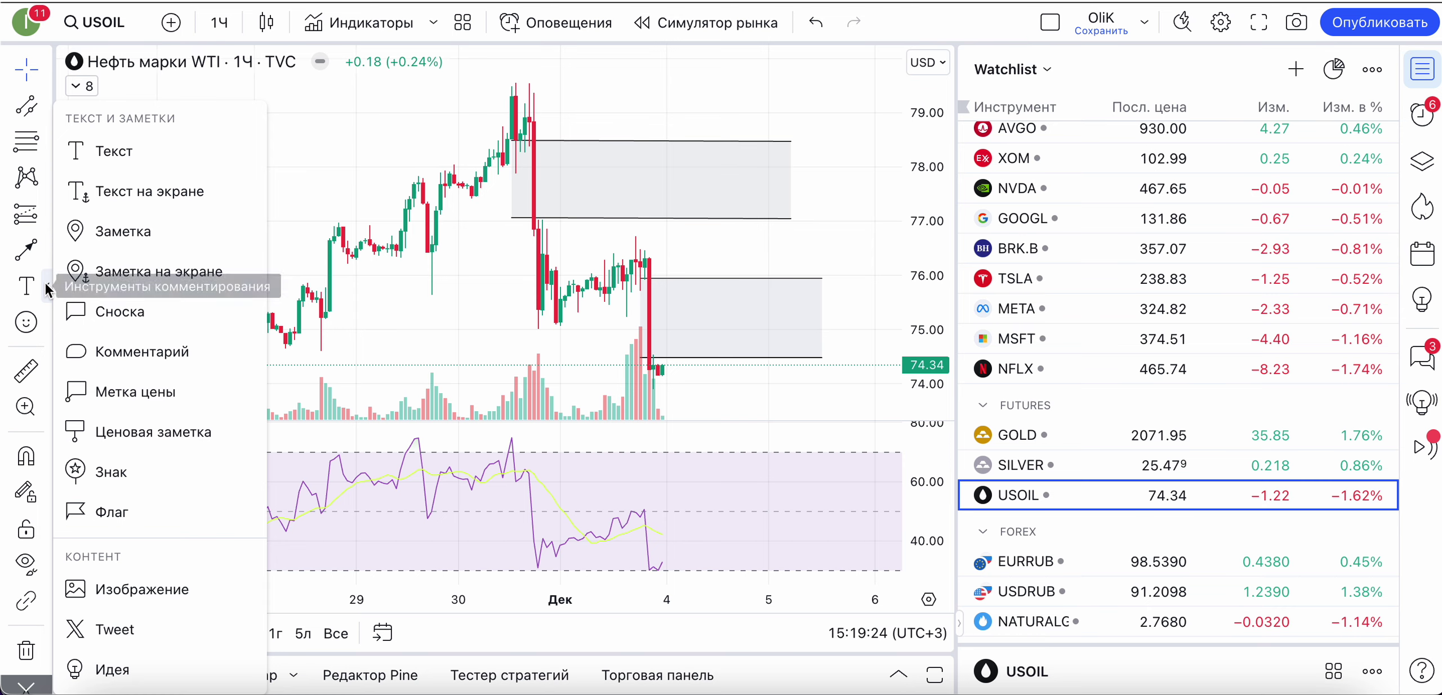
pyautogui.click(45, 327)
pyautogui.click(45, 286)
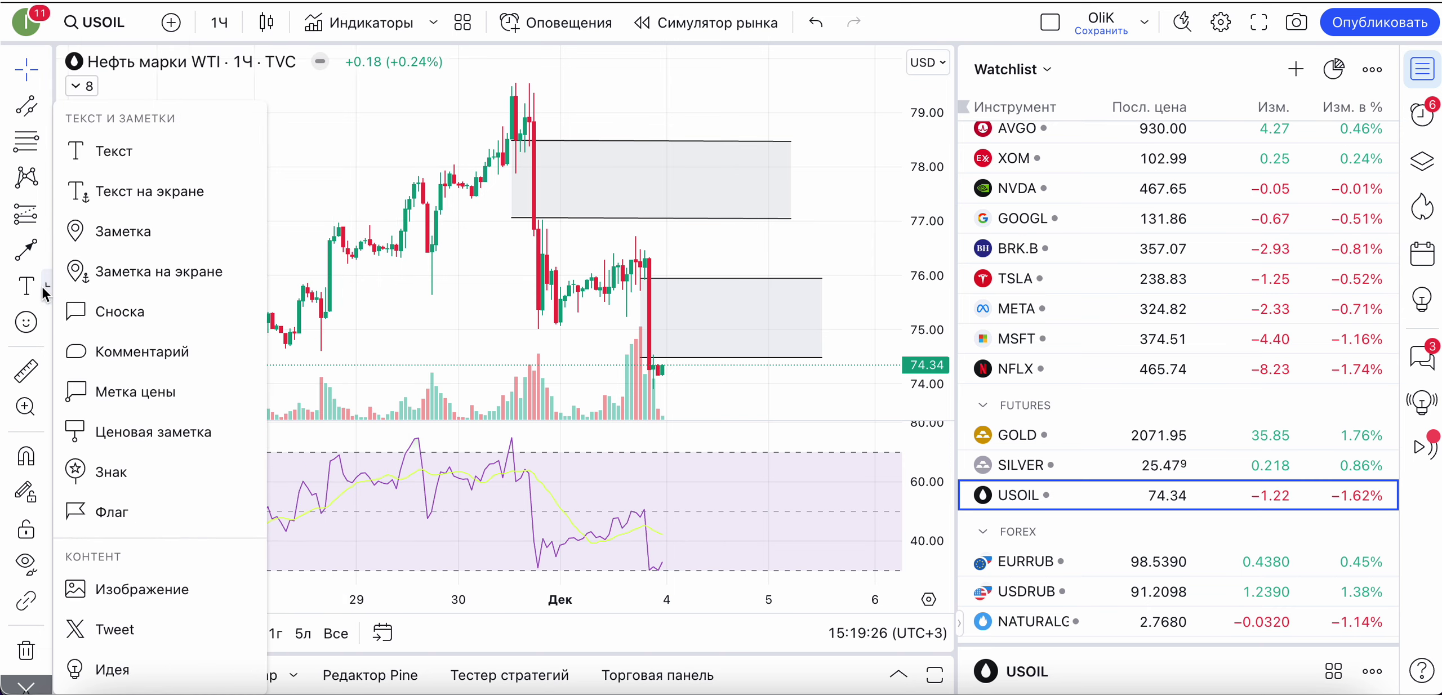
pyautogui.click(45, 251)
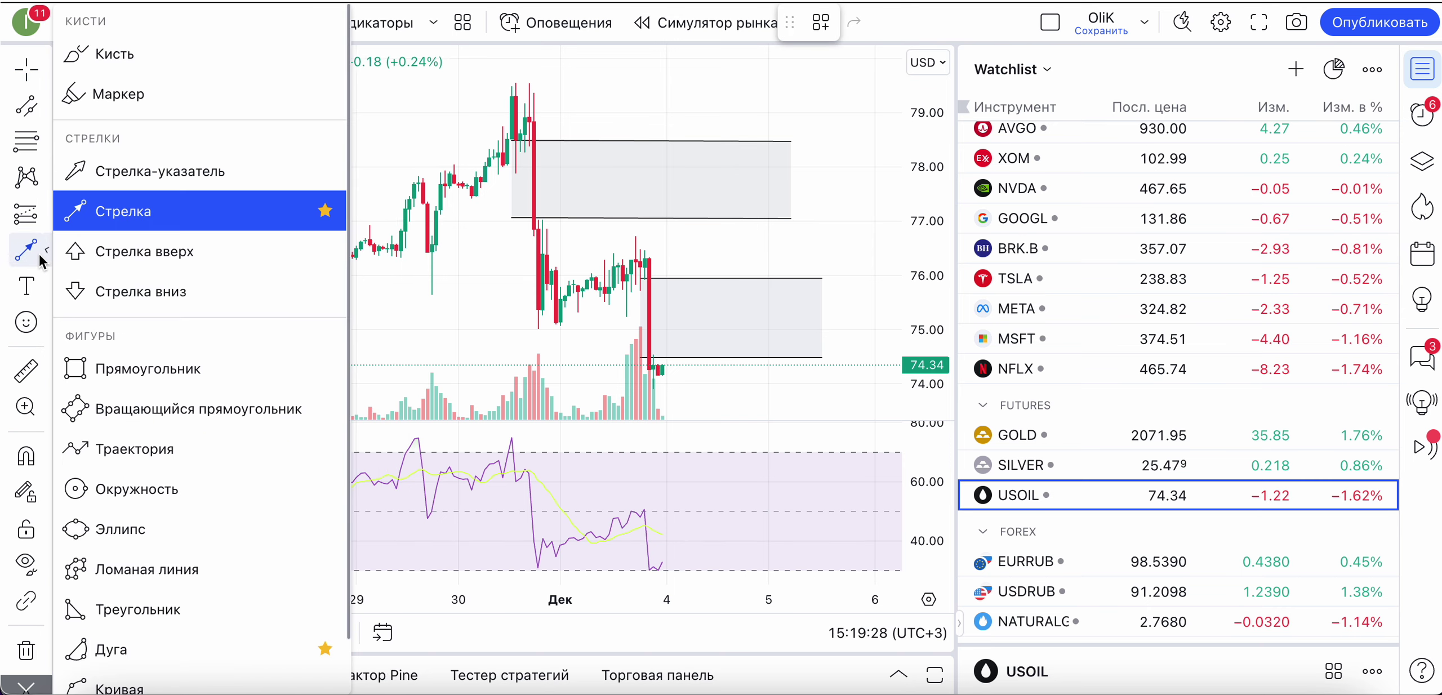
pyautogui.click(97, 500)
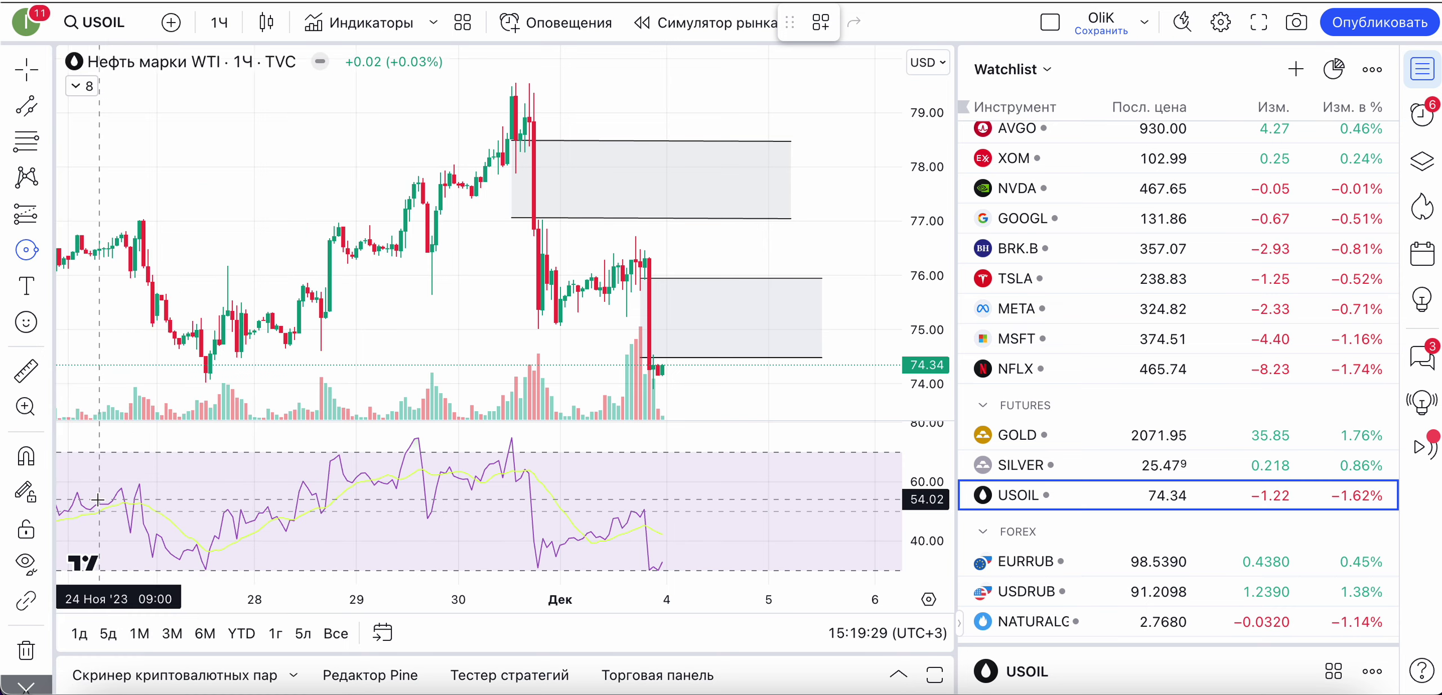
pyautogui.click(205, 568)
pyautogui.click(220, 581)
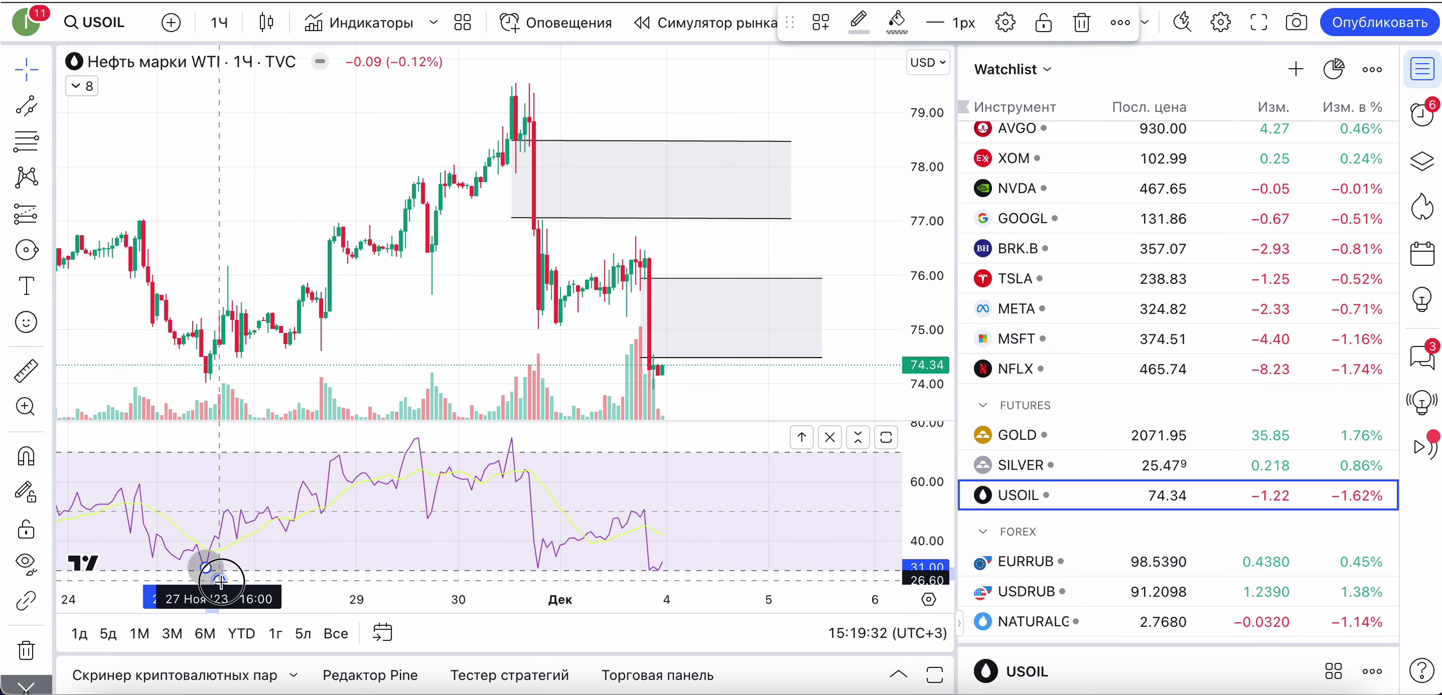
# Circle the RSI lows of 30 November at about 32.02 and 1 December 2023 at about 29.99
pyautogui.click(27, 250)
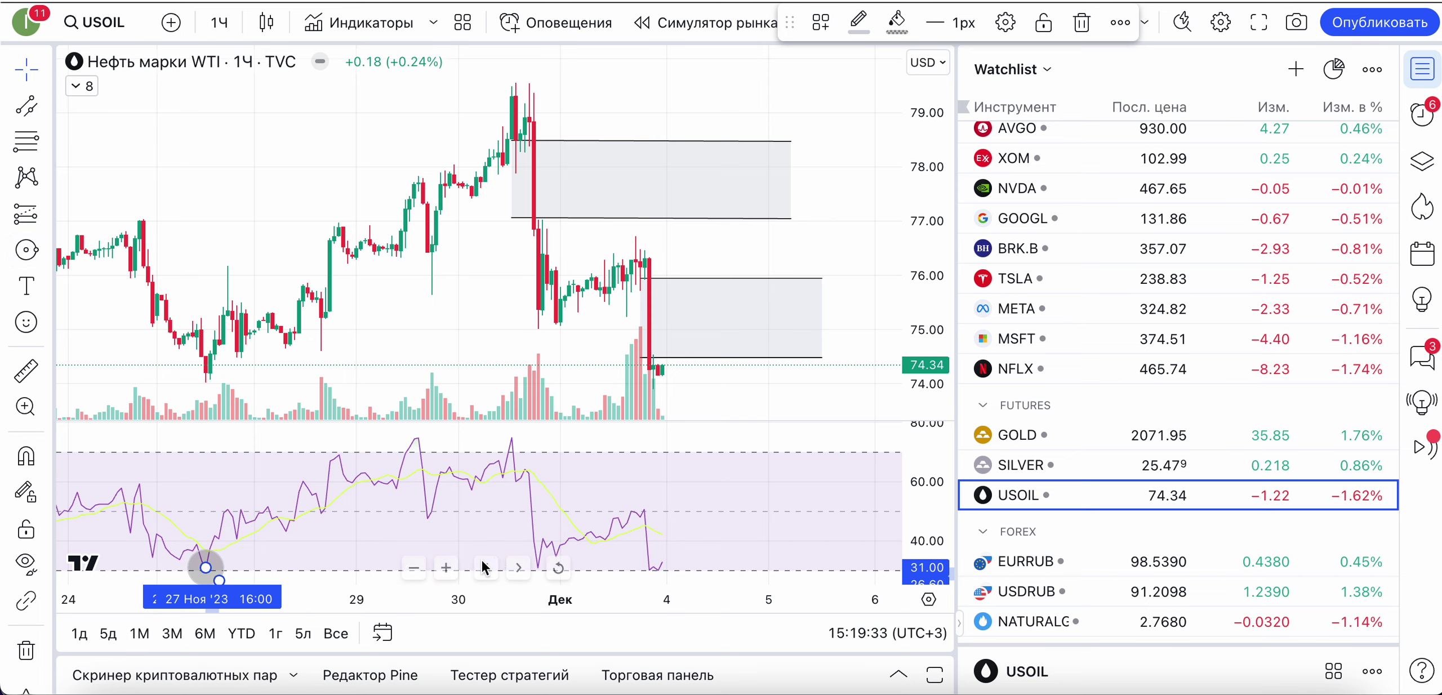
pyautogui.click(539, 565)
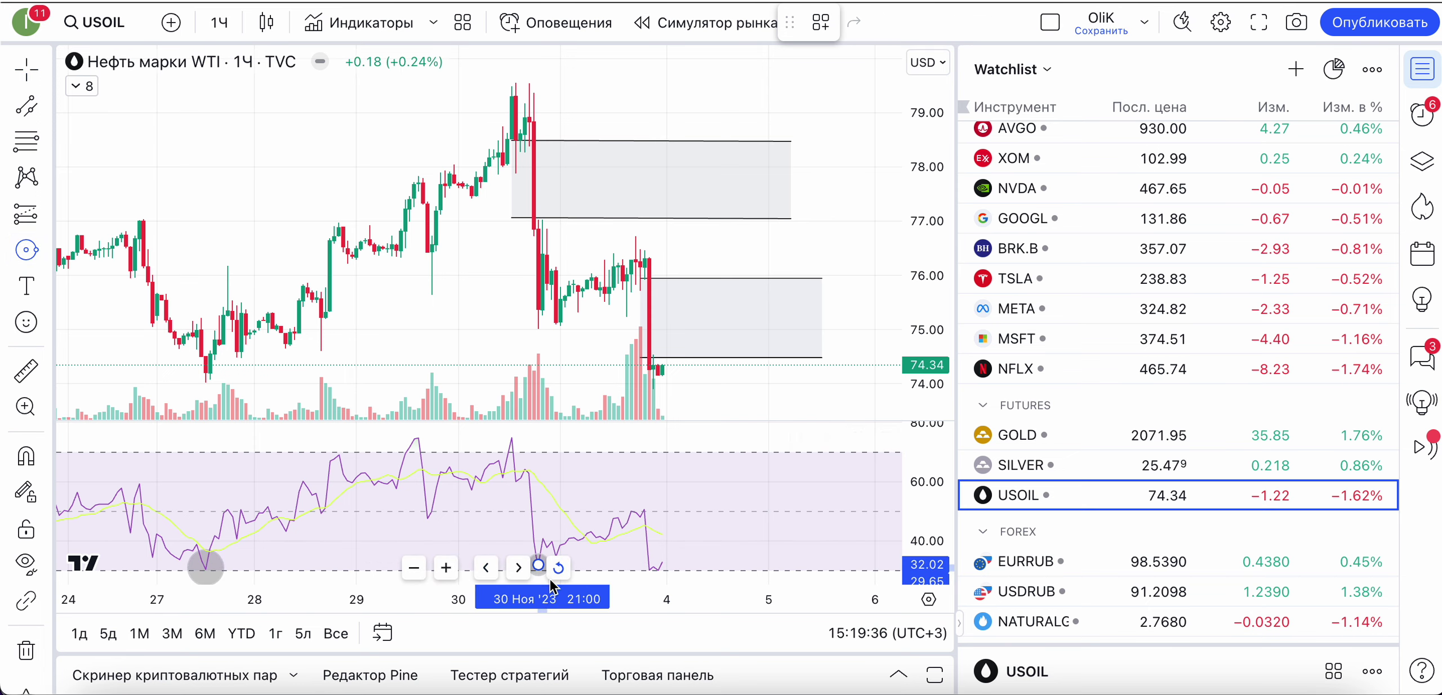
pyautogui.click(551, 580)
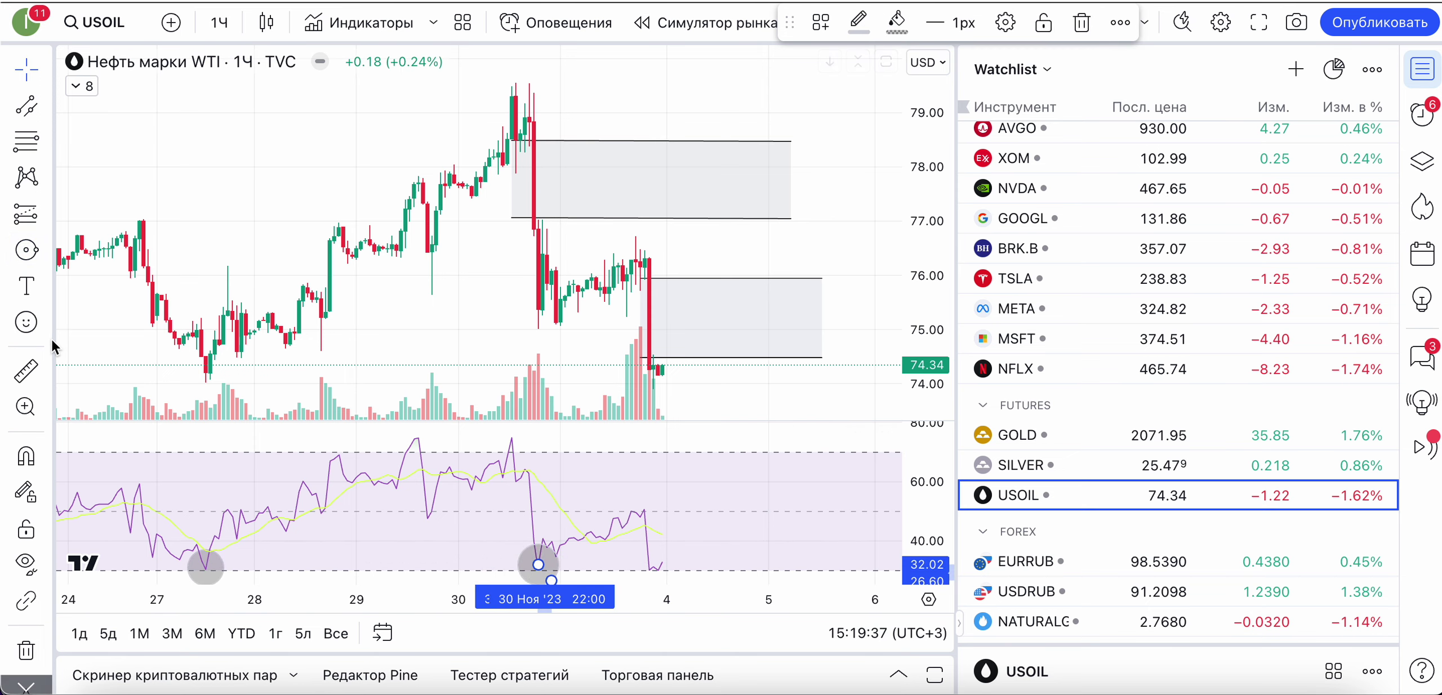
pyautogui.click(669, 576)
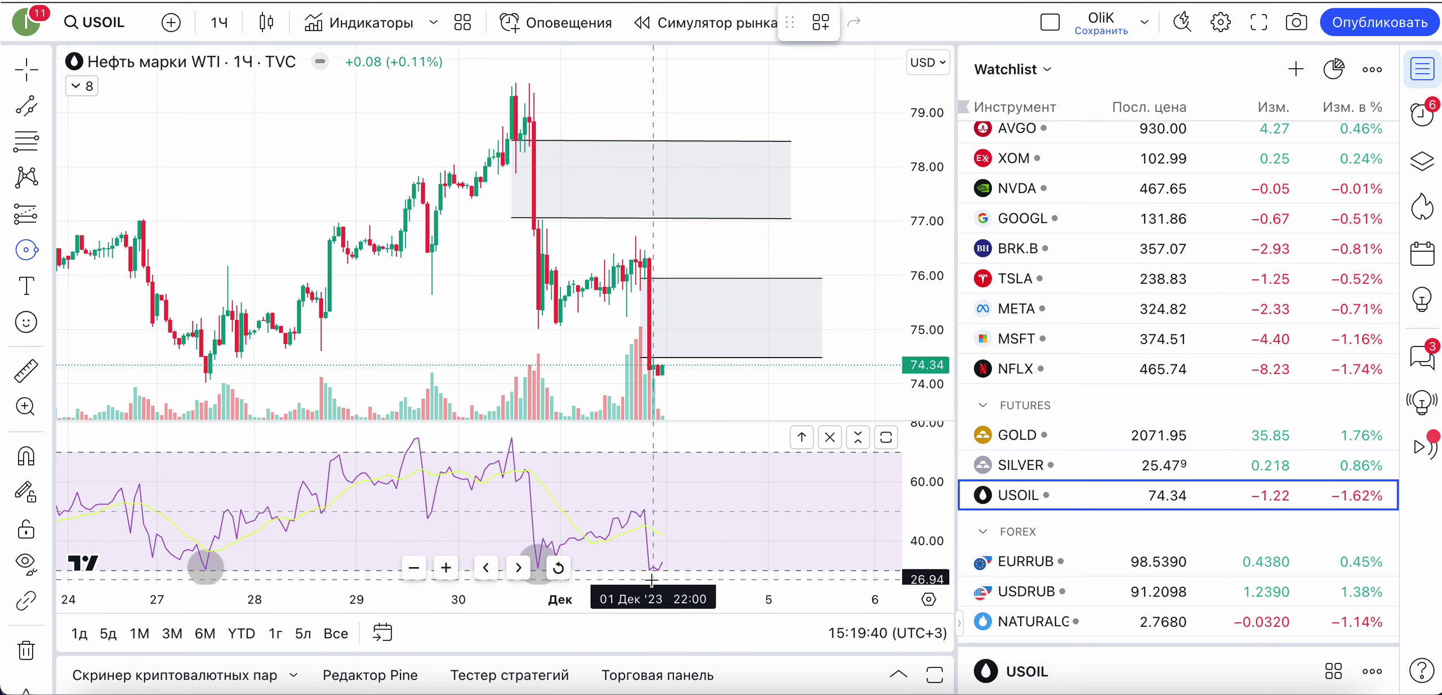
pyautogui.click(653, 570)
pyautogui.click(668, 595)
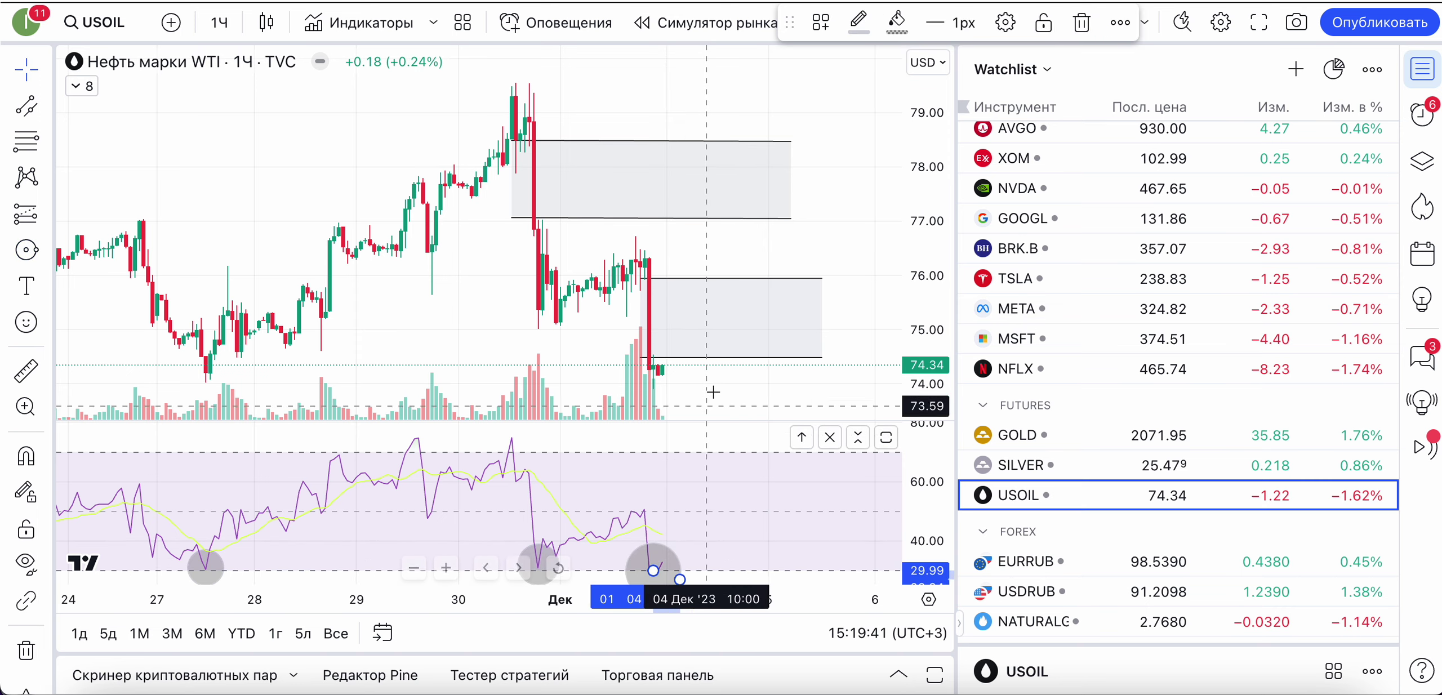
# Measure the price rise from about 74.31 on 27 November to about 78.82 on 30 November 2023
pyautogui.moveTo(650, 398); pyautogui.dragTo(716, 399)
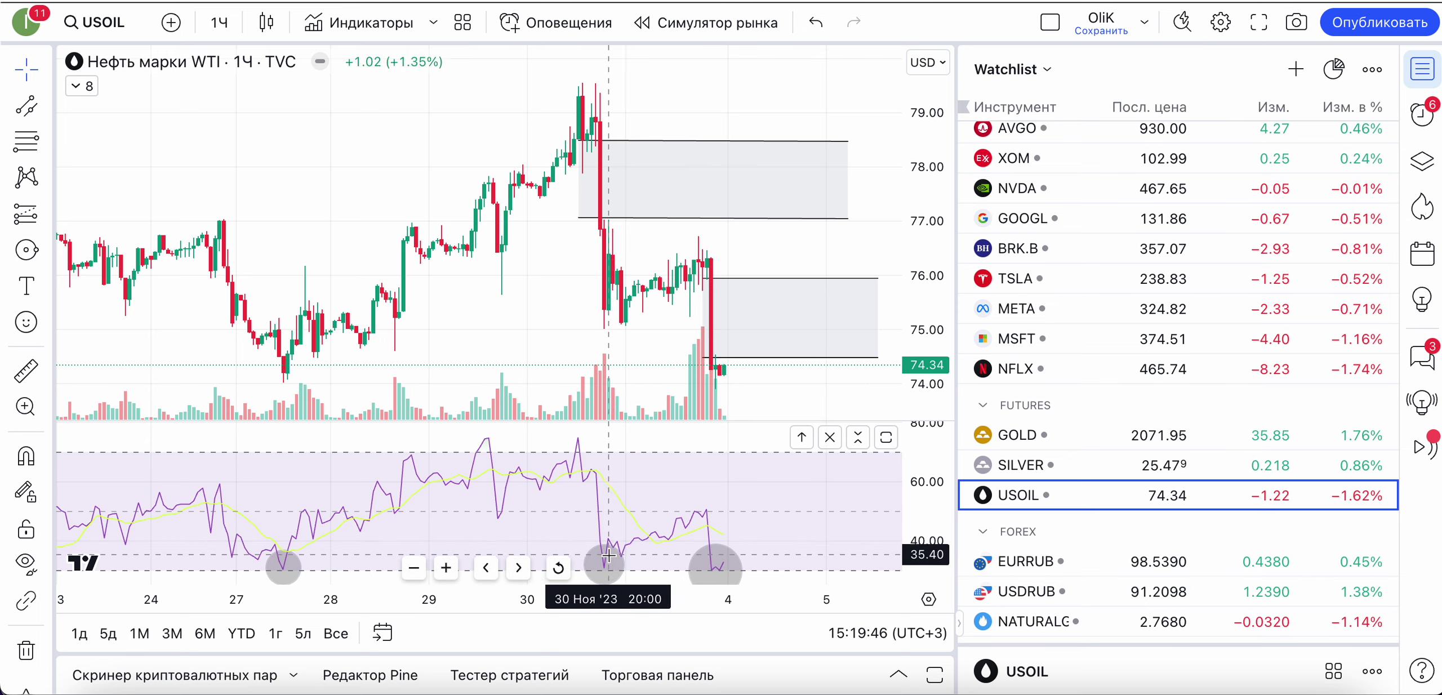
pyautogui.click(28, 378)
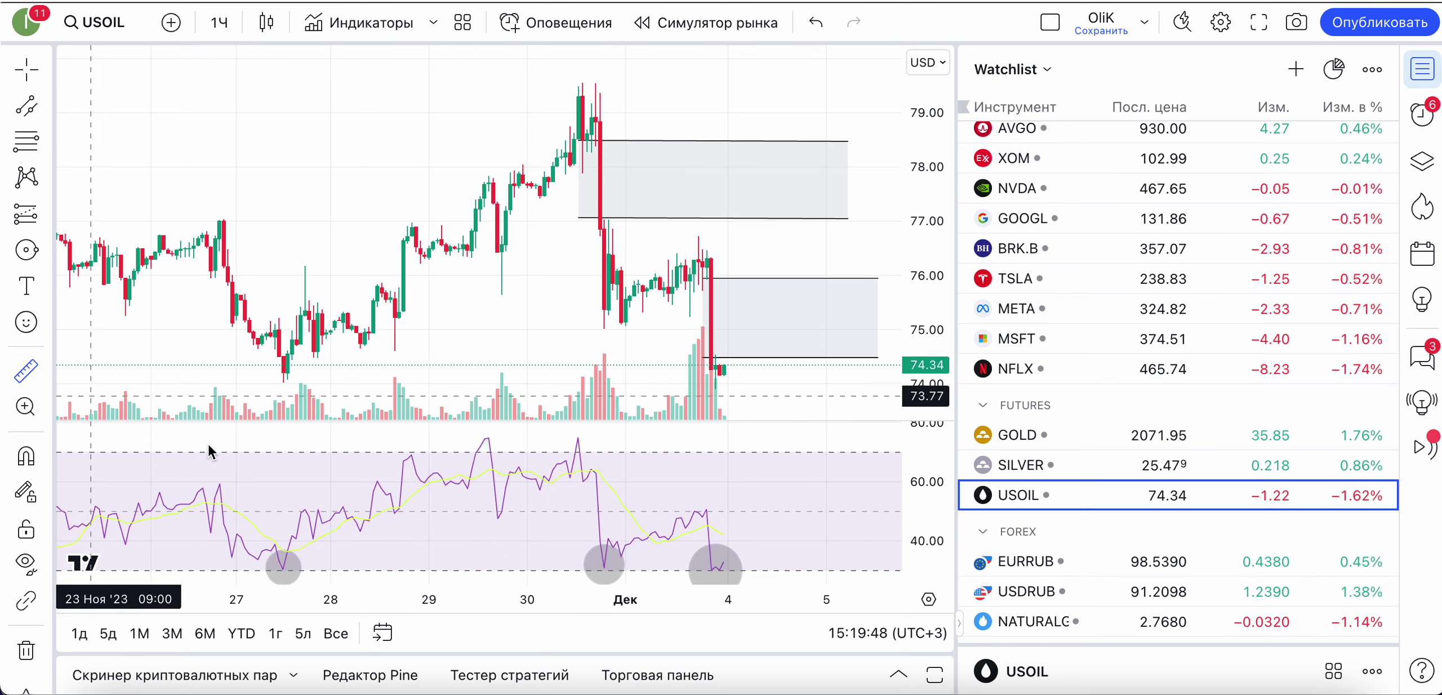
pyautogui.click(287, 367)
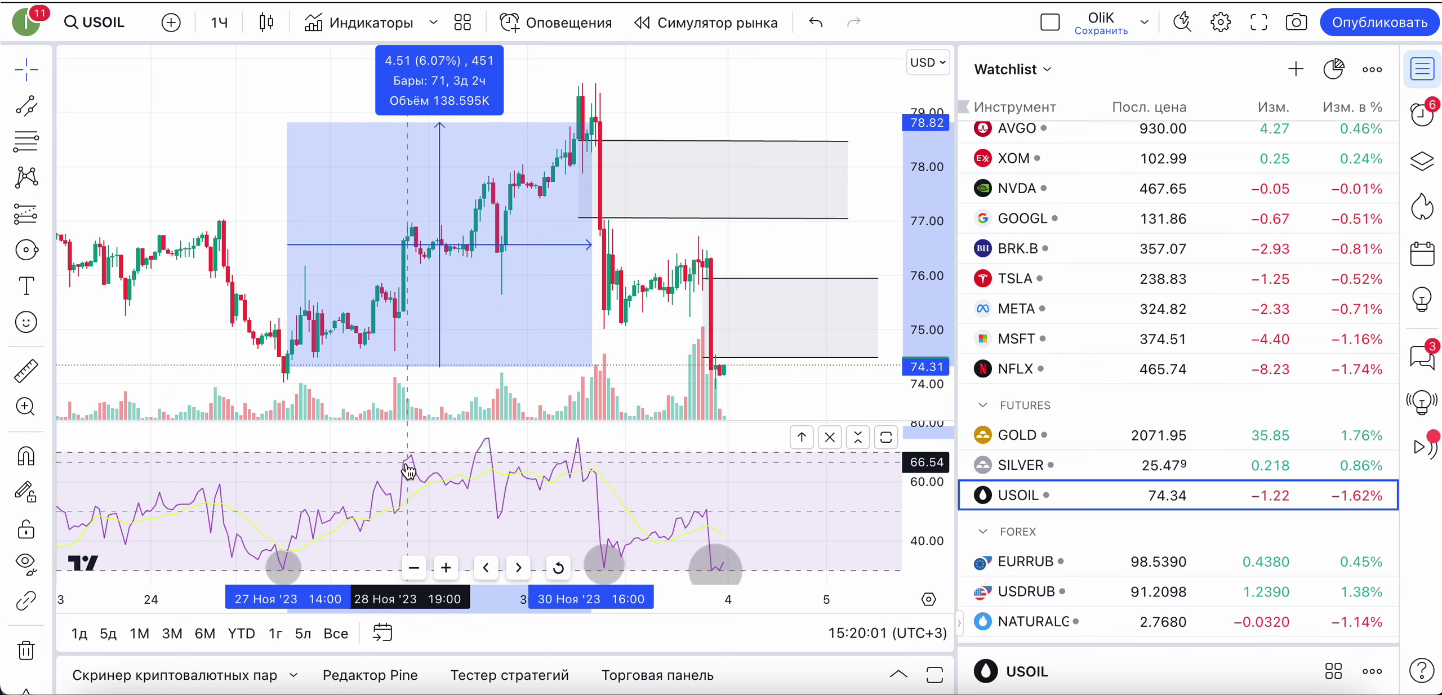
# Measure the shorter price rise from about 74.44 on 27 November to about 76.71 on 28 November 2023
pyautogui.click(26, 370)
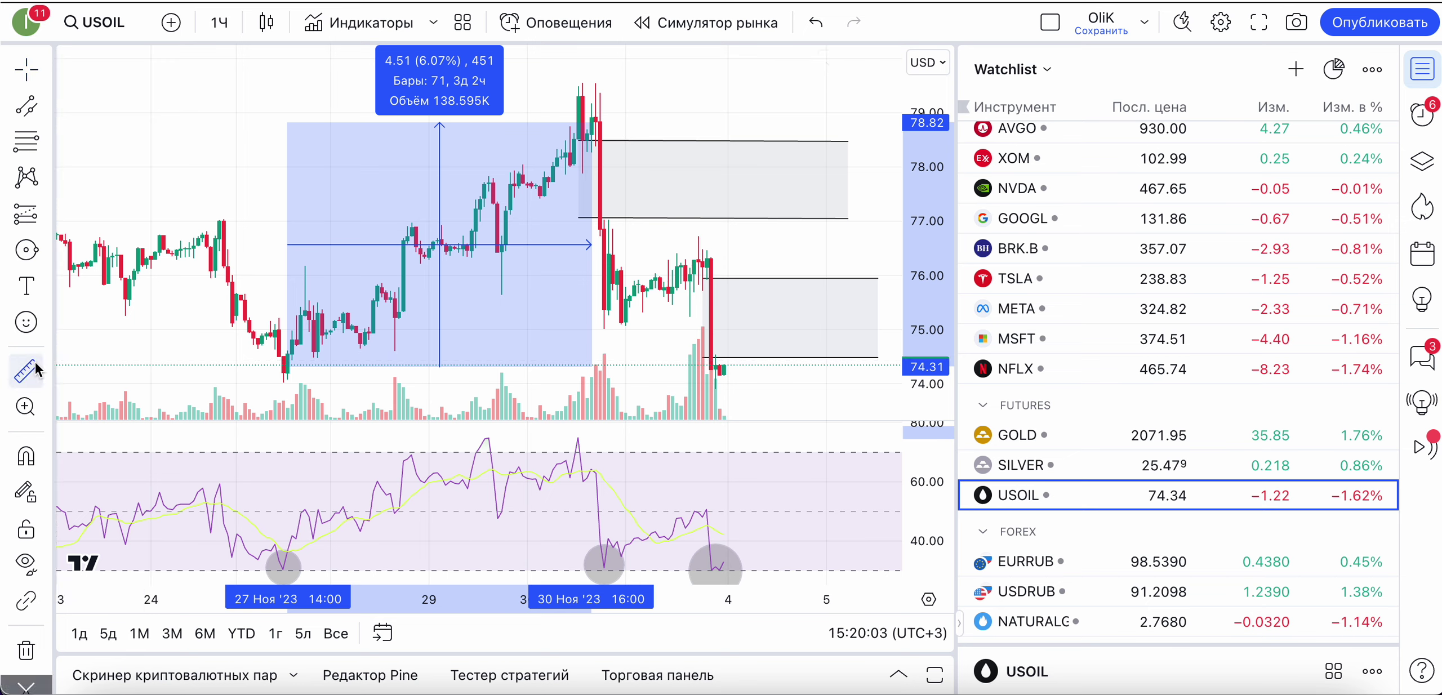
pyautogui.click(257, 194)
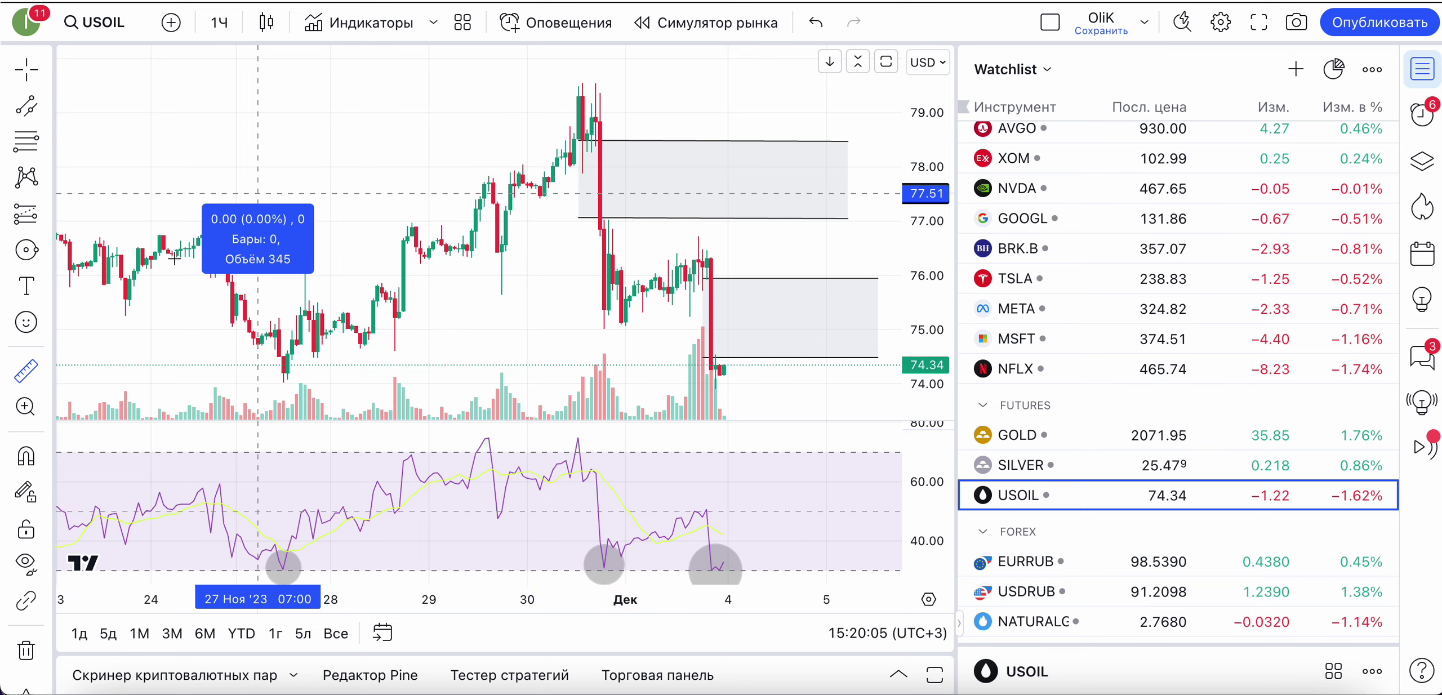
pyautogui.moveTo(296, 357); pyautogui.dragTo(403, 239)
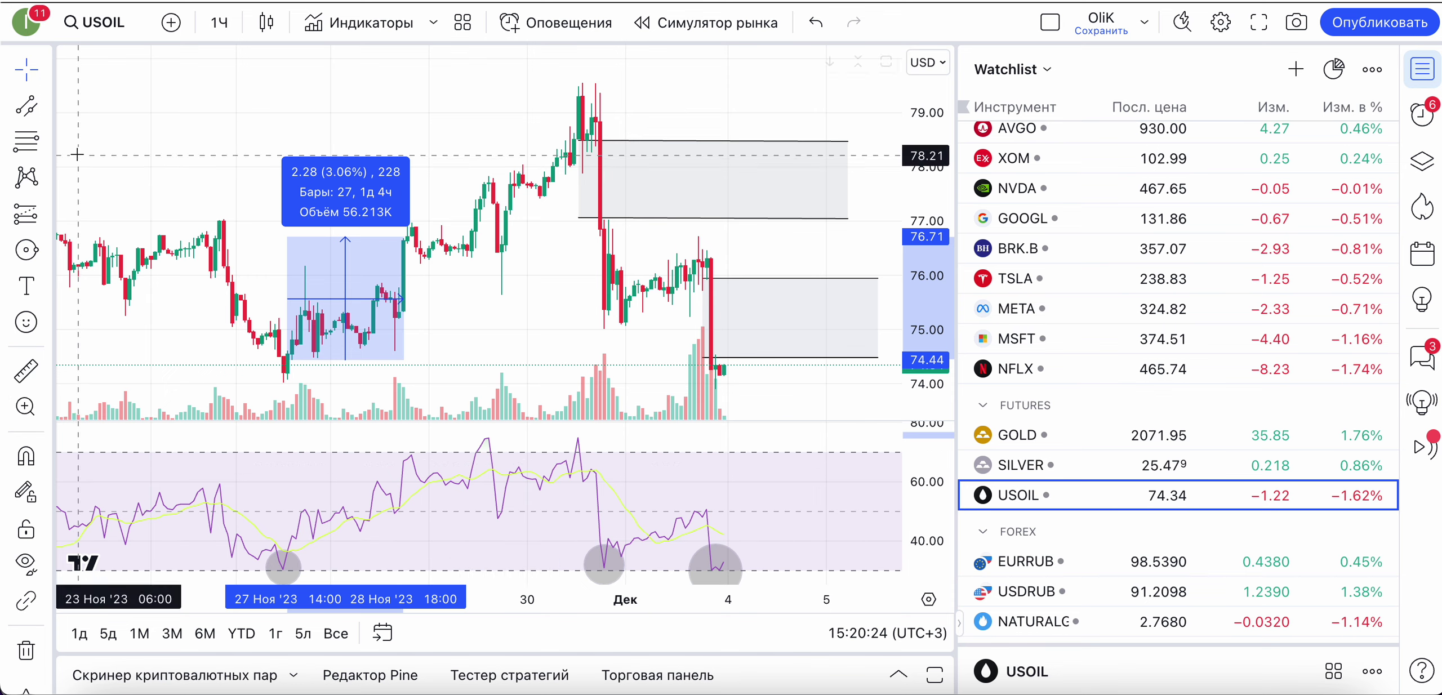
# Draw a rising trend line on the RSI from about 28.97 on 27 November to about 68.57 on 30 November 2023
pyautogui.click(27, 105)
pyautogui.click(46, 105)
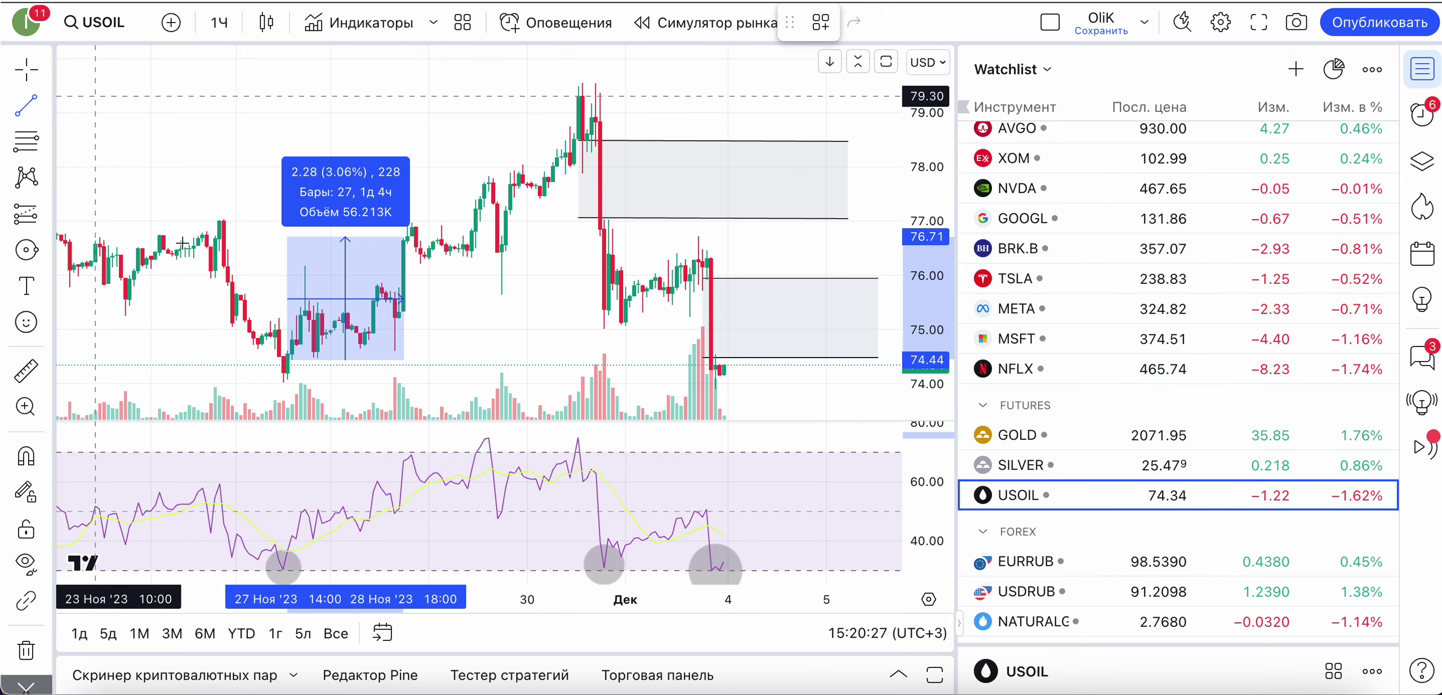
pyautogui.click(283, 574)
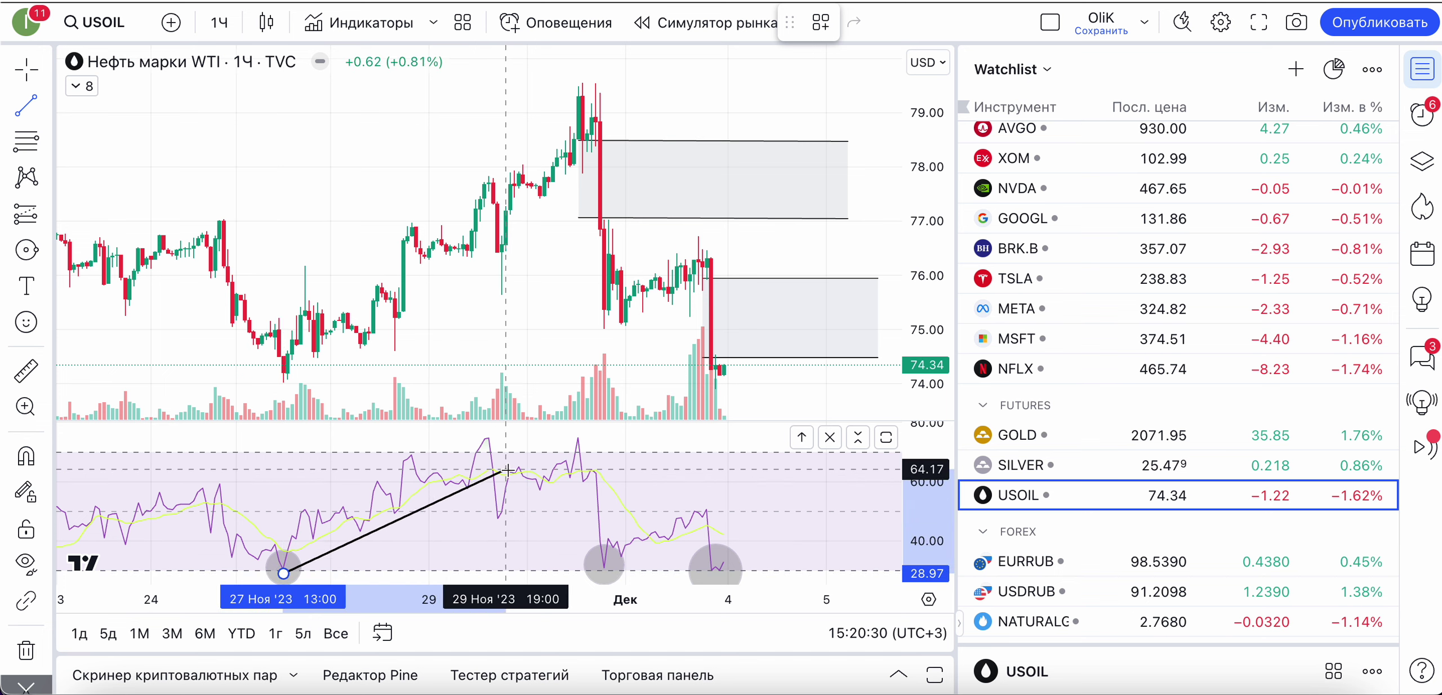
pyautogui.click(525, 457)
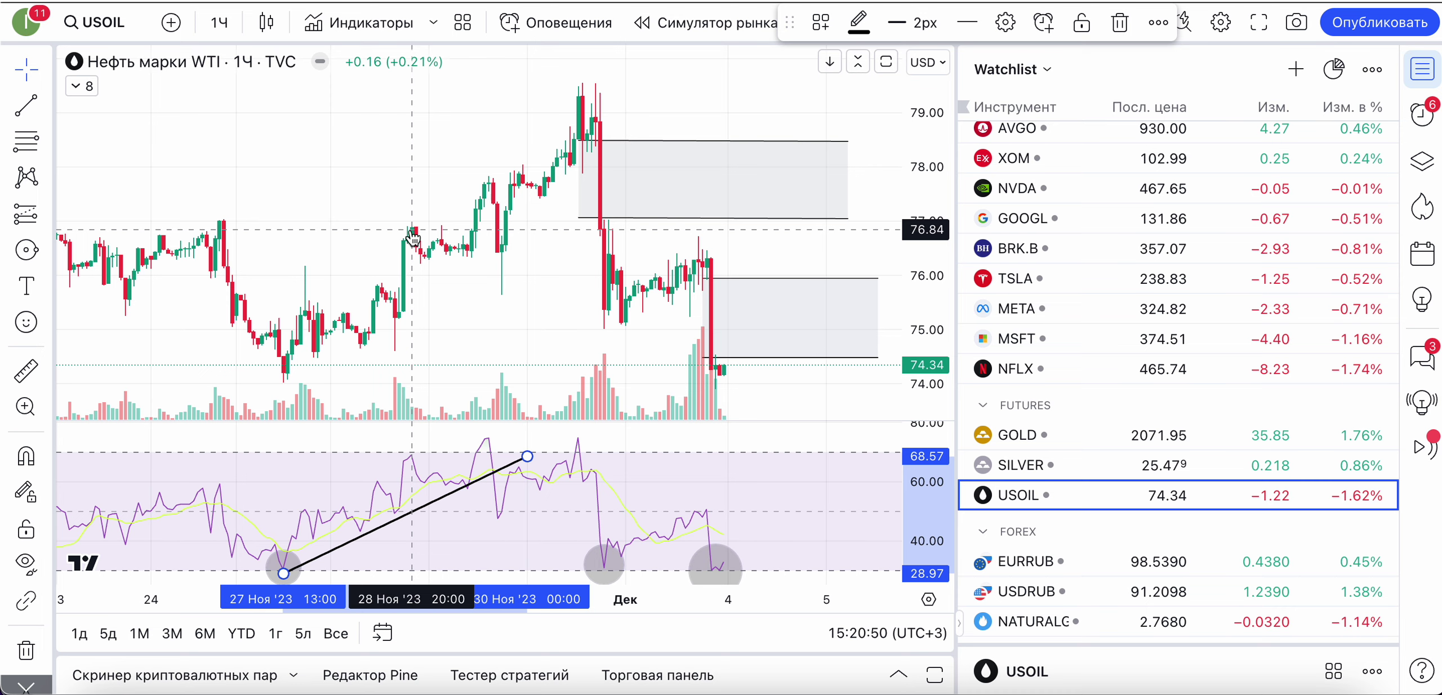
# Draw a small circle around the RSI peak of 29 November 2023, centred at about 72.29
pyautogui.moveTo(413, 570)
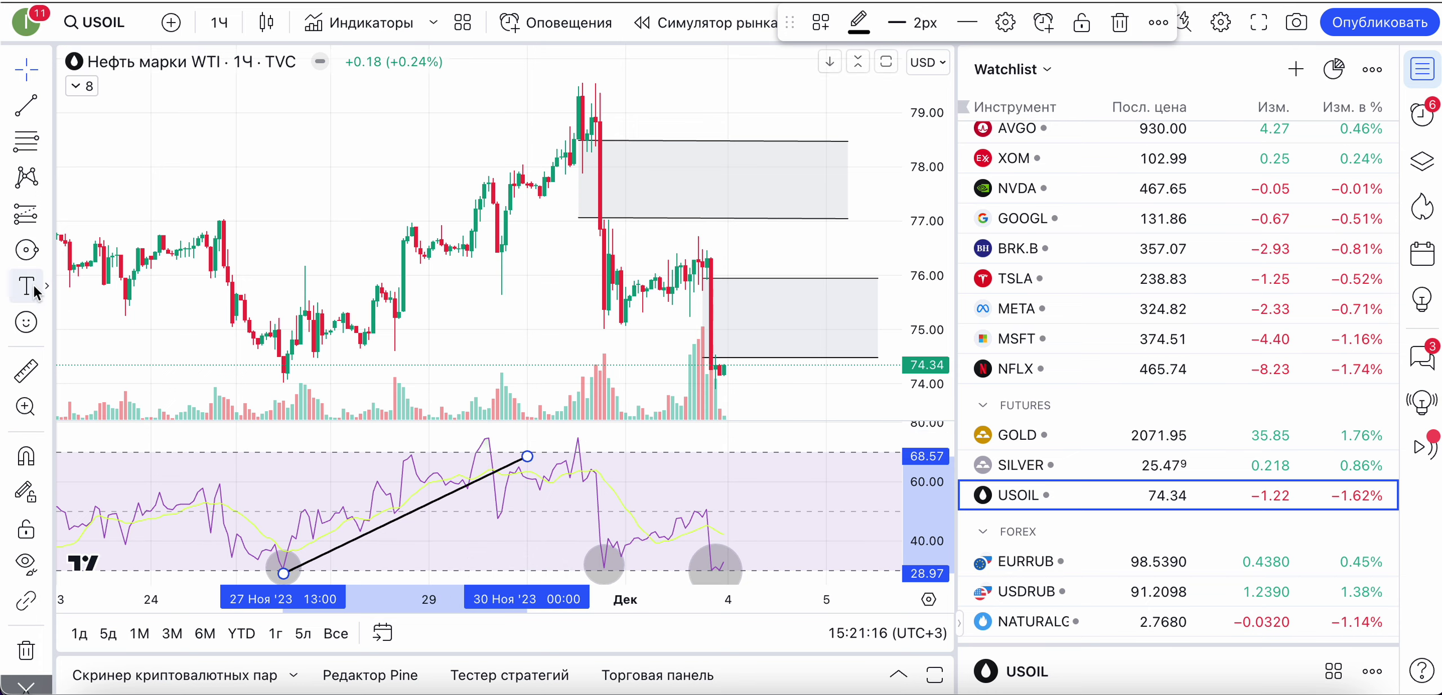
pyautogui.click(26, 250)
pyautogui.moveTo(480, 445); pyautogui.dragTo(498, 451)
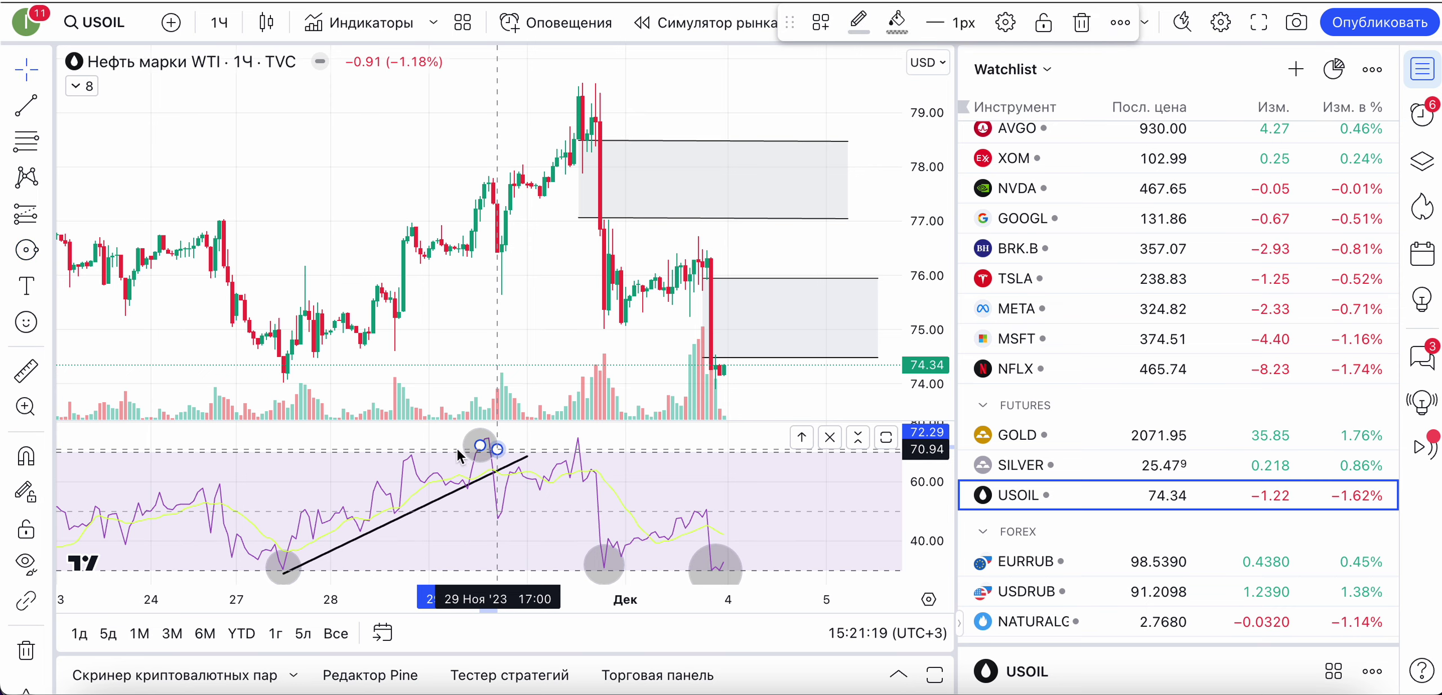
# Measure the hourly price drop on 29 November 2023 starting from the peak at about 77.73
pyautogui.click(26, 371)
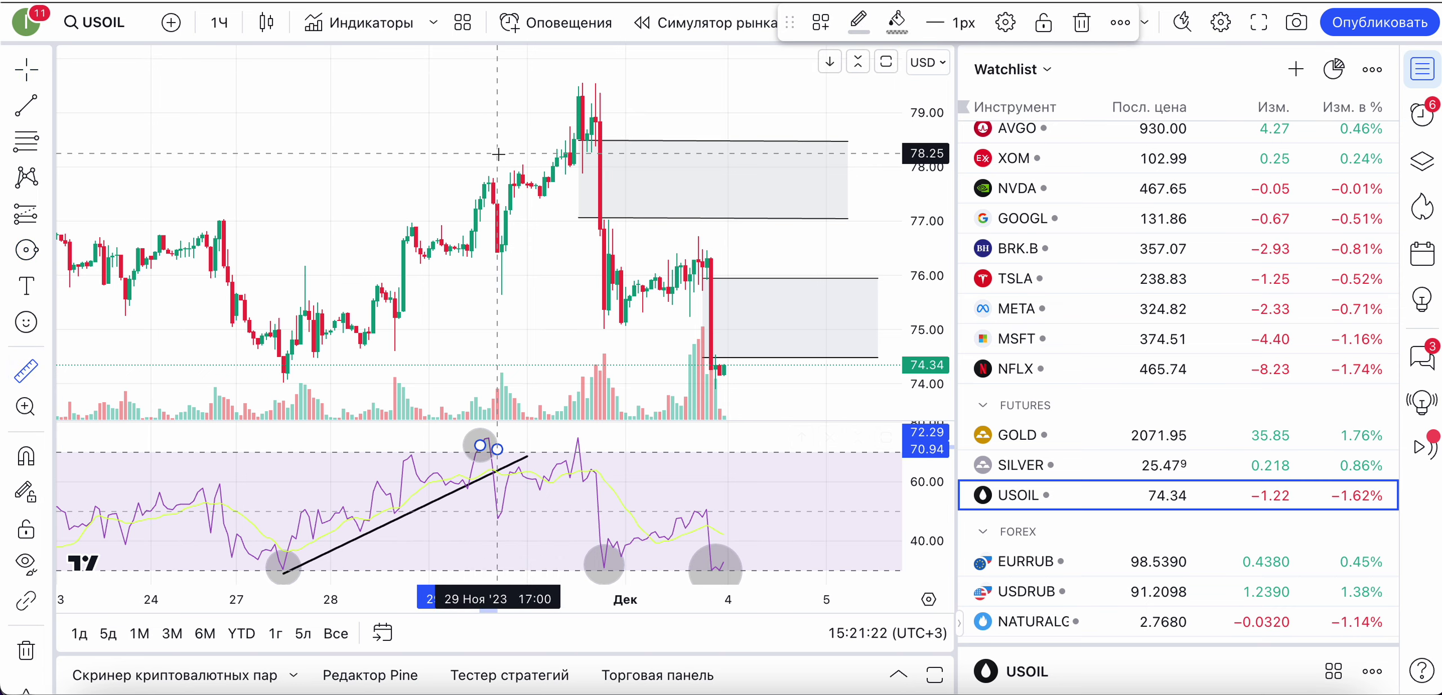
pyautogui.scroll(2, 488, 190)
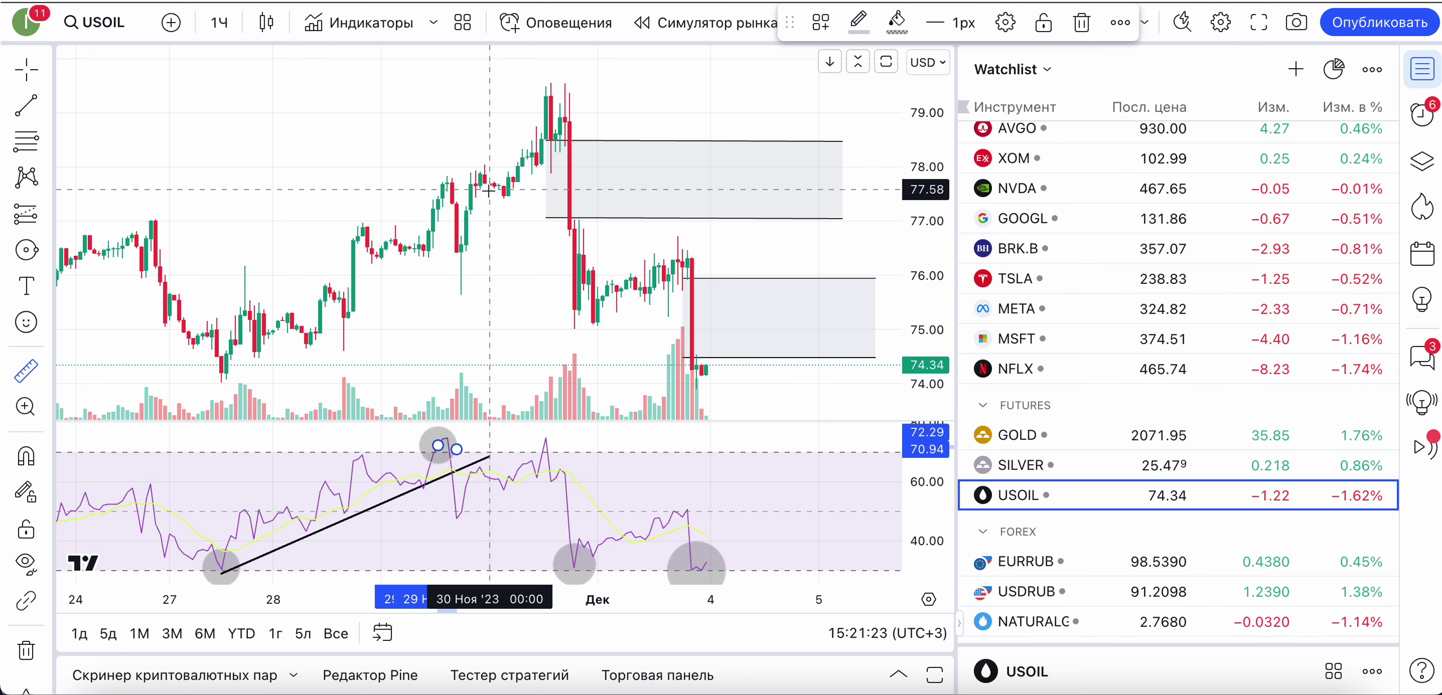
pyautogui.click(448, 182)
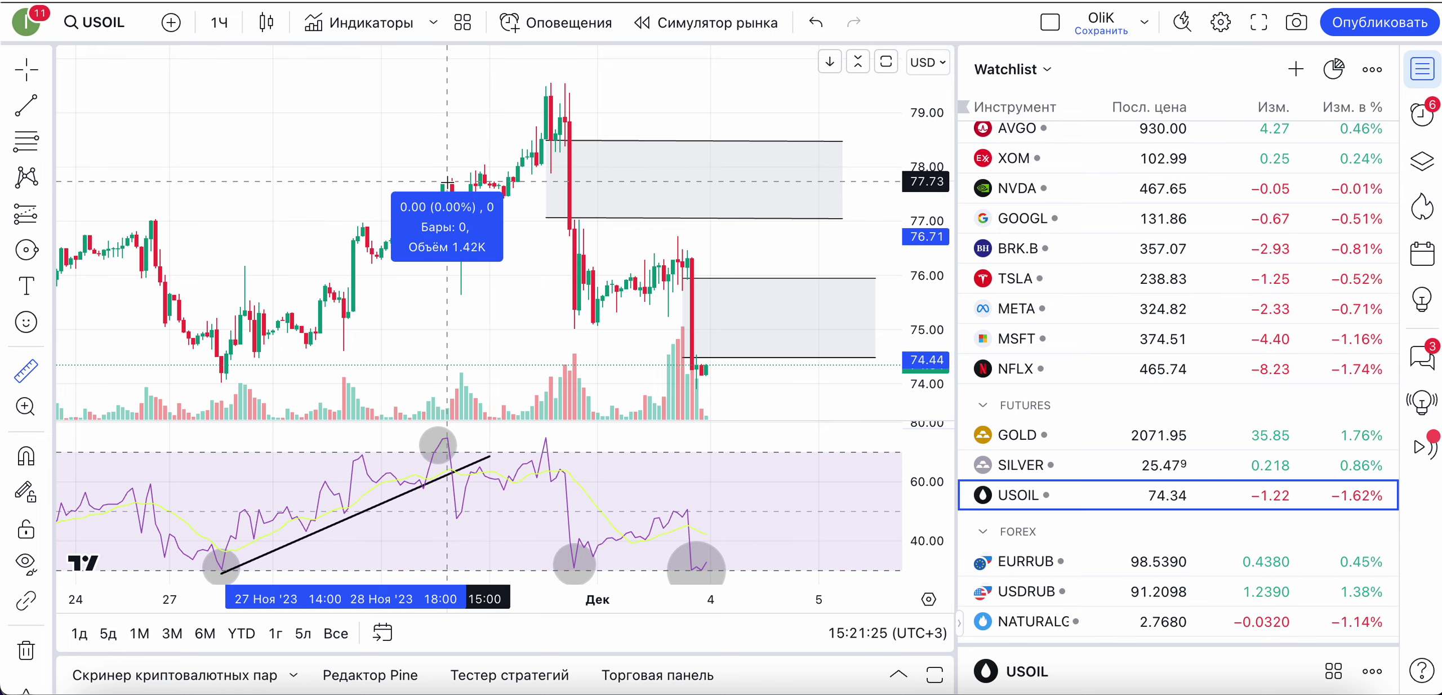
pyautogui.click(458, 261)
pyautogui.click(535, 249)
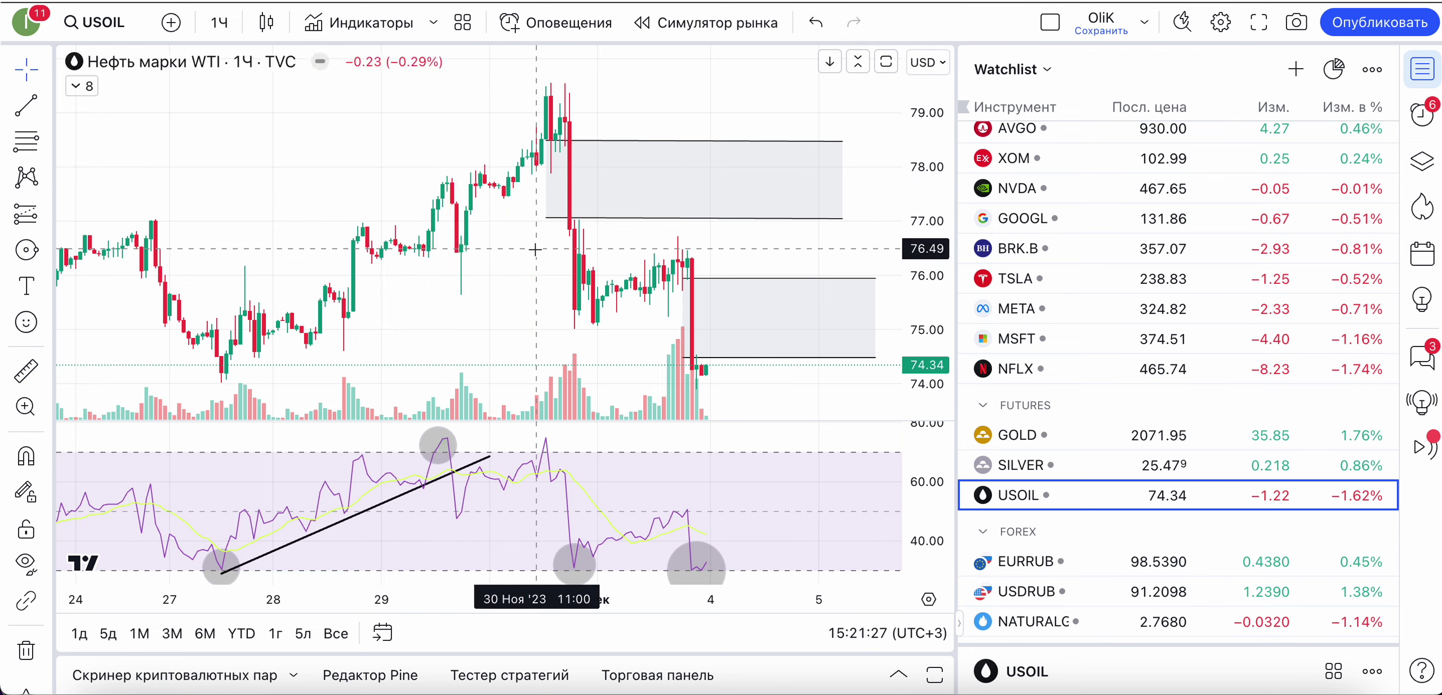
# Measure the same 29 November 2023 drop again, from about 77.62 down to about 76.36
pyautogui.click(26, 375)
pyautogui.click(449, 187)
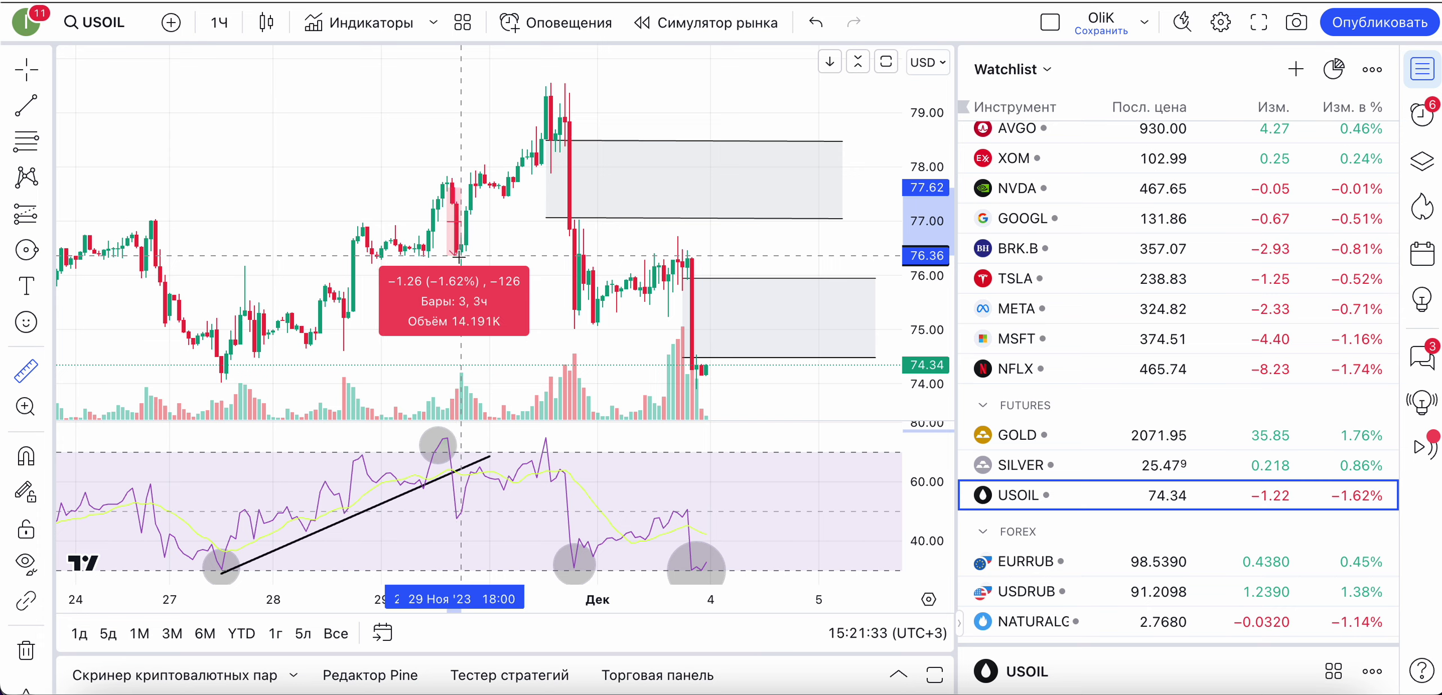
pyautogui.click(461, 255)
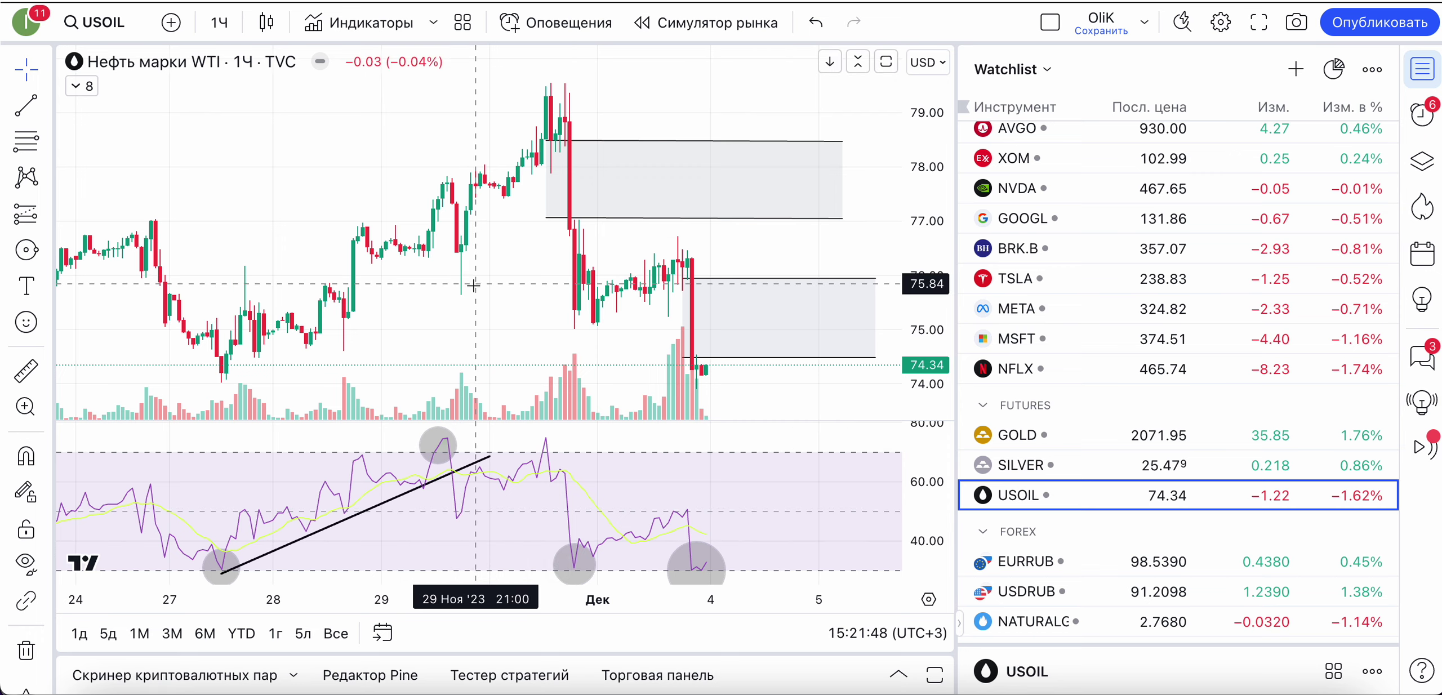
# Measure the price rise from about 77.01 on 29 November to about 79.12 on 30 November 2023
pyautogui.click(33, 374)
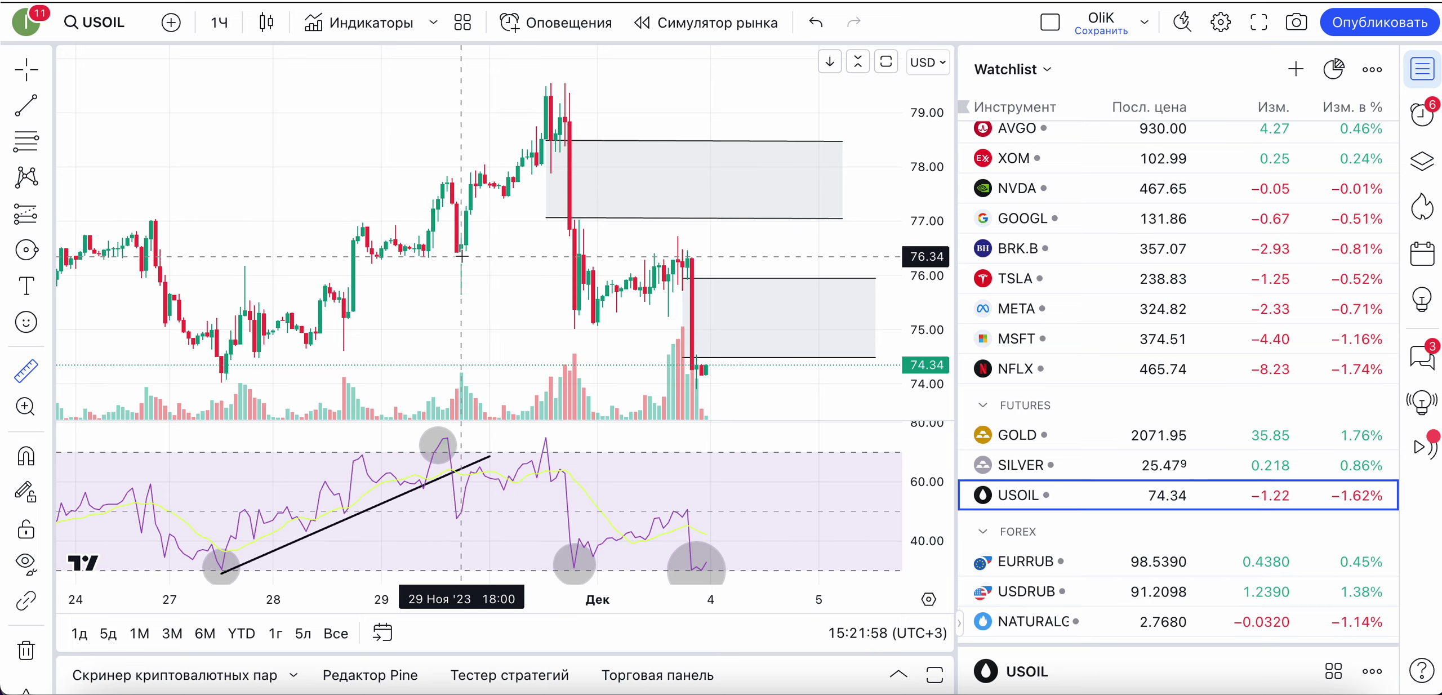
pyautogui.click(471, 220)
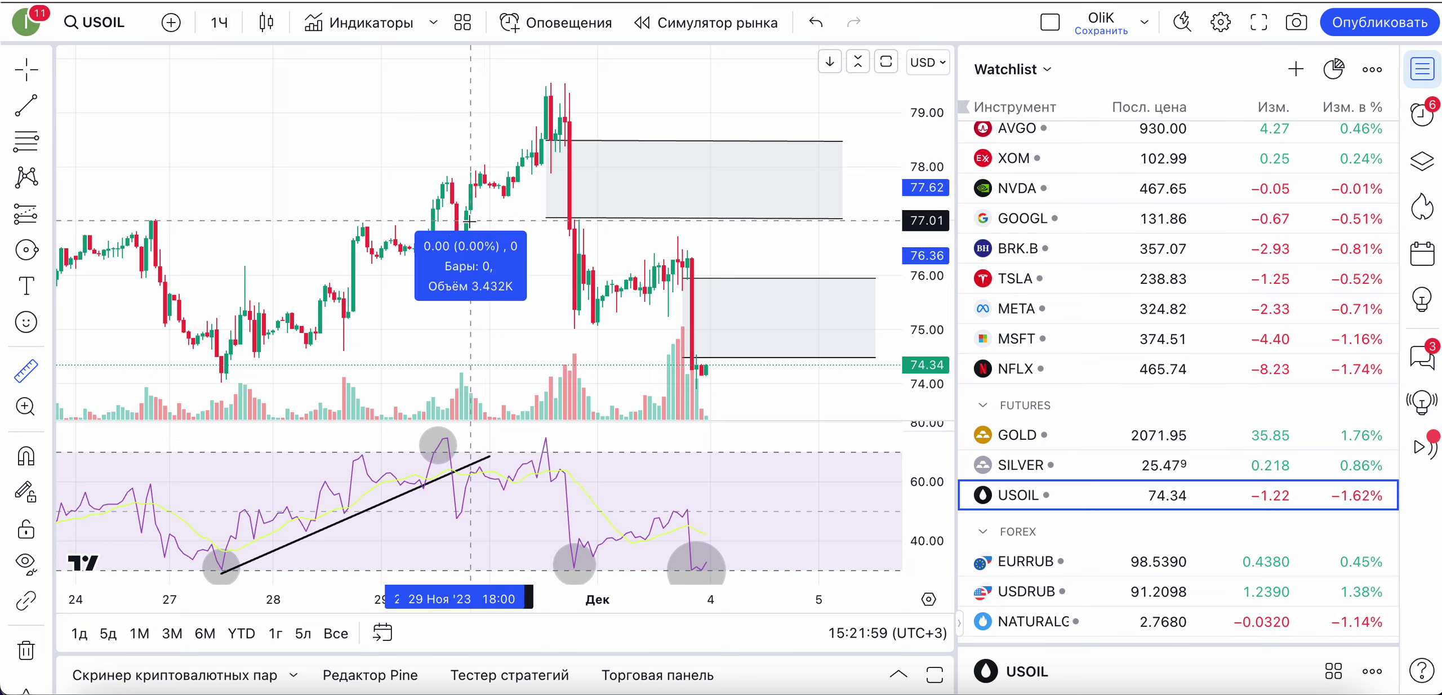
pyautogui.click(574, 109)
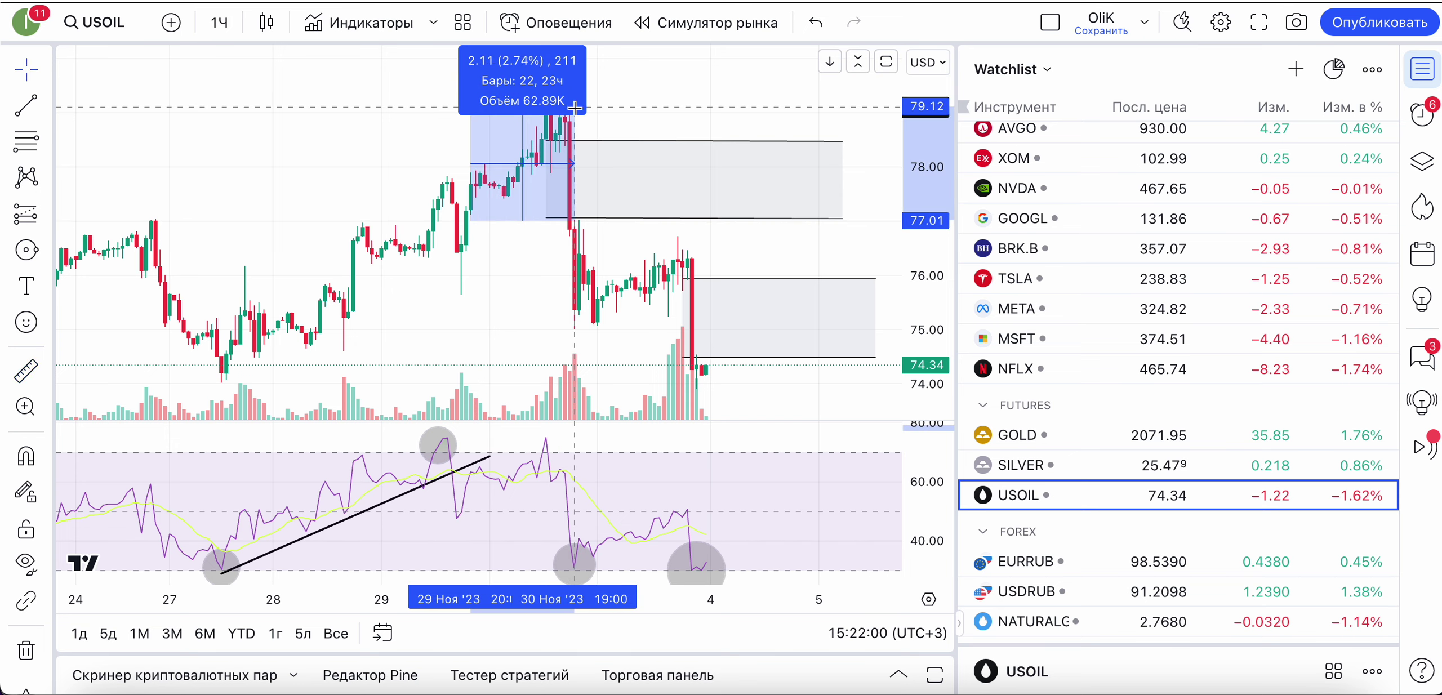
pyautogui.click(723, 117)
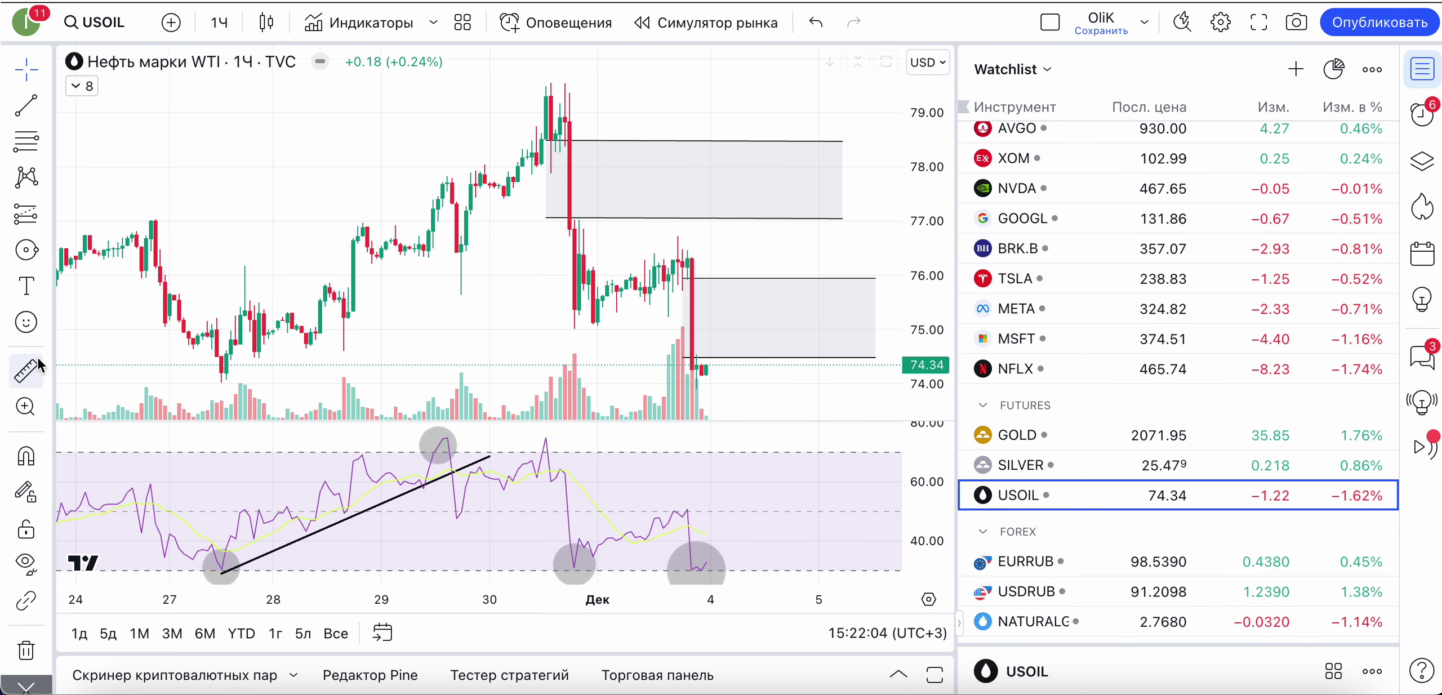
# Draw a small circle around the RSI peak of 30 November 2023, centred at about 73.99
pyautogui.click(31, 255)
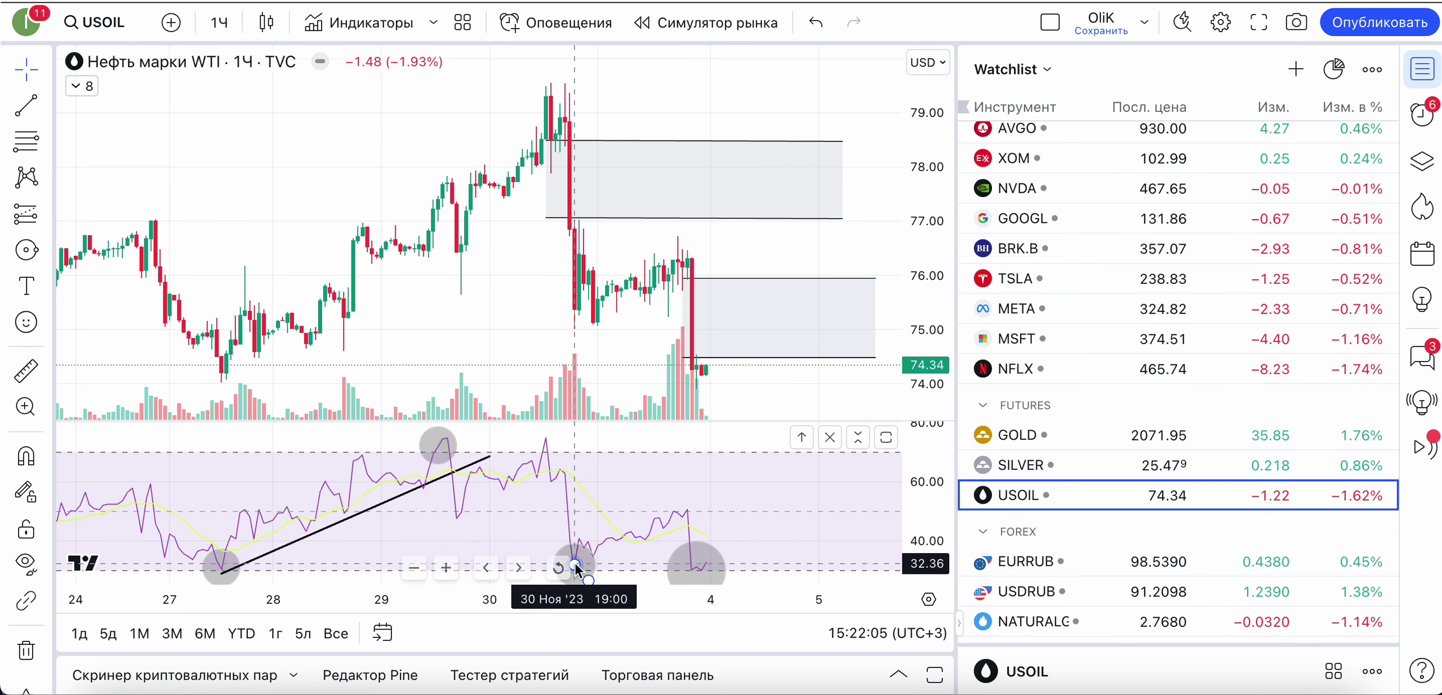
pyautogui.click(541, 440)
pyautogui.click(565, 448)
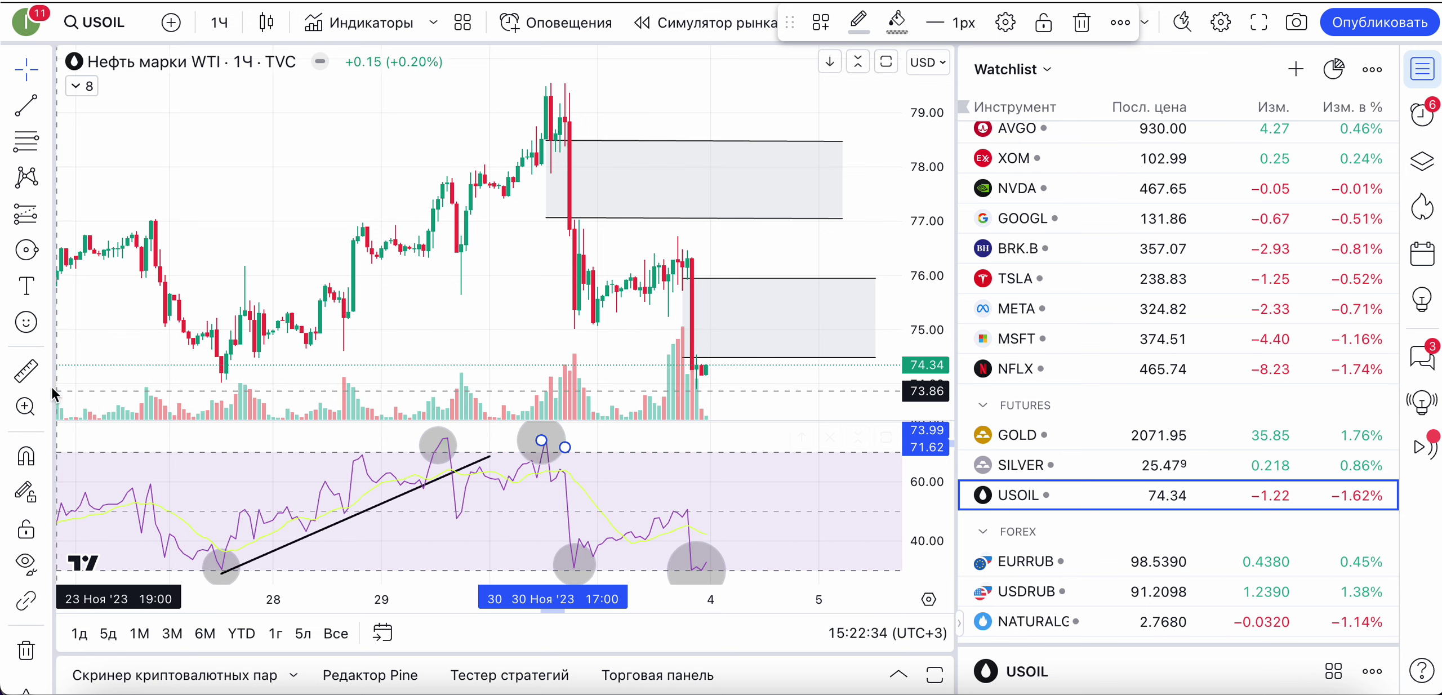
# Measure the price fall from about 78.82 on 30 November to about 75.12 on 1 December 2023
pyautogui.click(26, 370)
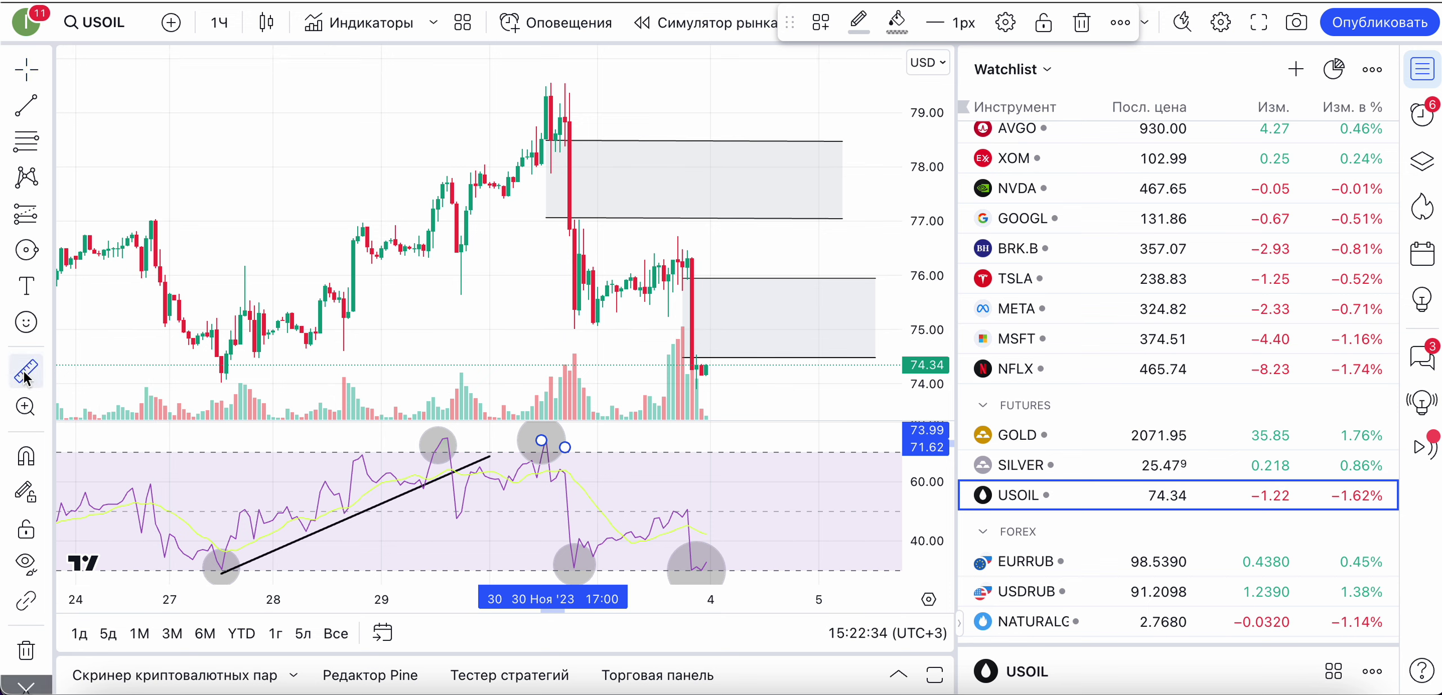
pyautogui.click(564, 120)
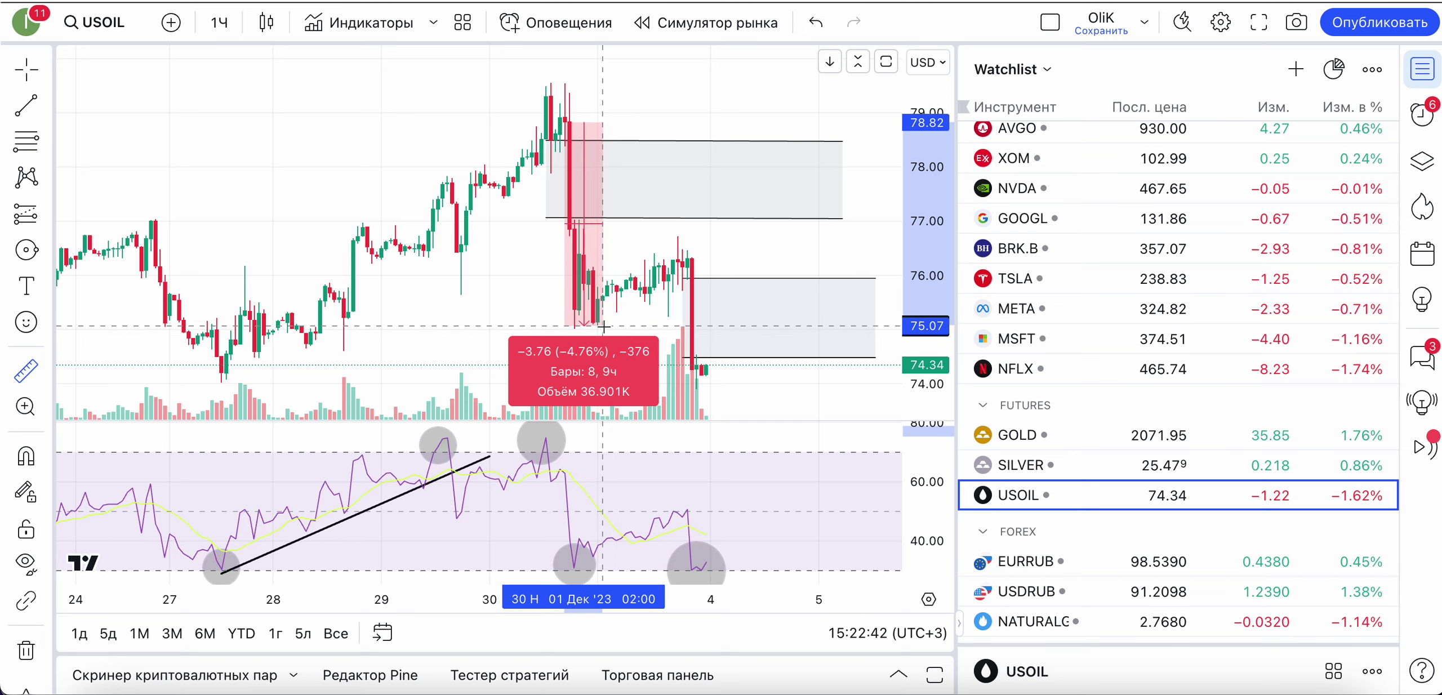
pyautogui.click(607, 325)
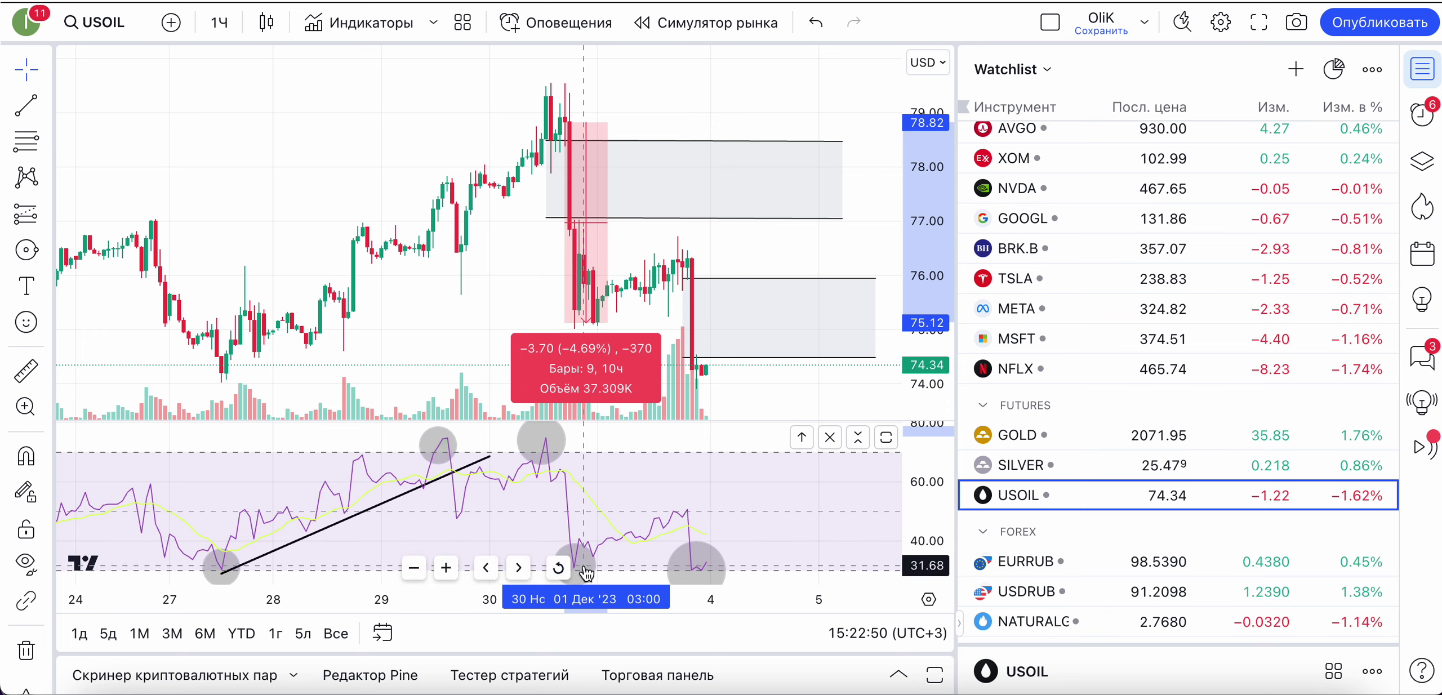
# Measure the price recovery during 1 December 2023 from about 75.36 to about 76.32
pyautogui.click(25, 379)
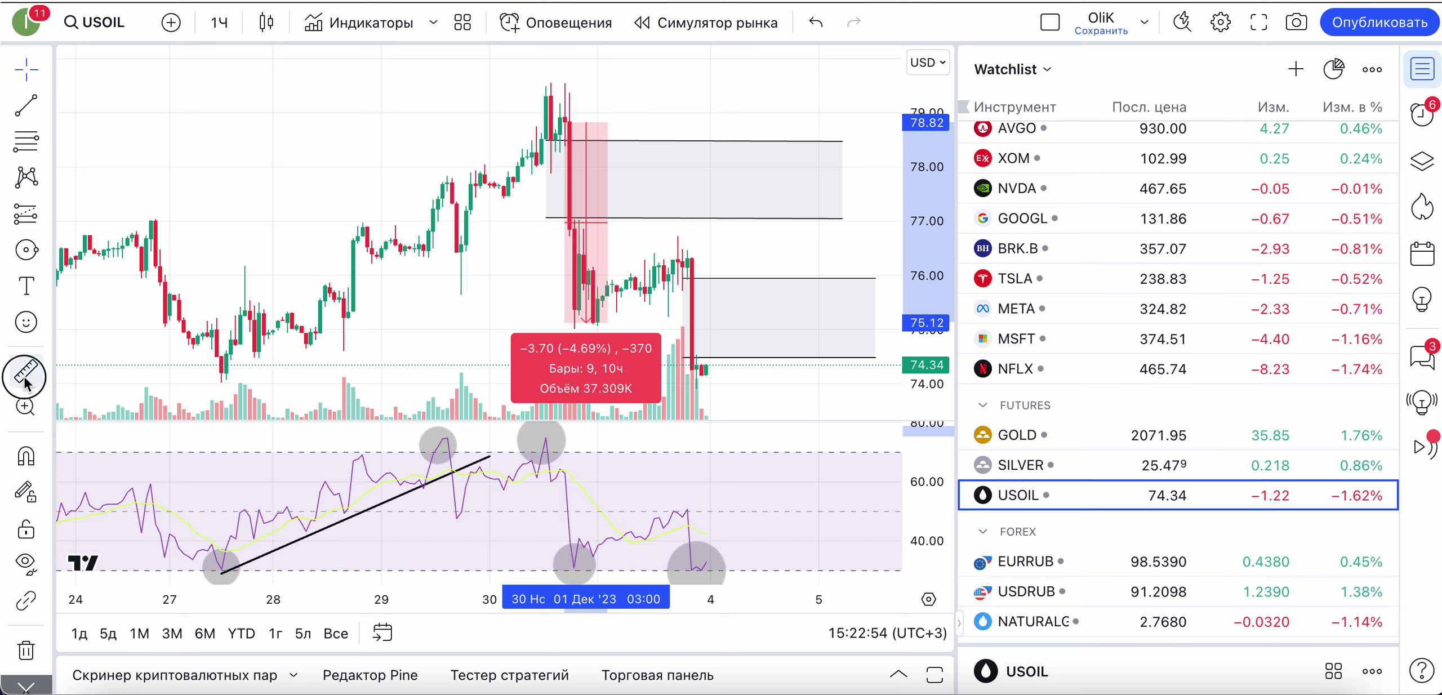
pyautogui.click(598, 310)
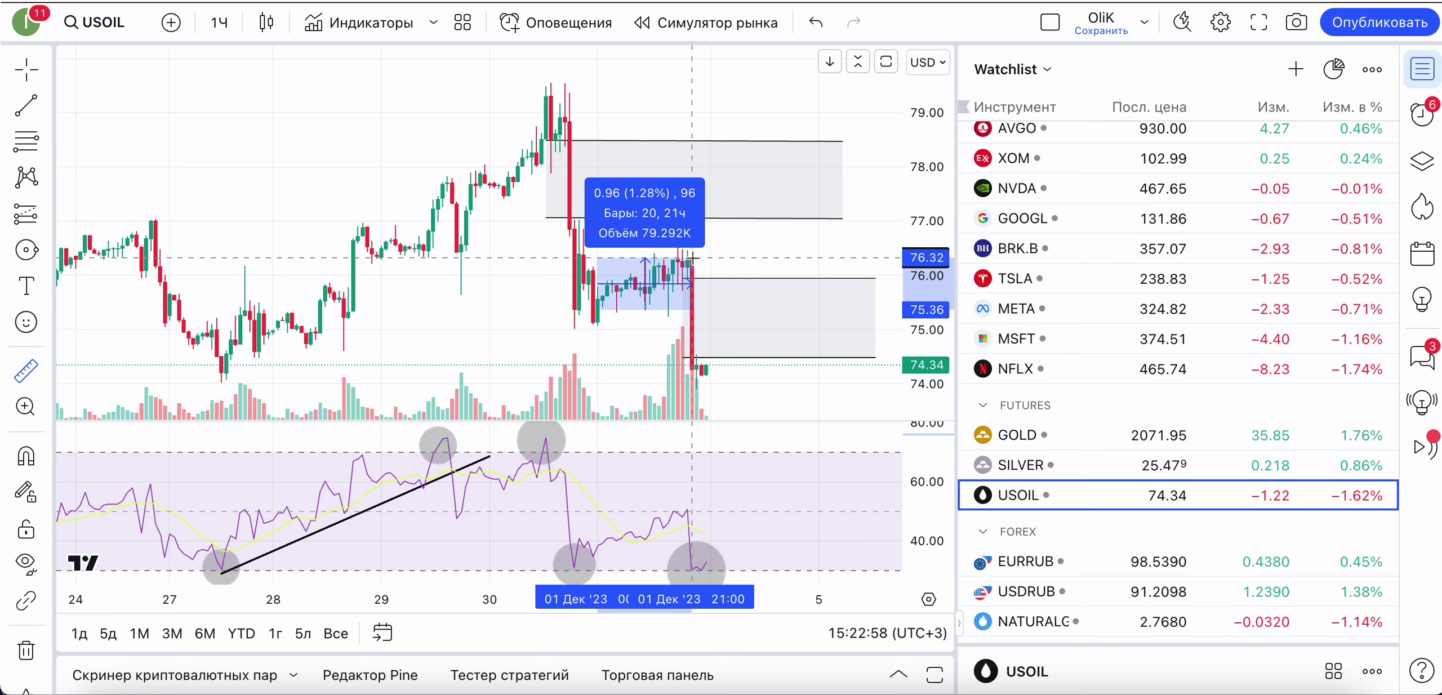
pyautogui.click(745, 237)
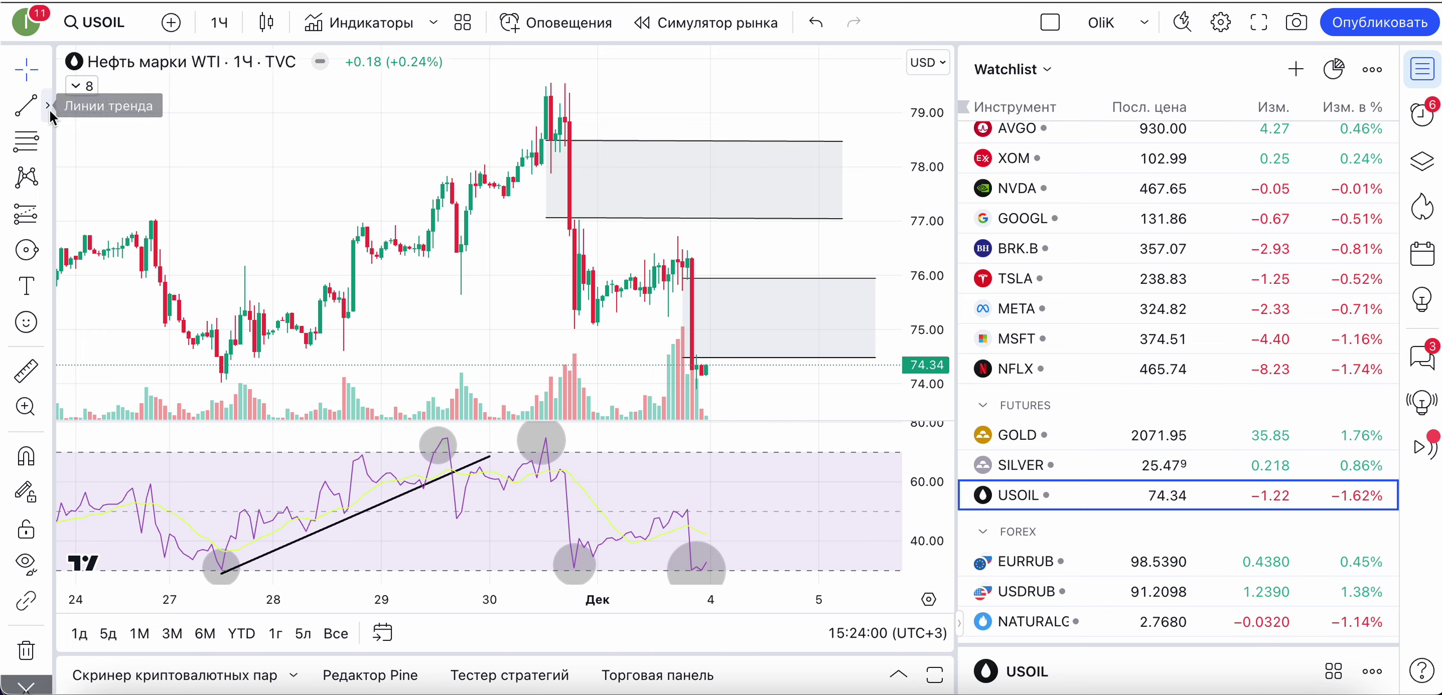
# Draw a rising parallel channel from 30 November to 1 December 2023, upper edge about 75.58 to 76.81, lower edge starting at about 74.75
pyautogui.click(47, 106)
pyautogui.click(109, 480)
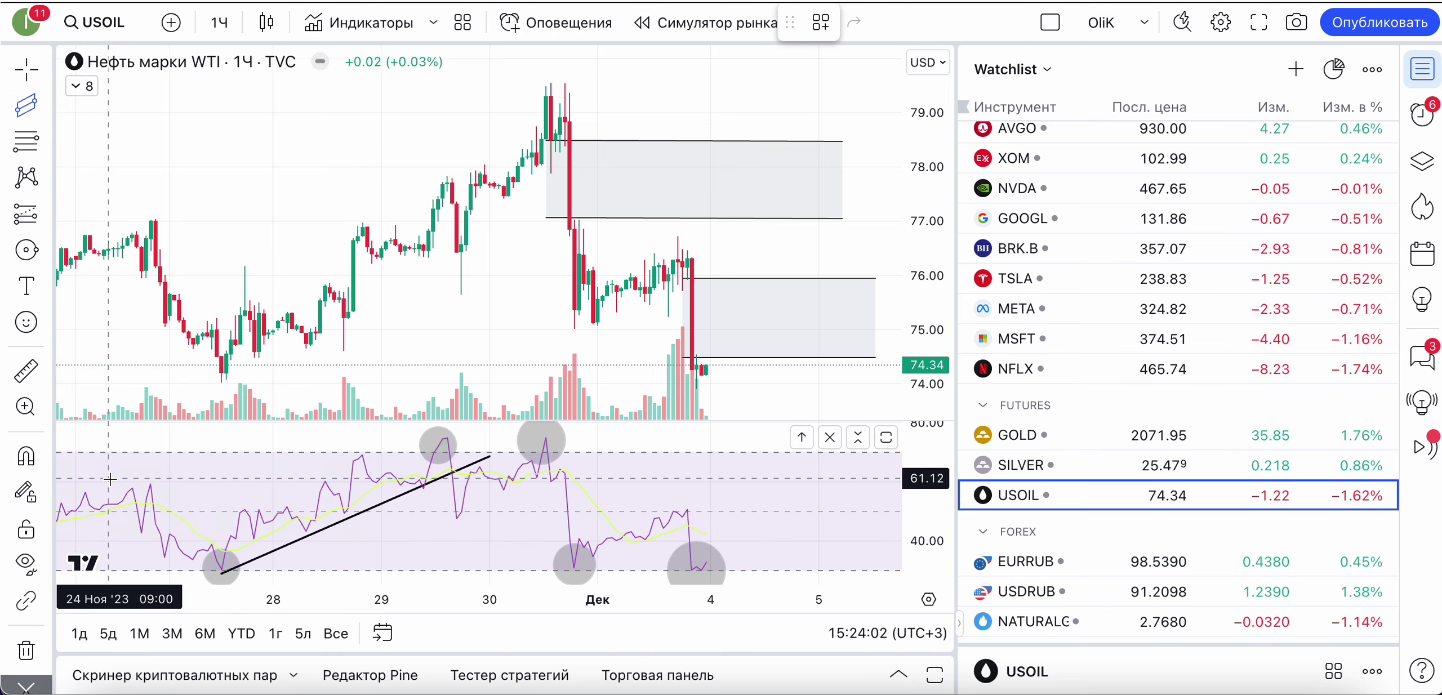
pyautogui.click(47, 108)
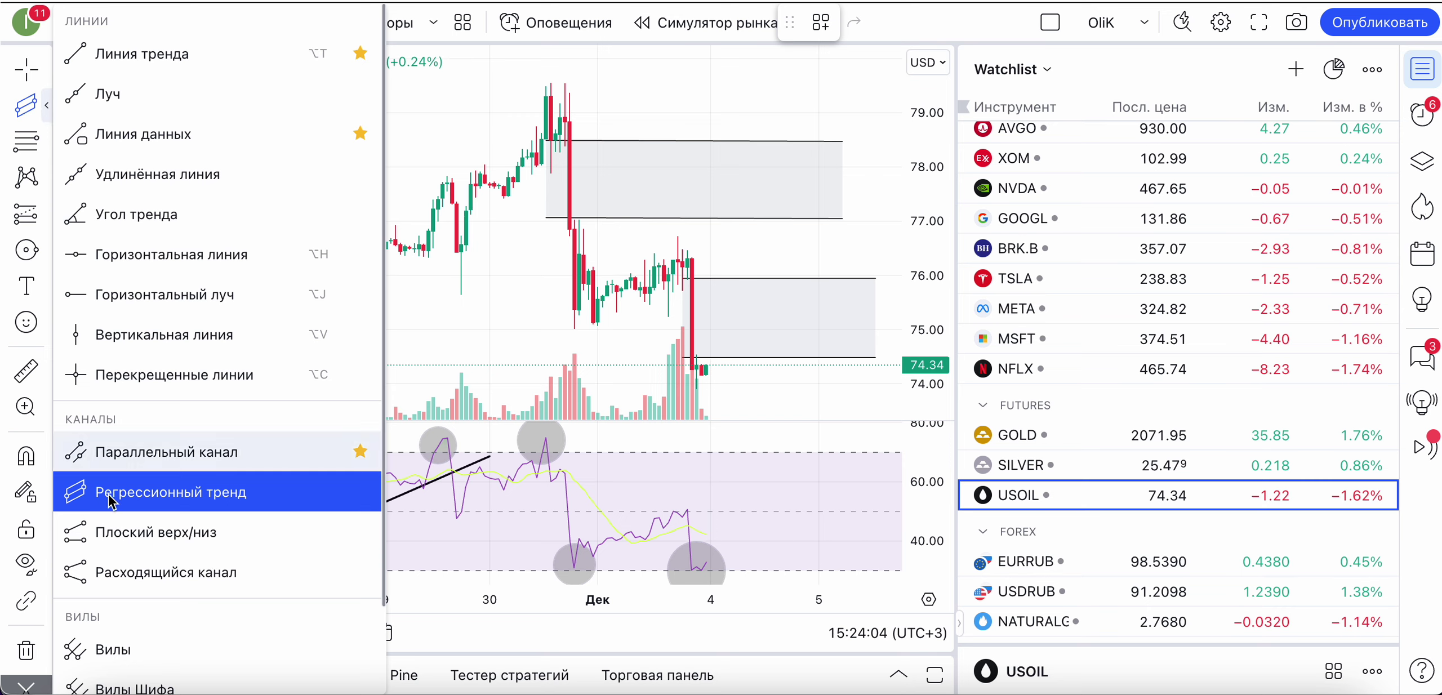
pyautogui.click(119, 454)
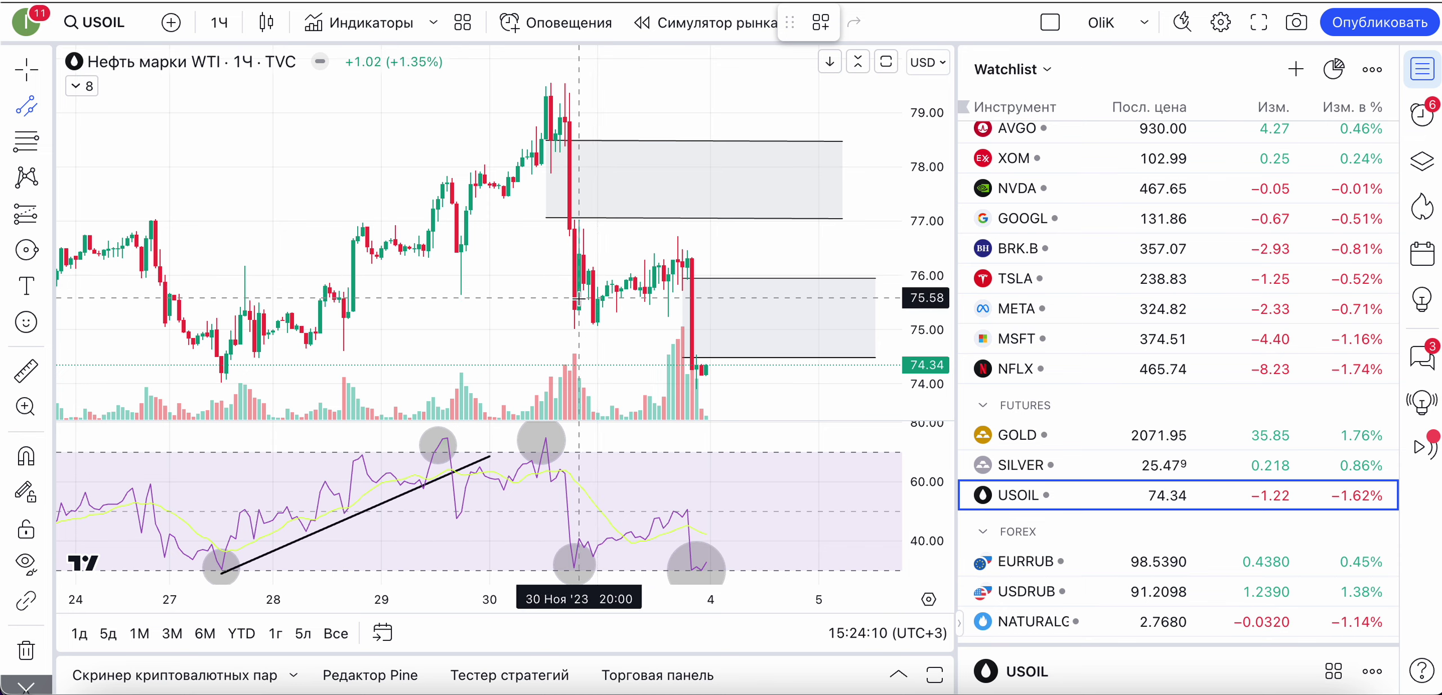
pyautogui.click(603, 286)
pyautogui.click(701, 232)
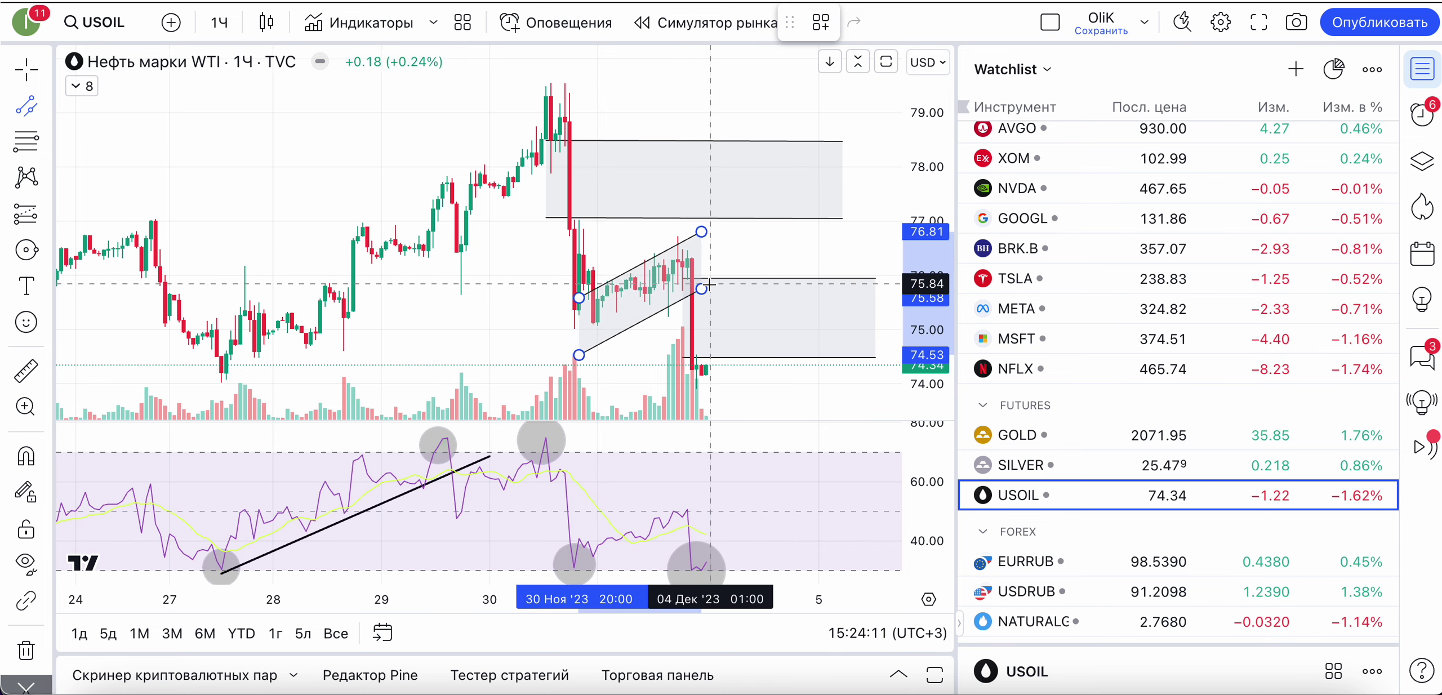
pyautogui.click(709, 272)
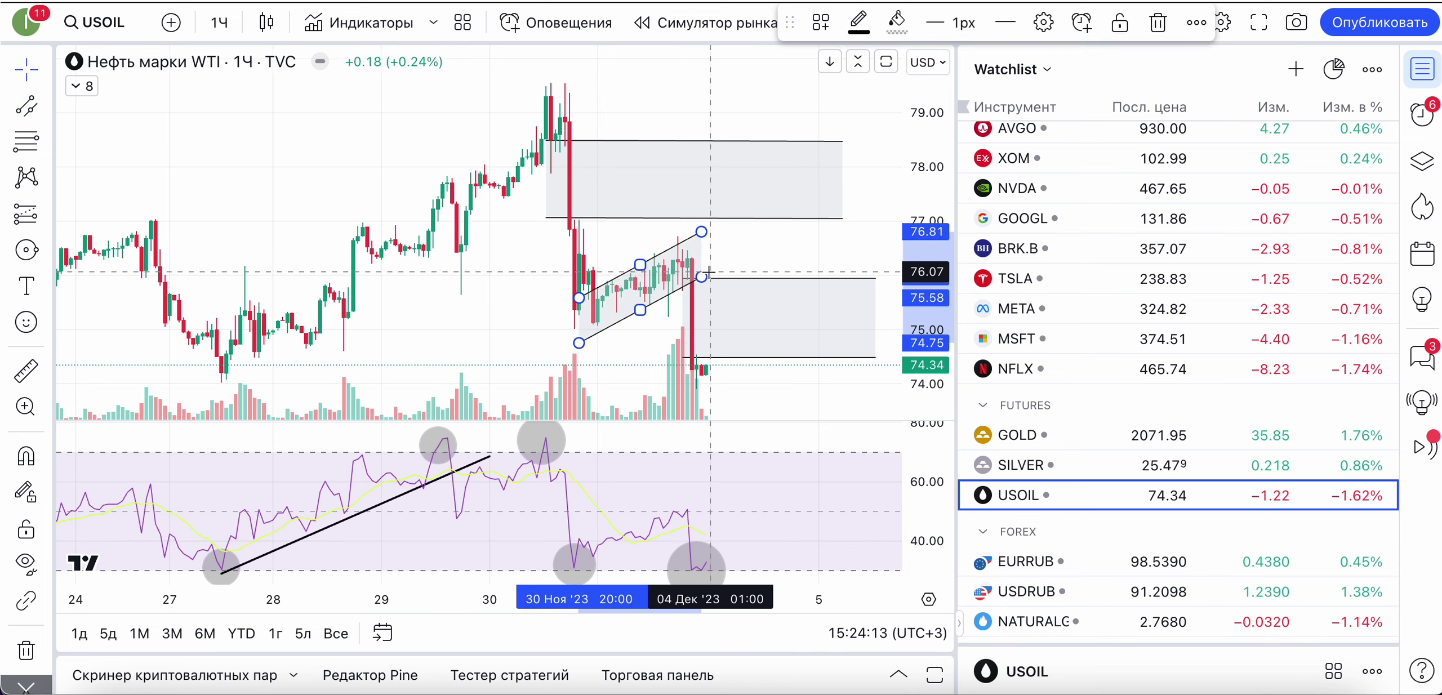
pyautogui.click(775, 249)
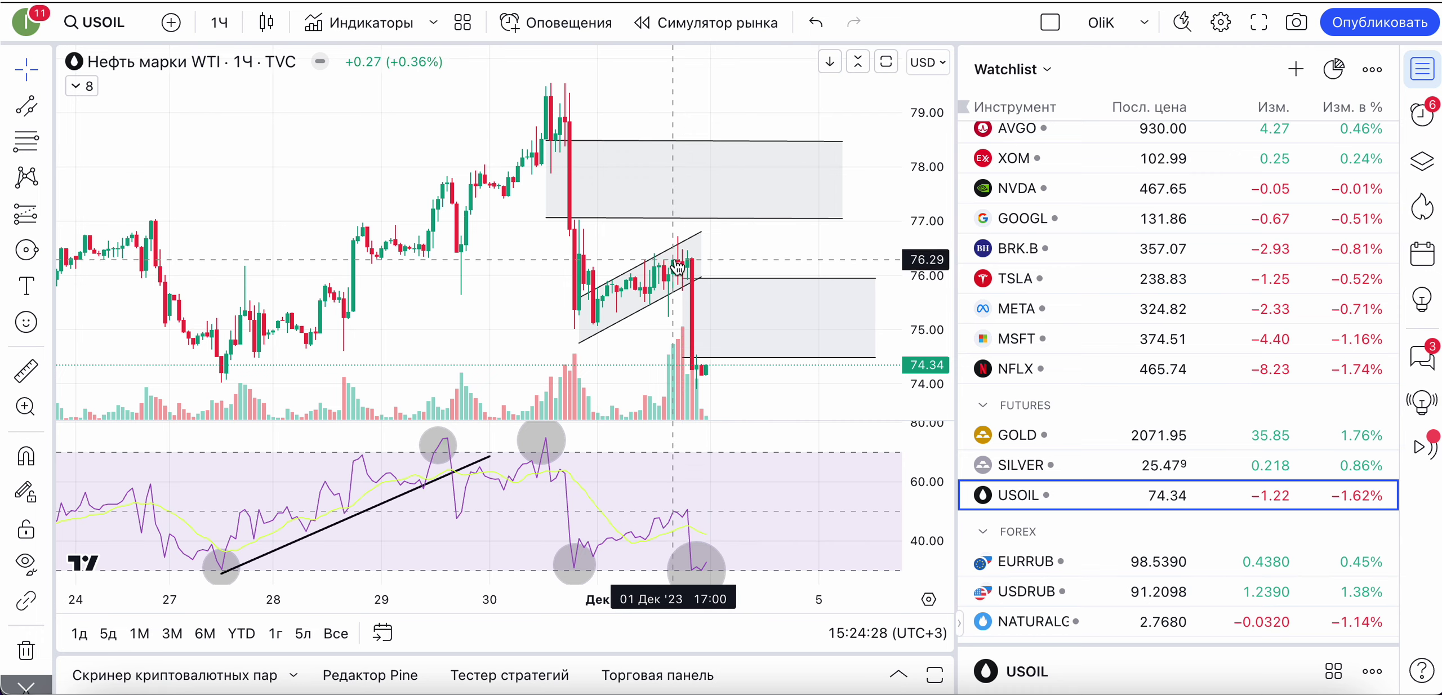
pyautogui.click(697, 244)
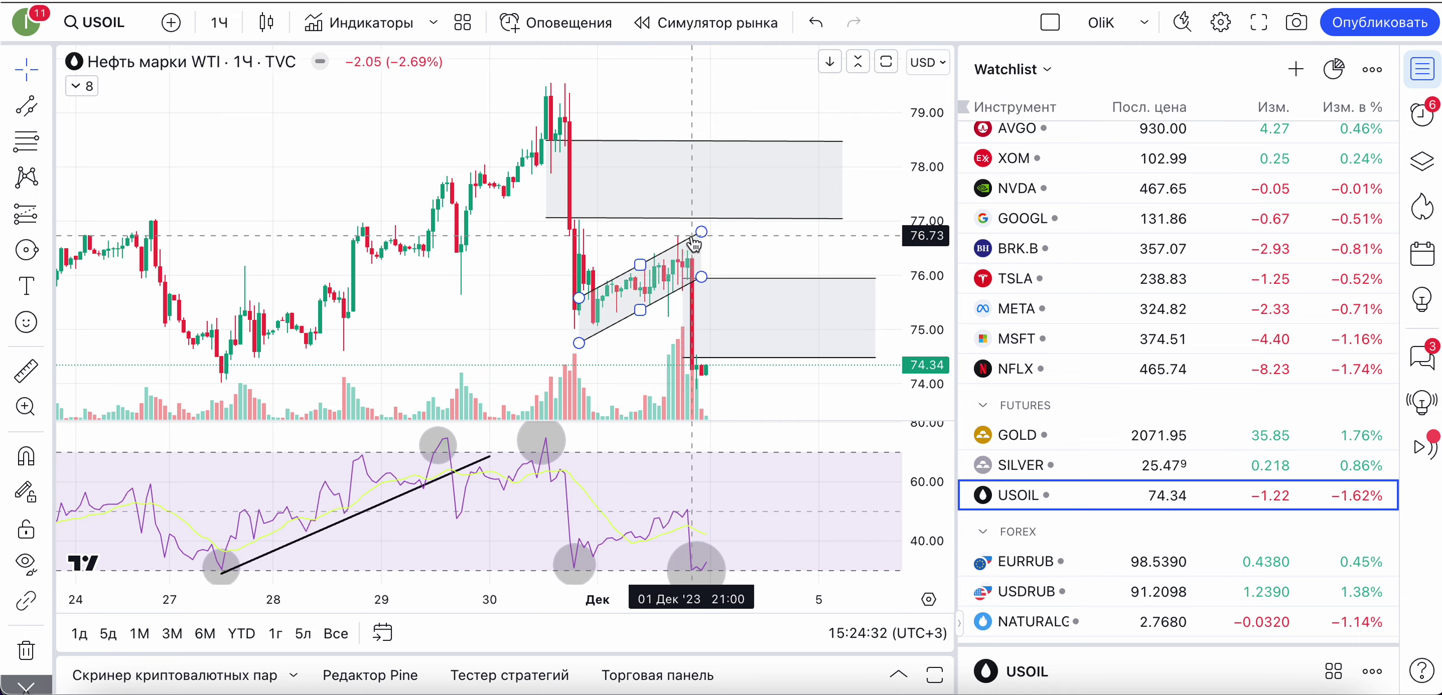
pyautogui.click(699, 221)
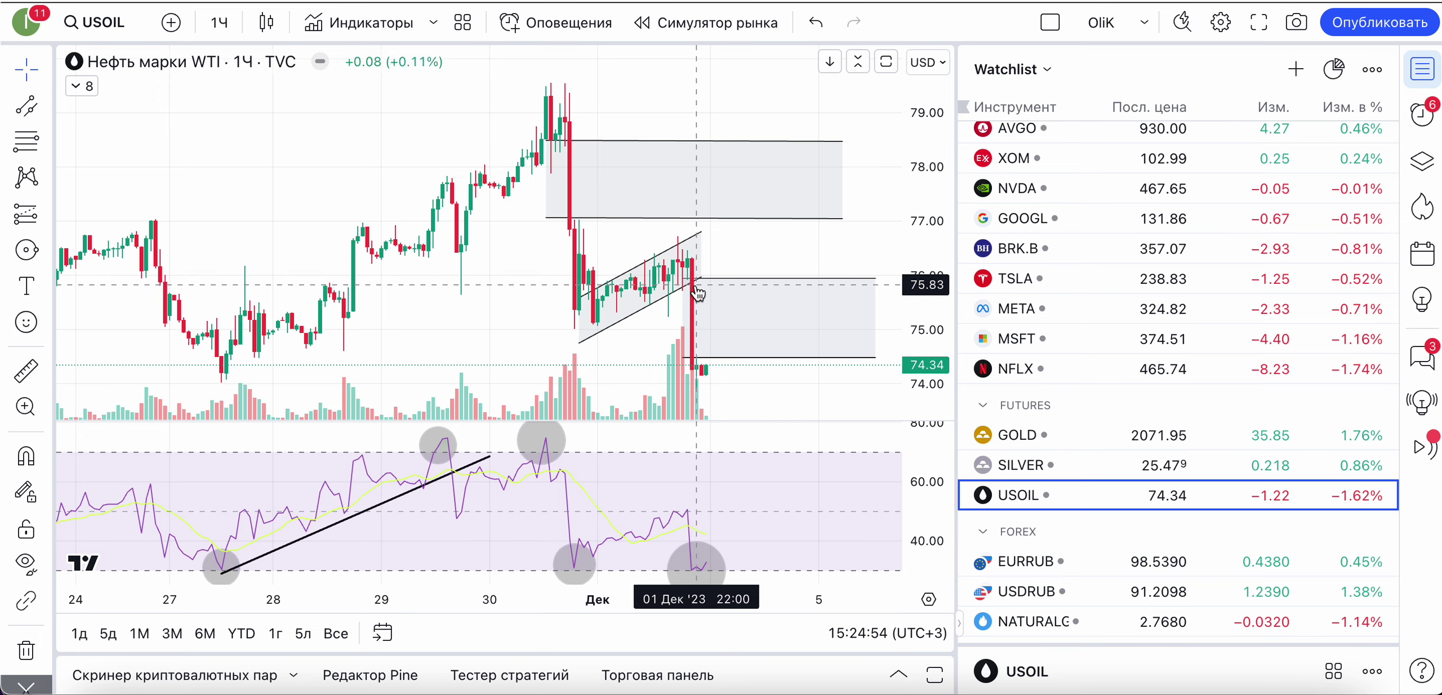
# Measure the price drop below the channel from about 75.79 on 1 December to about 74.20 on 4 December 2023
pyautogui.click(26, 371)
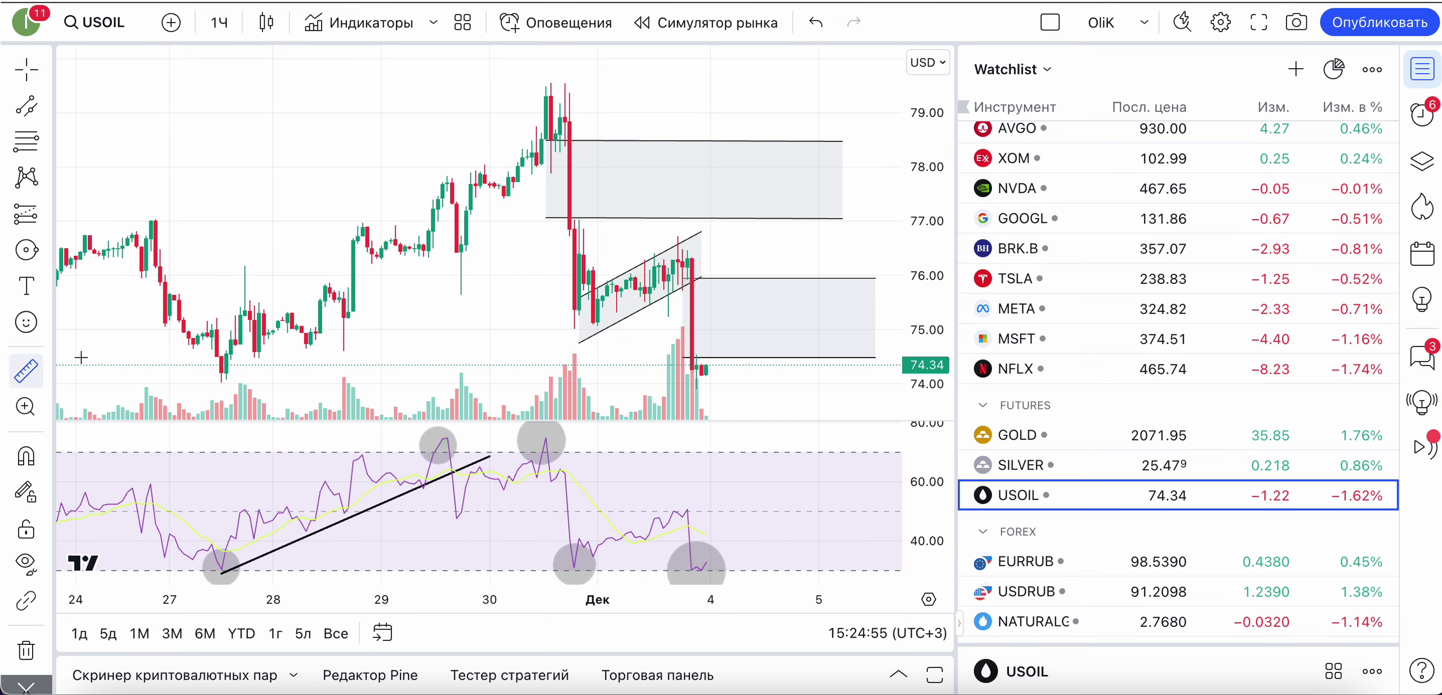
pyautogui.click(699, 286)
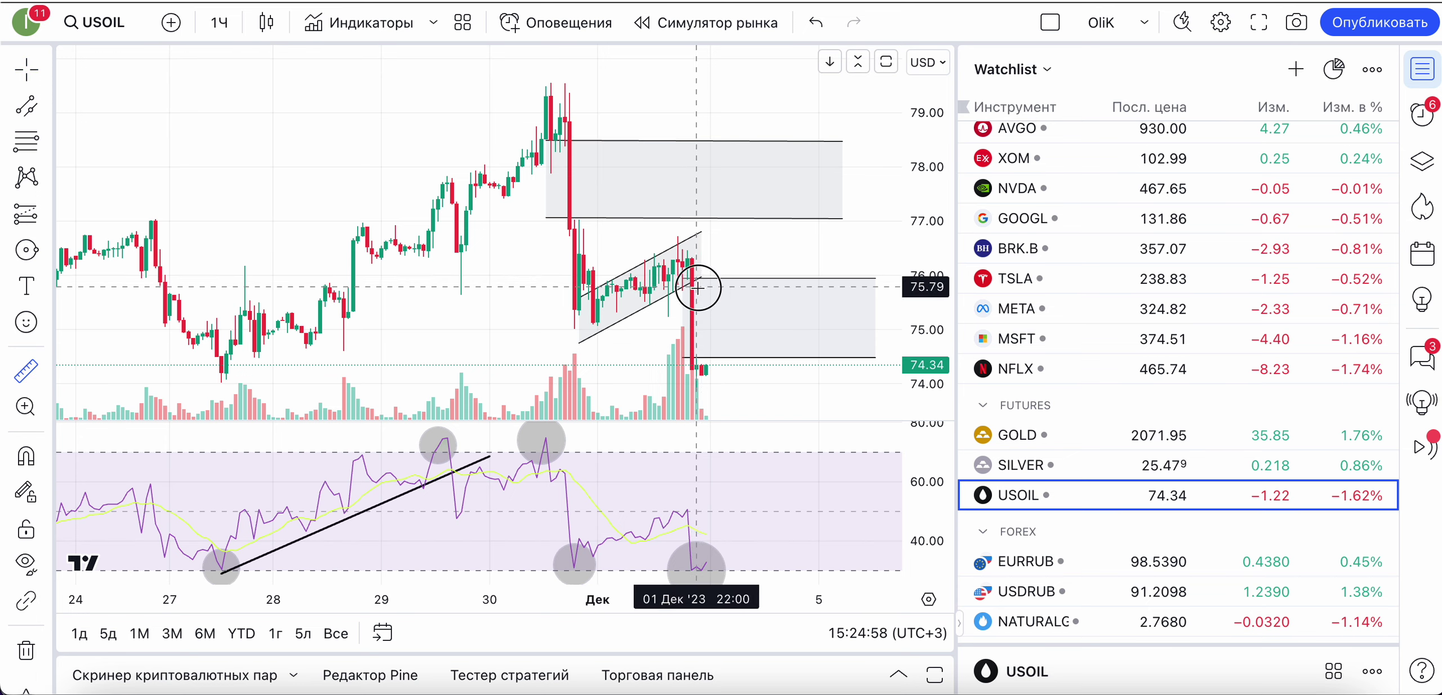
pyautogui.click(730, 373)
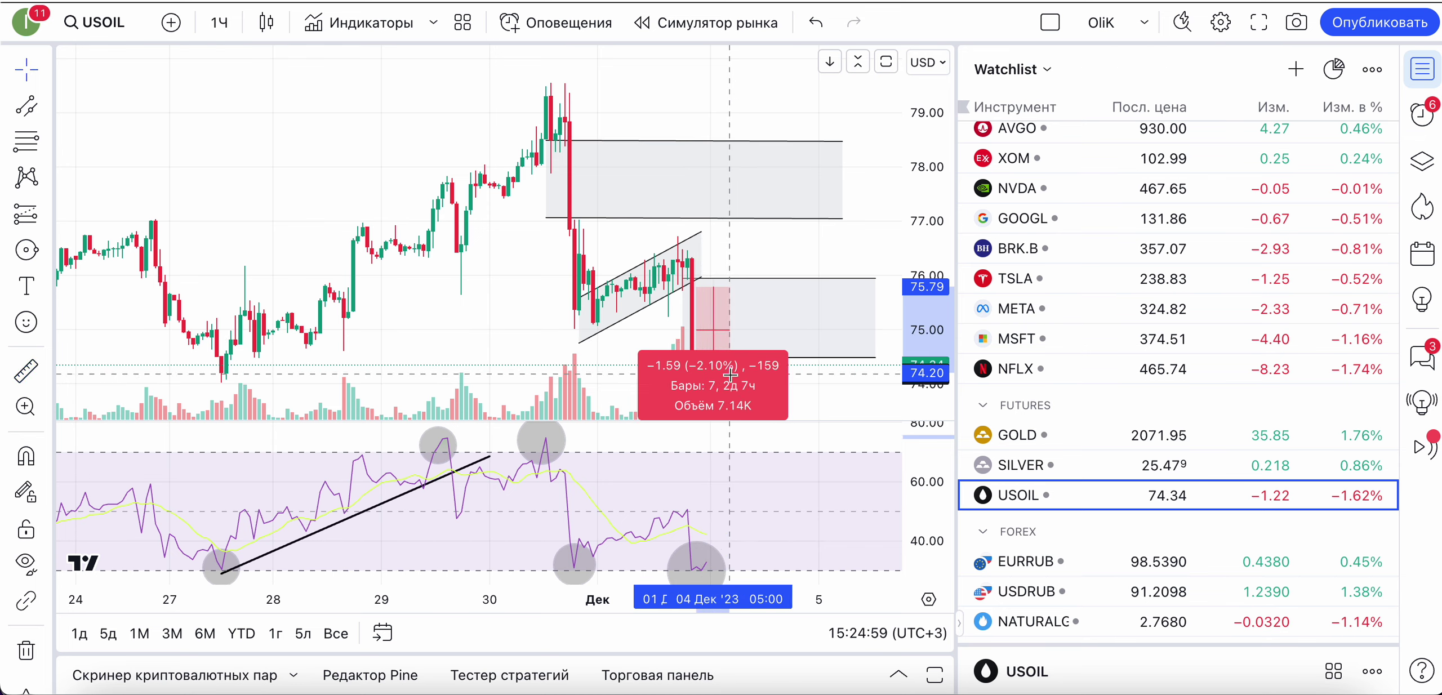
pyautogui.click(835, 251)
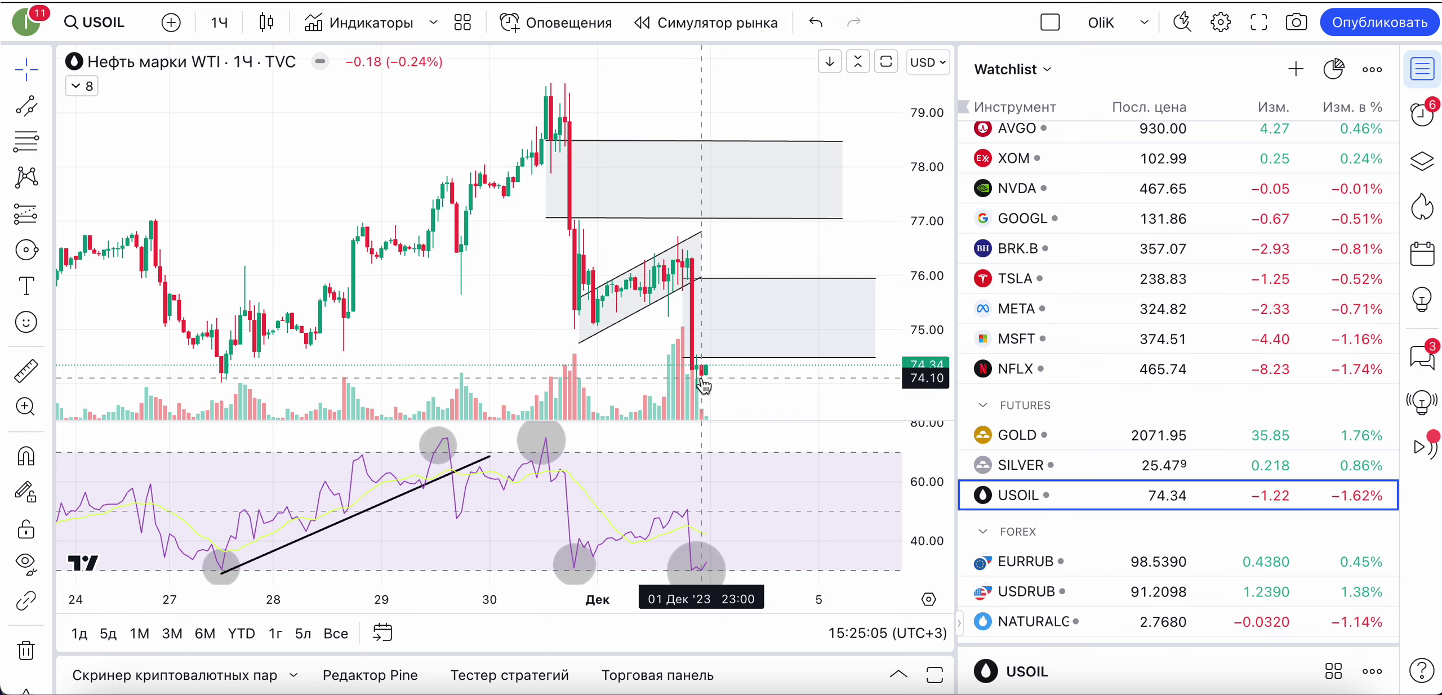
pyautogui.click(49, 289)
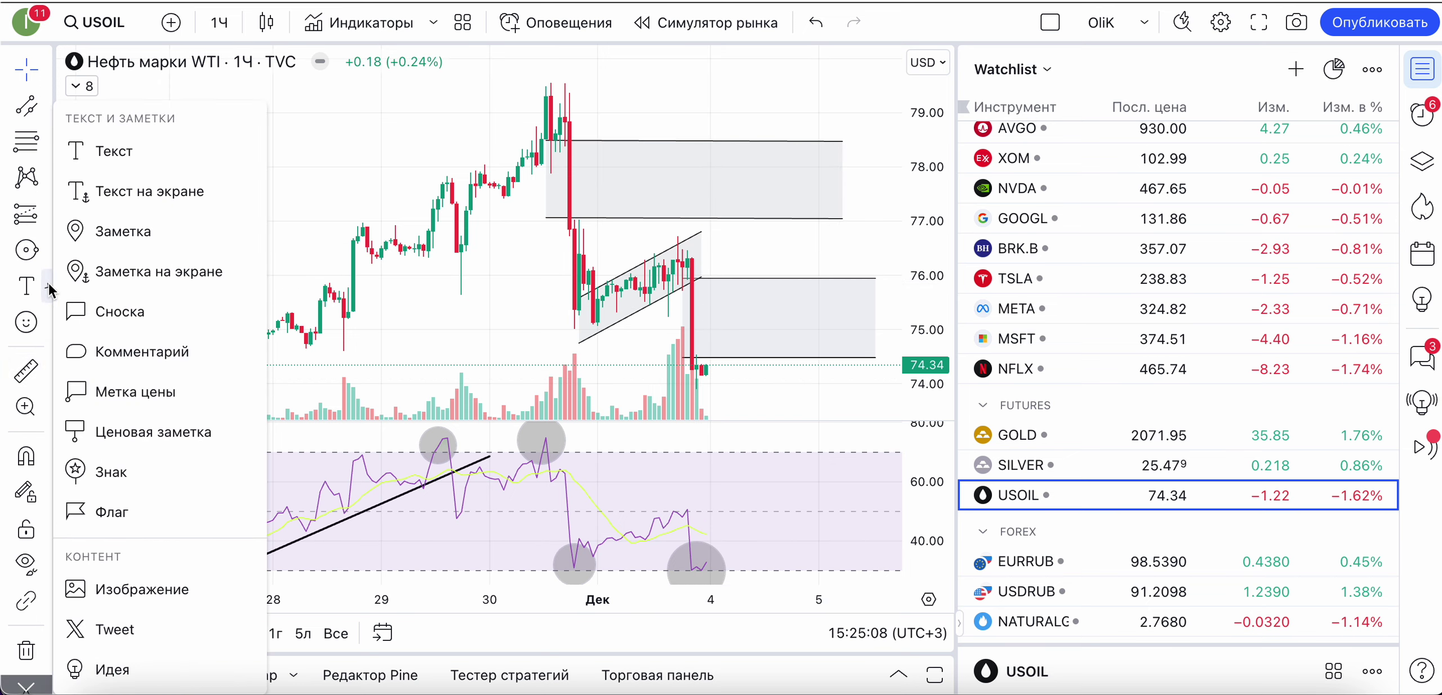
pyautogui.click(47, 142)
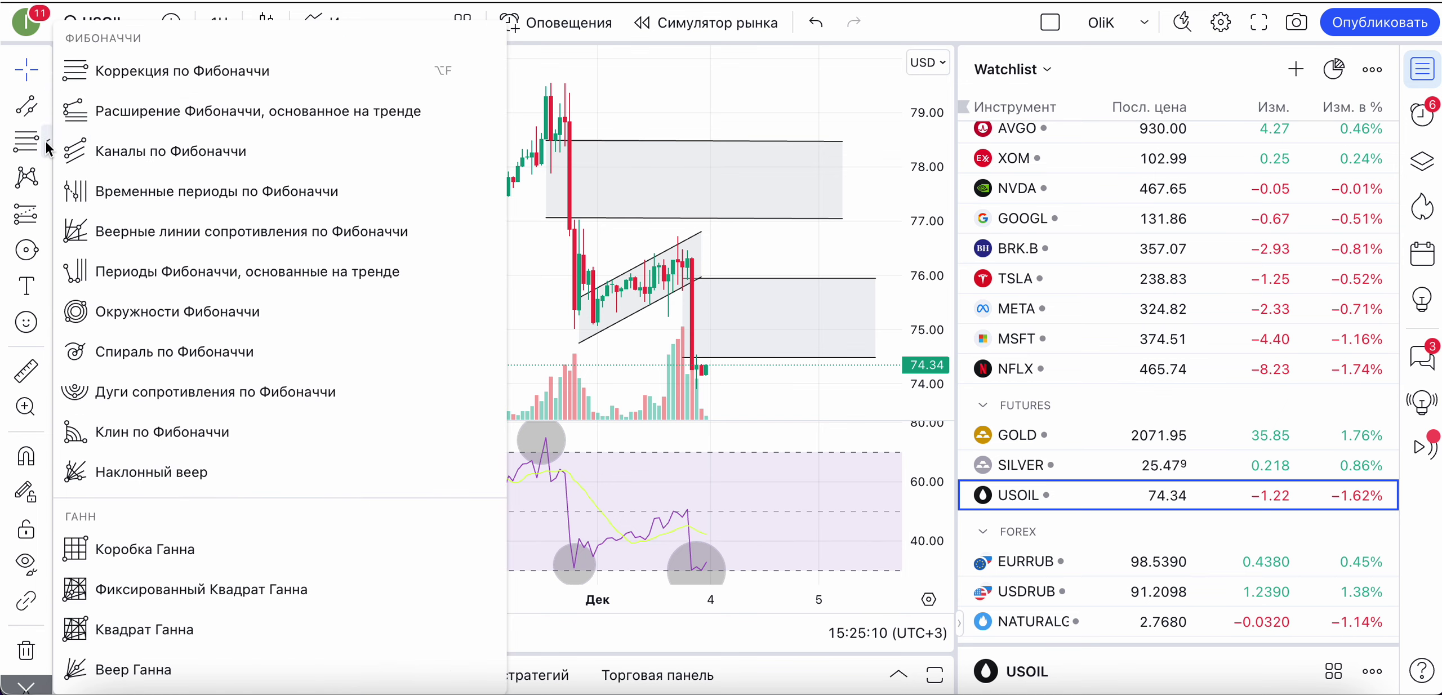
pyautogui.click(45, 105)
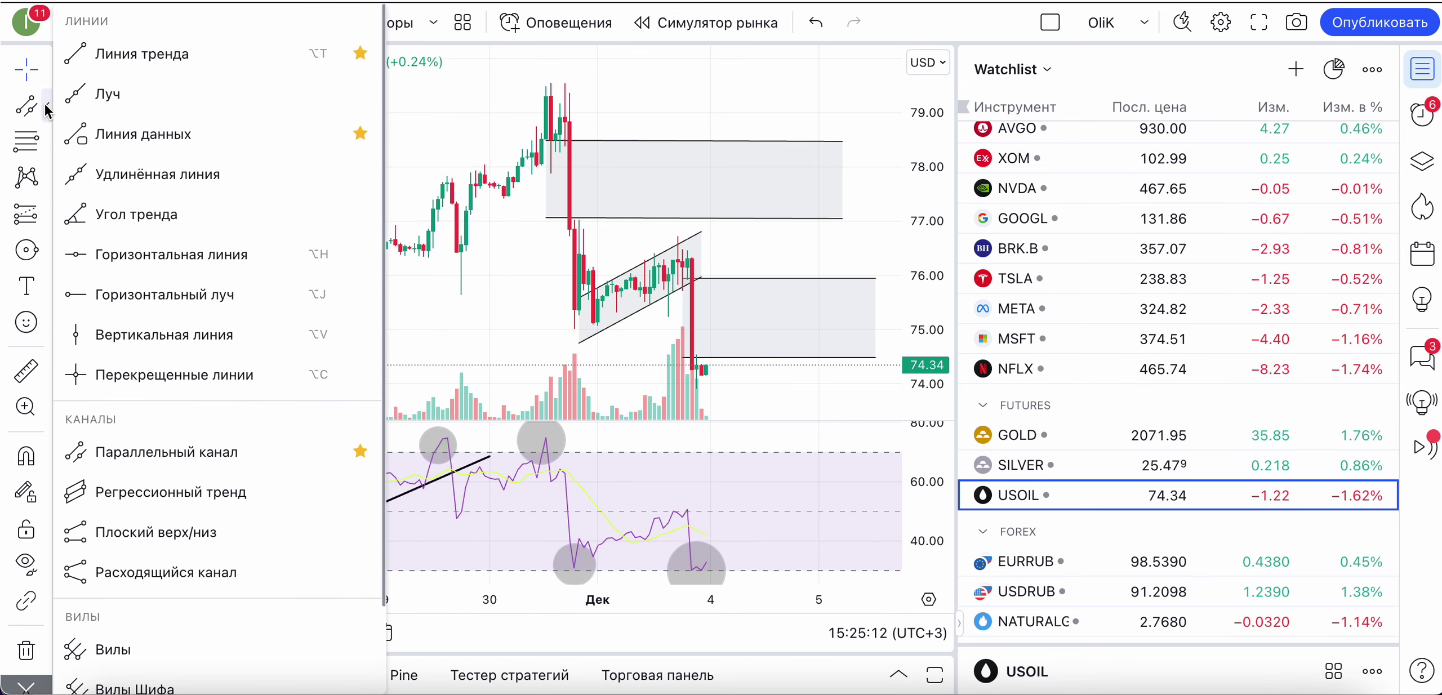
# Project a short position on 4 December 2023 with entry about 75.99, stop about 76.68 and target about 74.29
pyautogui.click(47, 212)
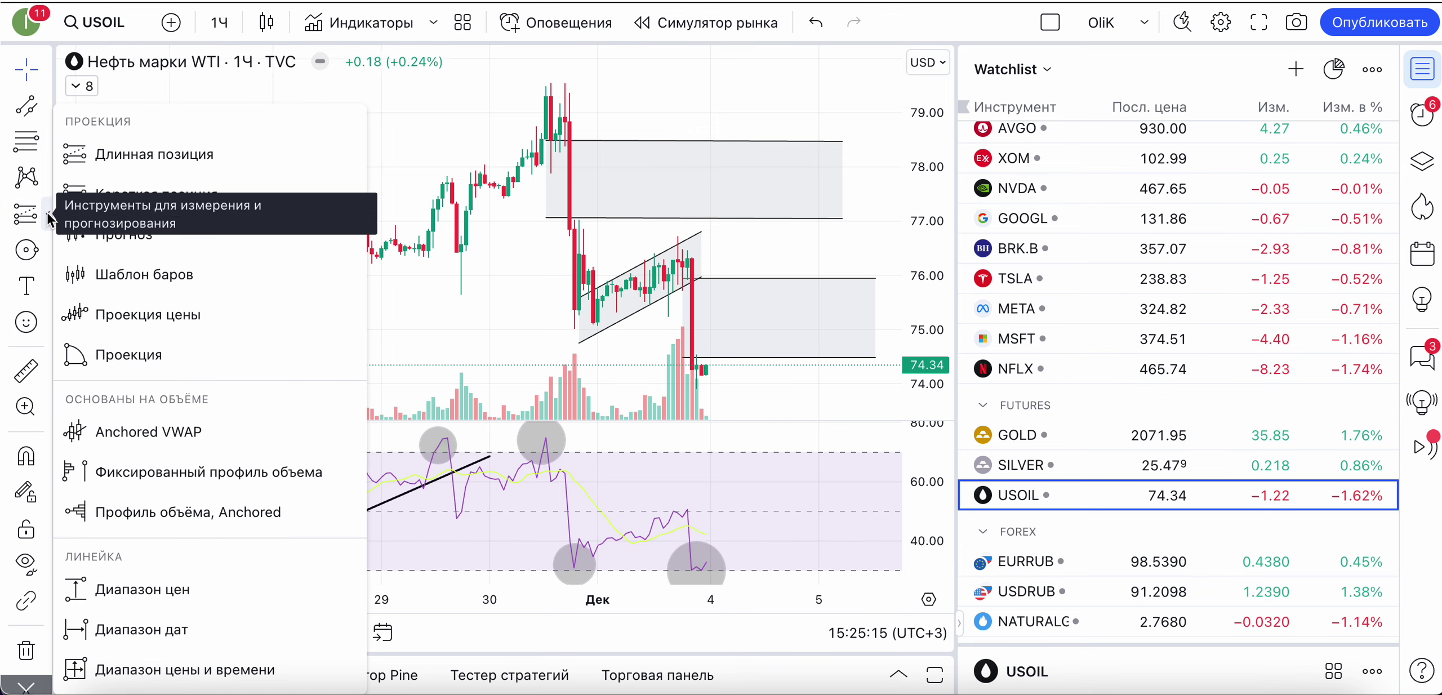
pyautogui.click(146, 163)
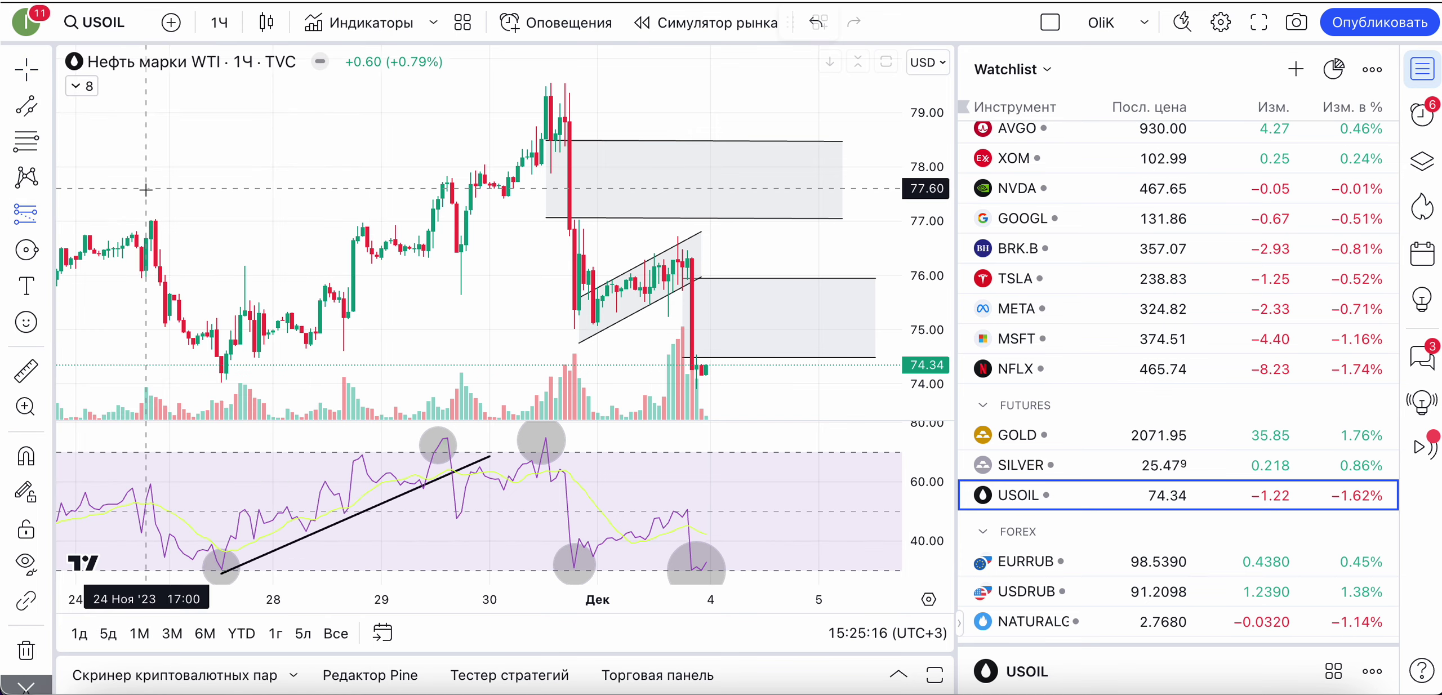
pyautogui.click(735, 276)
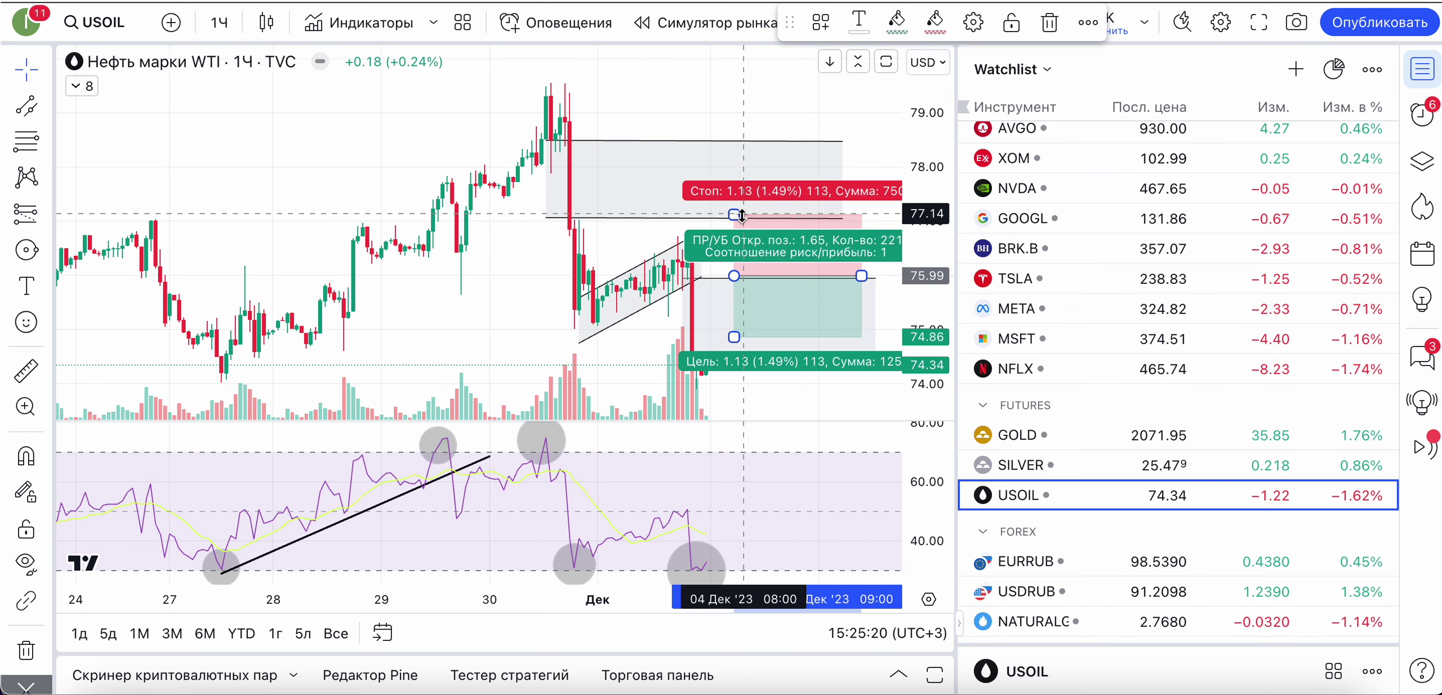
pyautogui.moveTo(734, 215); pyautogui.dragTo(739, 240)
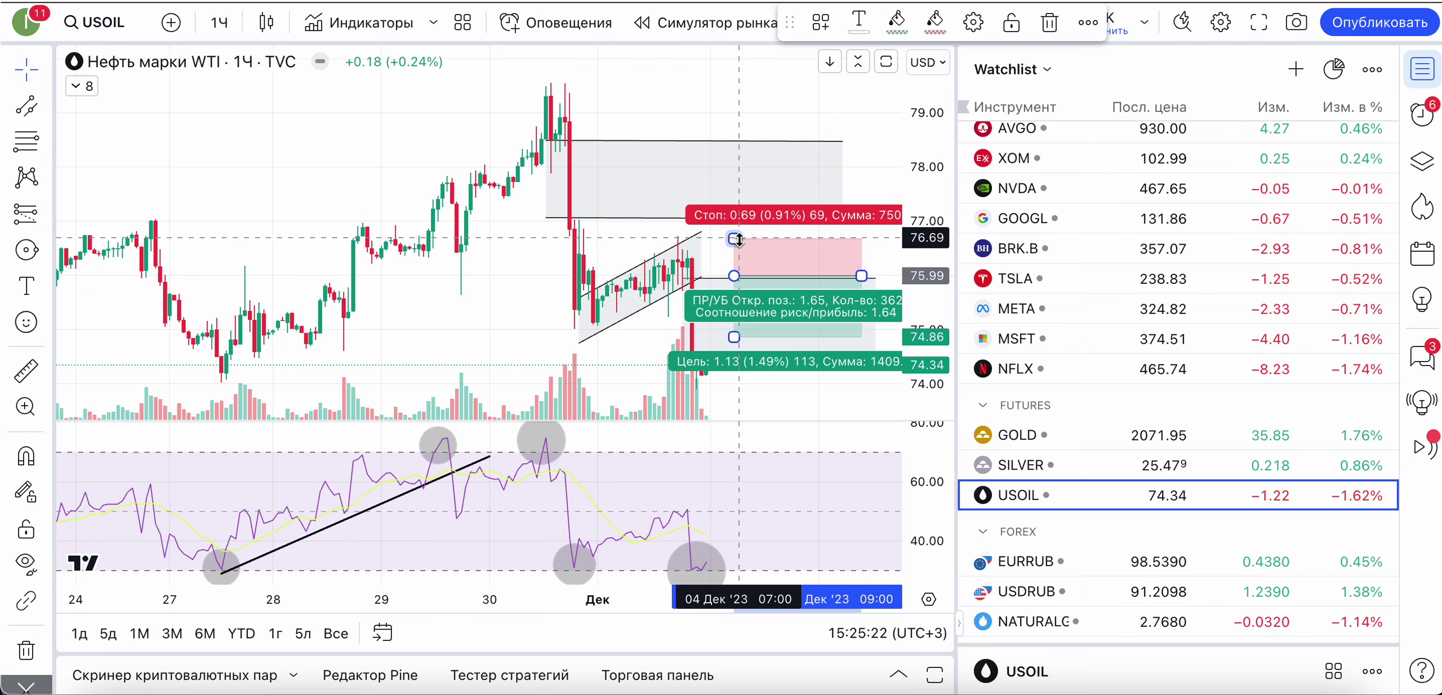
pyautogui.moveTo(734, 337); pyautogui.dragTo(736, 370)
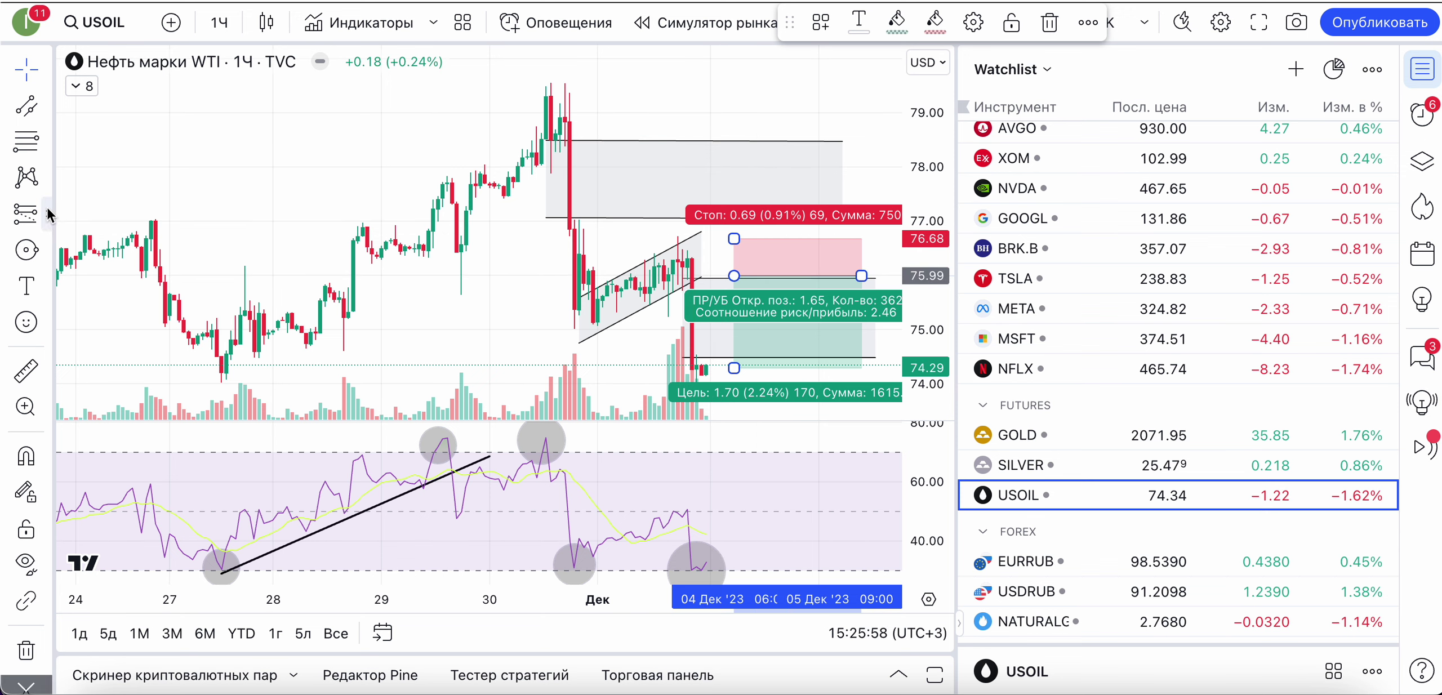
# Project a long position from 4 December 2023, 02:00 with entry about 76.75, stop about 75.90 and target about 78.34
pyautogui.click(47, 211)
pyautogui.click(129, 164)
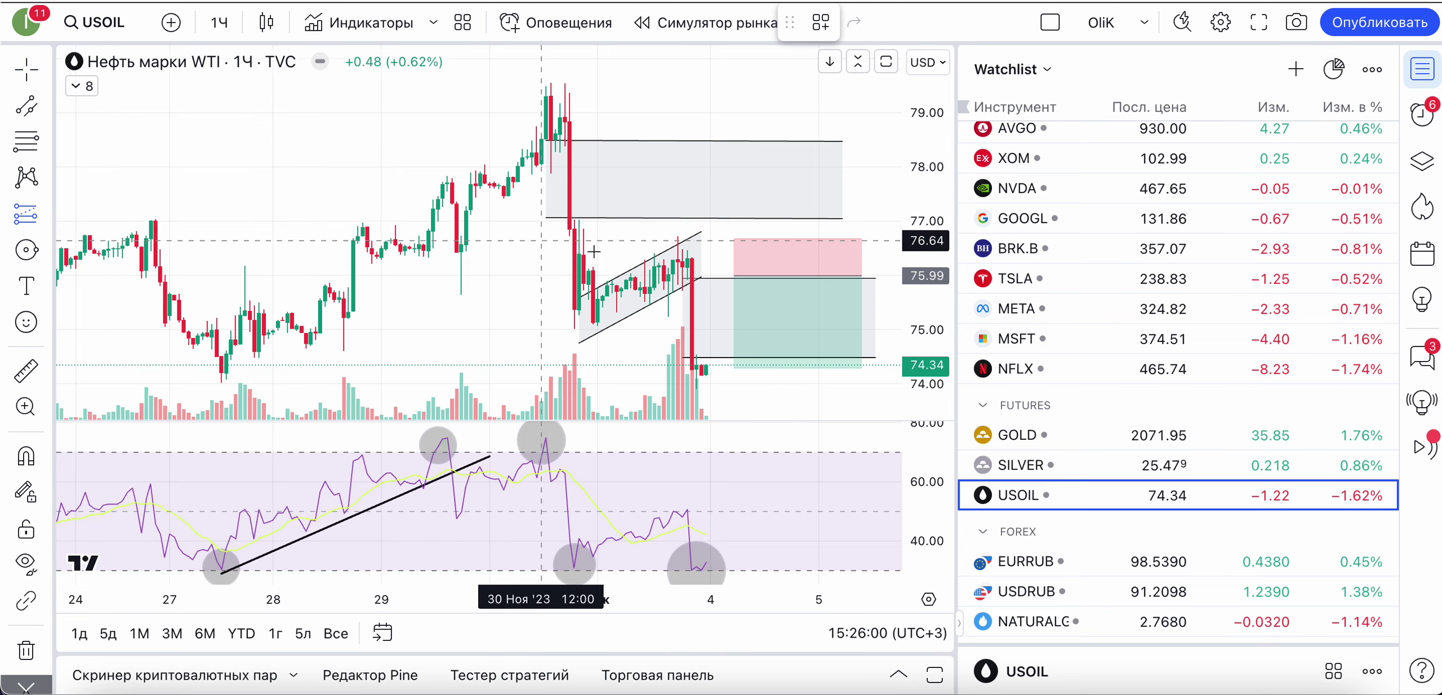
pyautogui.click(717, 235)
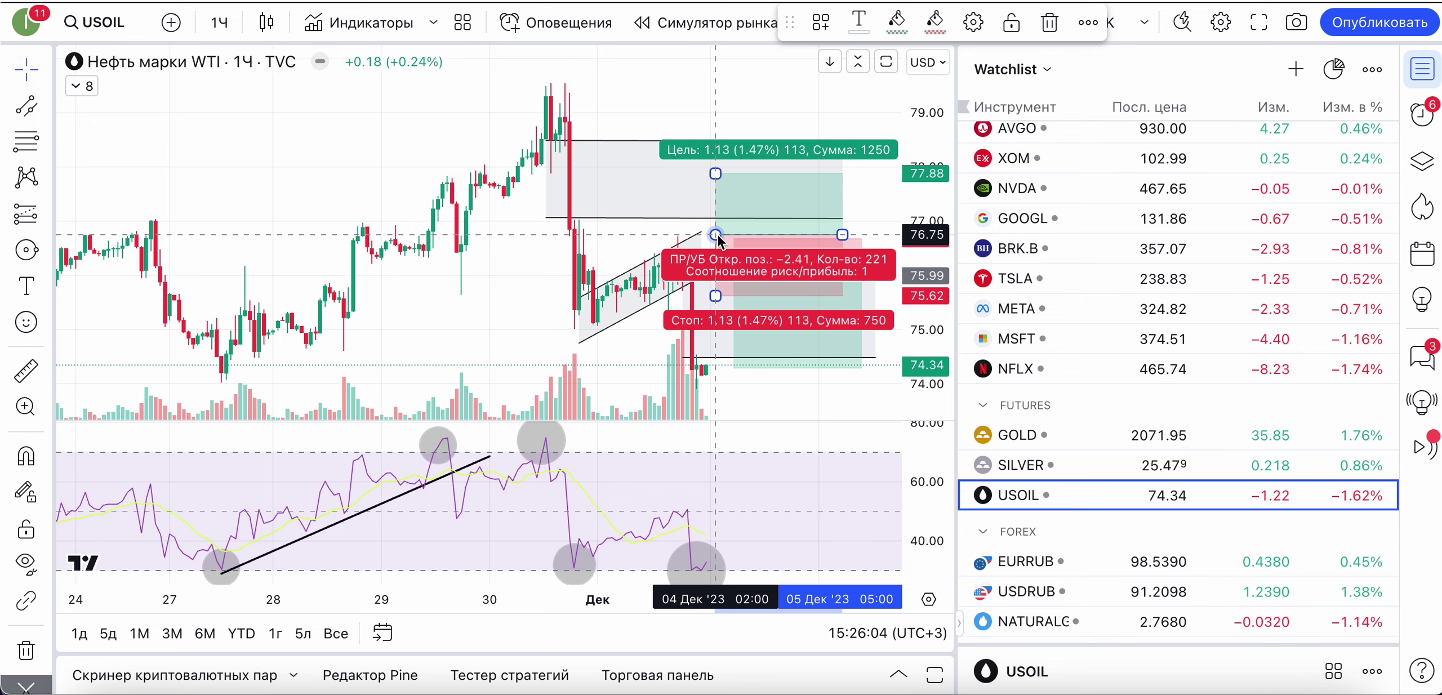
pyautogui.moveTo(715, 292); pyautogui.dragTo(716, 282)
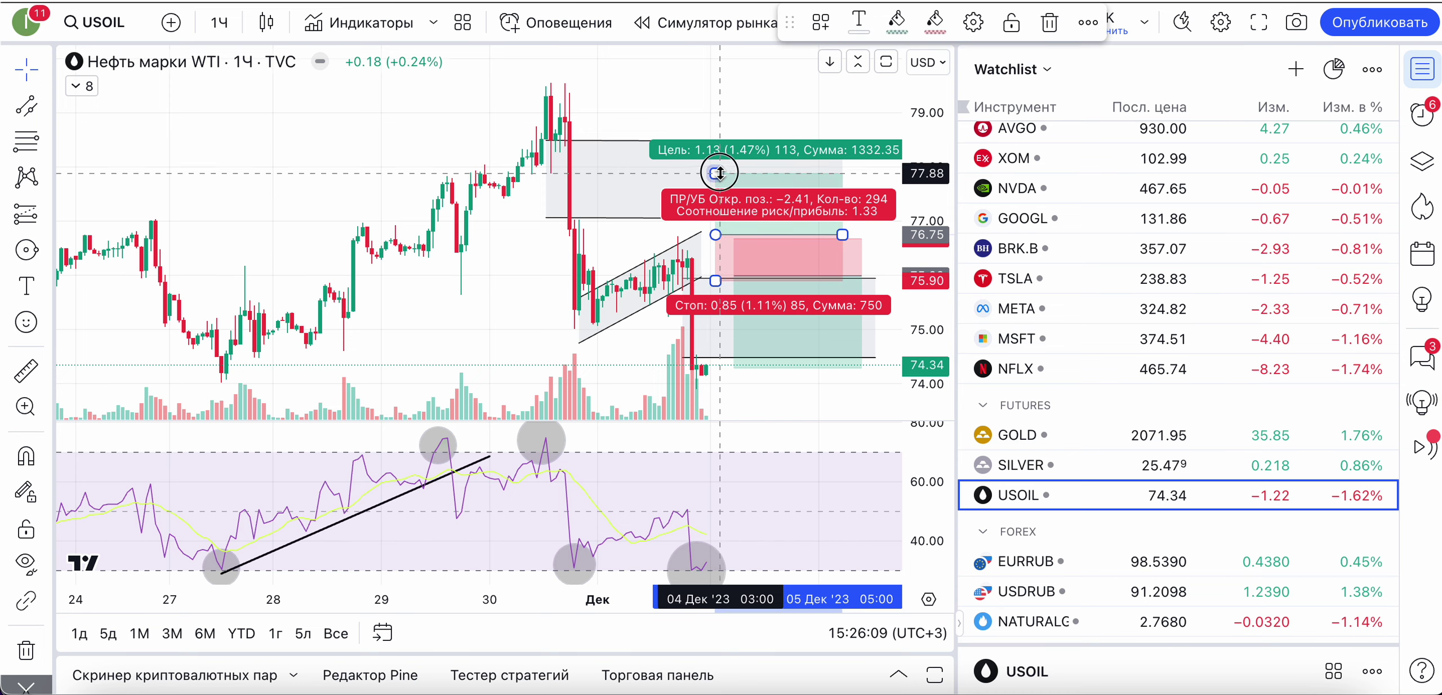
pyautogui.moveTo(715, 173); pyautogui.dragTo(720, 149)
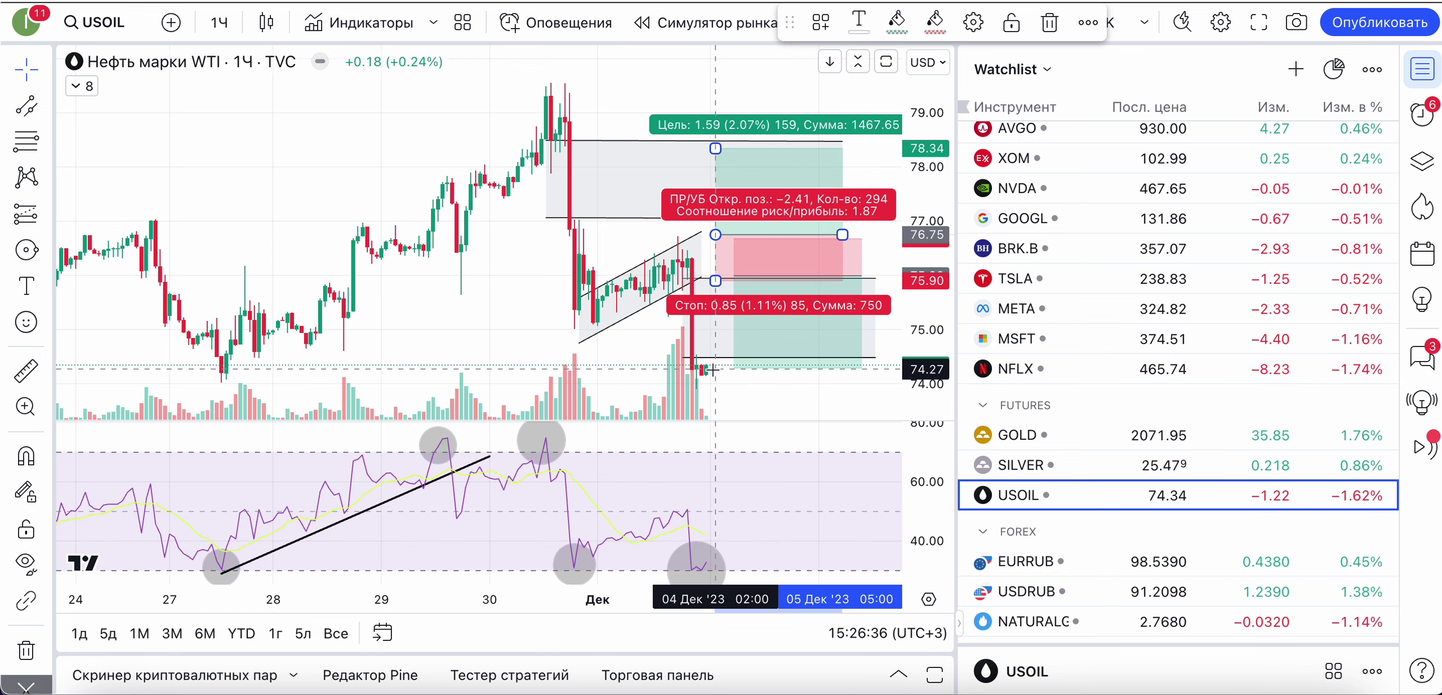
pyautogui.hotkey('ctrl', 'v')
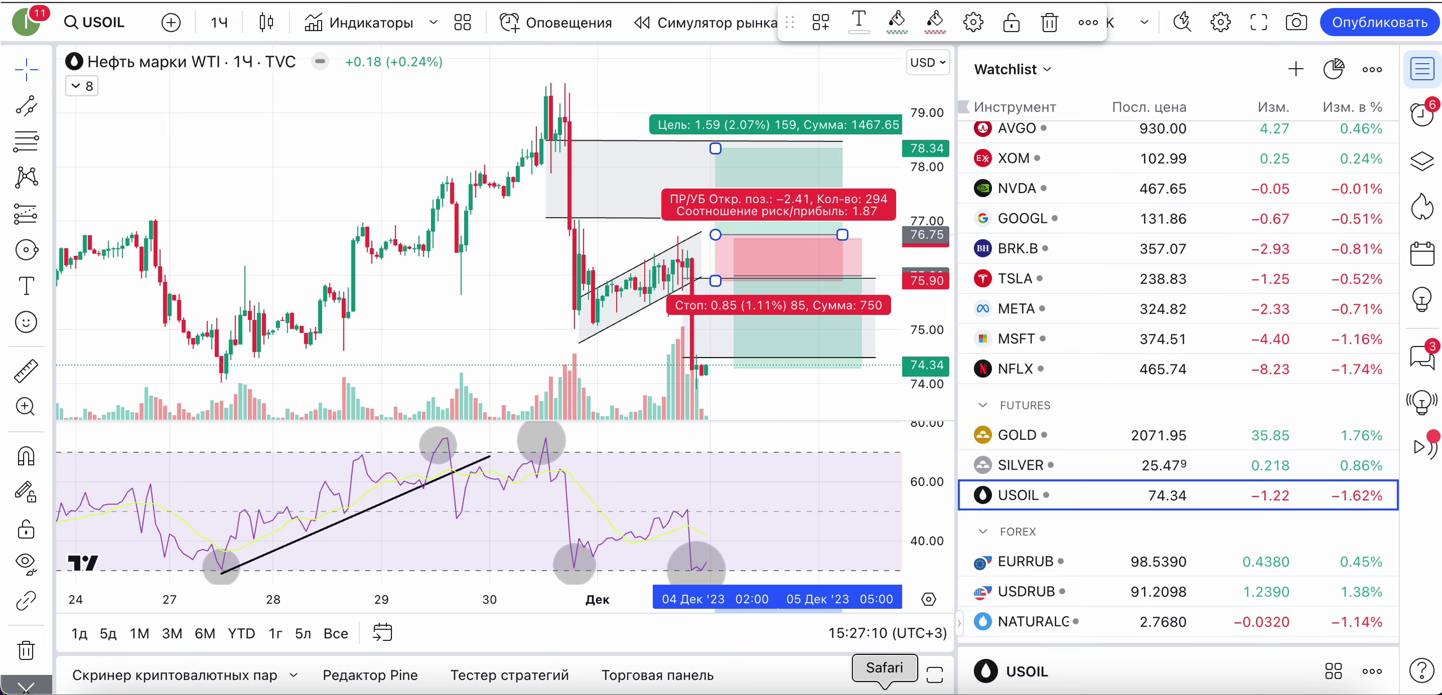
# Switch to Discord and enlarge the ИТОГИ МЕСЯЦА results image in the чат-трейдеров channel of the crypto market section
pyautogui.click(884, 691)
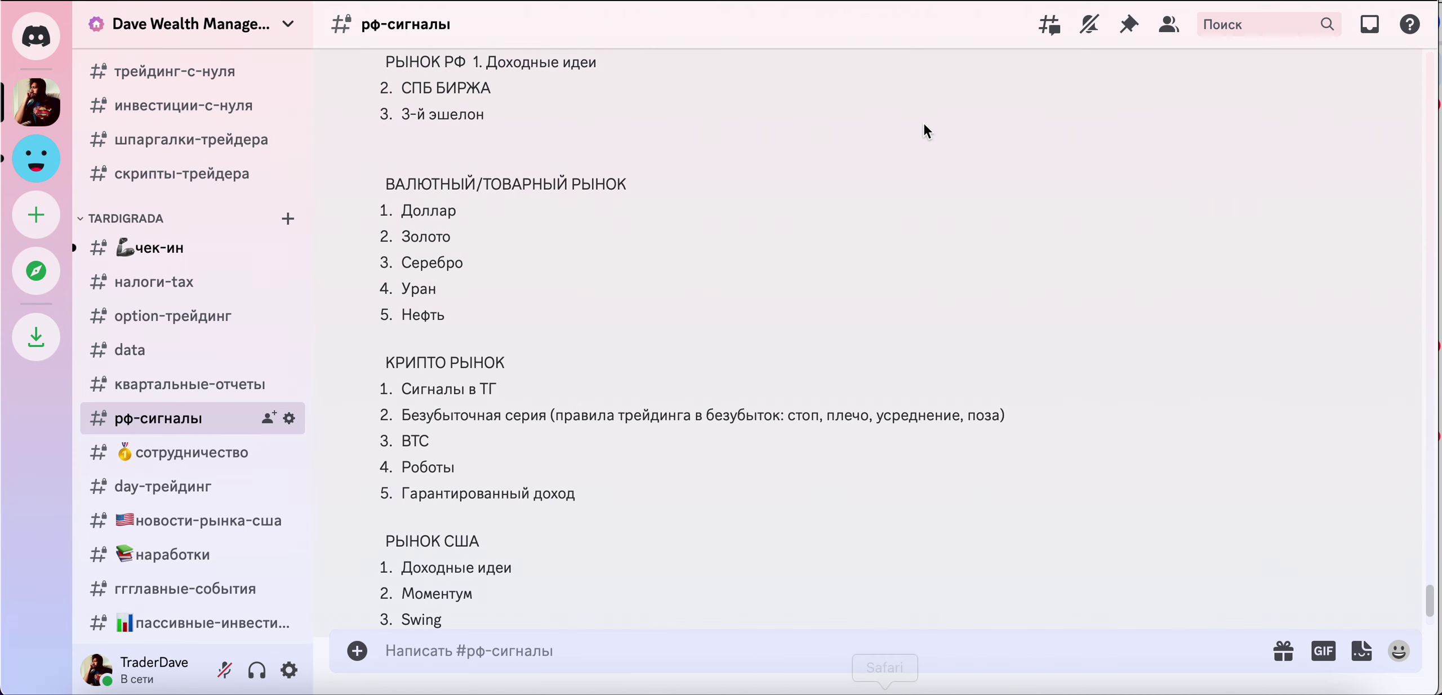
pyautogui.scroll(-3, 823, 318)
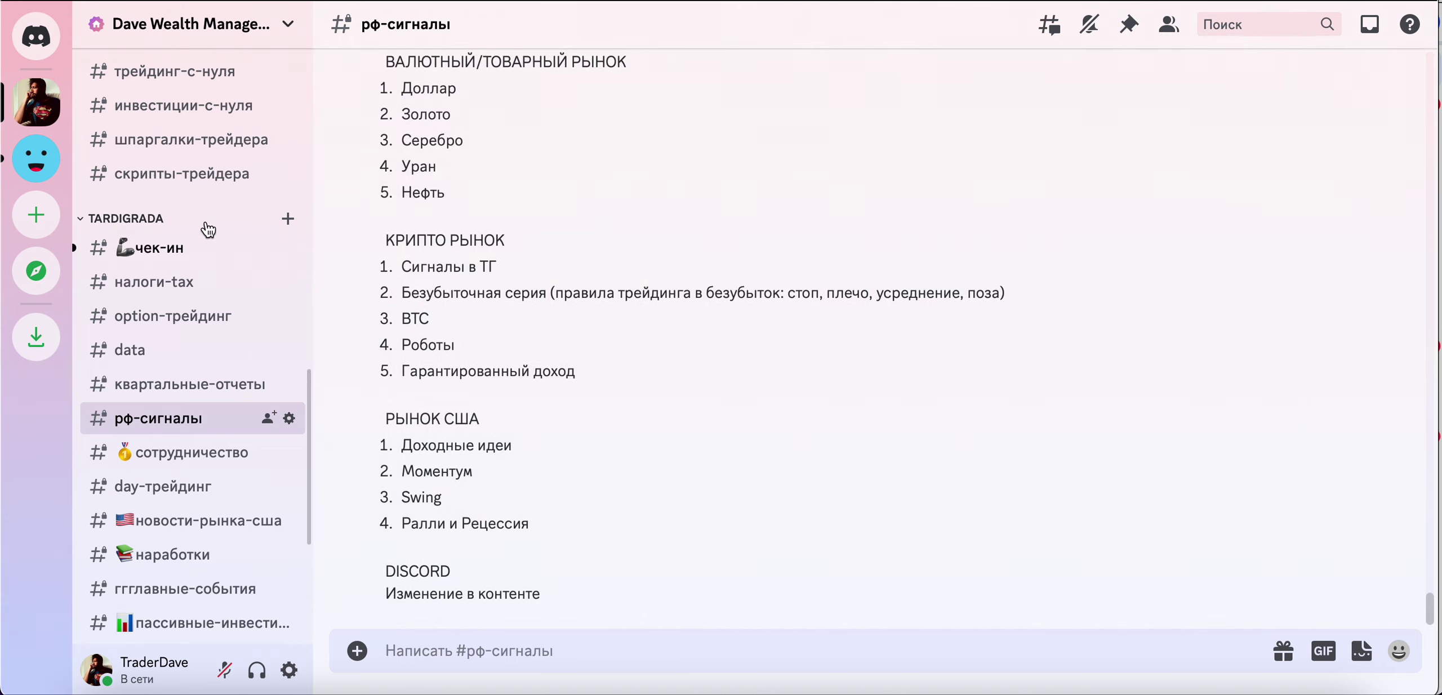
pyautogui.scroll(10, 208, 229)
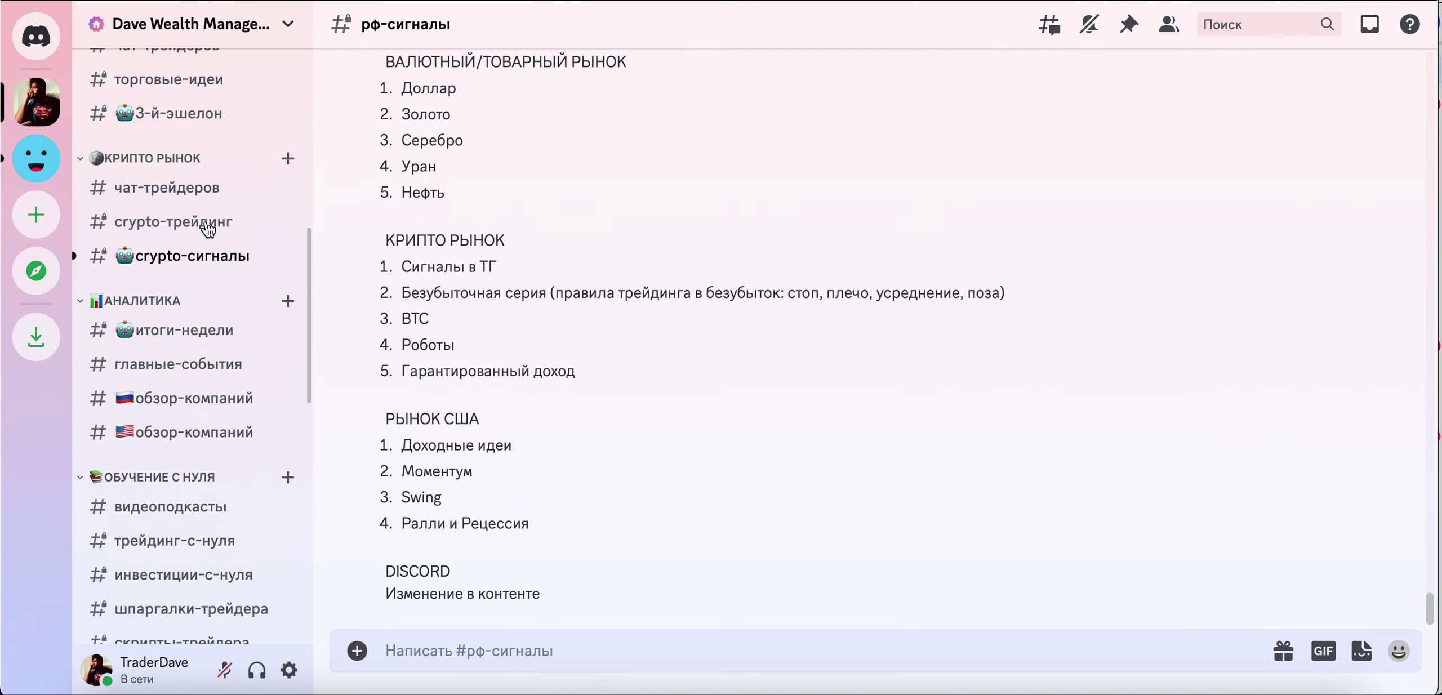
pyautogui.scroll(4, 209, 230)
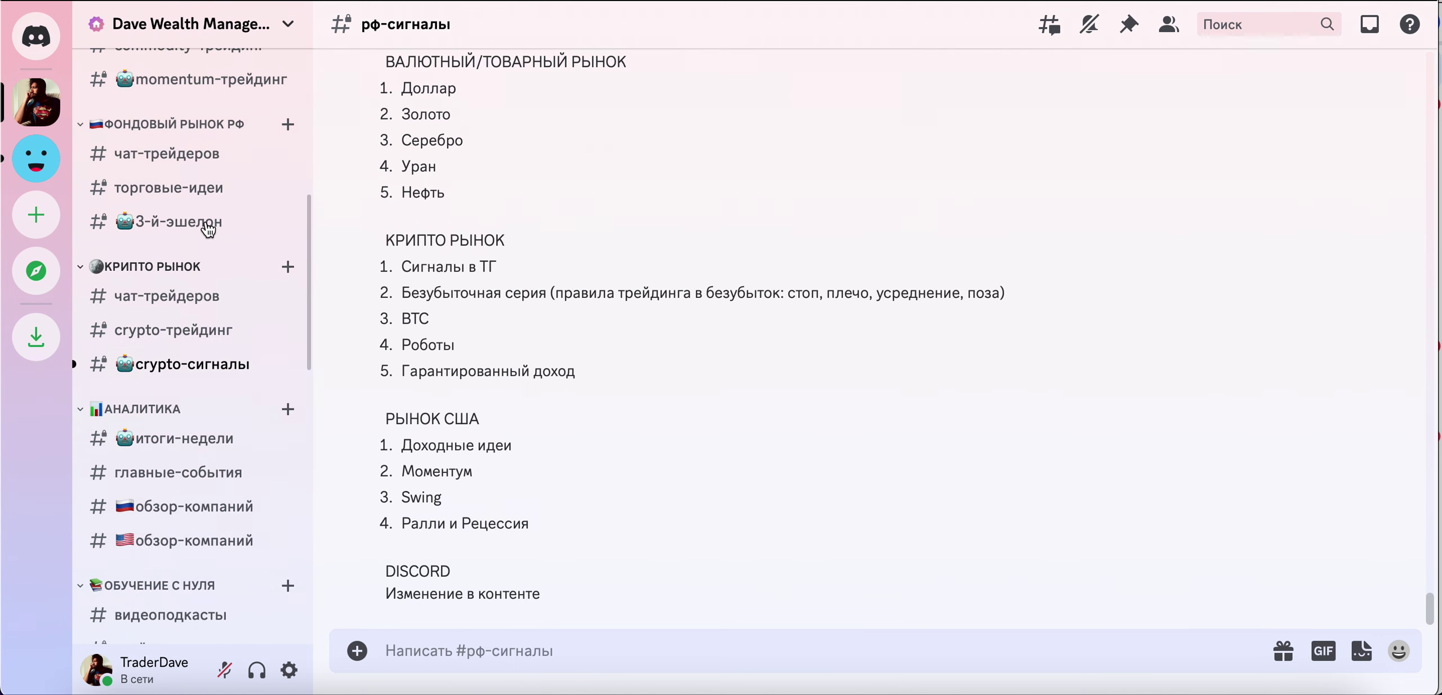
pyautogui.scroll(1, 208, 230)
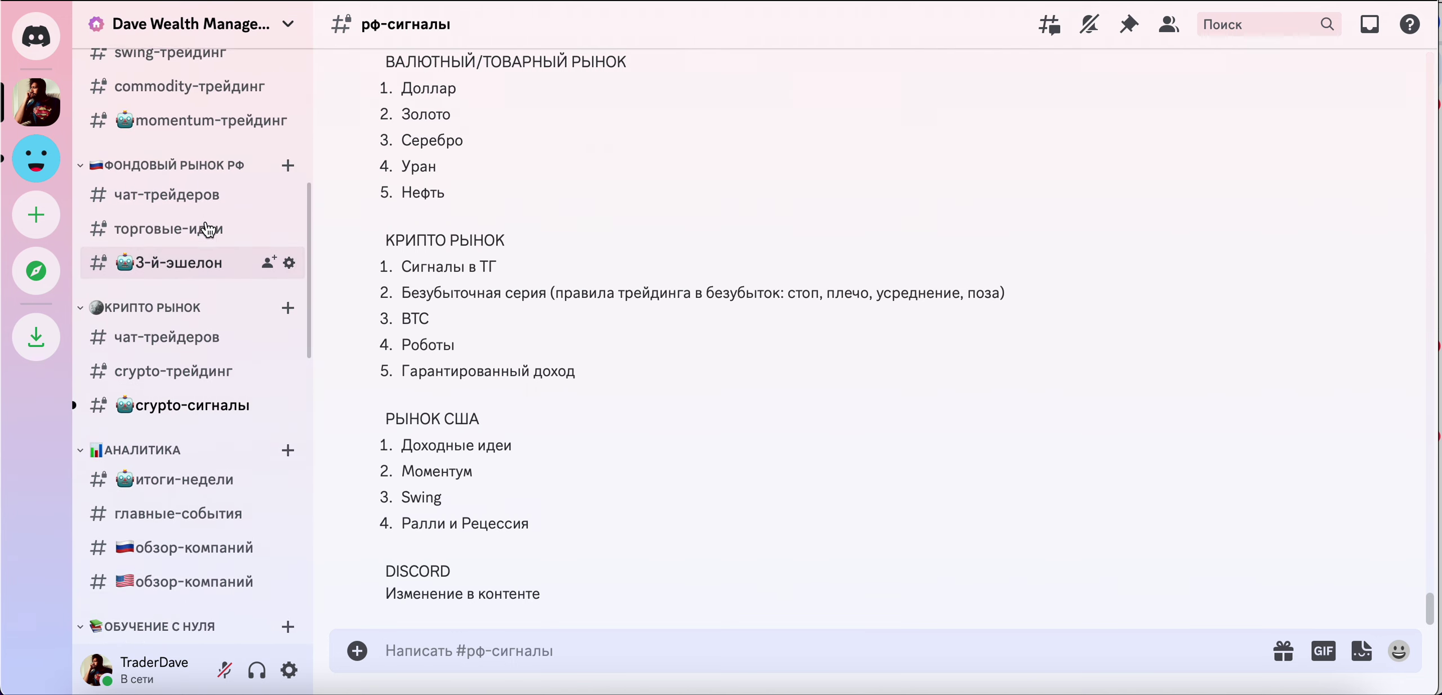
pyautogui.click(160, 342)
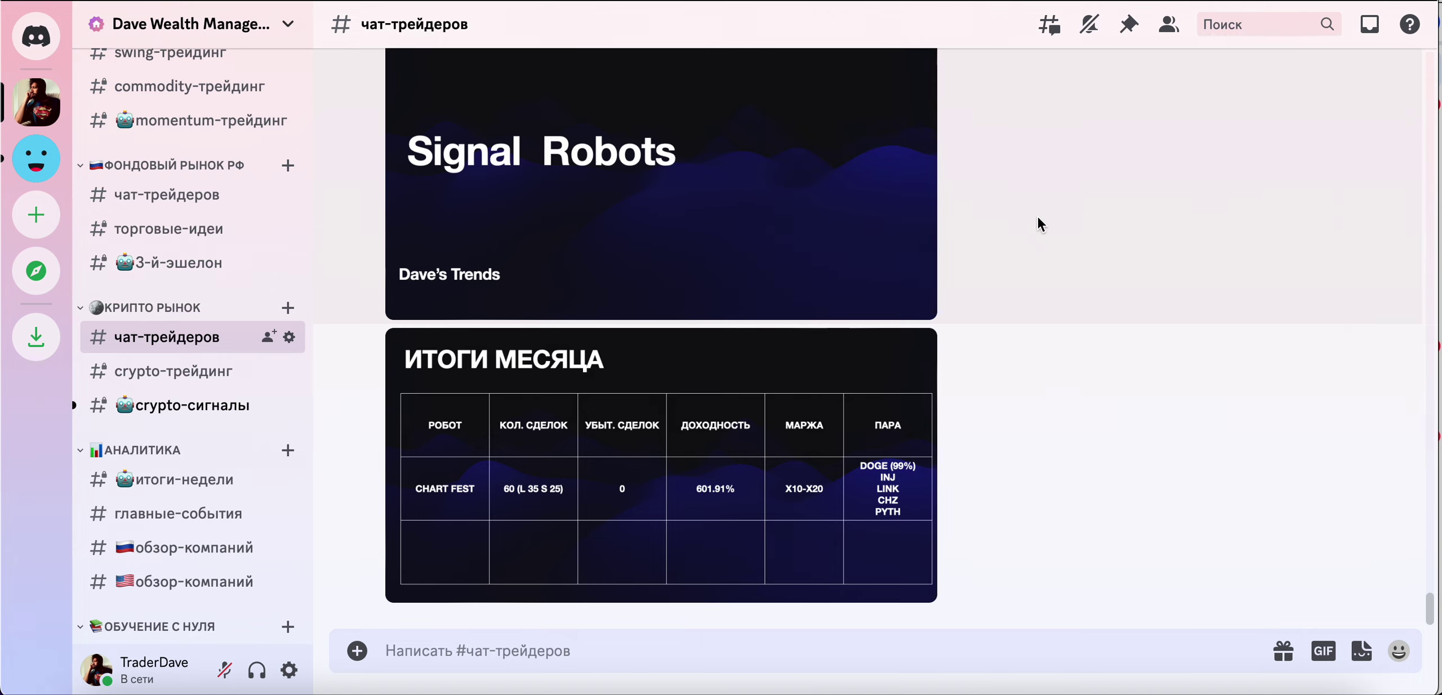
pyautogui.click(811, 426)
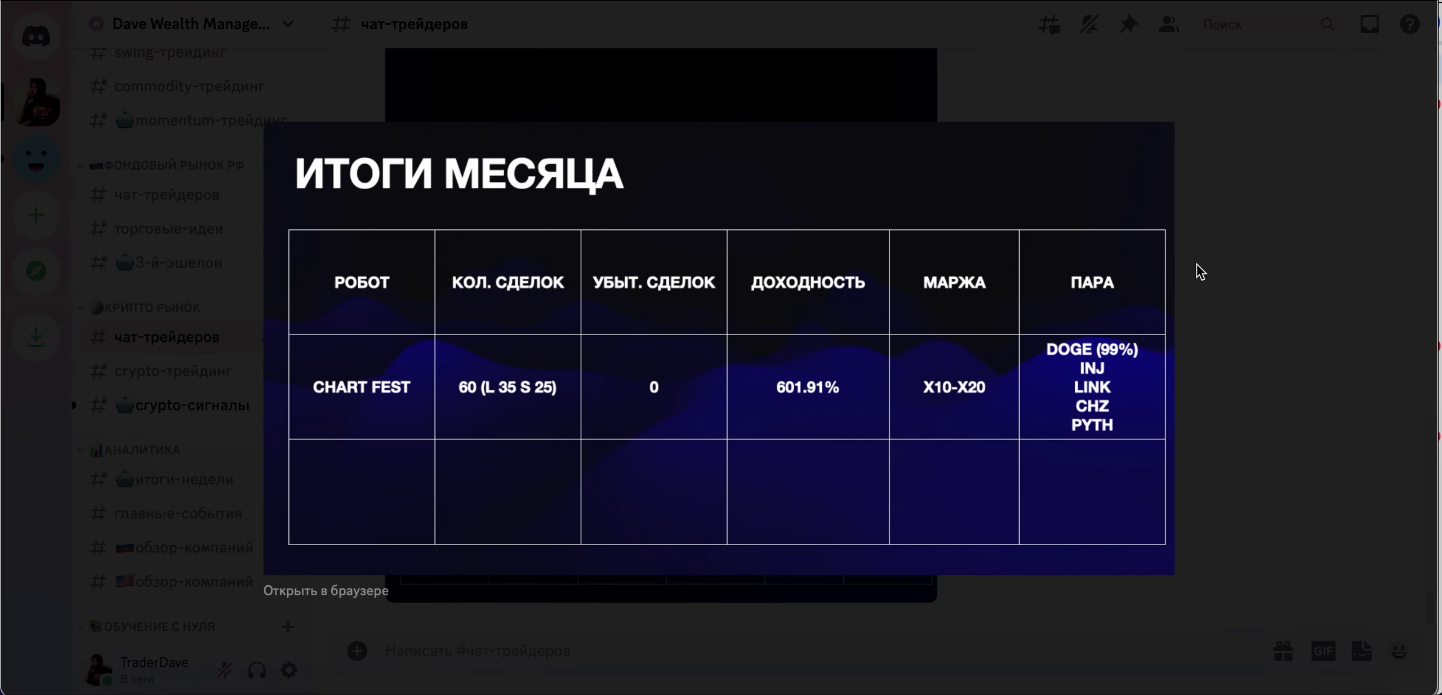